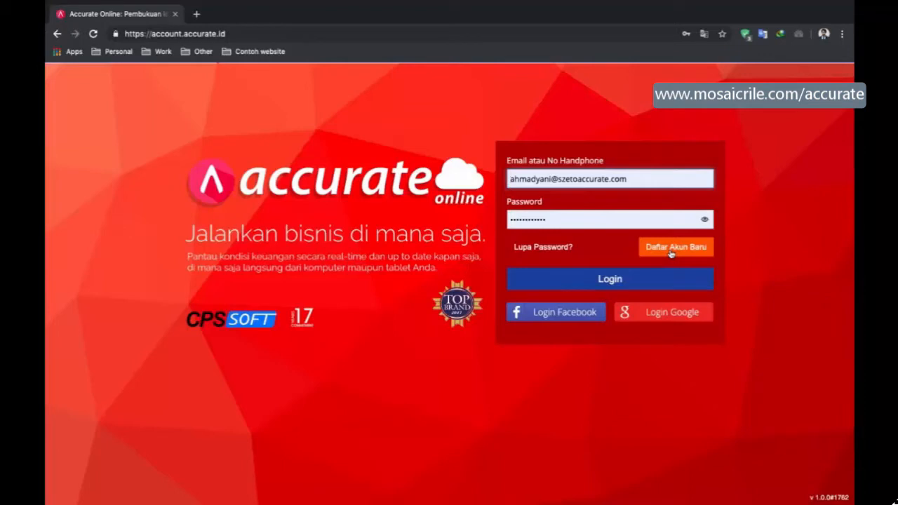
# - Log in with the prefilled account and create a database named PT SAC WEBINAR with a green background and the SAC logo
pyautogui.click(621, 285)
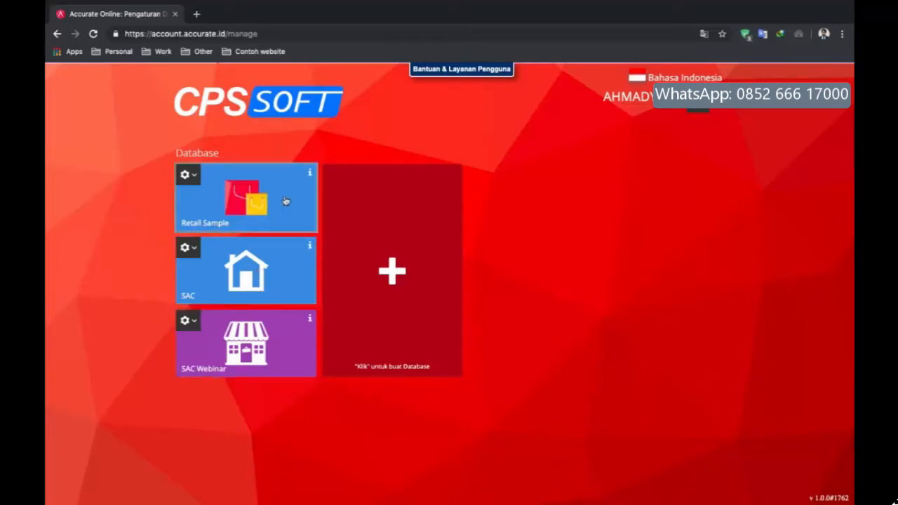
pyautogui.click(400, 284)
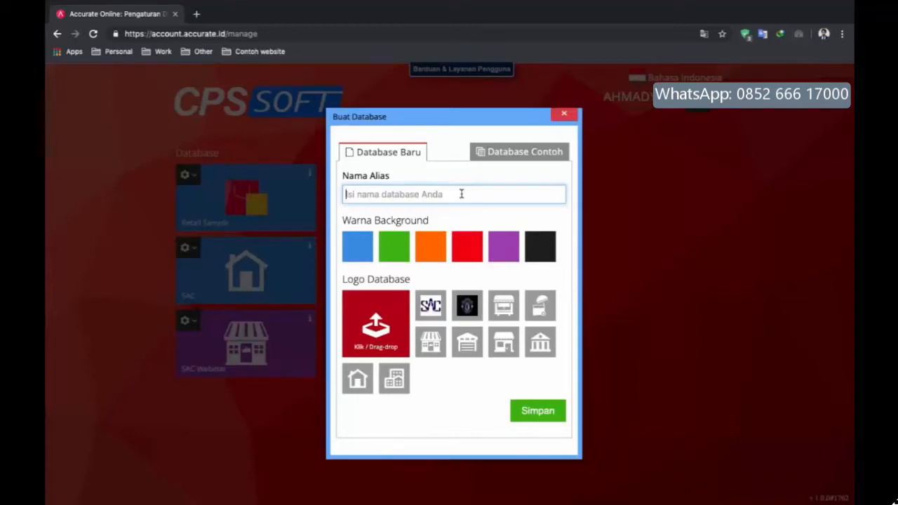
pyautogui.write('PT SAC')
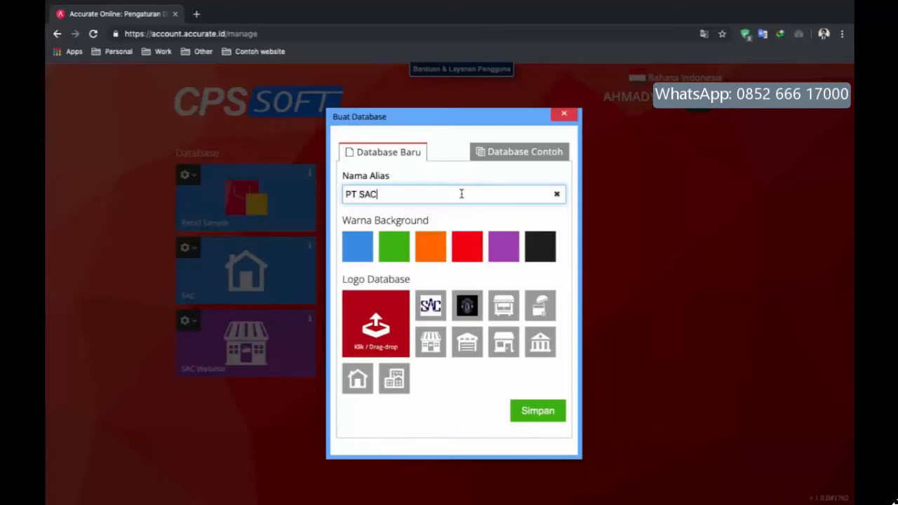
pyautogui.write(' WEBINAR')
pyautogui.click(362, 250)
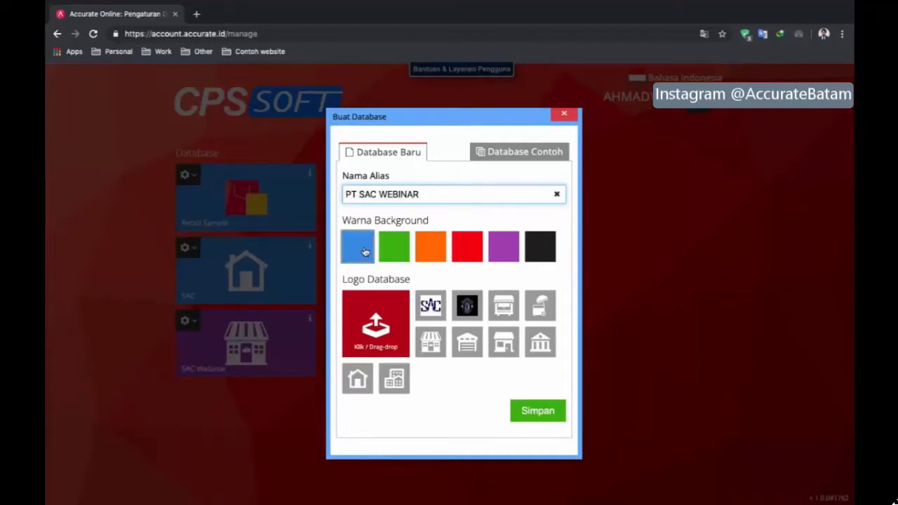
pyautogui.click(394, 246)
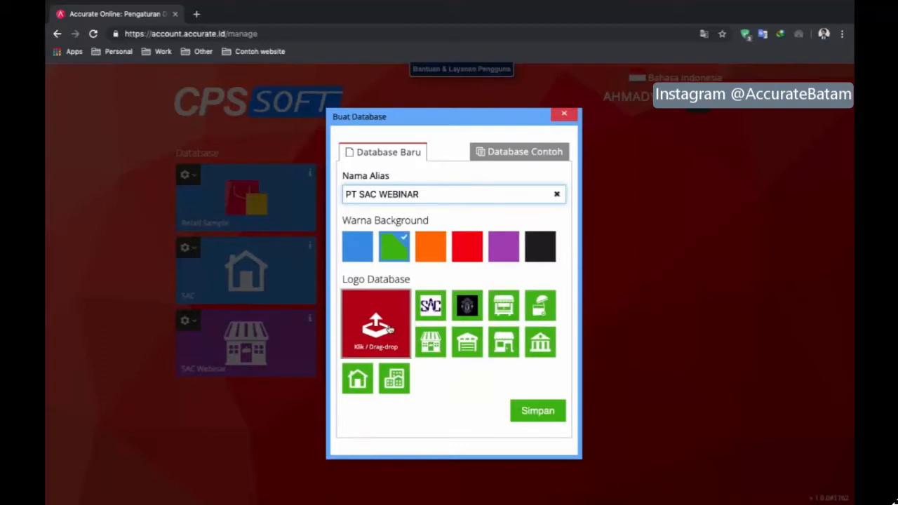
pyautogui.click(444, 309)
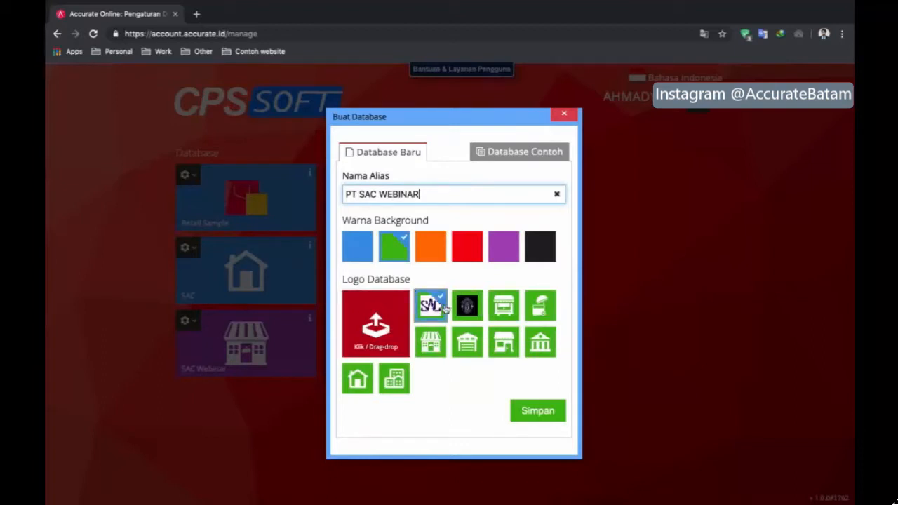
pyautogui.click(536, 412)
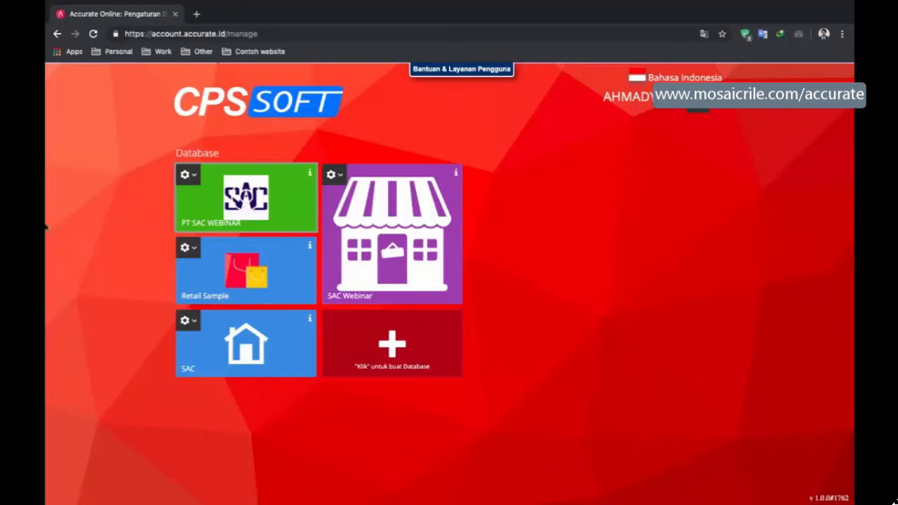
# - Open the PT SAC WEBINAR database and enter company name PT SAC, distribution level Retailer and business field Others (Lainnya)
pyautogui.click(250, 222)
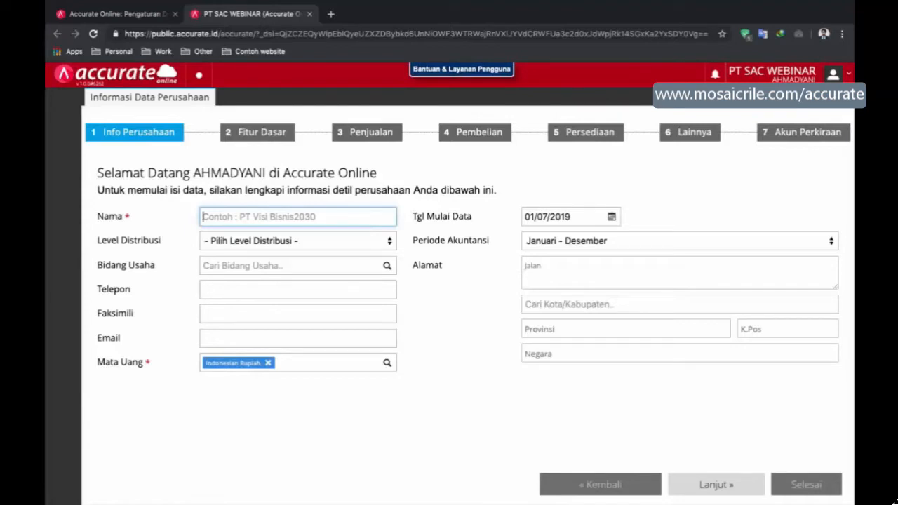
pyautogui.write('PT SAC')
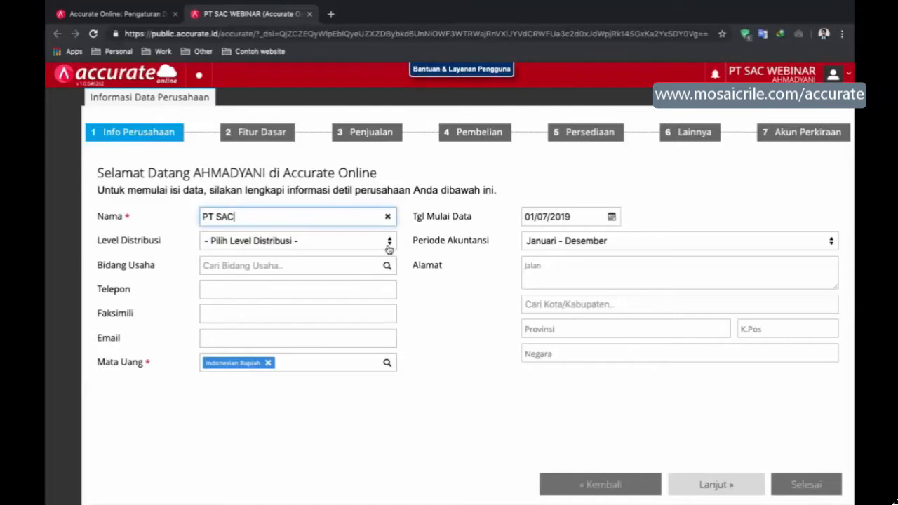
pyautogui.click(389, 244)
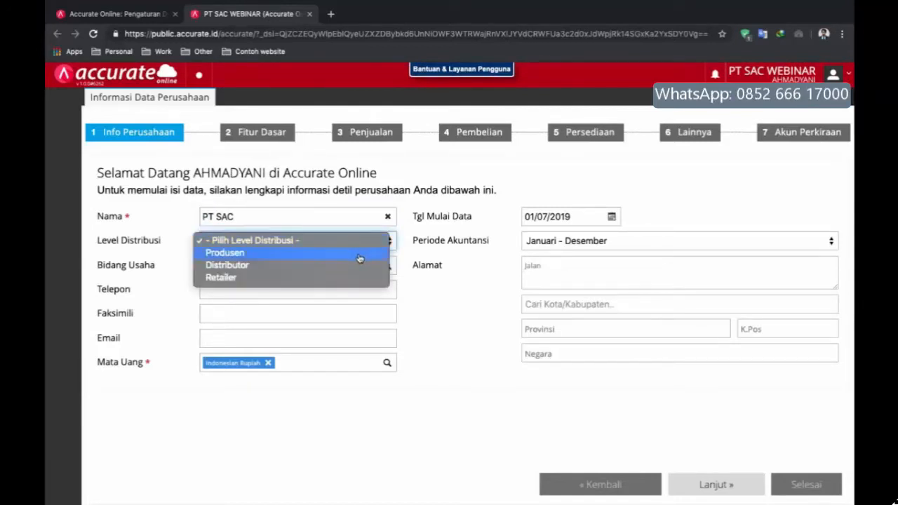
pyautogui.click(316, 278)
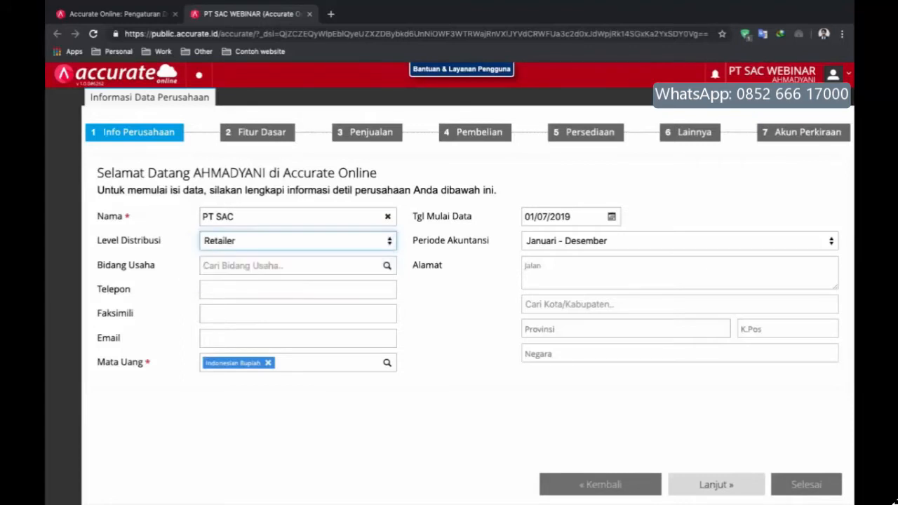
pyautogui.click(387, 267)
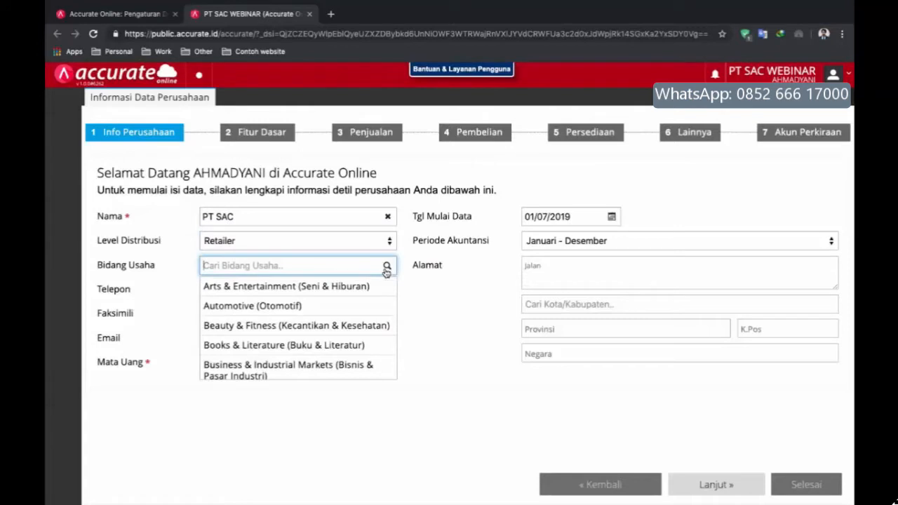
pyautogui.scroll(-10, 335, 354)
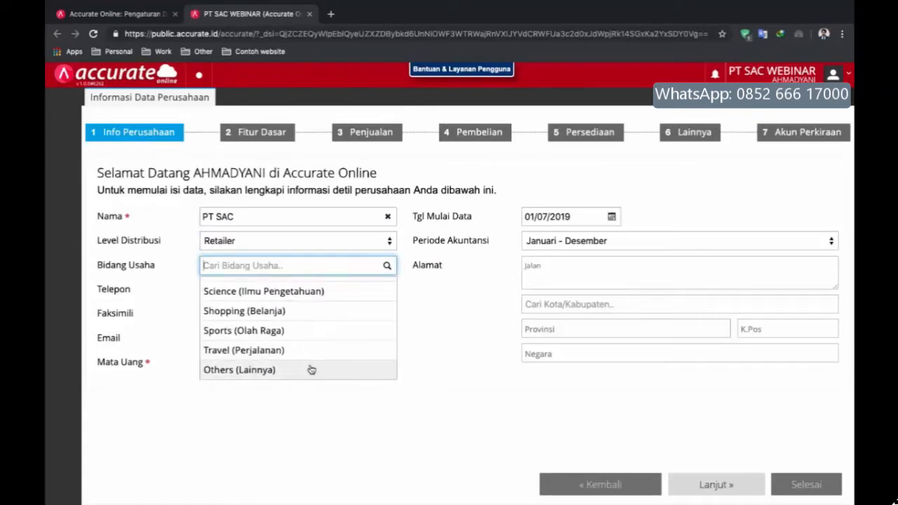
pyautogui.click(312, 370)
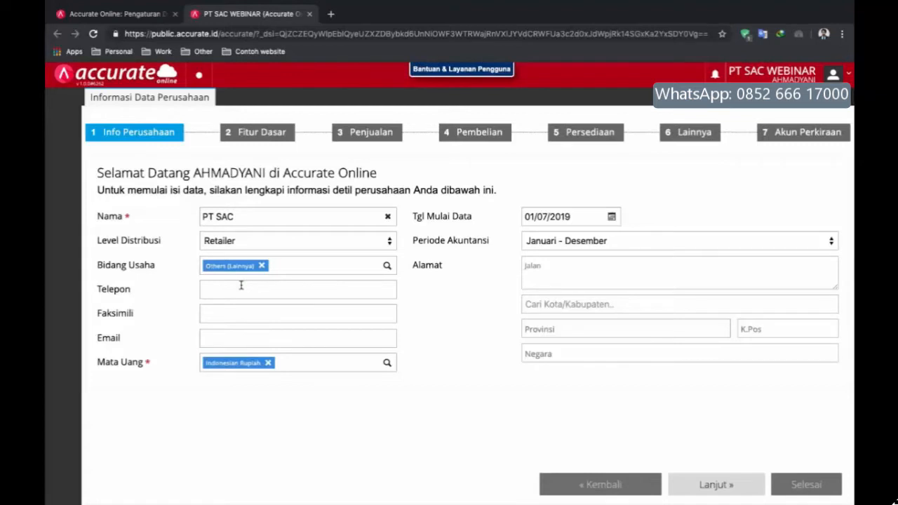
# - Set the data start date to 31/05/2019 and keep the accounting period at Januari - Desember
pyautogui.click(612, 219)
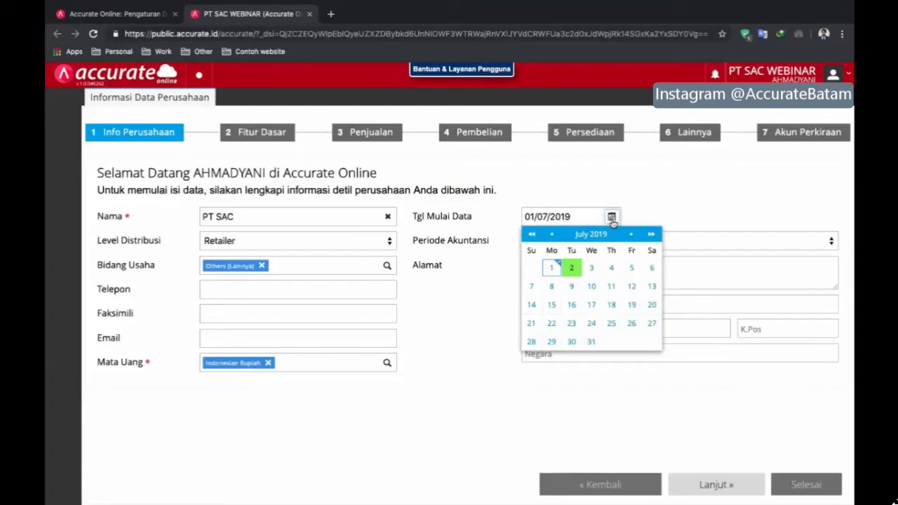
pyautogui.click(553, 236)
pyautogui.click(554, 236)
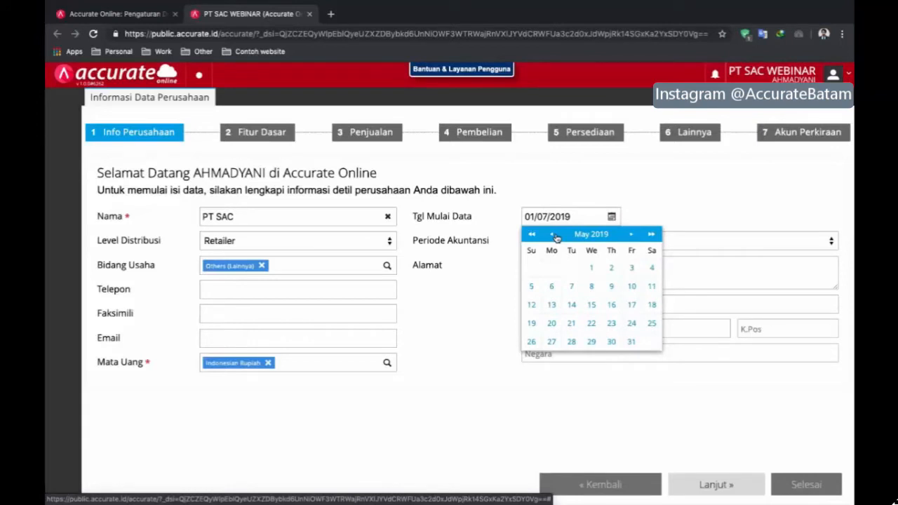
pyautogui.click(631, 342)
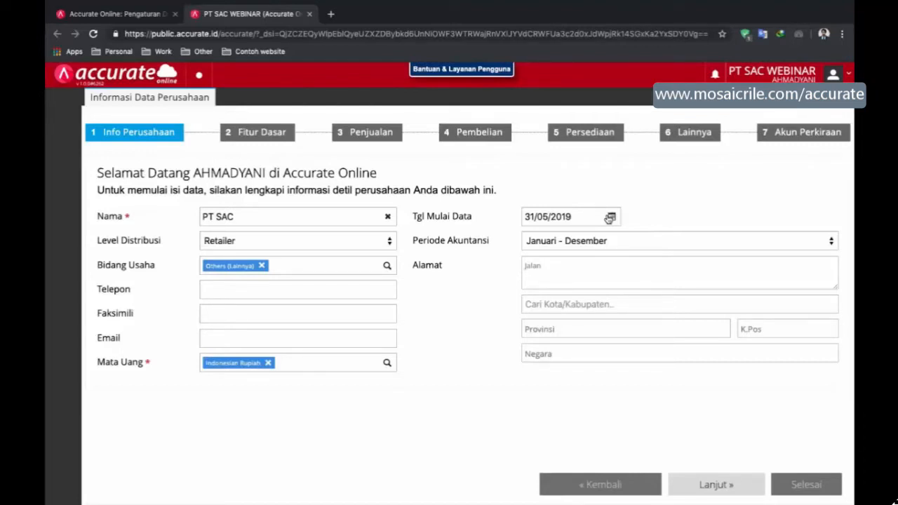
pyautogui.click(583, 240)
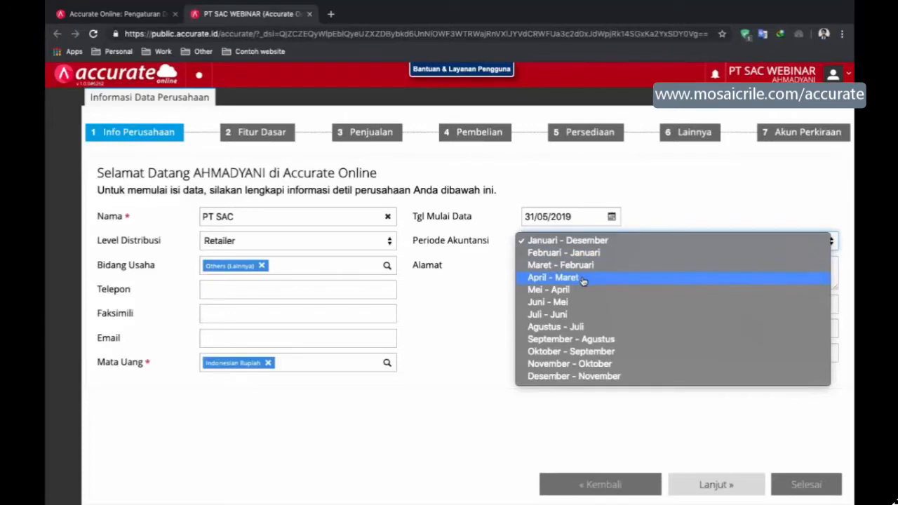
pyautogui.click(623, 244)
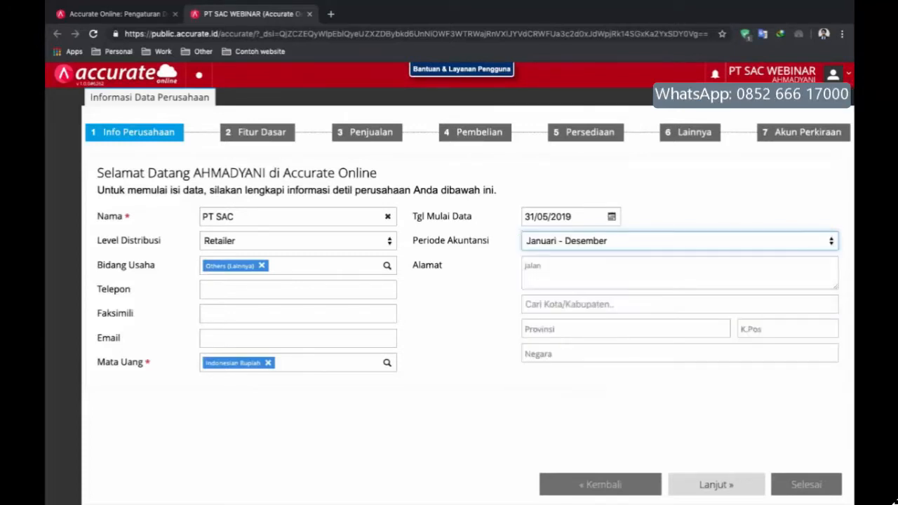
# - Fill in the company's address from the saved suggestion, choose the matching city, and continue to the Fitur Dasar questions
pyautogui.click(577, 265)
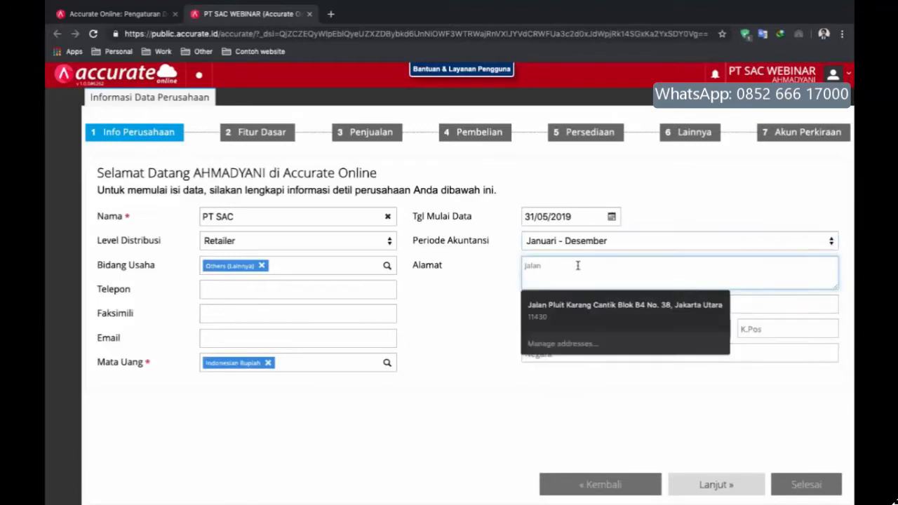
pyautogui.press('Down')
pyautogui.press('Return')
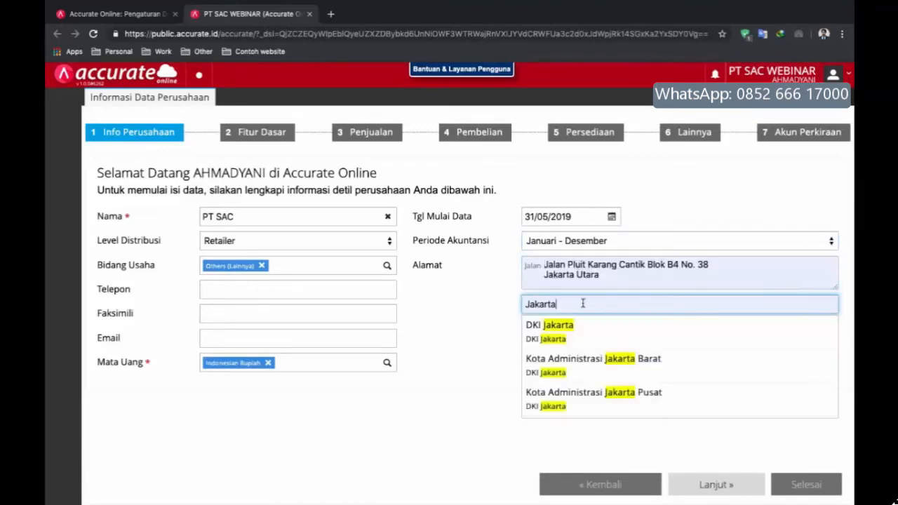
pyautogui.click(568, 338)
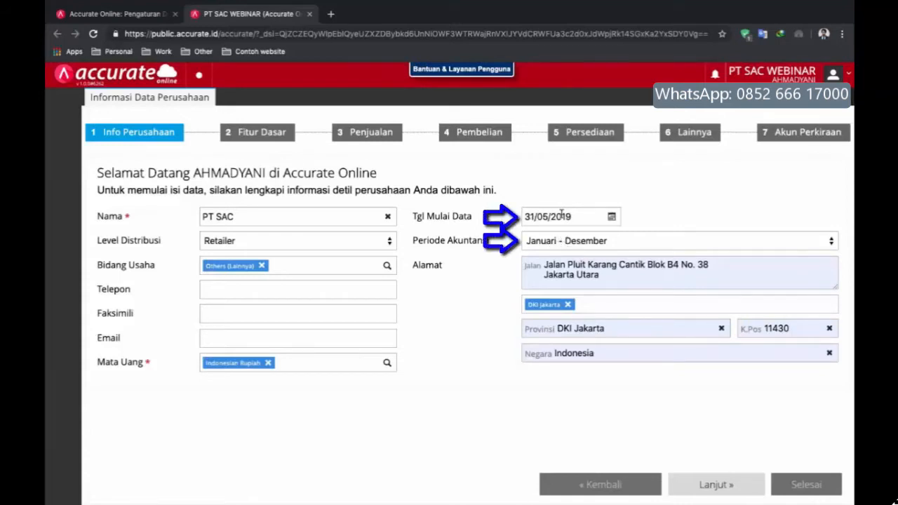
pyautogui.click(701, 485)
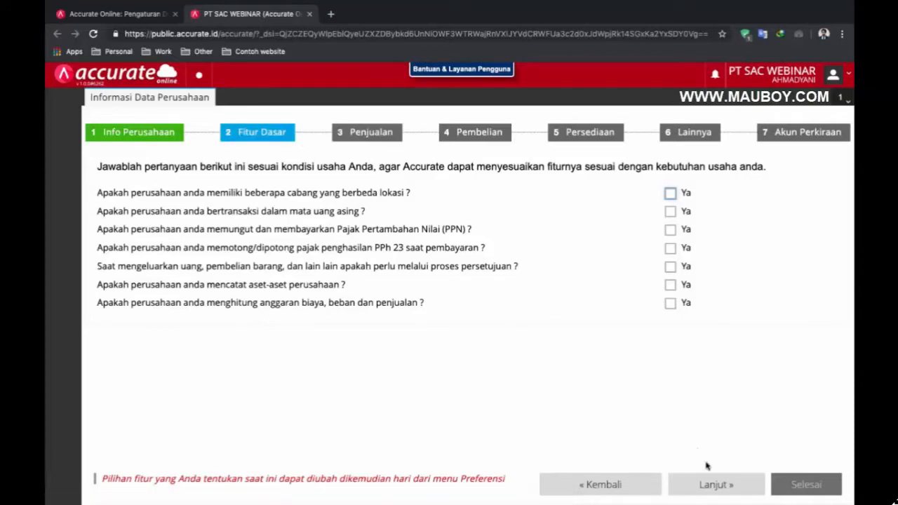
# - Leave every Fitur Dasar, Penjualan and Pembelian feature unselected and advance to the Persediaan questions
pyautogui.click(715, 485)
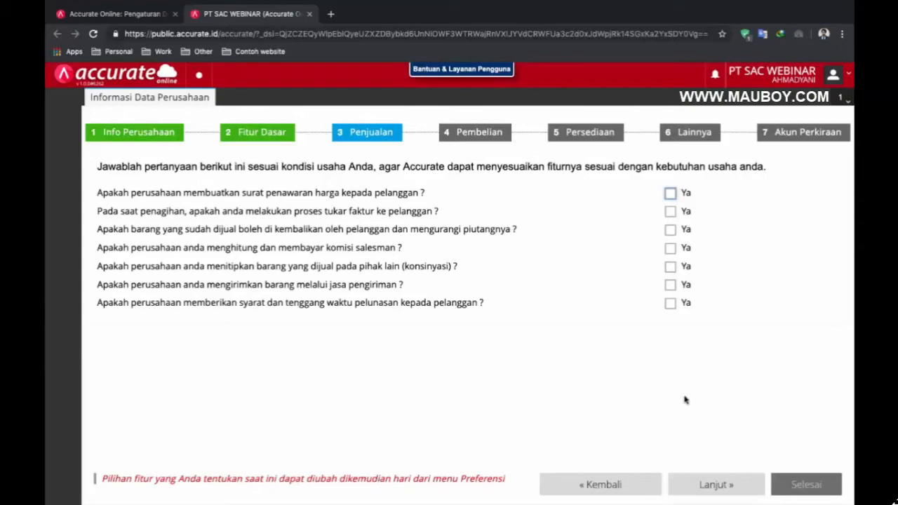
pyautogui.click(721, 485)
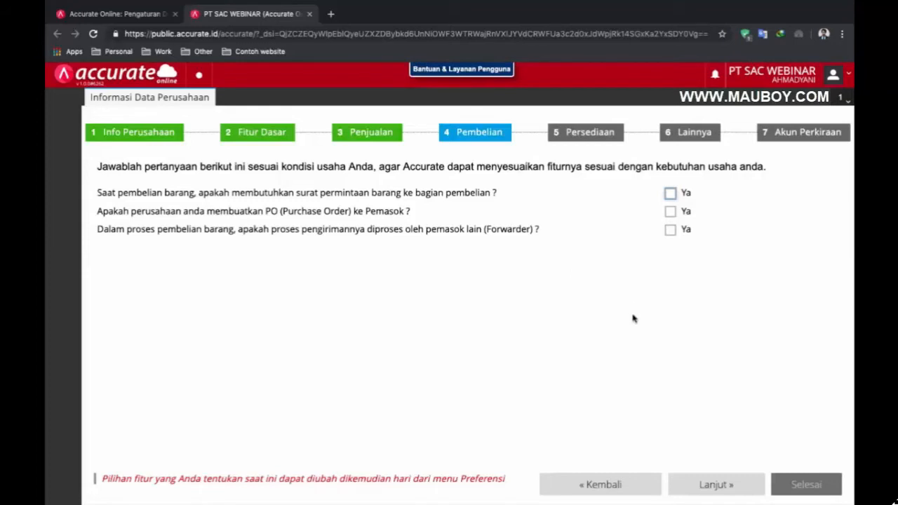
pyautogui.click(701, 486)
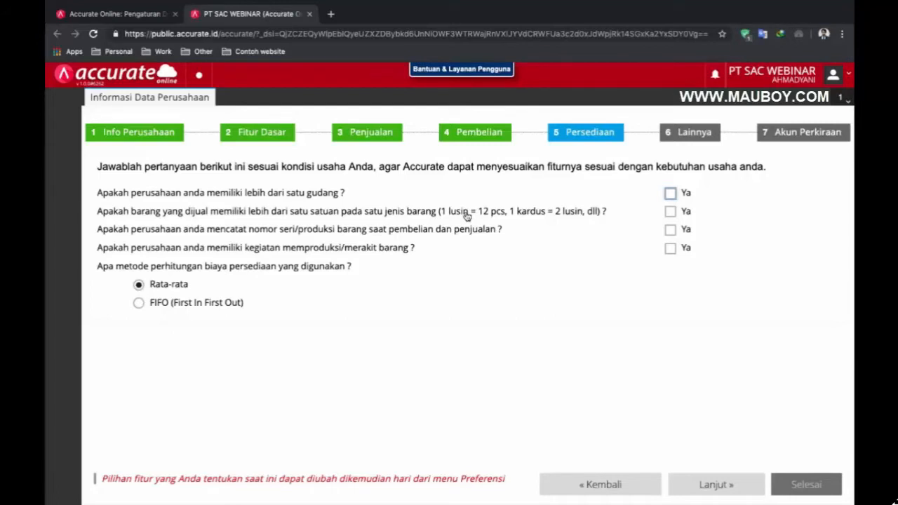
# - Enable multiple units per item with Rata-rata costing, then finish the setup with department and project tracking off and automatic account creation on
pyautogui.click(670, 213)
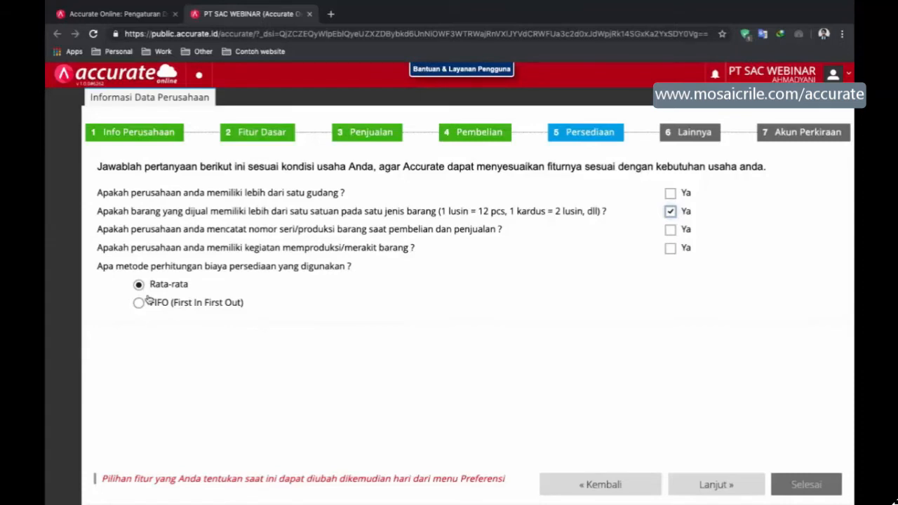
pyautogui.click(708, 495)
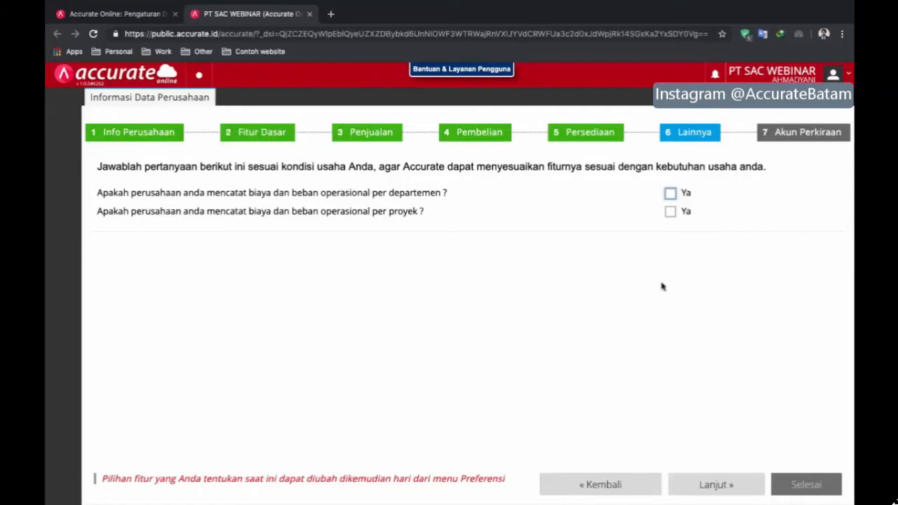
pyautogui.click(721, 485)
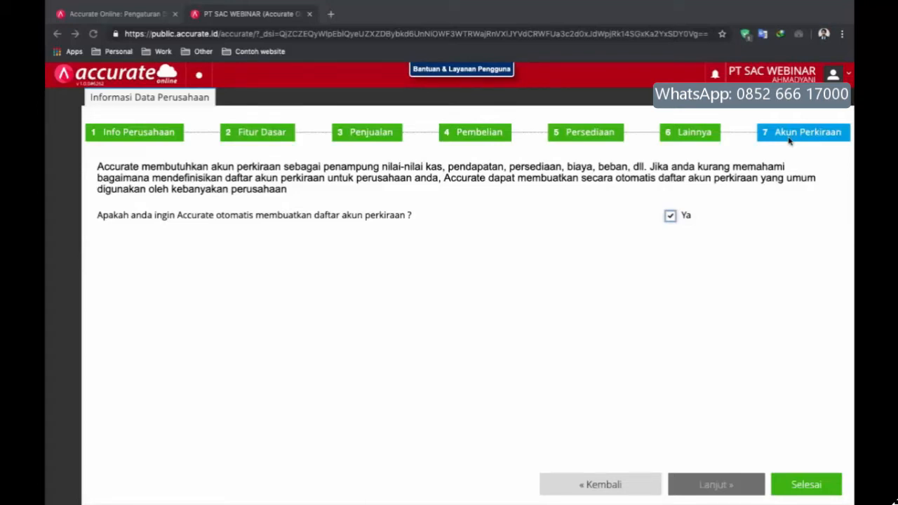
pyautogui.click(799, 486)
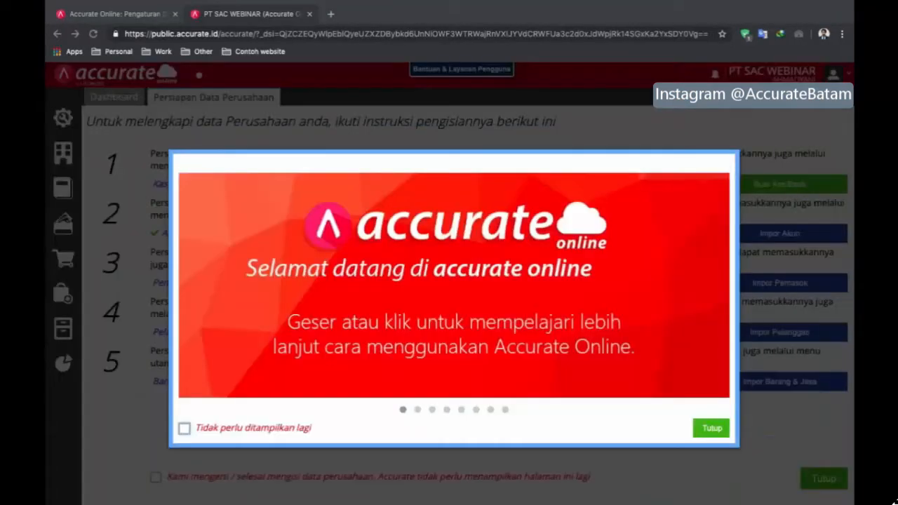
# - Go through all the welcome tour slides up to Navigasi Formulir and set the tour not to be shown again
pyautogui.click(418, 411)
pyautogui.click(433, 412)
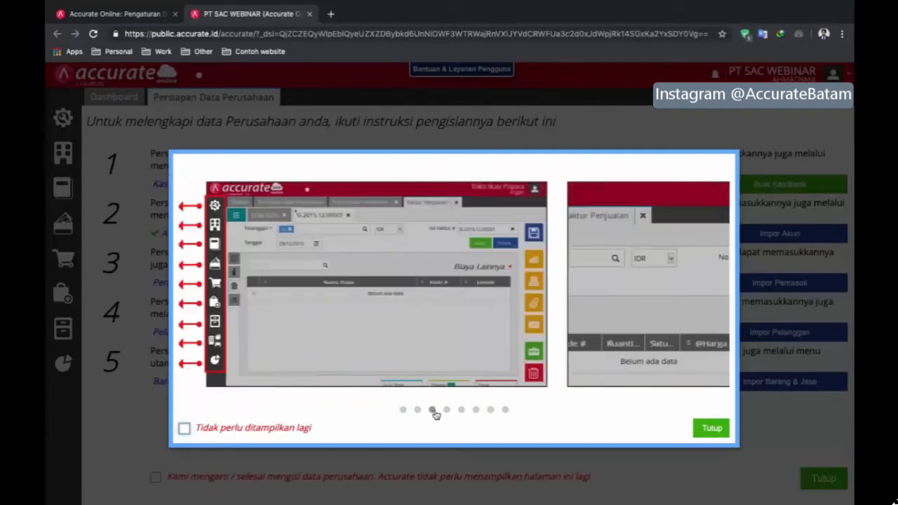
pyautogui.click(448, 412)
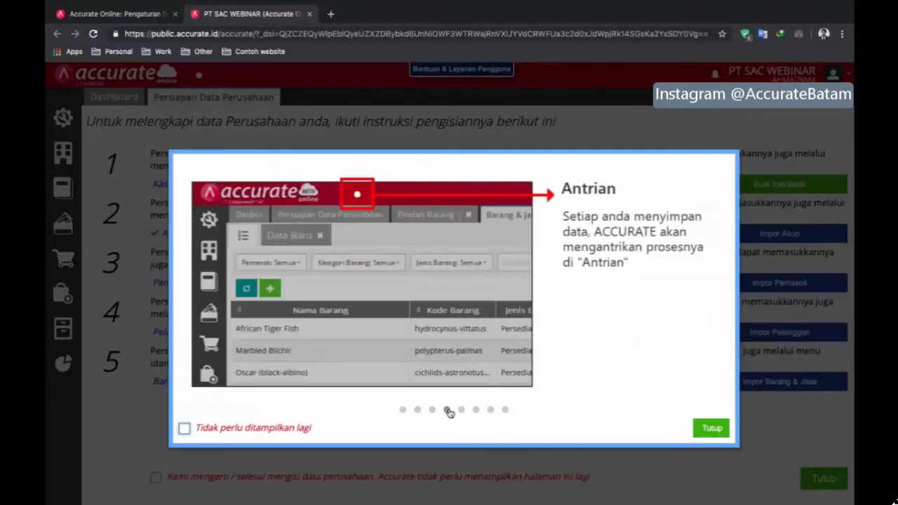
pyautogui.click(461, 411)
pyautogui.click(476, 412)
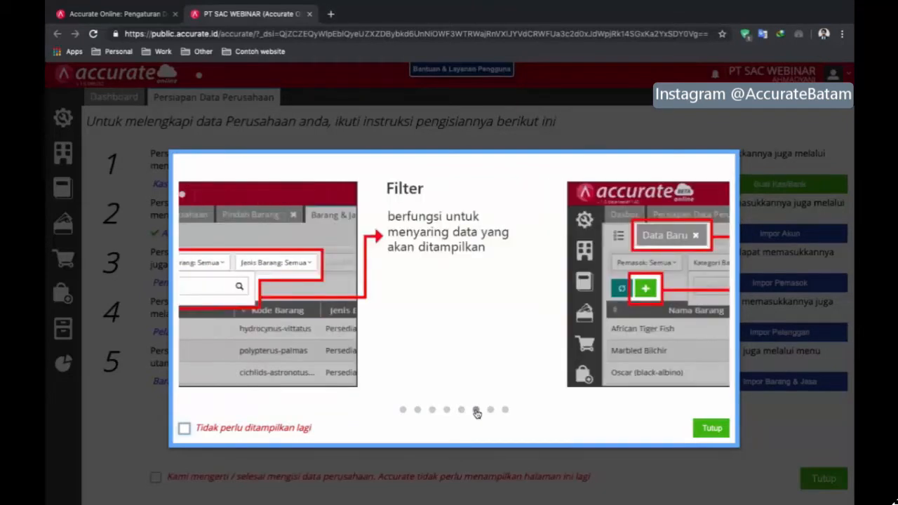
pyautogui.click(491, 411)
pyautogui.click(505, 411)
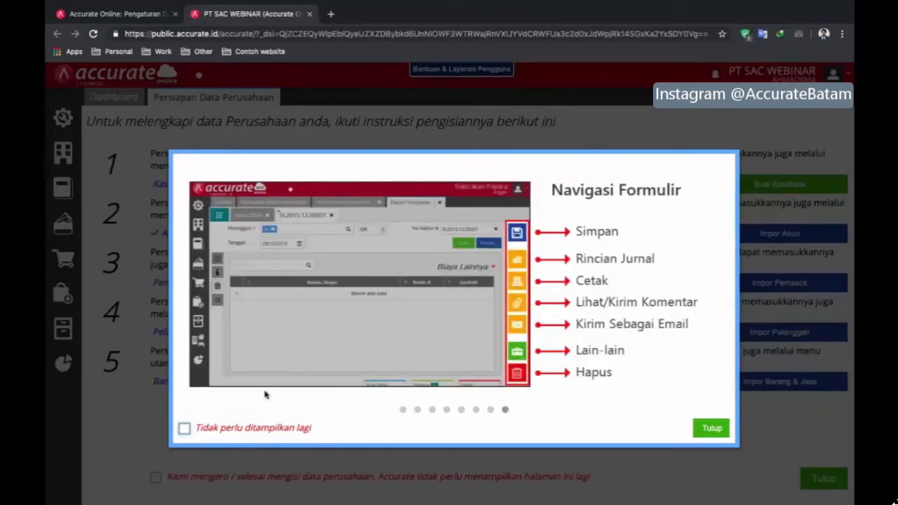
pyautogui.click(184, 429)
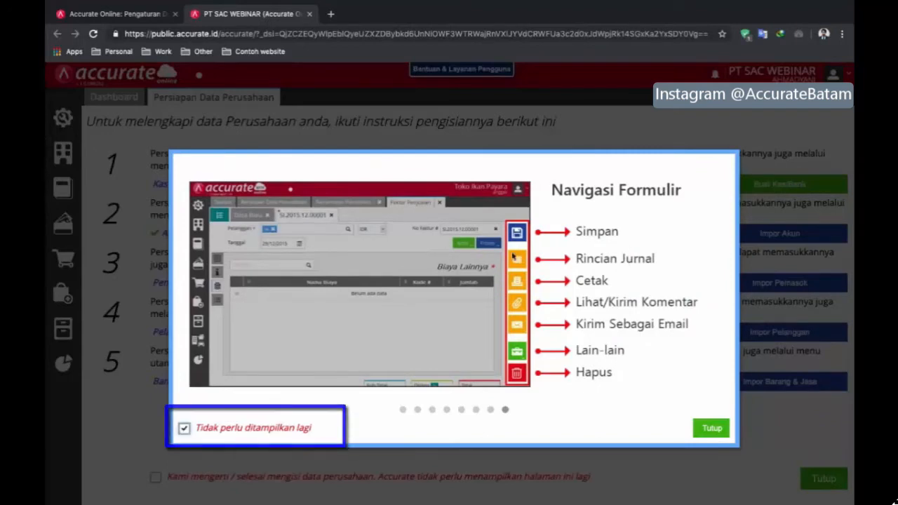
# - Close the welcome tour and create a new supplier with category Umum and the name PT CPS
pyautogui.click(713, 431)
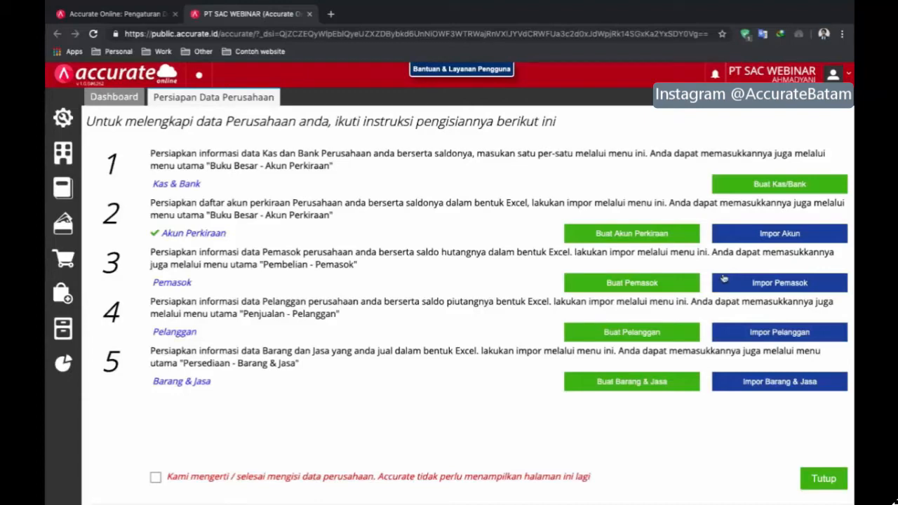
pyautogui.click(656, 284)
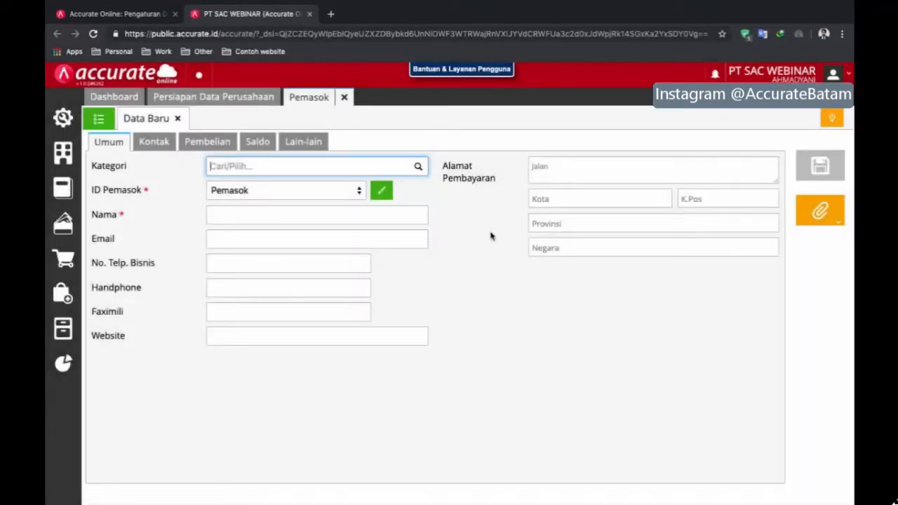
pyautogui.click(418, 169)
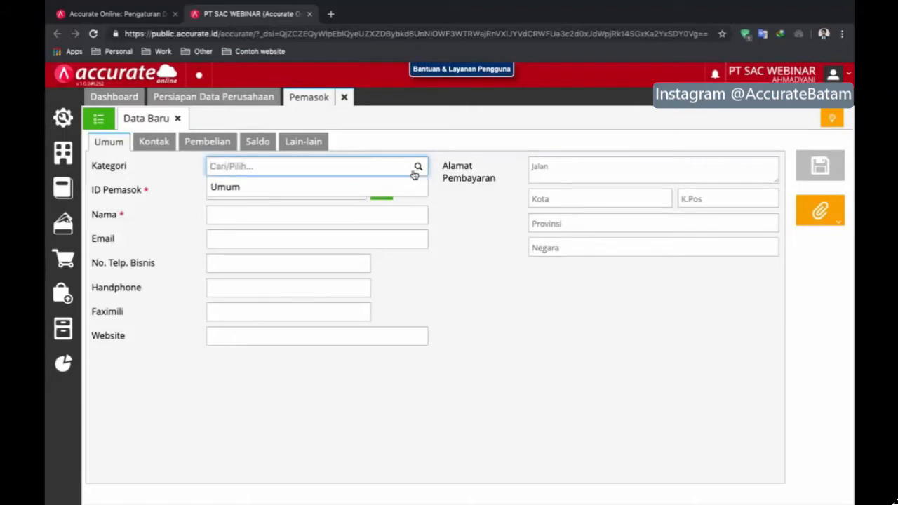
pyautogui.click(360, 188)
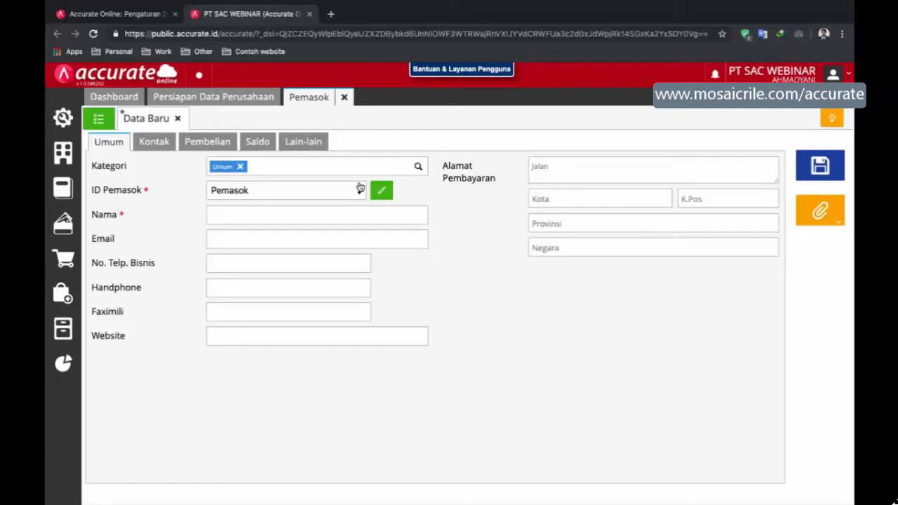
pyautogui.click(225, 217)
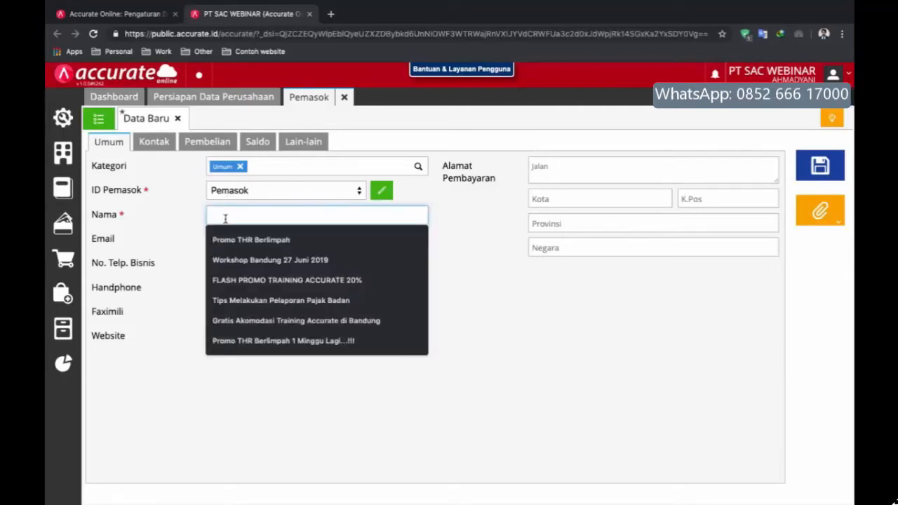
pyautogui.write('PT ')
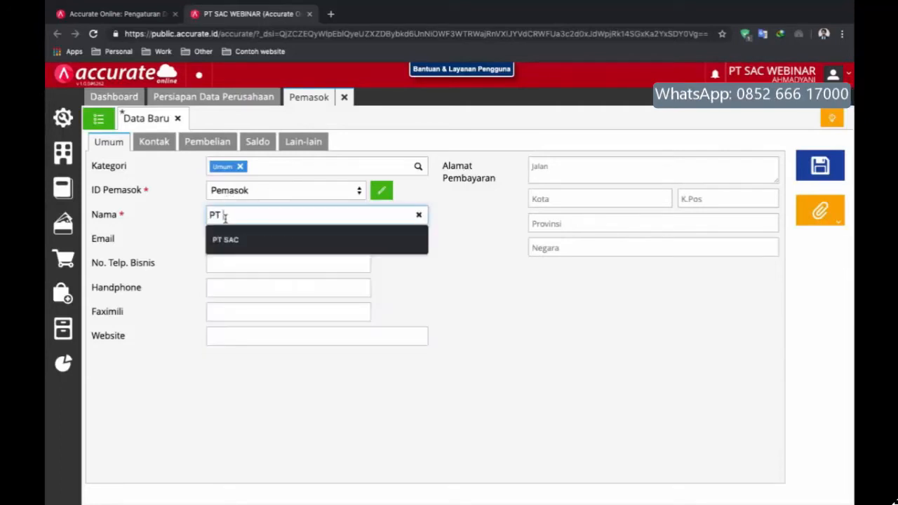
pyautogui.write('SPS')
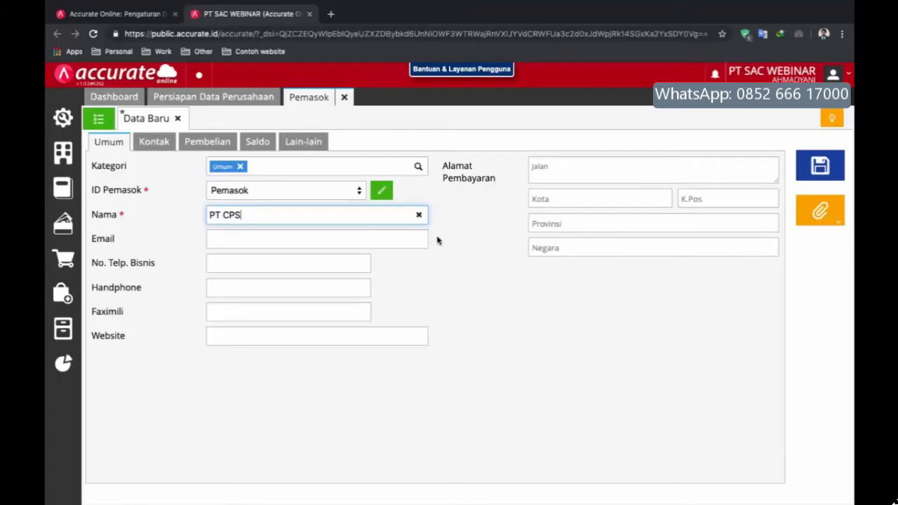
# - Go through the supplier's Kontak, Pembelian, Saldo and Lain-lain sections without adding any data, and save the supplier
pyautogui.click(159, 143)
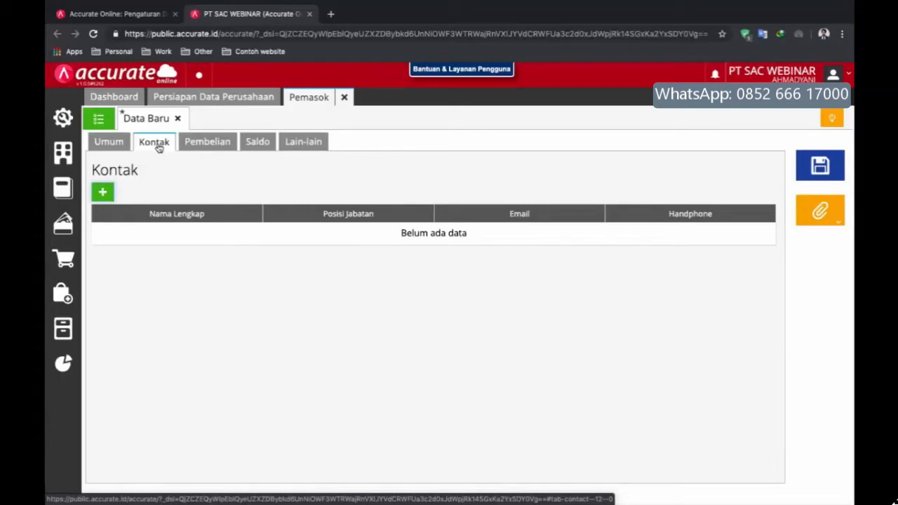
pyautogui.click(214, 142)
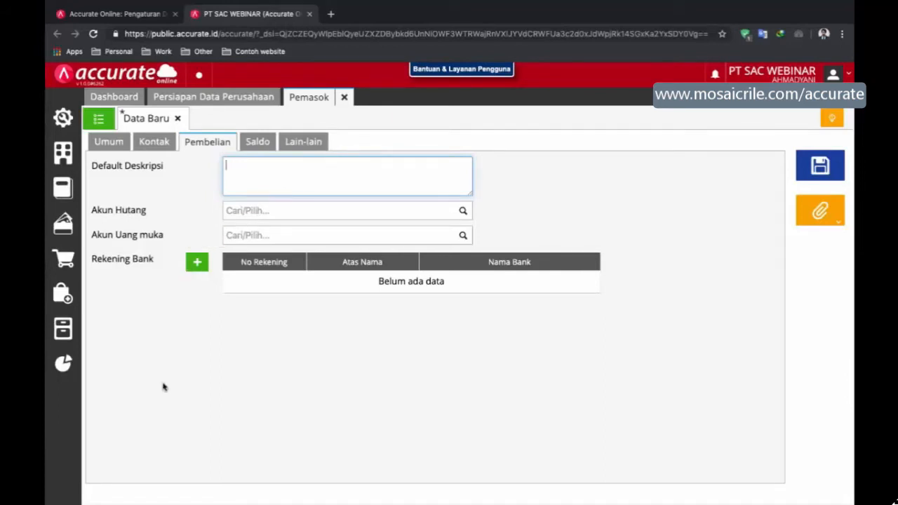
pyautogui.click(258, 142)
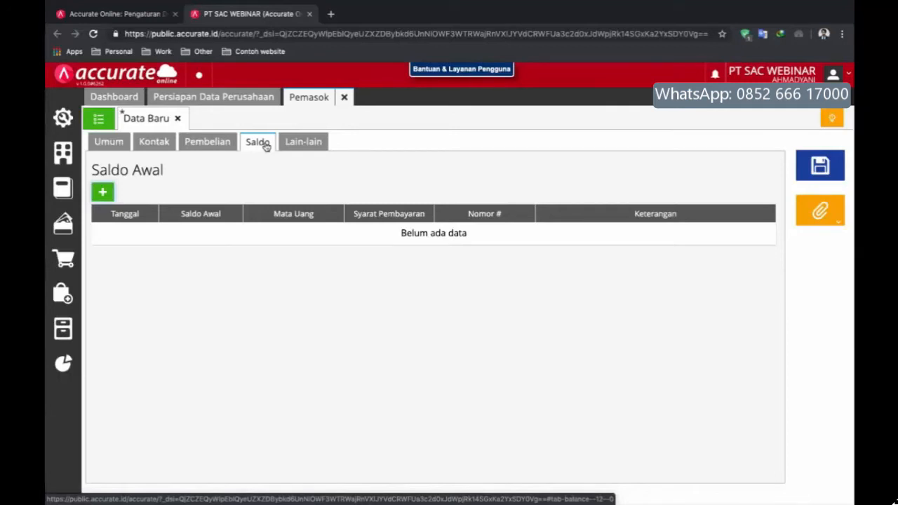
pyautogui.click(104, 193)
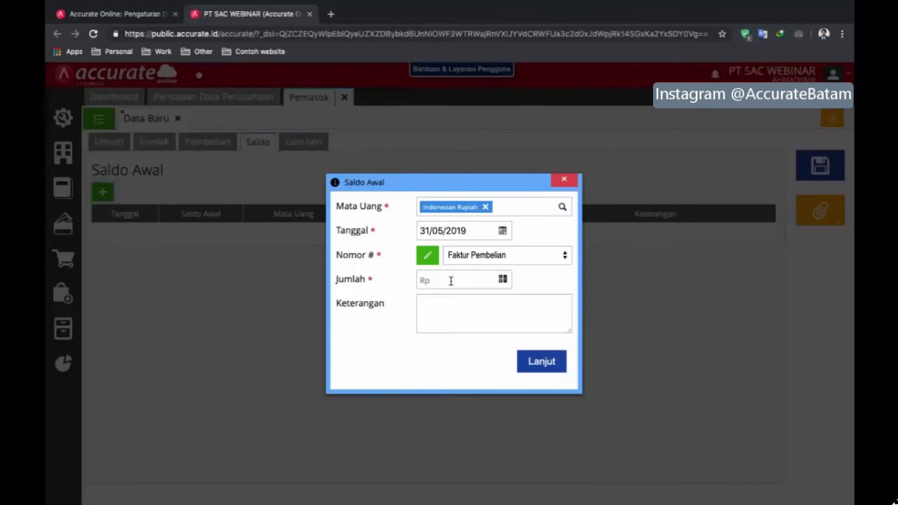
pyautogui.click(565, 182)
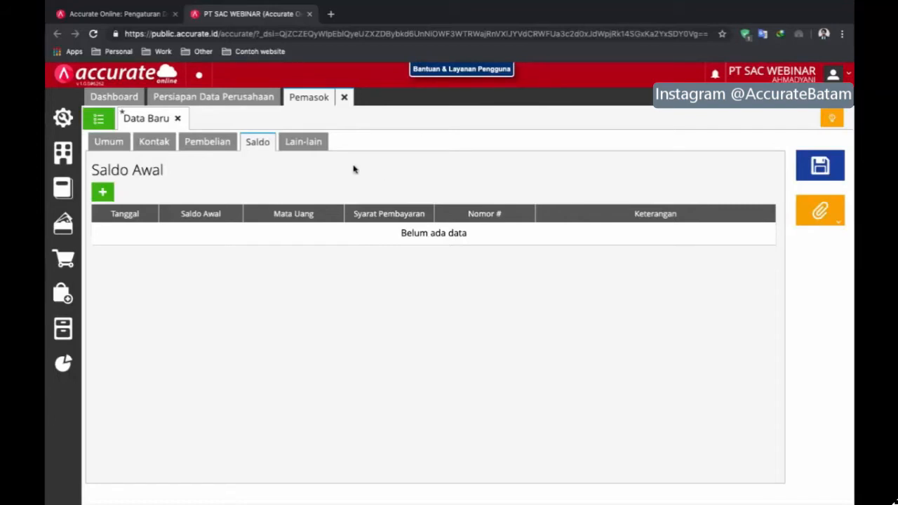
pyautogui.click(307, 143)
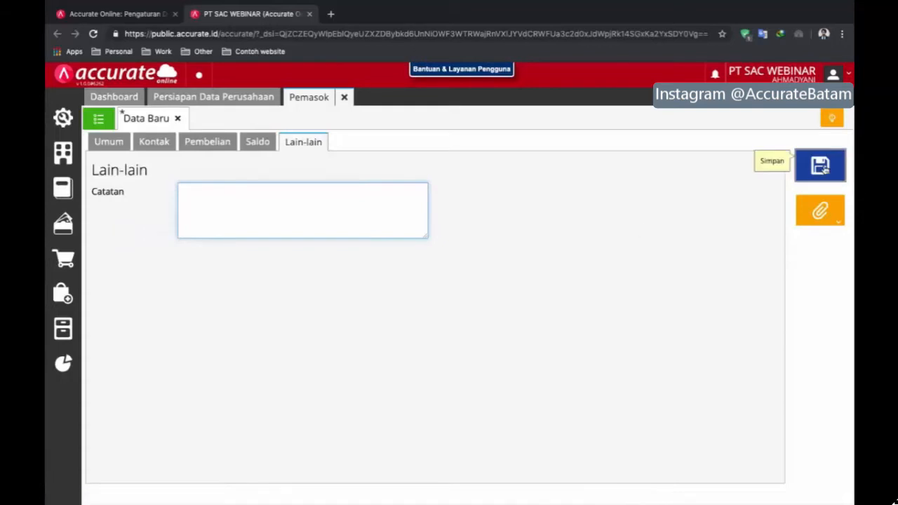
pyautogui.click(825, 170)
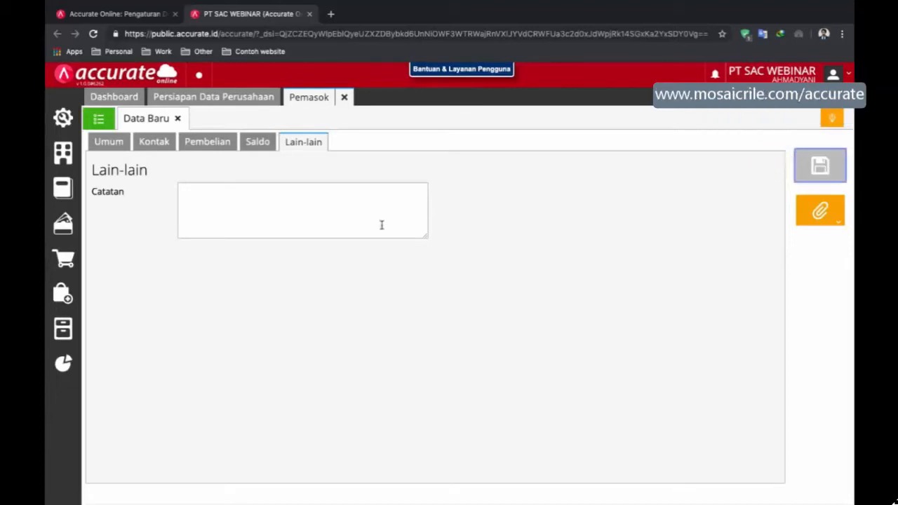
# - Check the saved supplier in the supplier list and examine the requirements for importing suppliers from Excel
pyautogui.click(99, 120)
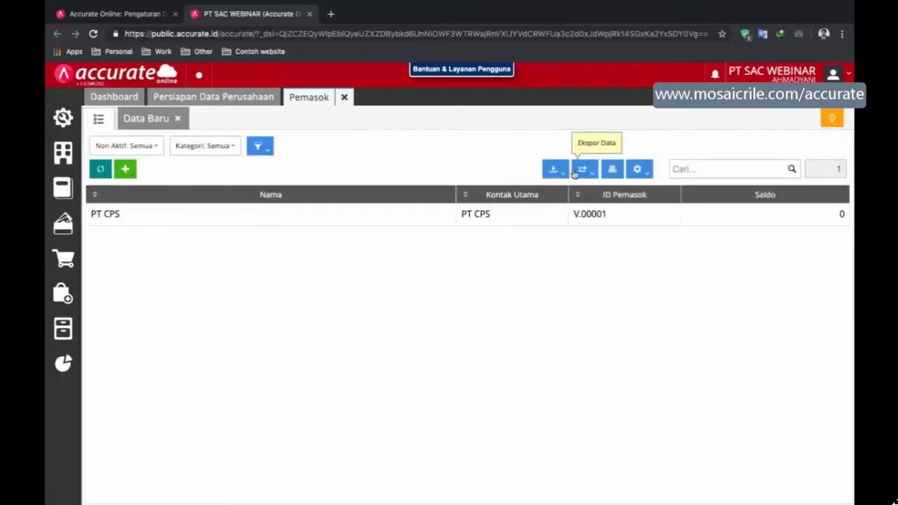
pyautogui.click(562, 171)
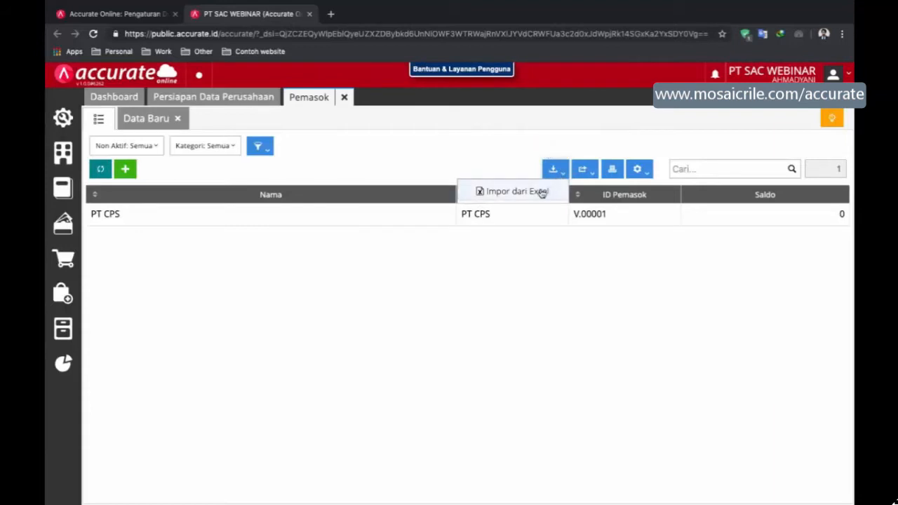
pyautogui.click(542, 193)
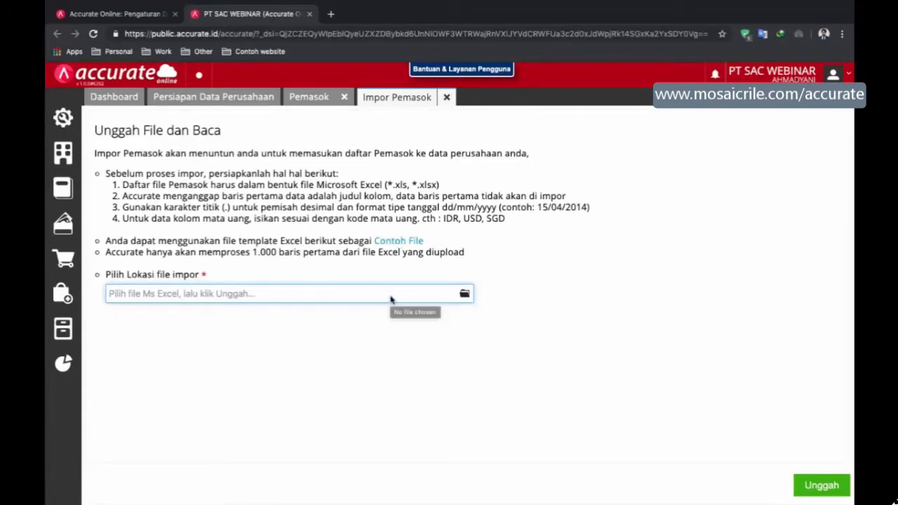
pyautogui.click(447, 96)
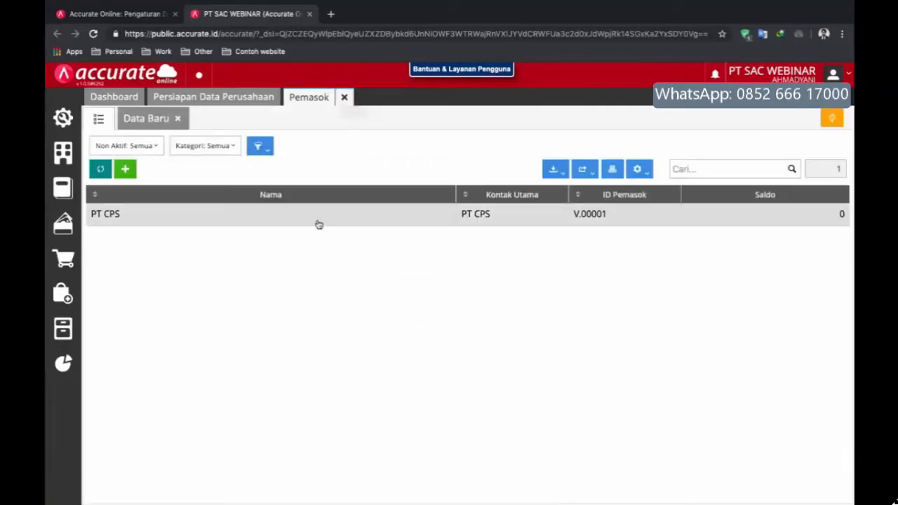
# - Close the supplier module and start a new customer with category Umum and the name Toko Cipta Sejahtera
pyautogui.click(346, 98)
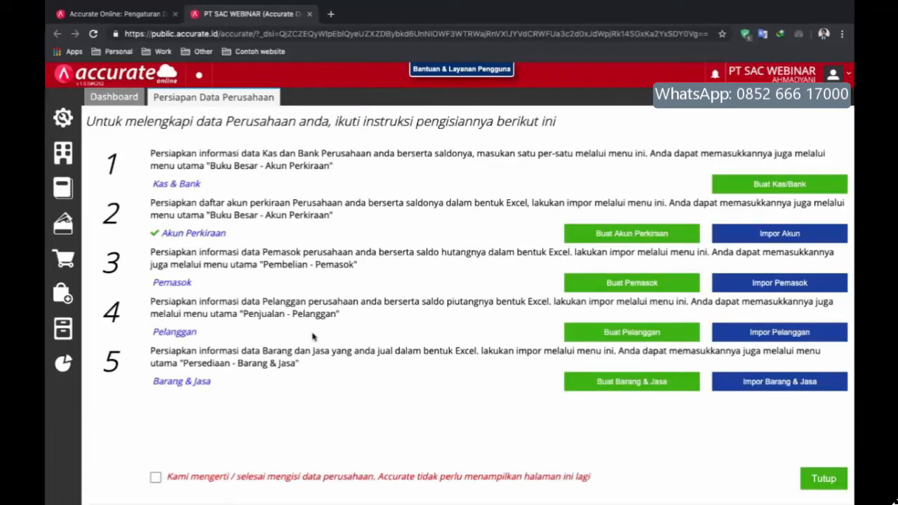
pyautogui.click(632, 332)
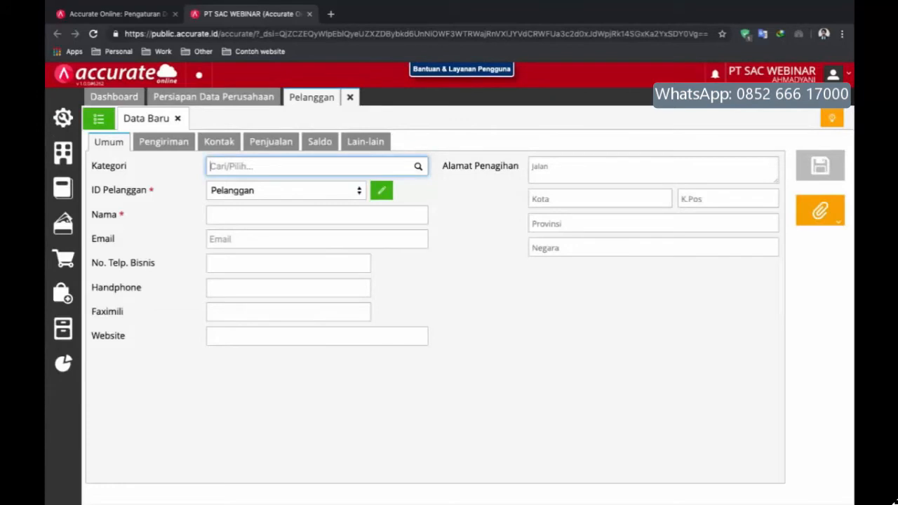
pyautogui.click(418, 166)
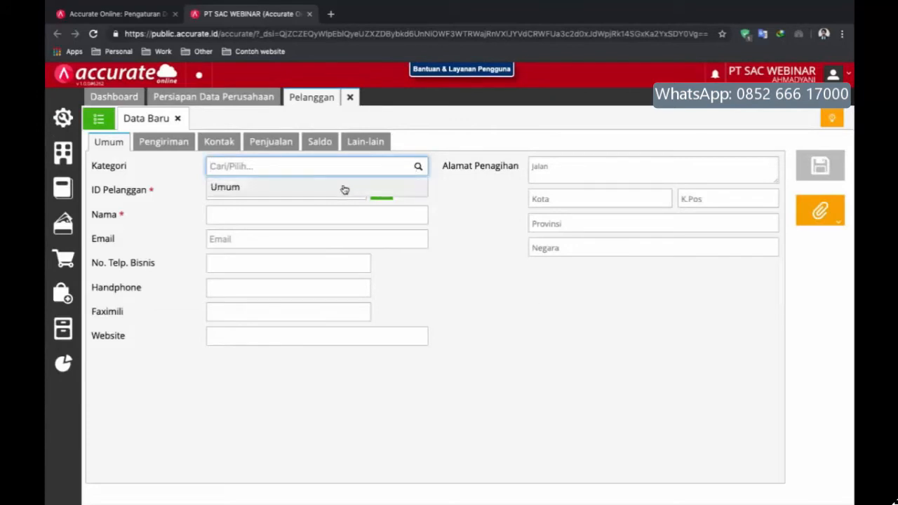
pyautogui.click(344, 190)
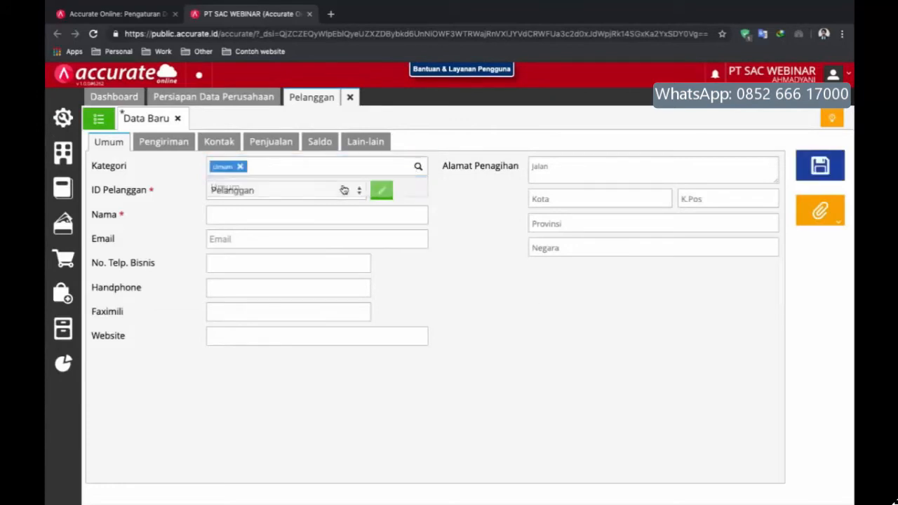
pyautogui.click(249, 216)
pyautogui.write('Toko Cipta Sejahtera')
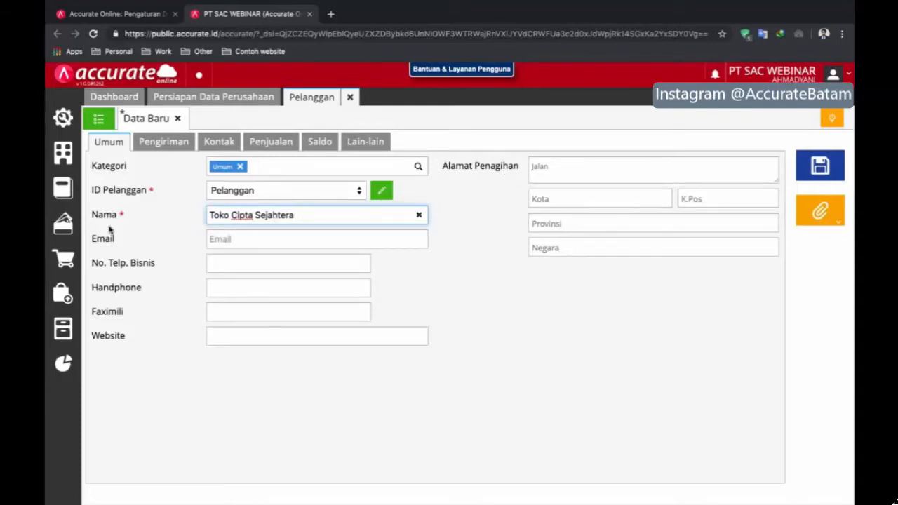
# - Examine the customer's Pengiriman, Kontak, Penjualan and Saldo sections, including the opening balance form, without adding any data
pyautogui.click(158, 143)
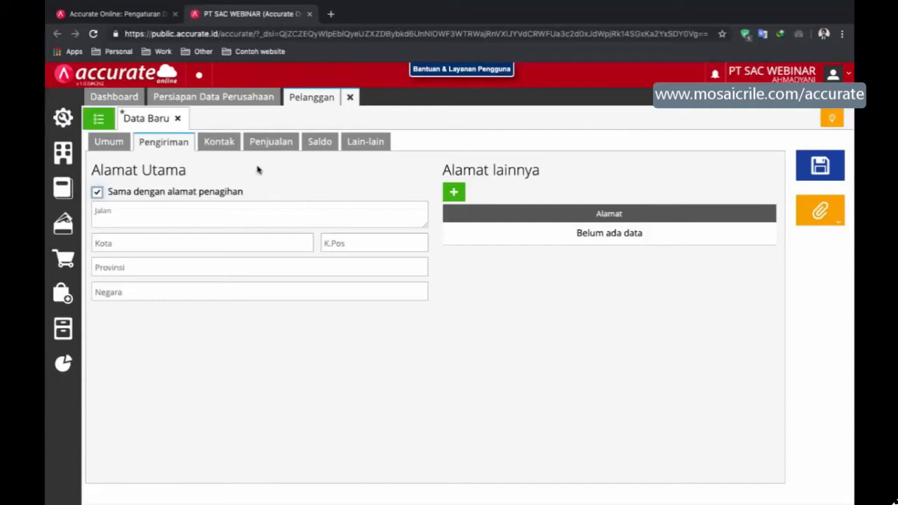
pyautogui.click(212, 145)
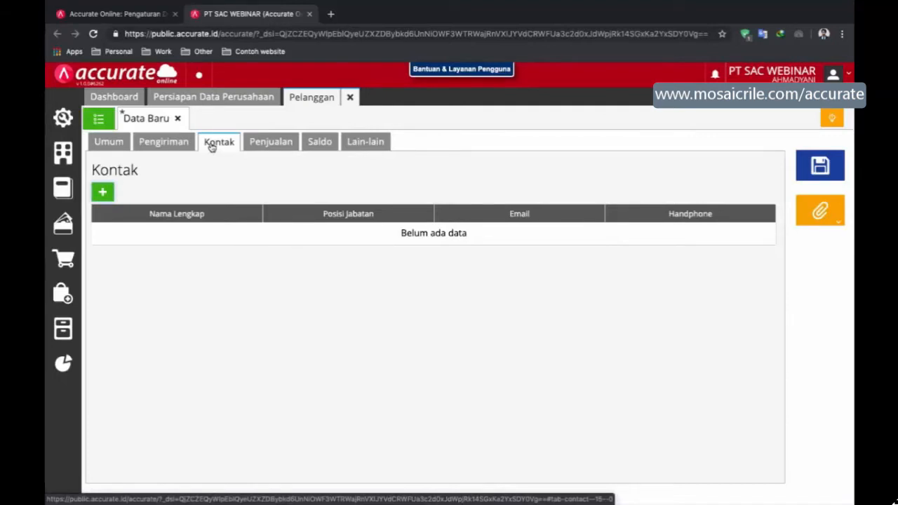
pyautogui.click(261, 143)
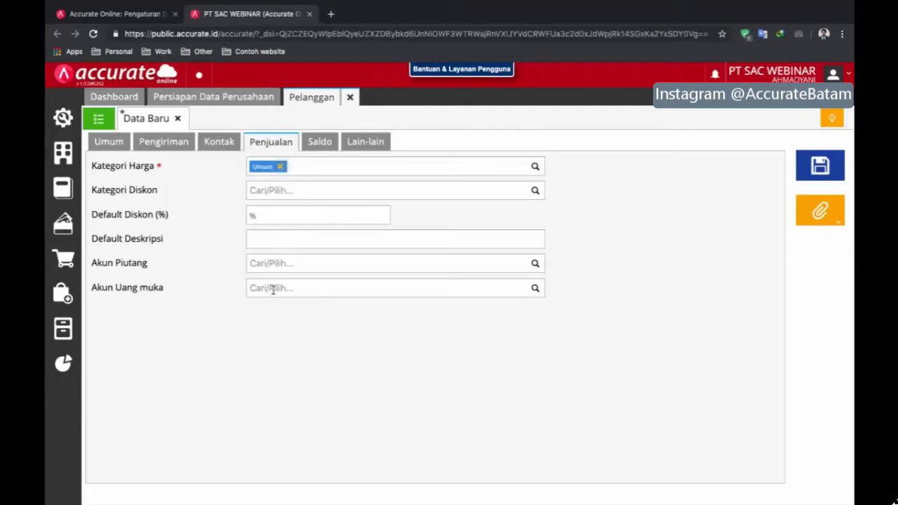
pyautogui.click(322, 142)
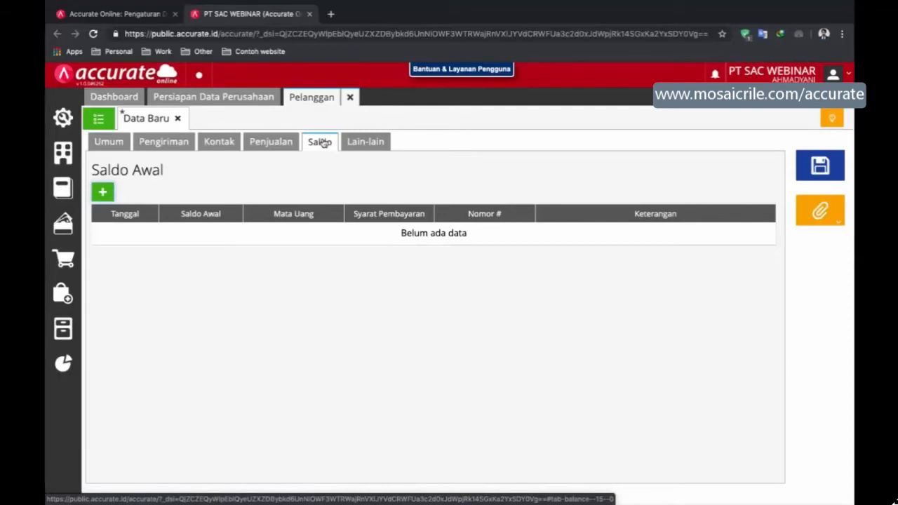
pyautogui.click(103, 192)
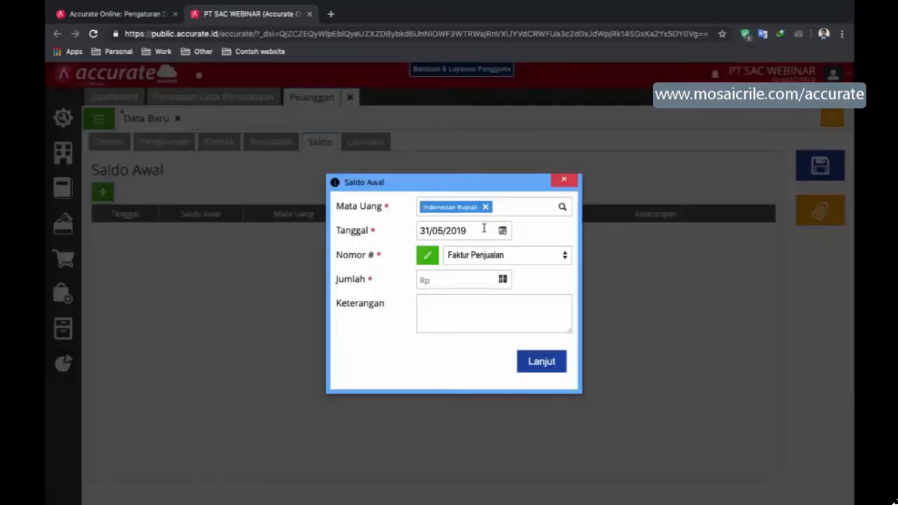
pyautogui.click(564, 183)
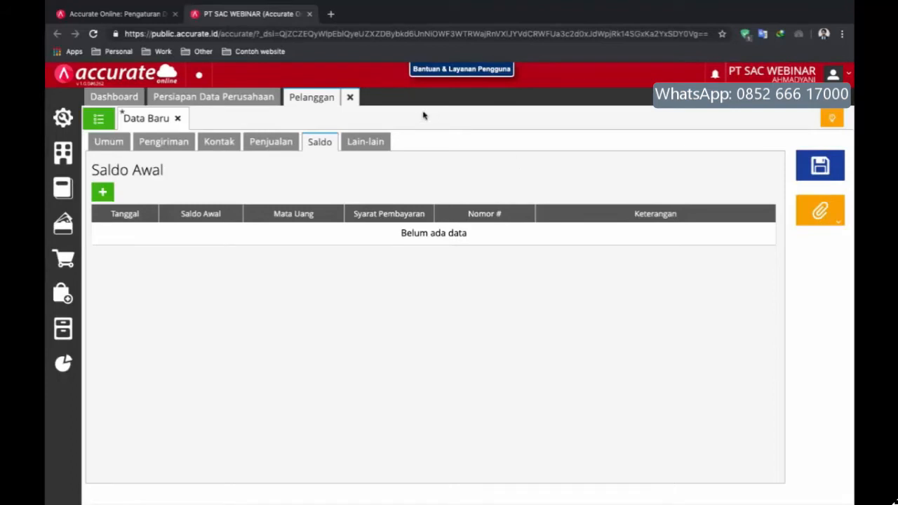
# - Try a 30-day invoice-age limit for the customer's receivables, and clear the value again
pyautogui.click(370, 143)
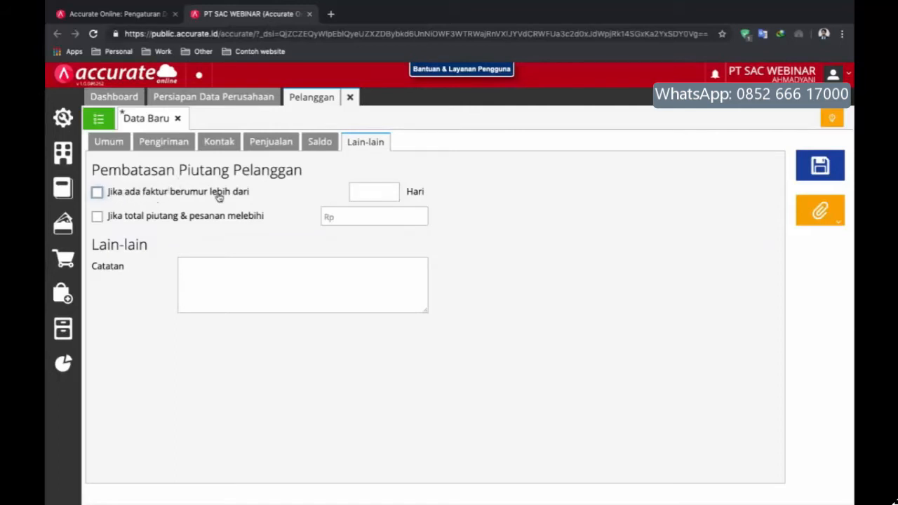
pyautogui.click(389, 192)
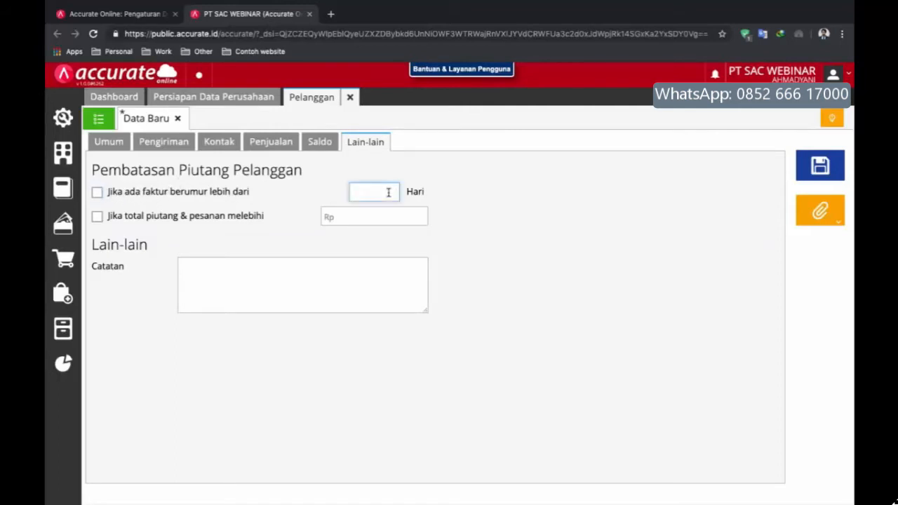
pyautogui.write('30')
pyautogui.click(110, 144)
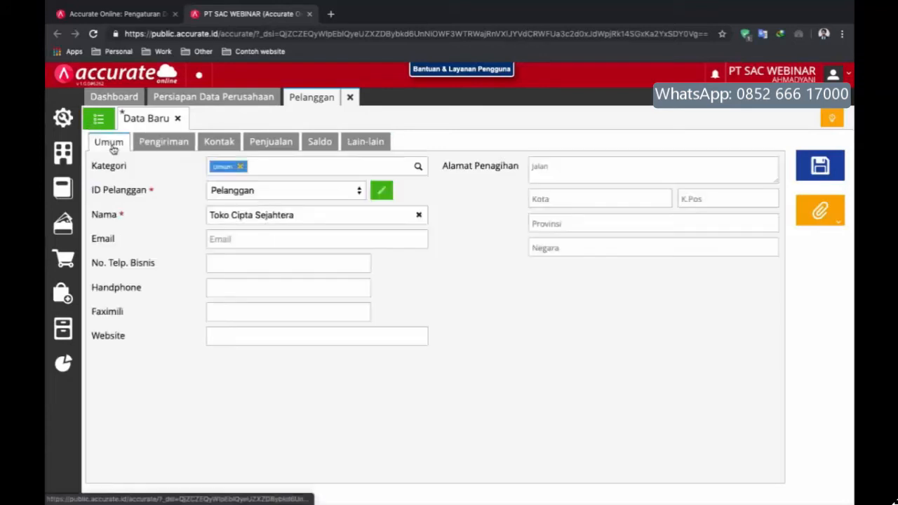
pyautogui.click(362, 146)
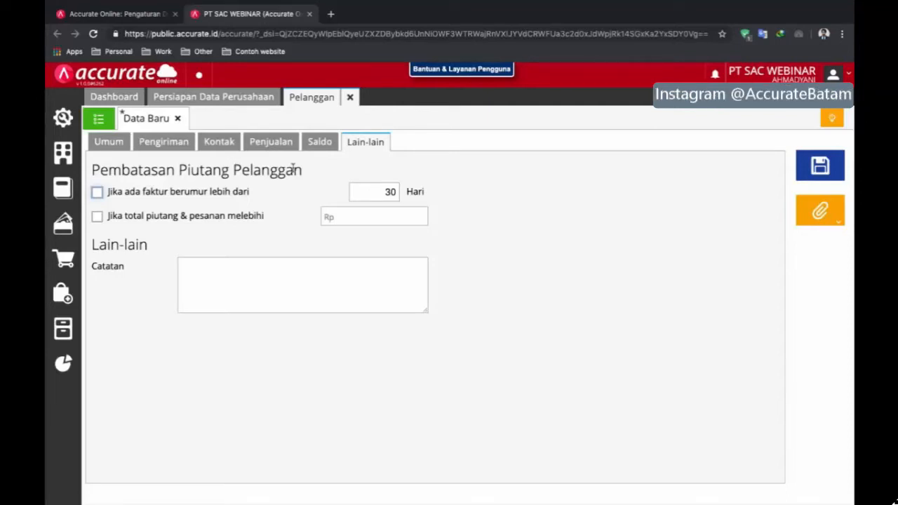
pyautogui.click(384, 191)
pyautogui.press('BackSpace')
pyautogui.press('BackSpace')
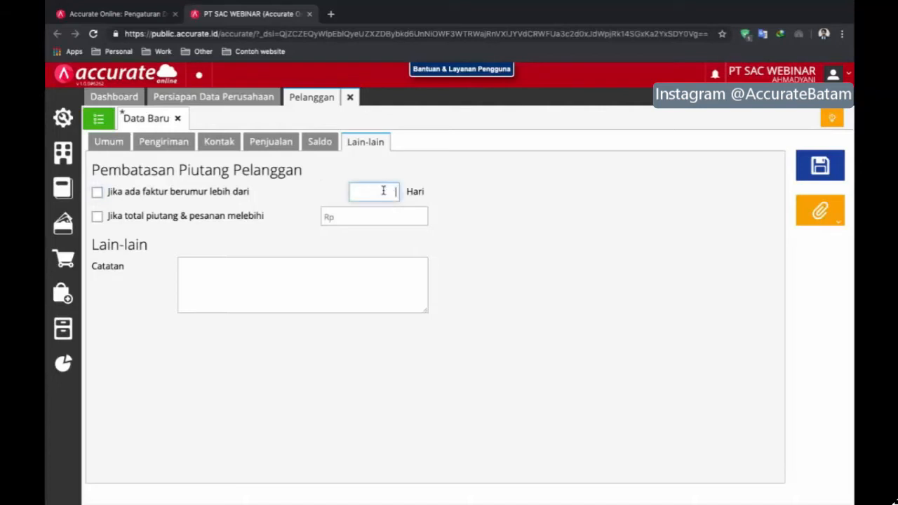
# - Leave the receivables limits empty, recheck the general data, and save the customer Toko Cipta Sejahtera
pyautogui.click(381, 219)
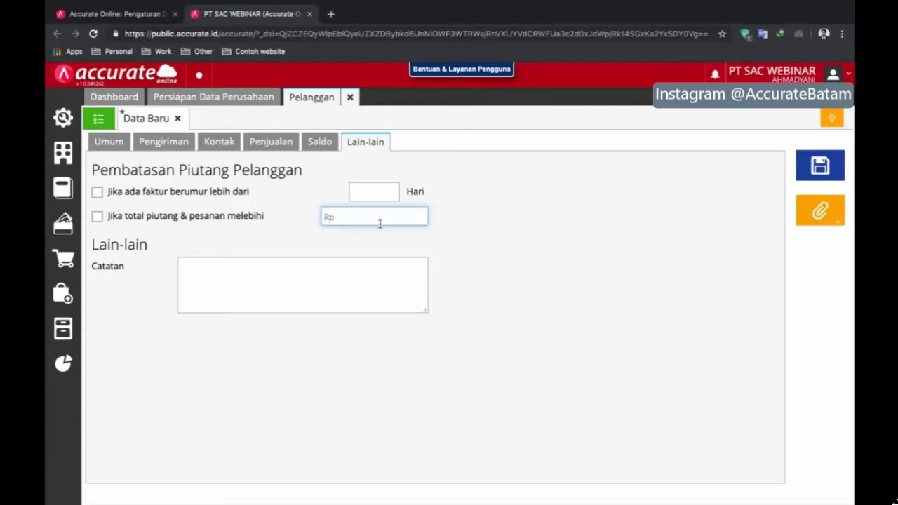
pyautogui.click(106, 144)
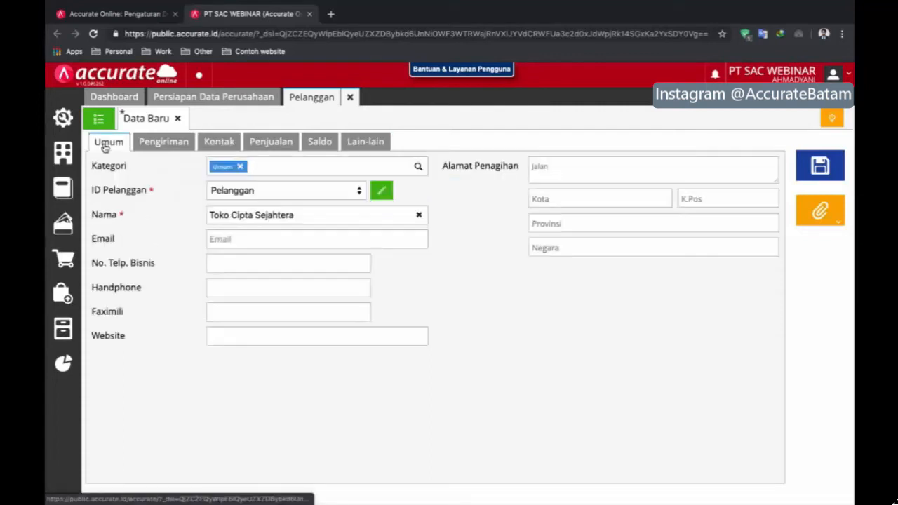
pyautogui.click(353, 144)
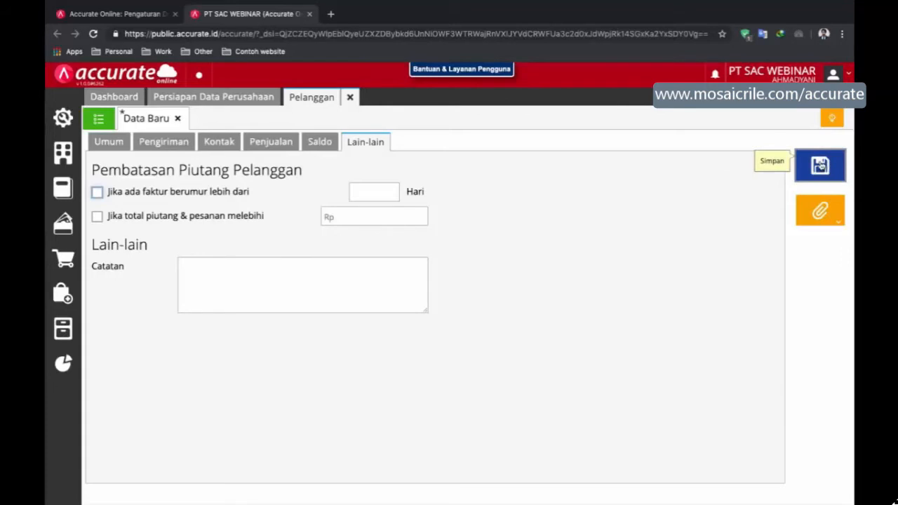
pyautogui.click(820, 166)
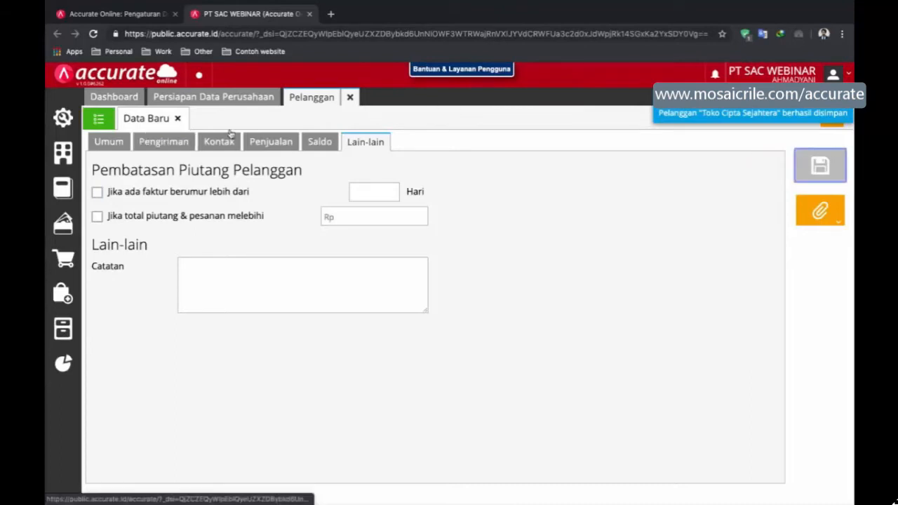
# - Check the saved customer in the customer list and examine the requirements for importing customers from Excel
pyautogui.click(102, 120)
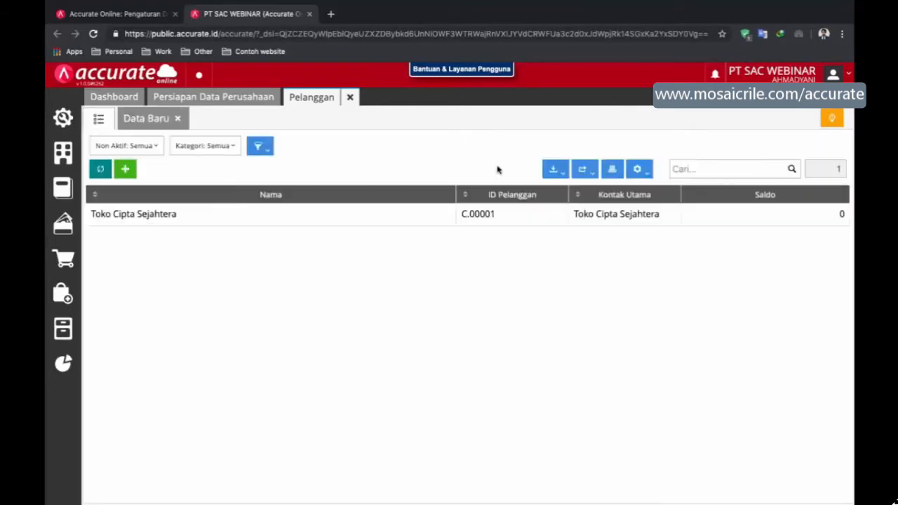
pyautogui.click(562, 172)
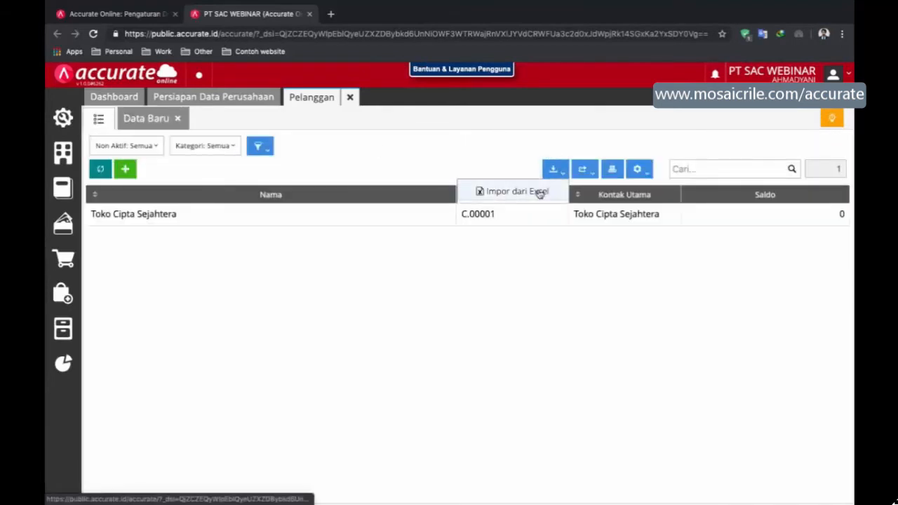
pyautogui.click(537, 192)
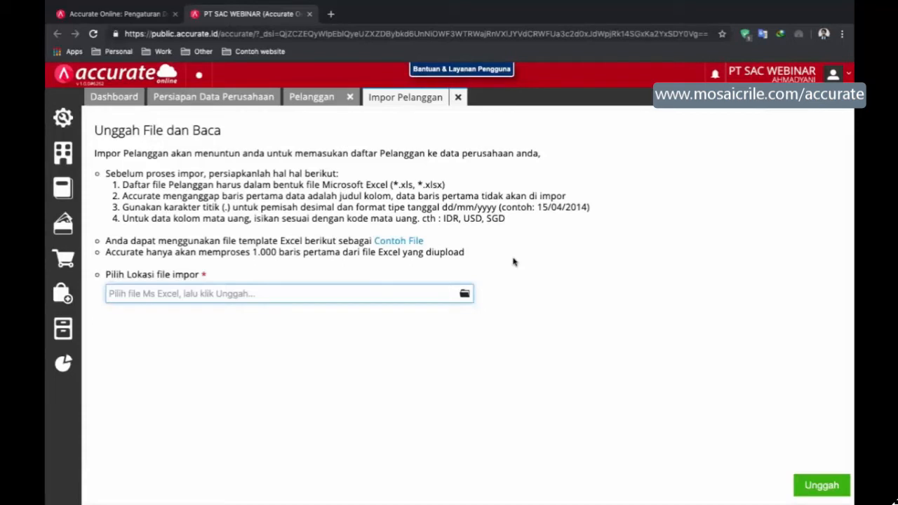
pyautogui.click(460, 97)
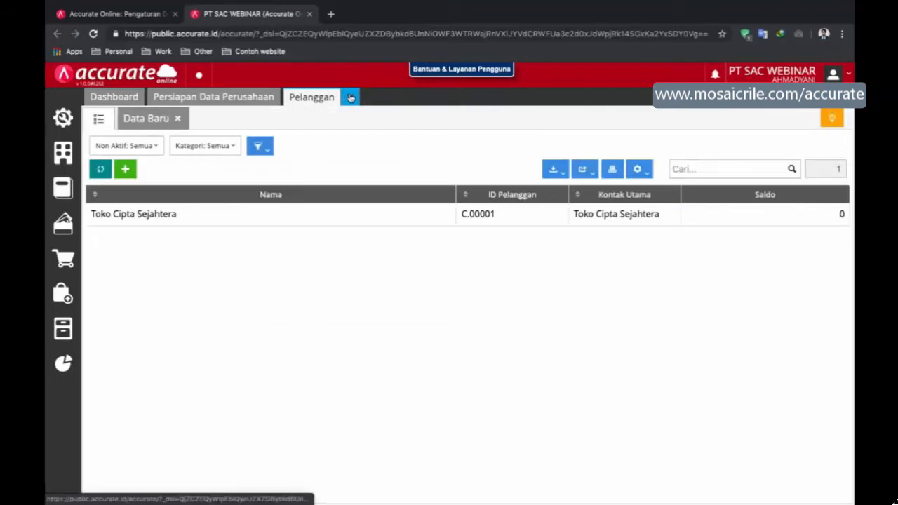
# - Close the customer module and start a new item with category Umum and the name Kemeja Pria Lengan Panjang
pyautogui.click(351, 98)
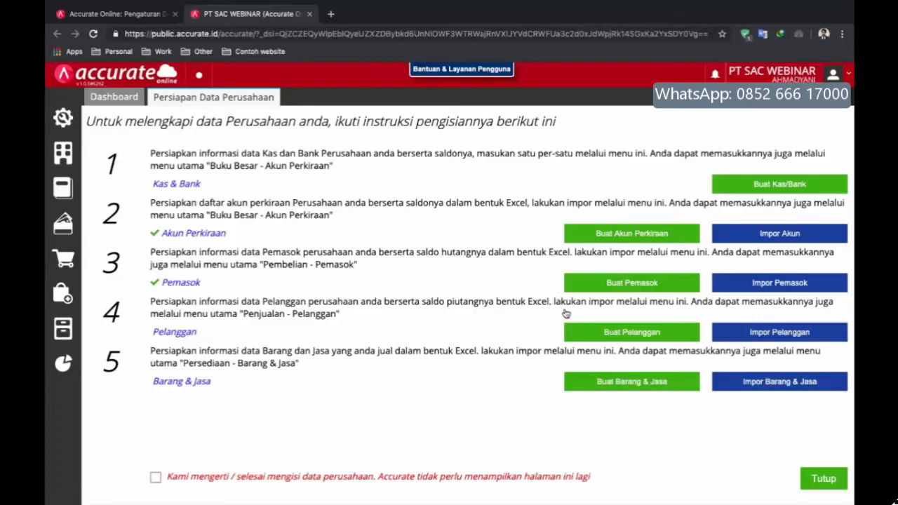
pyautogui.click(610, 385)
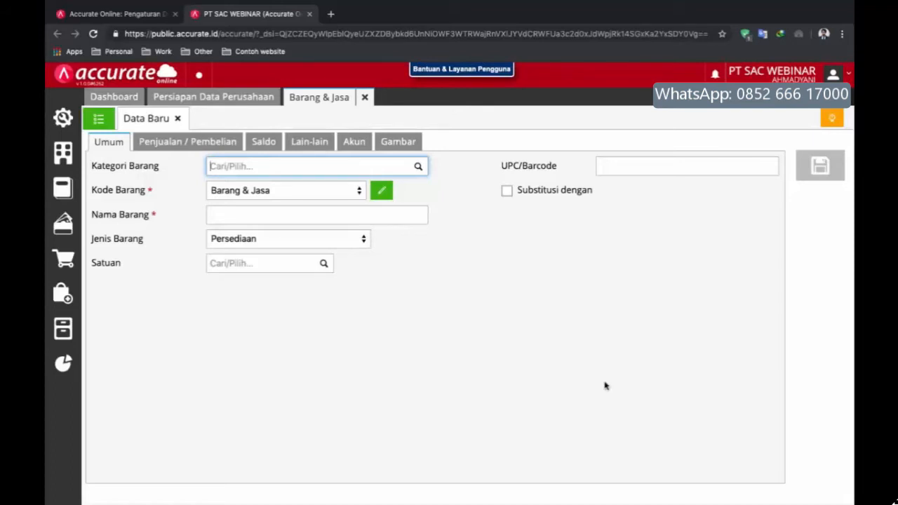
pyautogui.click(419, 169)
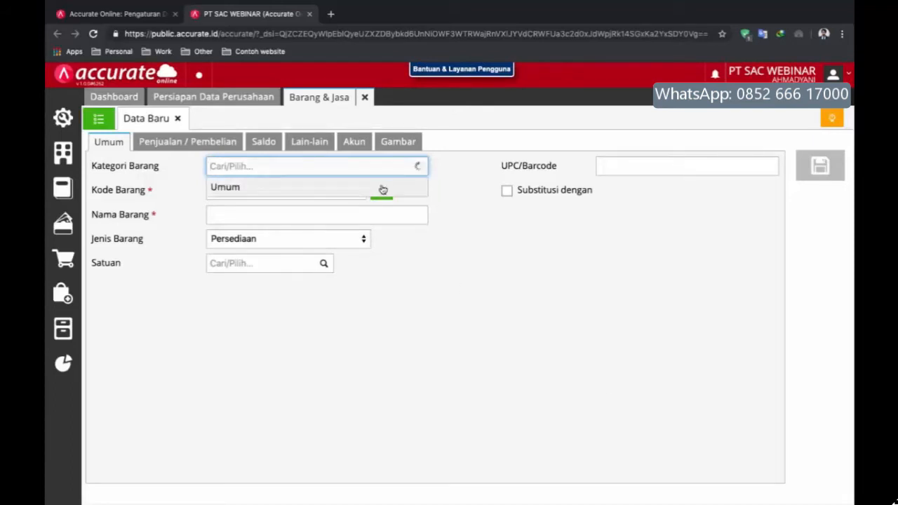
pyautogui.click(383, 189)
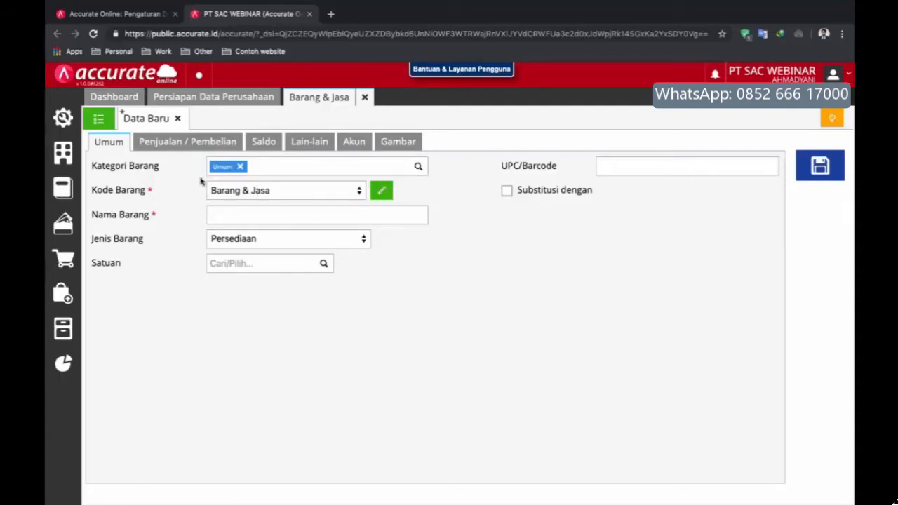
pyautogui.click(280, 215)
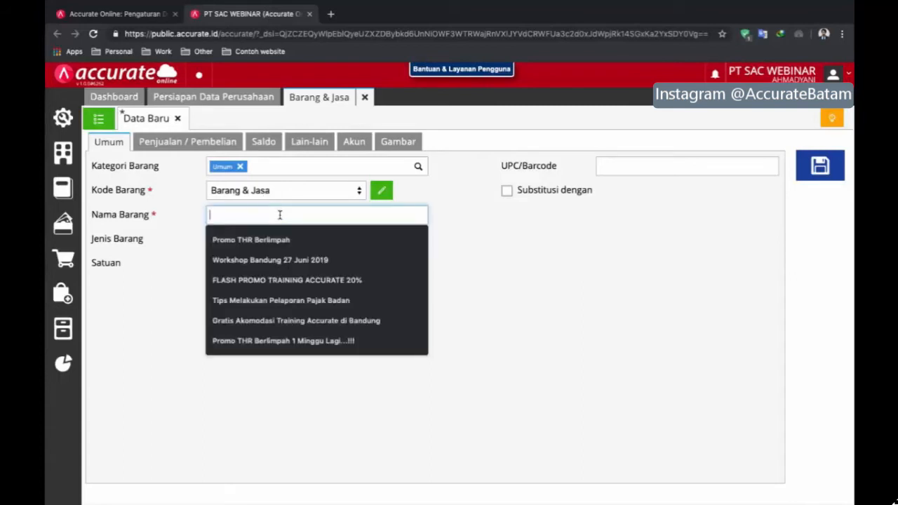
pyautogui.write('Kemeja P')
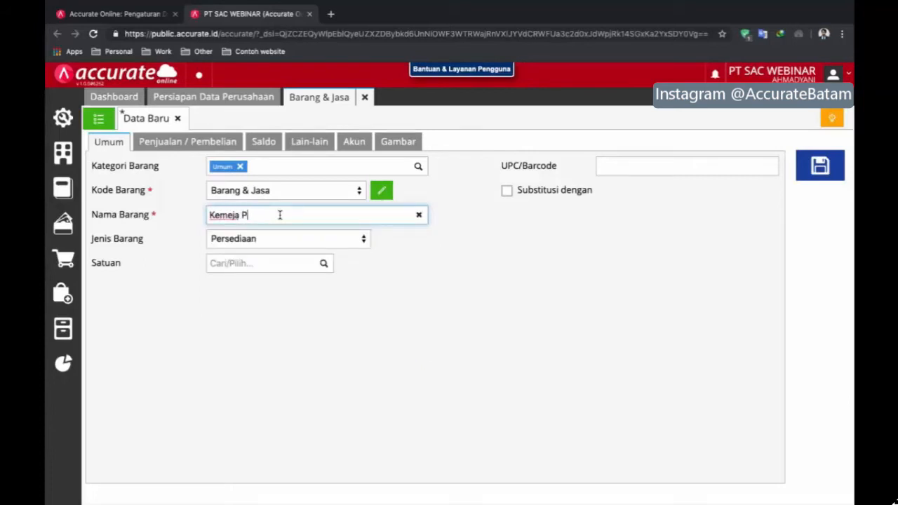
pyautogui.write('ria Lengan Panjang')
# - Try the item types Non Persediaan, Jasa and Grup, and return the item to Persediaan
pyautogui.click(291, 240)
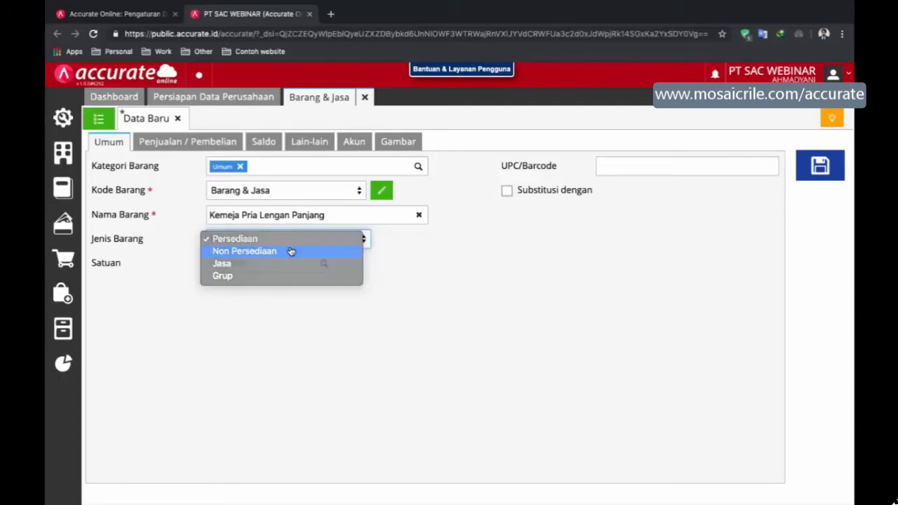
pyautogui.click(291, 252)
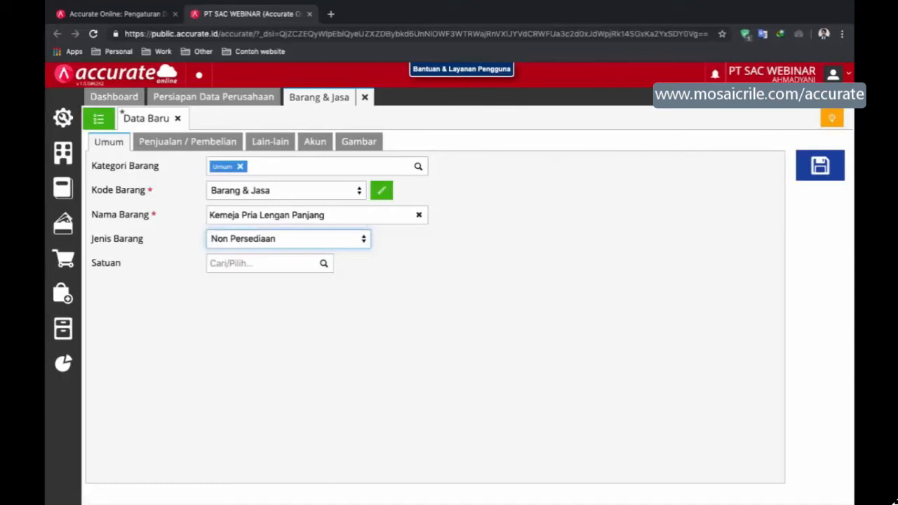
pyautogui.click(293, 245)
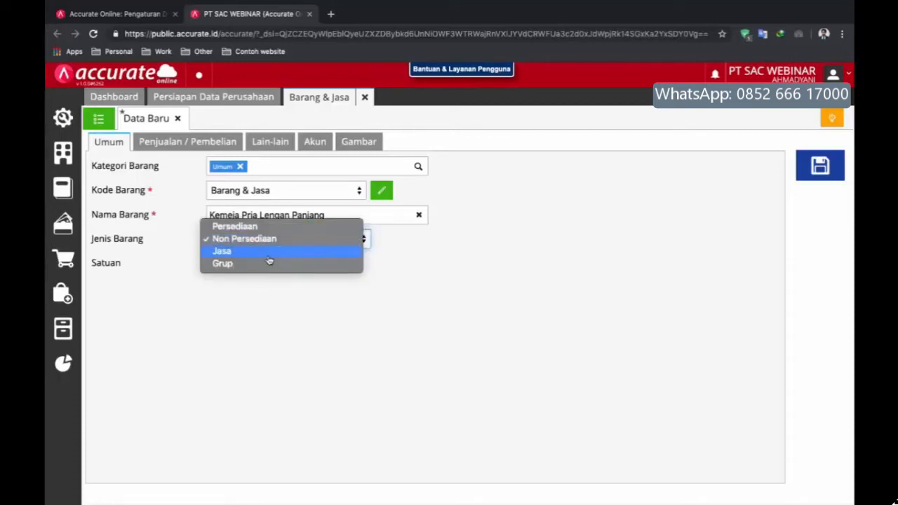
pyautogui.click(267, 256)
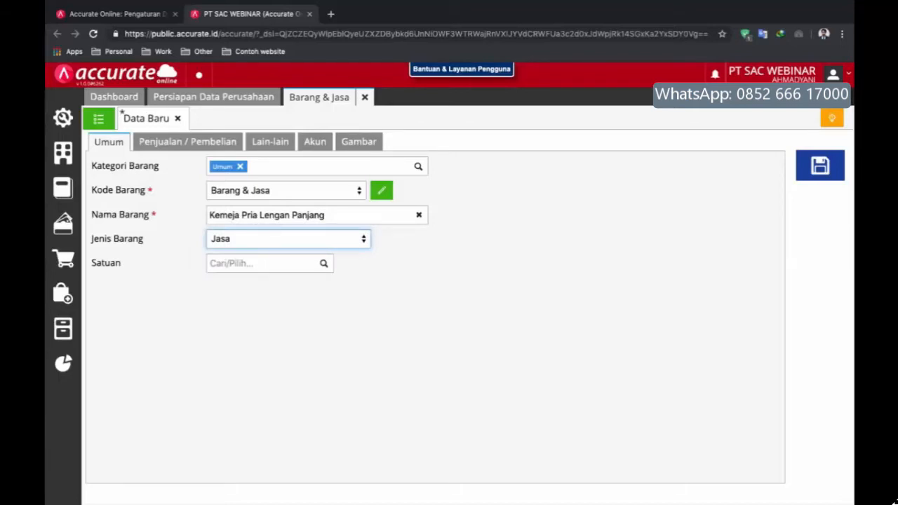
pyautogui.click(274, 248)
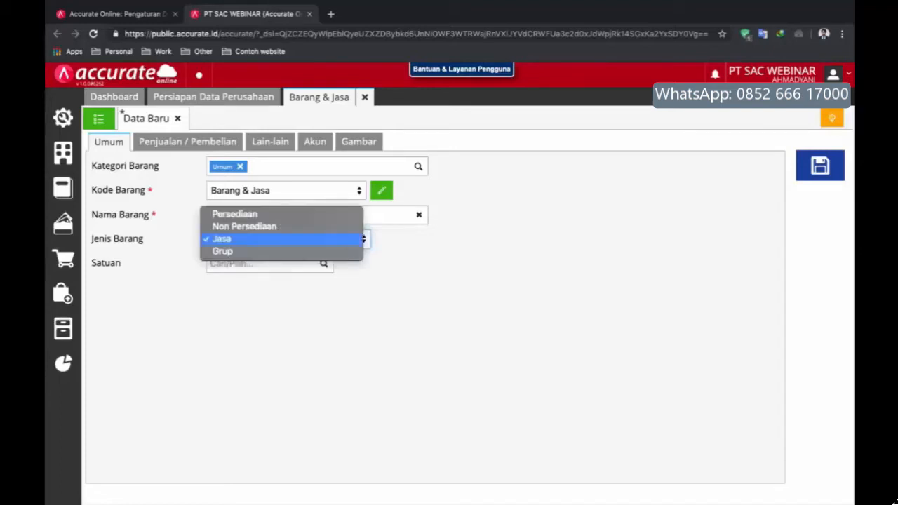
pyautogui.click(274, 240)
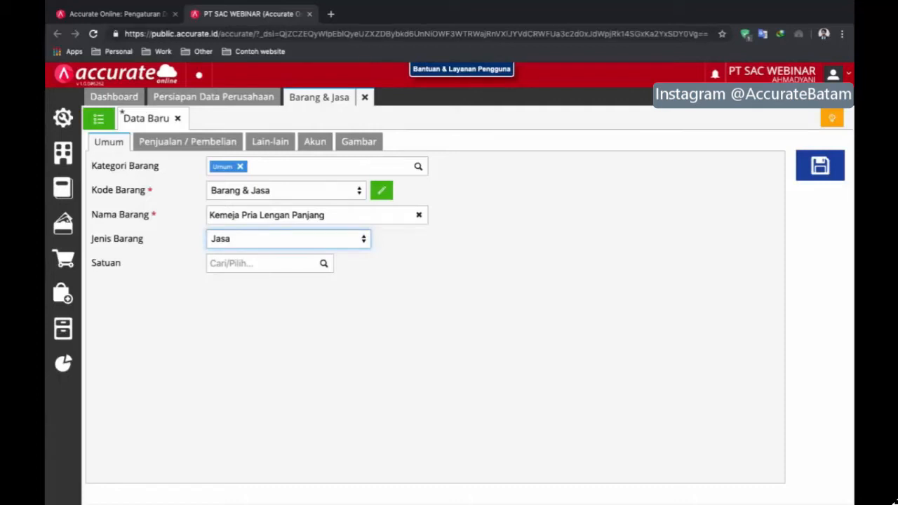
pyautogui.click(288, 239)
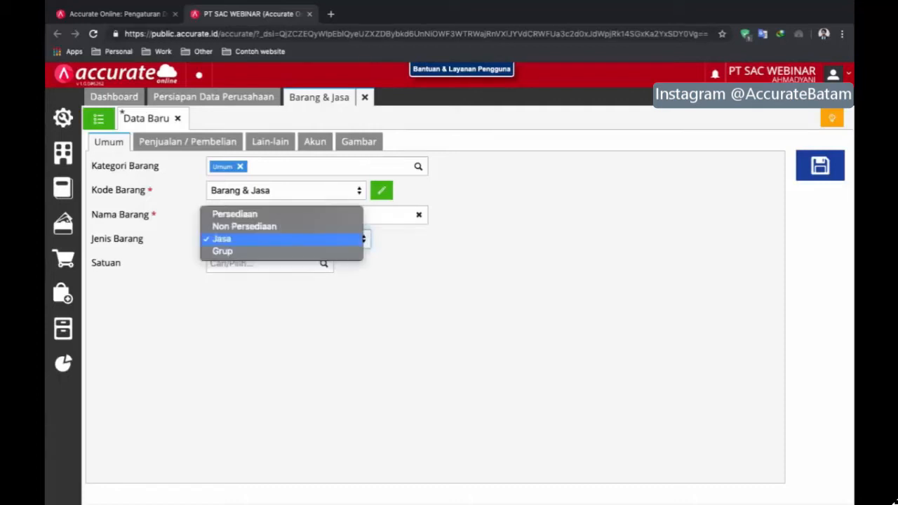
pyautogui.click(271, 252)
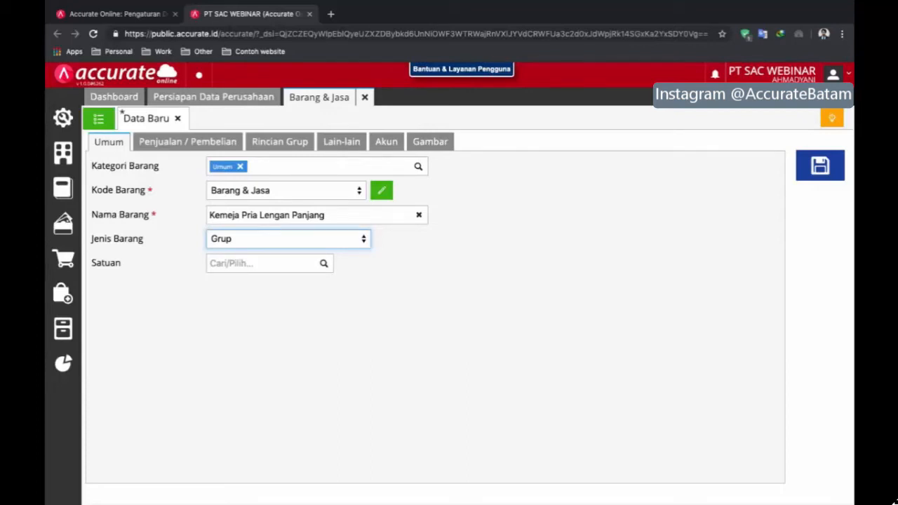
pyautogui.click(275, 247)
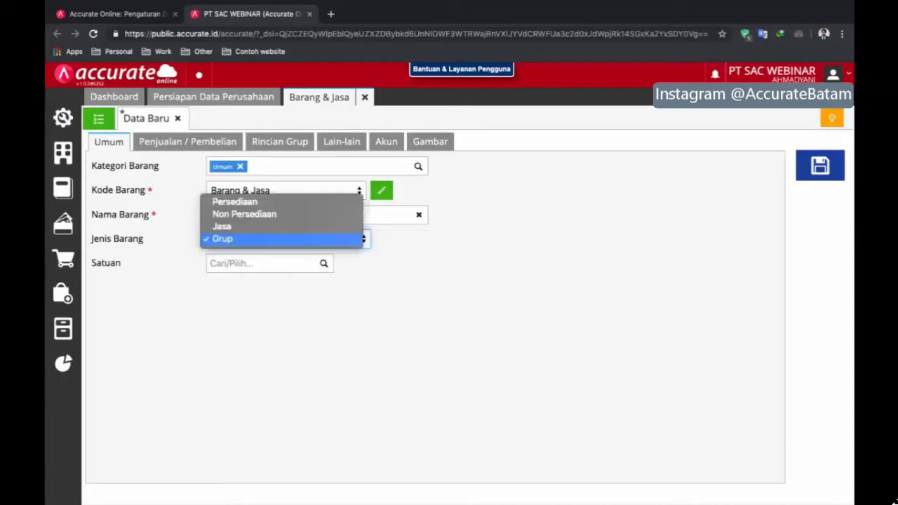
pyautogui.click(278, 202)
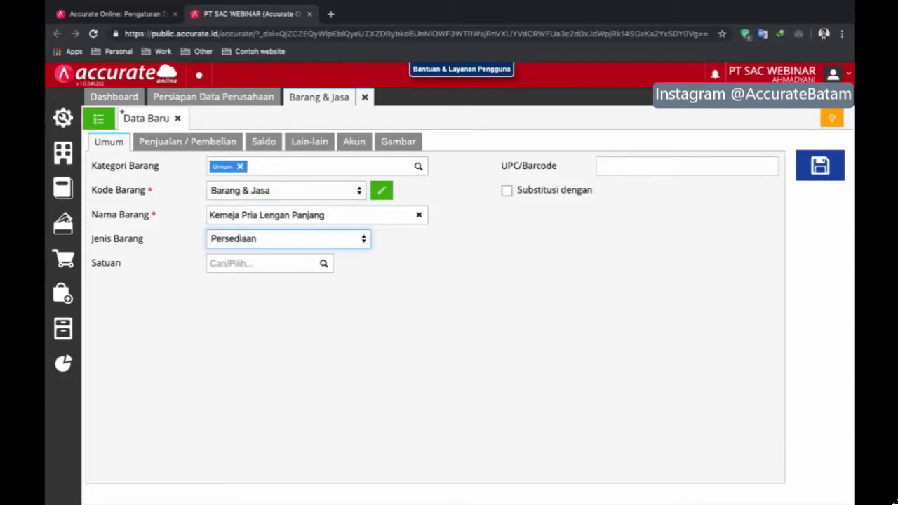
# - Set the item's base unit to PCS
pyautogui.click(245, 262)
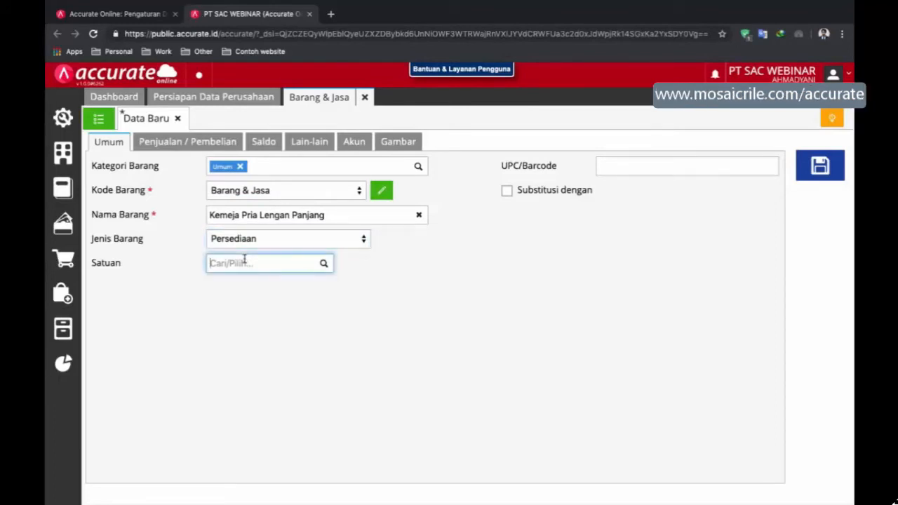
pyautogui.click(244, 261)
pyautogui.click(238, 287)
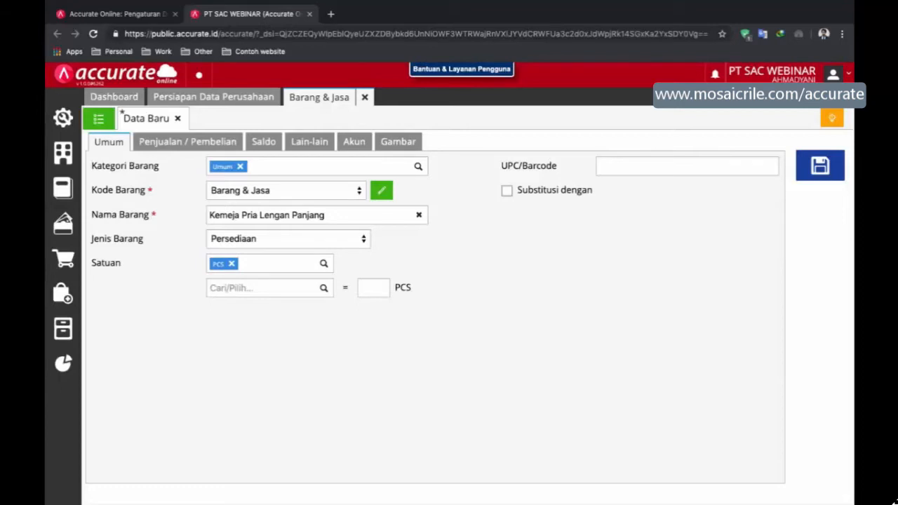
# - Create LUSIN as the item's second unit, equal to 12 PCS, and leave the third unit empty
pyautogui.click(238, 289)
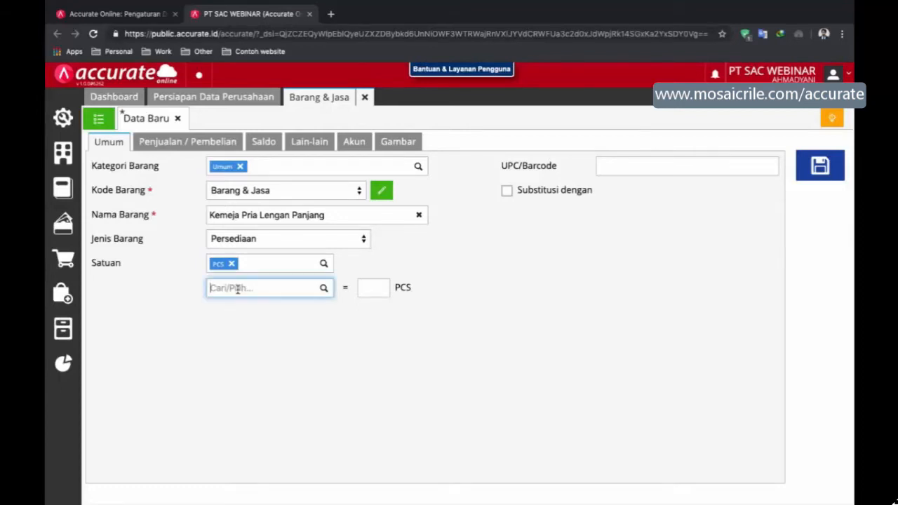
pyautogui.write('lu')
pyautogui.press('BackSpace')
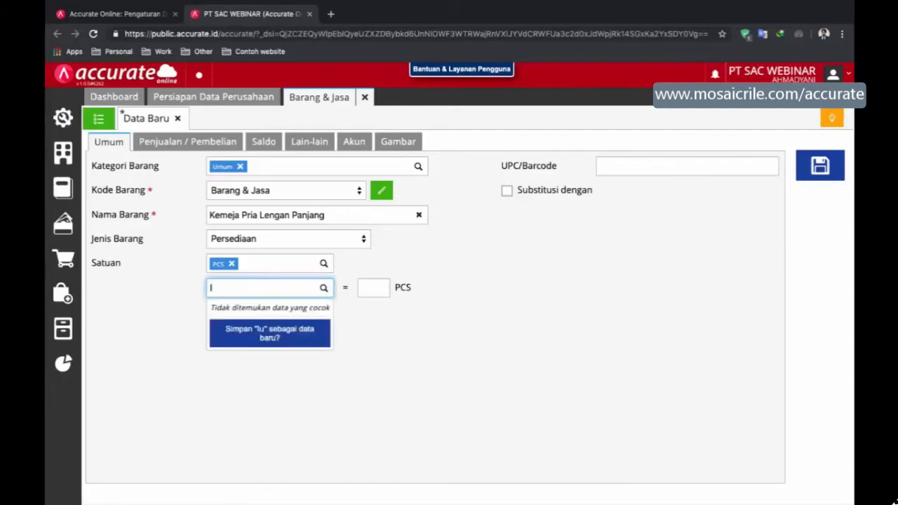
pyautogui.write('u')
pyautogui.press('BackSpace')
pyautogui.press('BackSpace')
pyautogui.write('LUSIN')
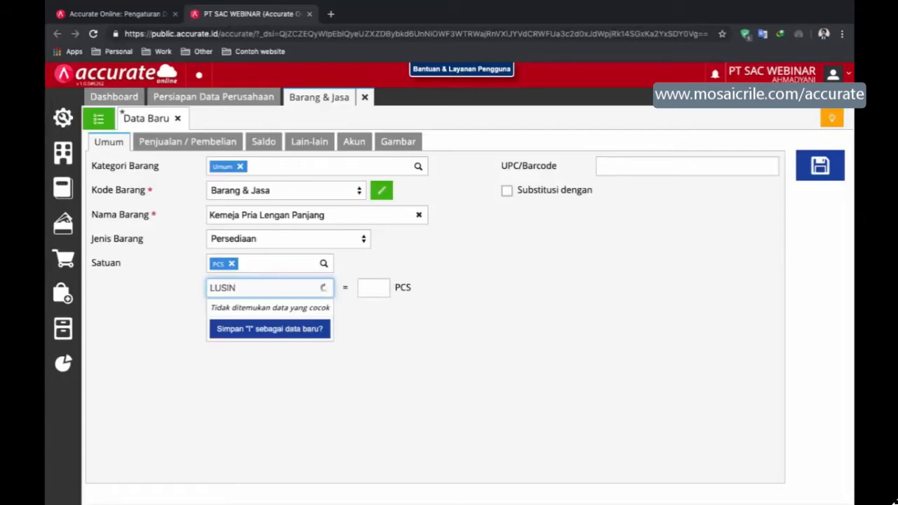
pyautogui.click(249, 336)
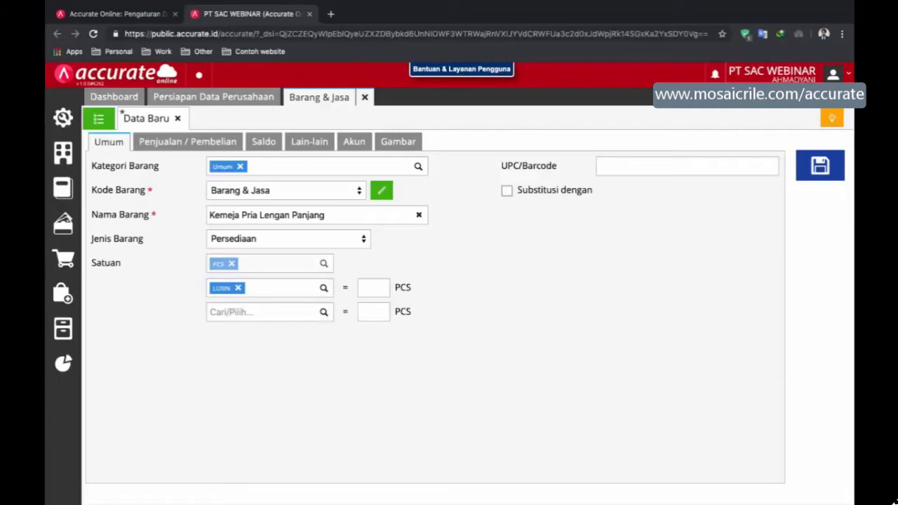
pyautogui.click(371, 288)
pyautogui.write('12')
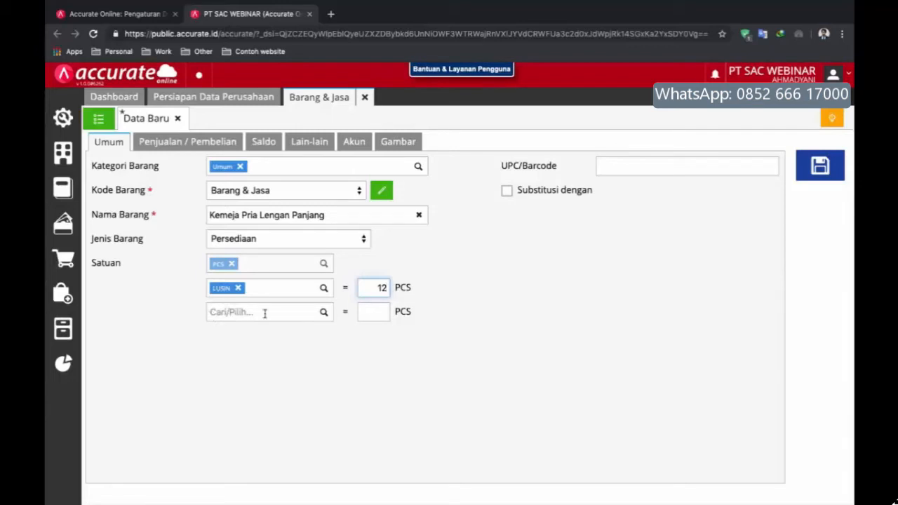
pyautogui.click(370, 312)
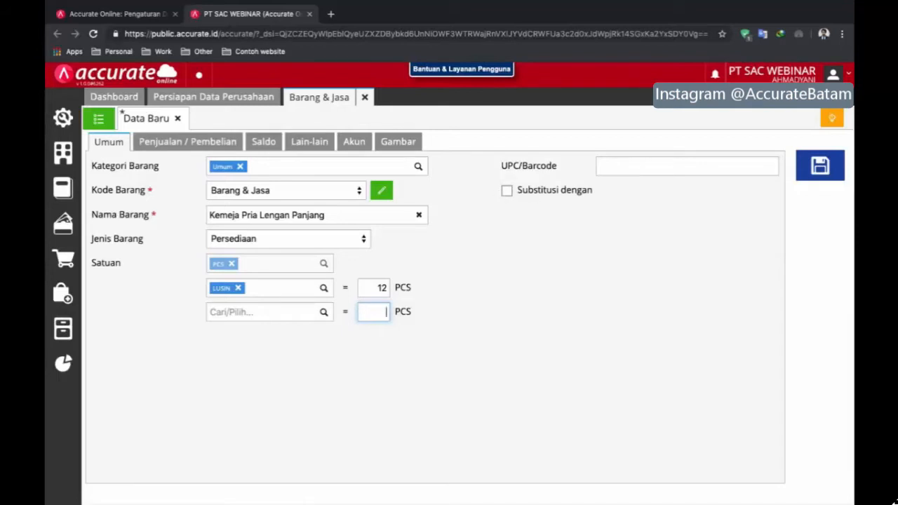
# - Review the item's sales and purchase defaults, and check the fields and units of its opening-balance form without adding an entry
pyautogui.click(193, 145)
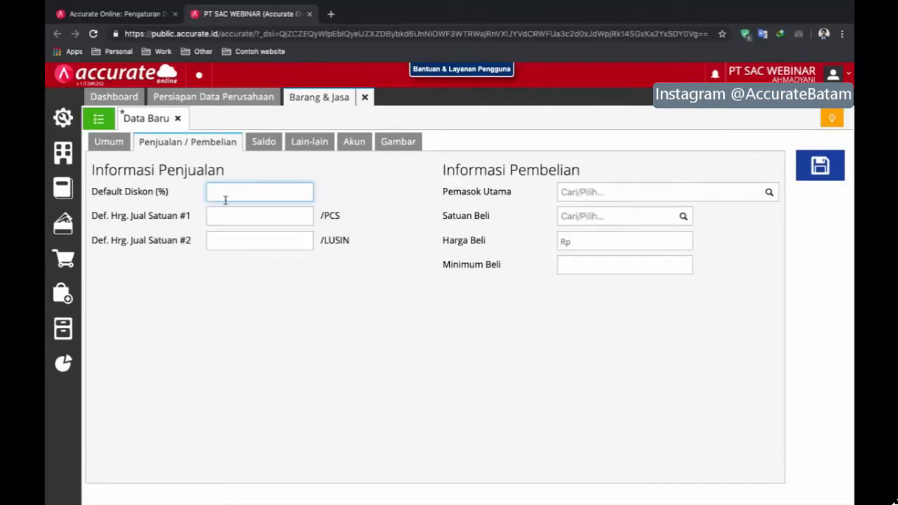
pyautogui.click(243, 216)
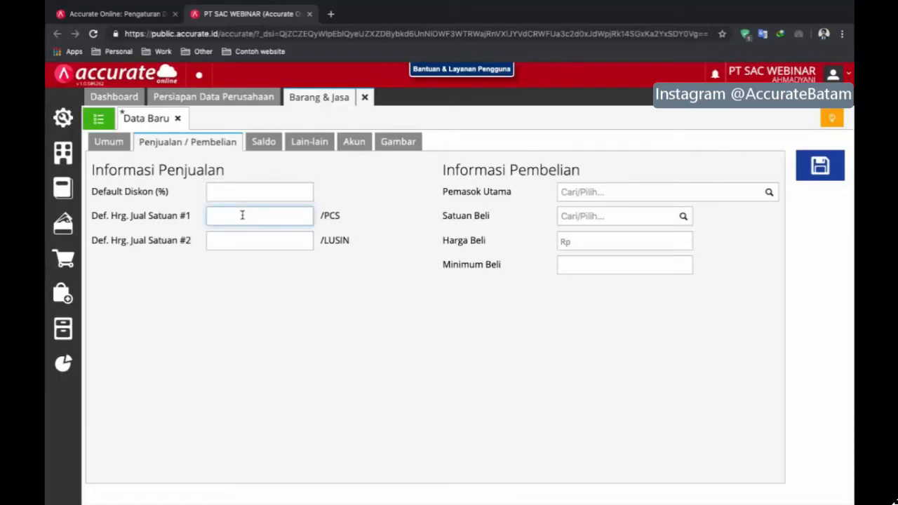
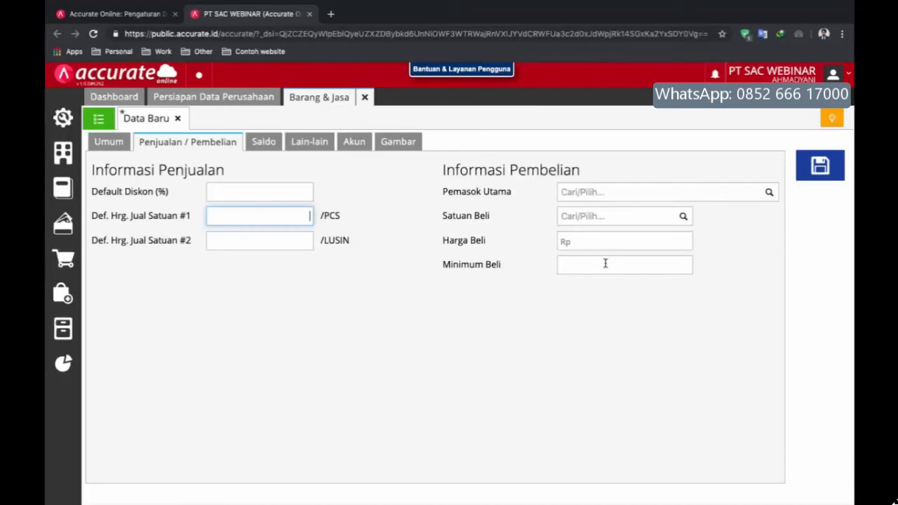
pyautogui.click(264, 144)
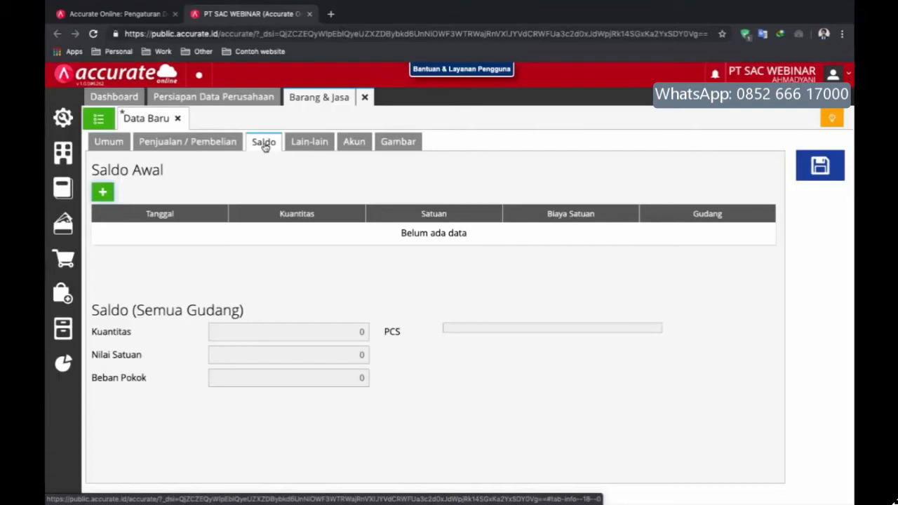
pyautogui.click(102, 192)
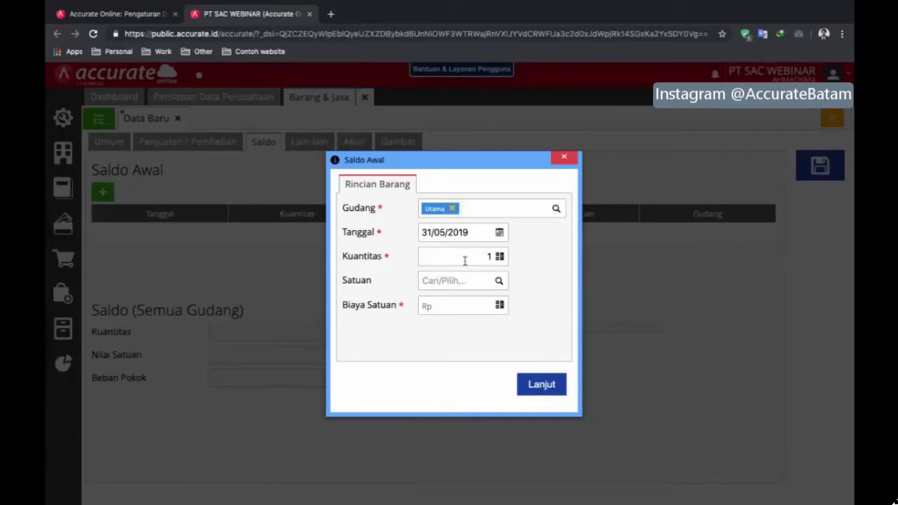
pyautogui.click(499, 282)
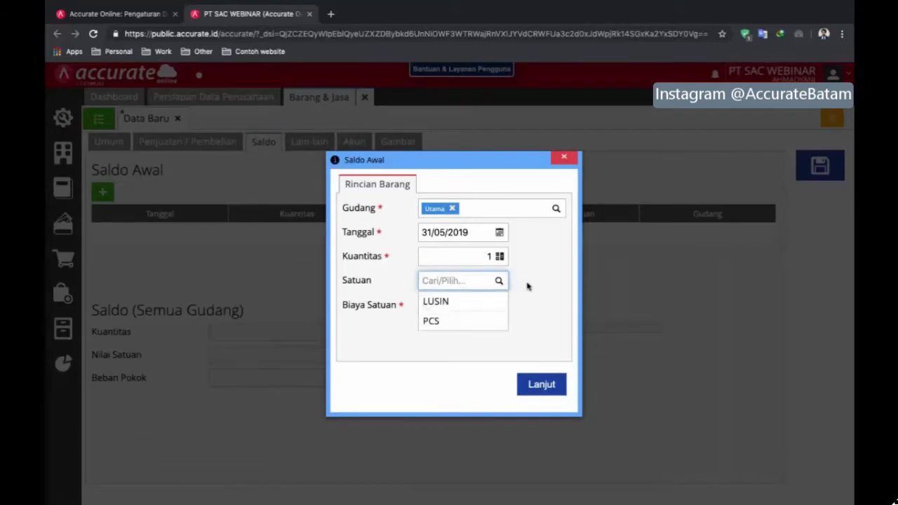
pyautogui.click(528, 286)
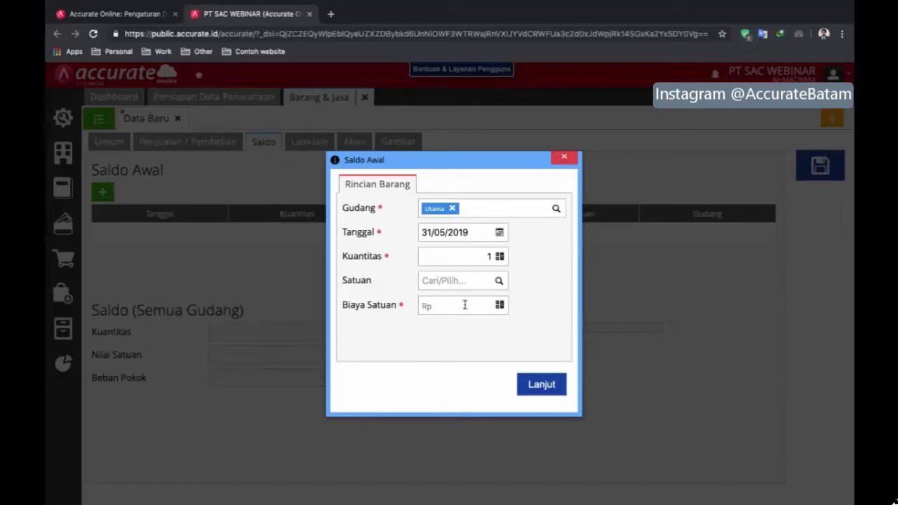
pyautogui.click(567, 160)
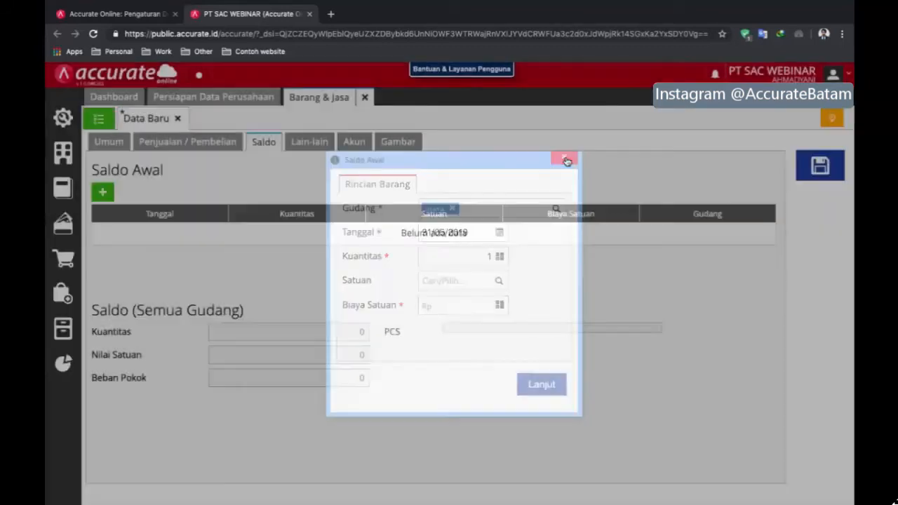
# - Review the item's notes, default accounts and image section, and save the item Kemeja Pria Lengan Panjang
pyautogui.click(312, 143)
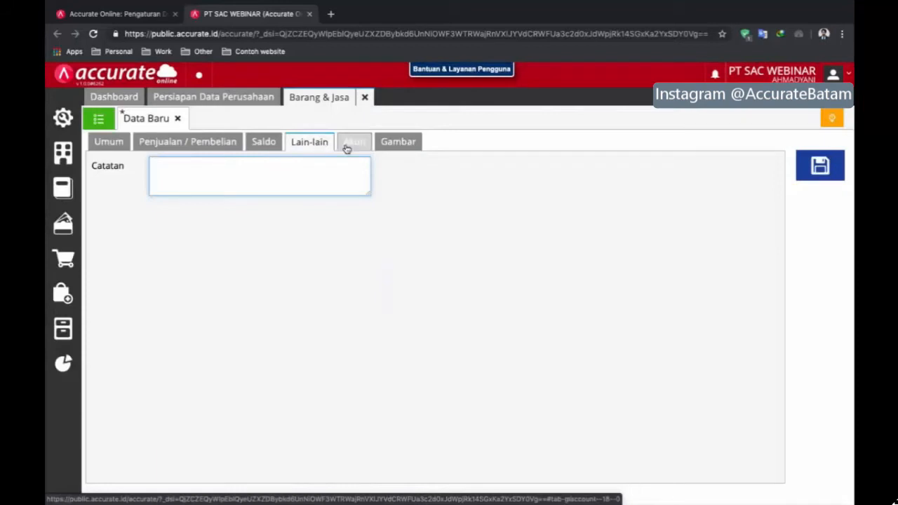
pyautogui.click(354, 143)
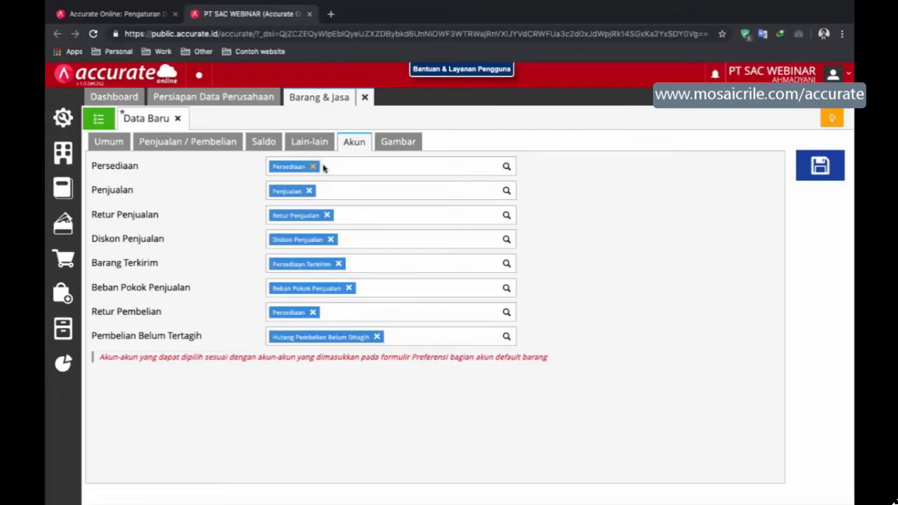
pyautogui.click(105, 143)
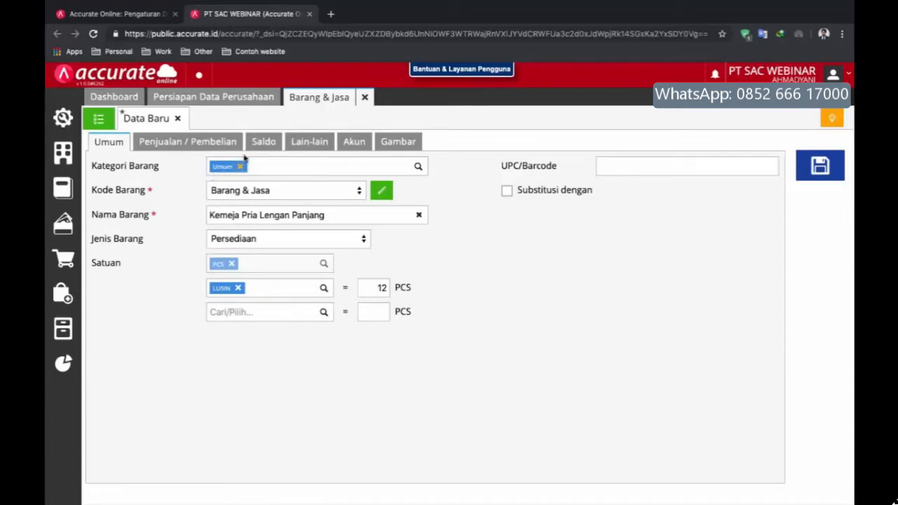
pyautogui.click(356, 141)
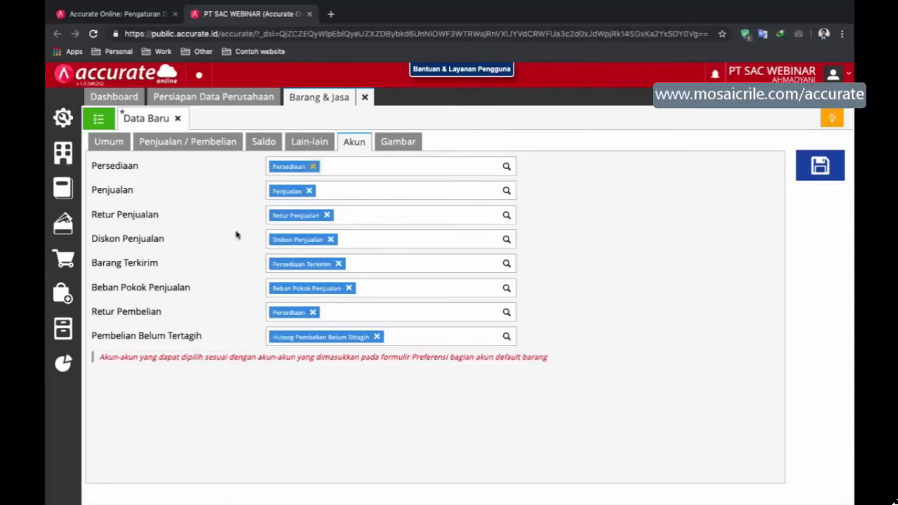
pyautogui.click(407, 144)
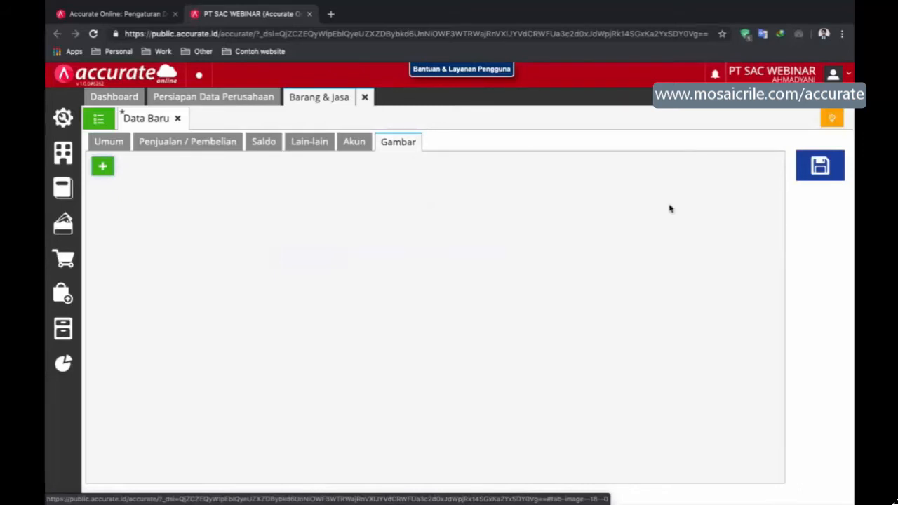
pyautogui.click(821, 172)
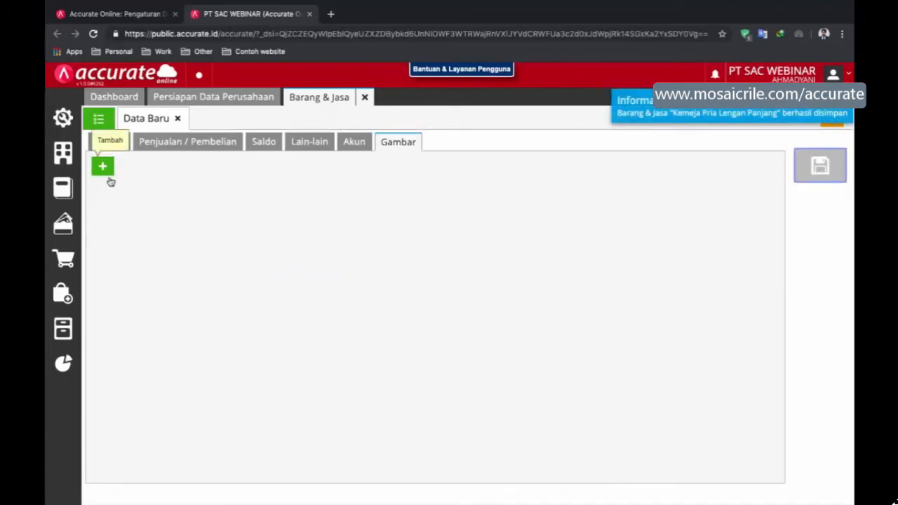
# - Examine the Barang & Jasa list and the requirements for importing items from an Excel file
pyautogui.click(100, 121)
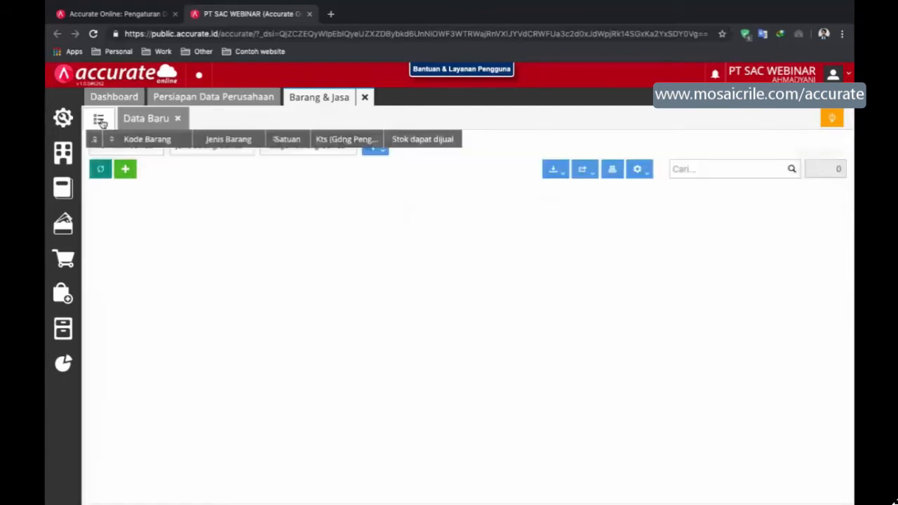
pyautogui.click(556, 172)
pyautogui.click(539, 191)
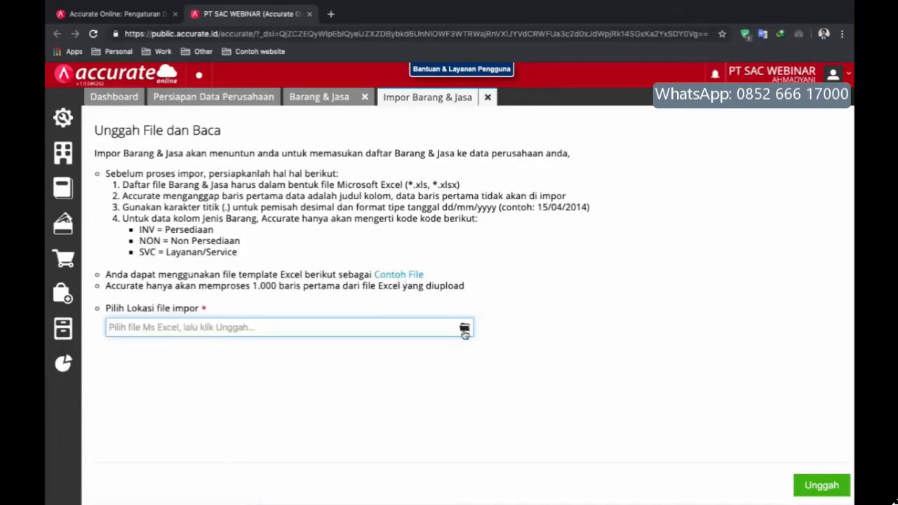
pyautogui.click(488, 98)
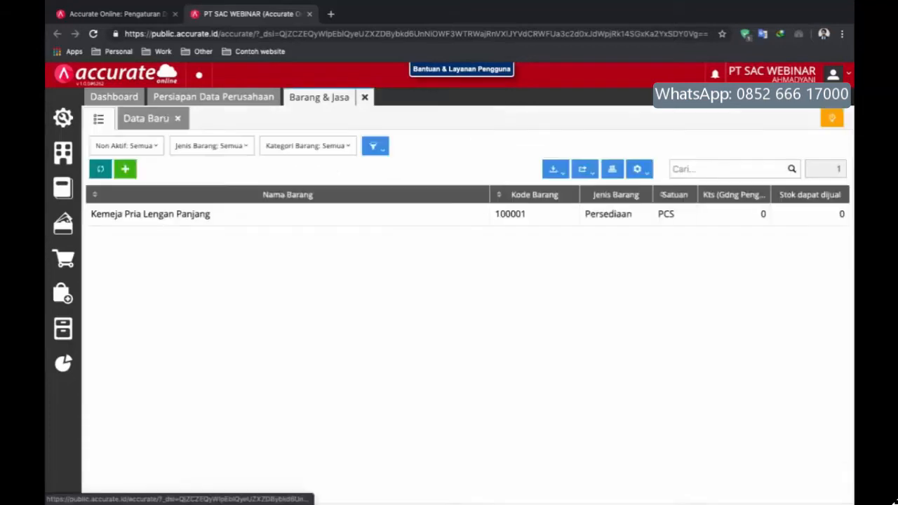
# - Close the items module, mark the company data preparation as completed so it is not shown again, and close that page
pyautogui.click(363, 99)
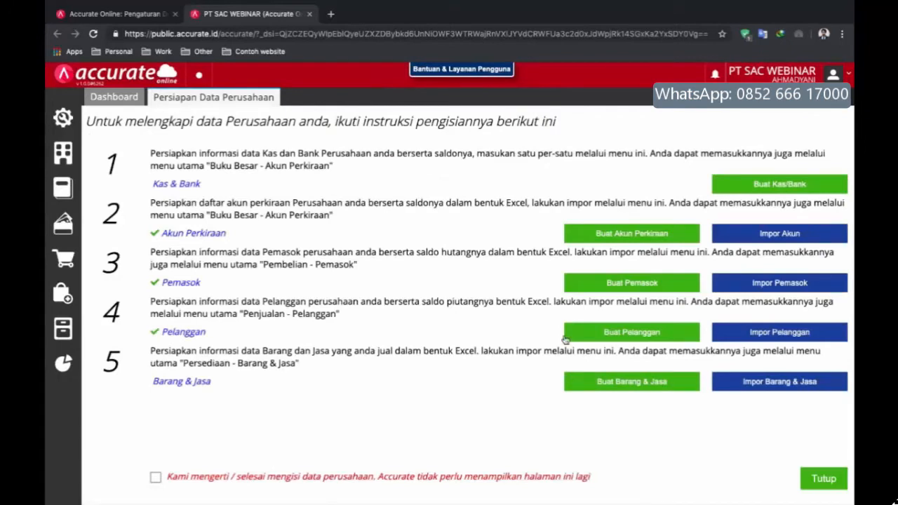
pyautogui.click(156, 477)
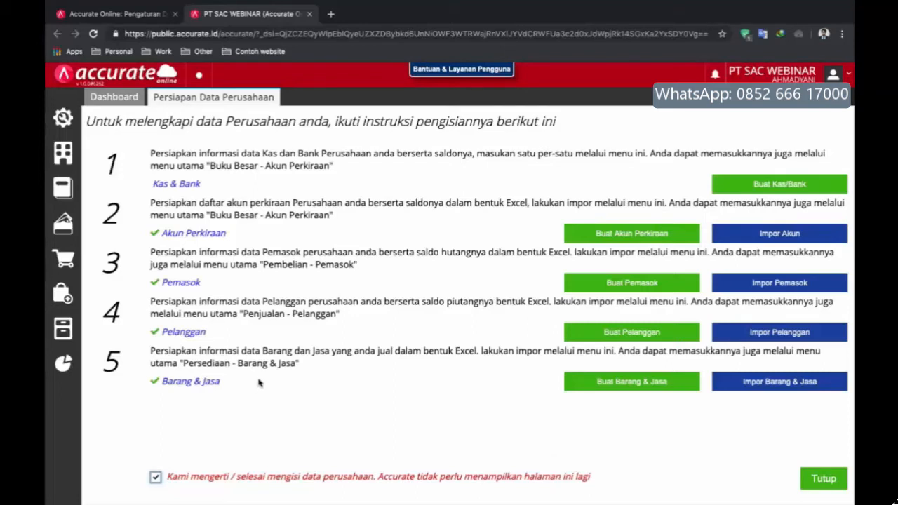
pyautogui.click(156, 478)
pyautogui.click(156, 477)
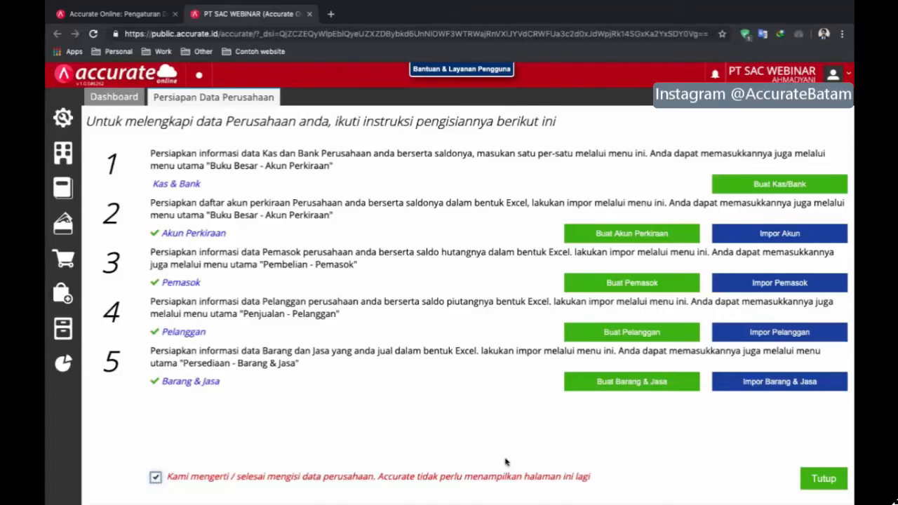
pyautogui.click(824, 479)
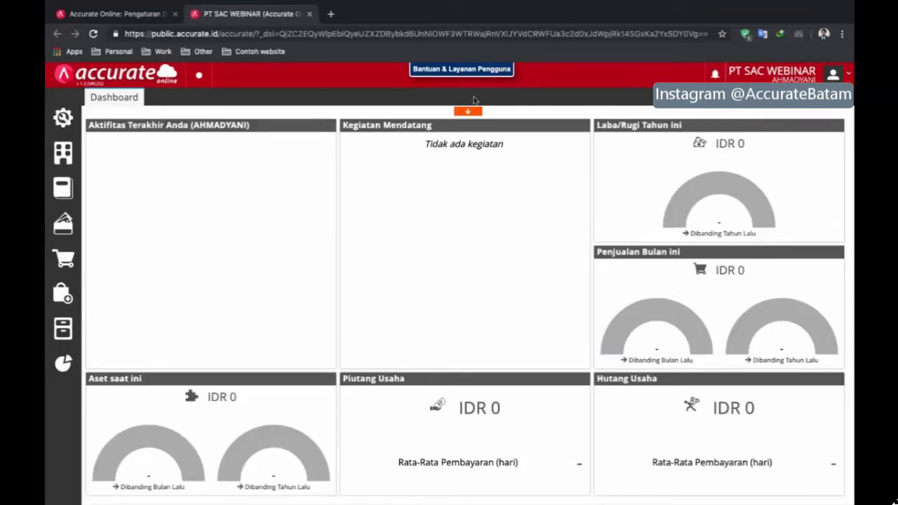
# - Examine the dashboard's customization options and browse the widgets that can be added, without adding any
pyautogui.click(471, 110)
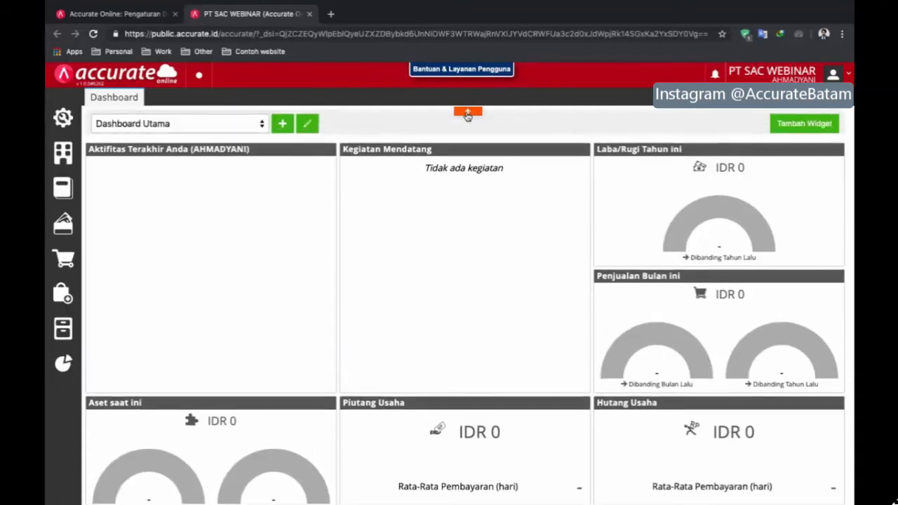
pyautogui.click(478, 114)
pyautogui.click(478, 114)
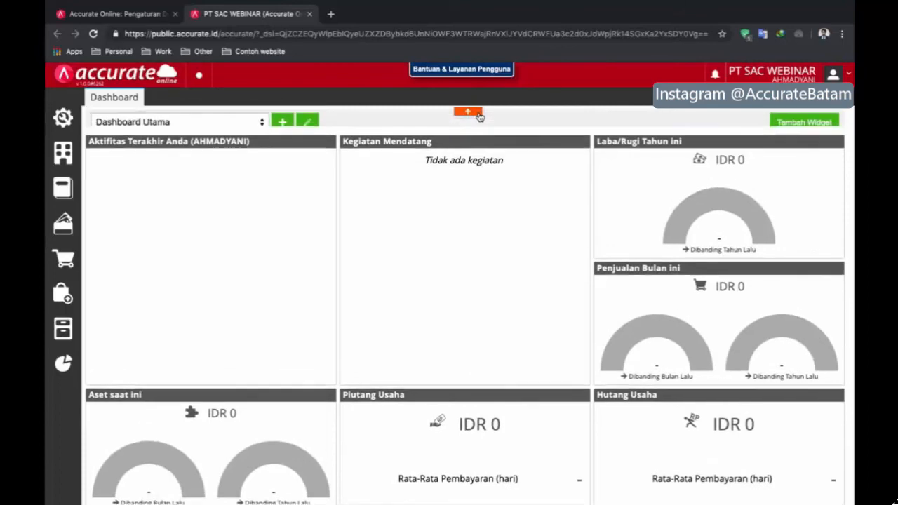
pyautogui.click(805, 125)
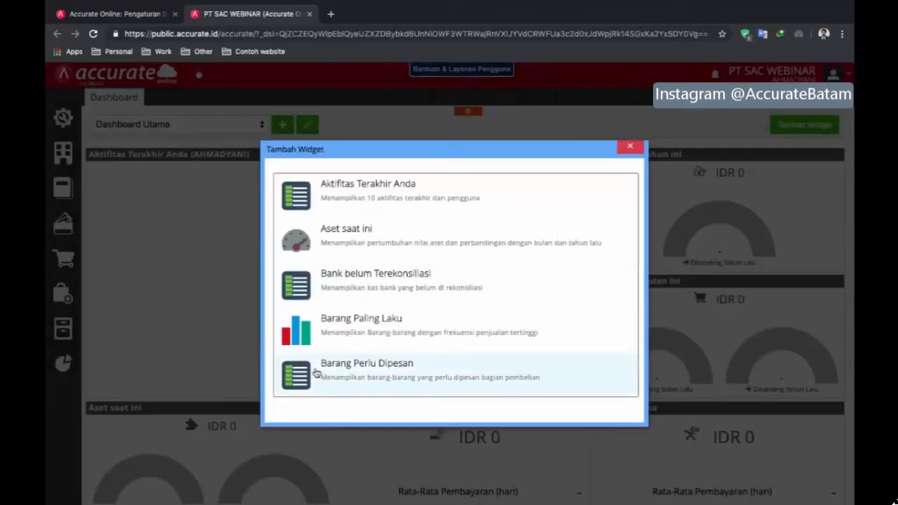
pyautogui.scroll(-3, 395, 287)
pyautogui.scroll(-7, 397, 287)
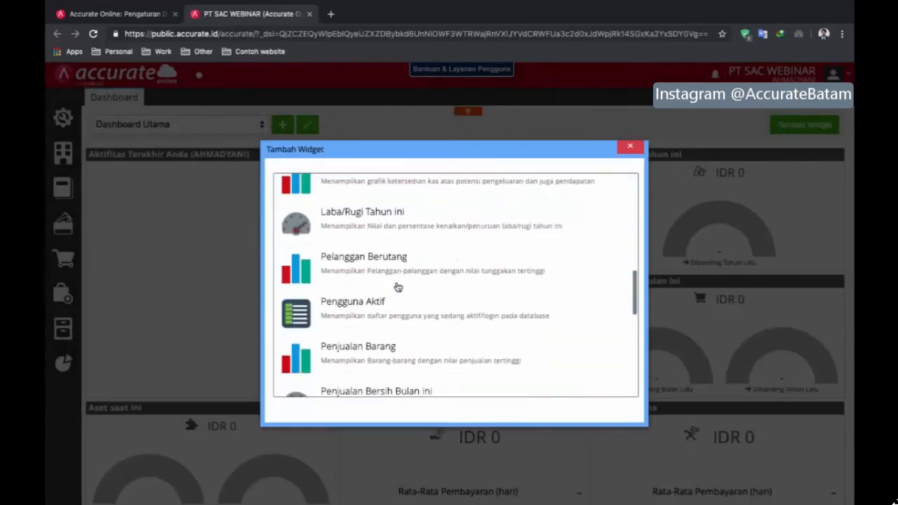
pyautogui.scroll(-8, 398, 287)
pyautogui.click(630, 146)
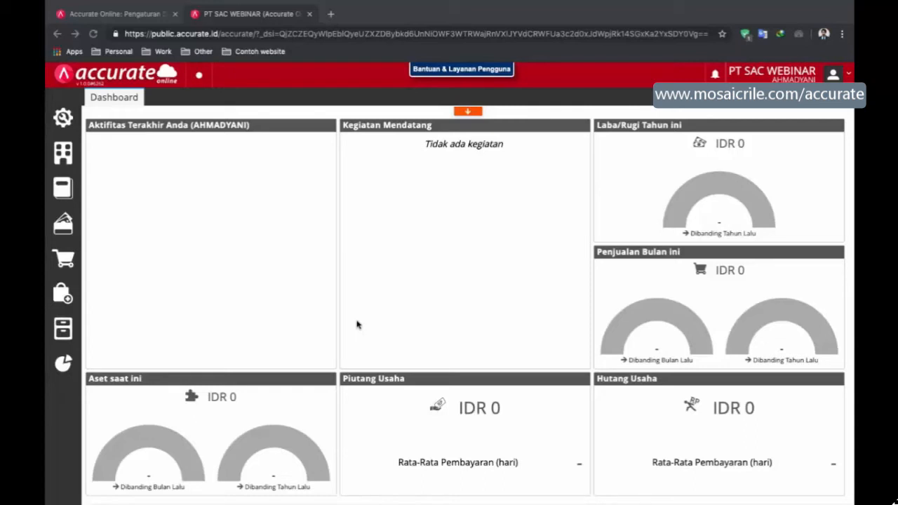
# - Examine the general settings and access rights available for a new access group, and close it without saving
pyautogui.click(62, 118)
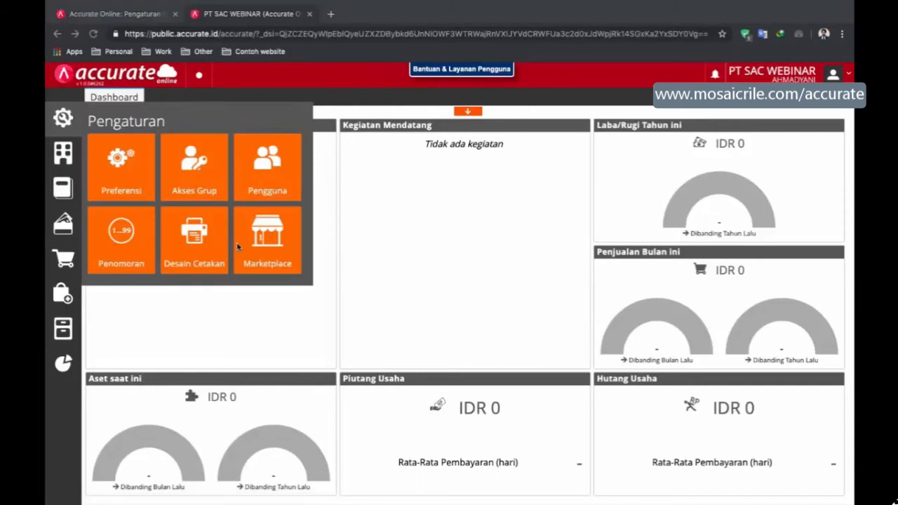
pyautogui.click(208, 171)
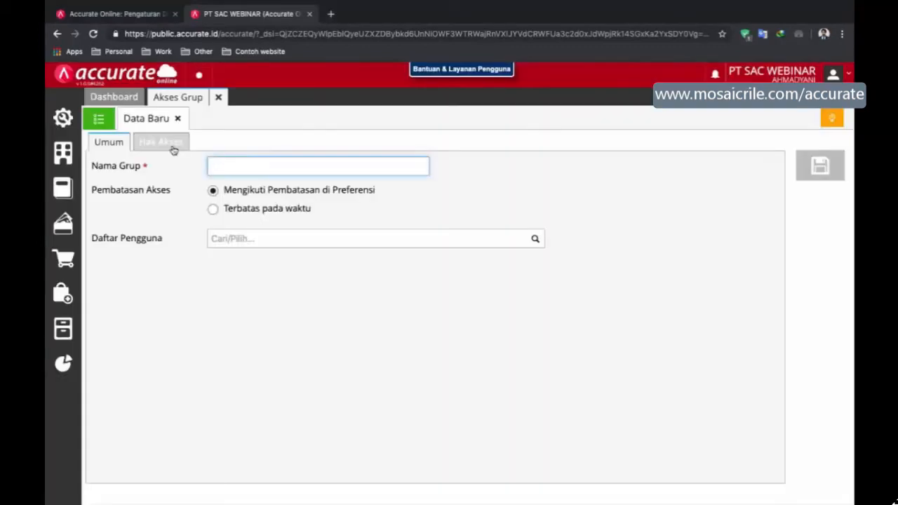
pyautogui.click(171, 145)
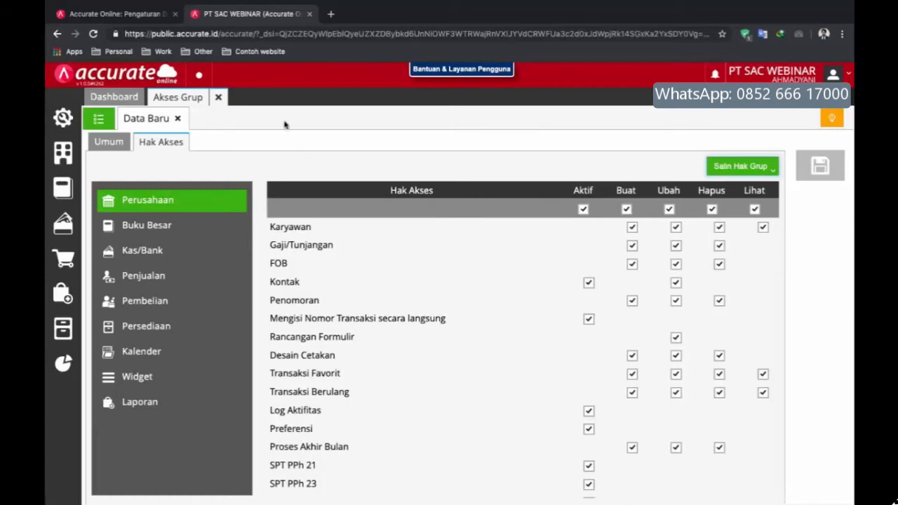
pyautogui.click(220, 97)
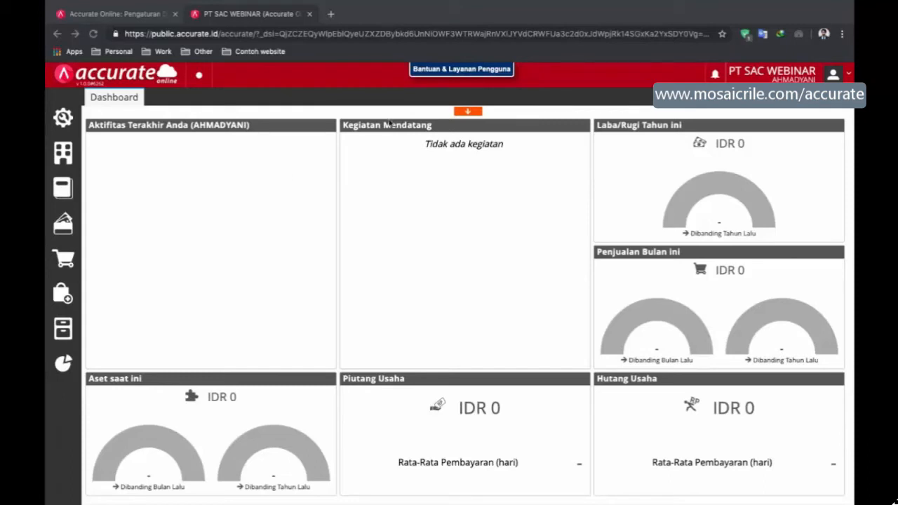
# - Start a new Kas & Bank receipt (Penerimaan) with Kas Kecil as the receiving cash account
pyautogui.click(64, 226)
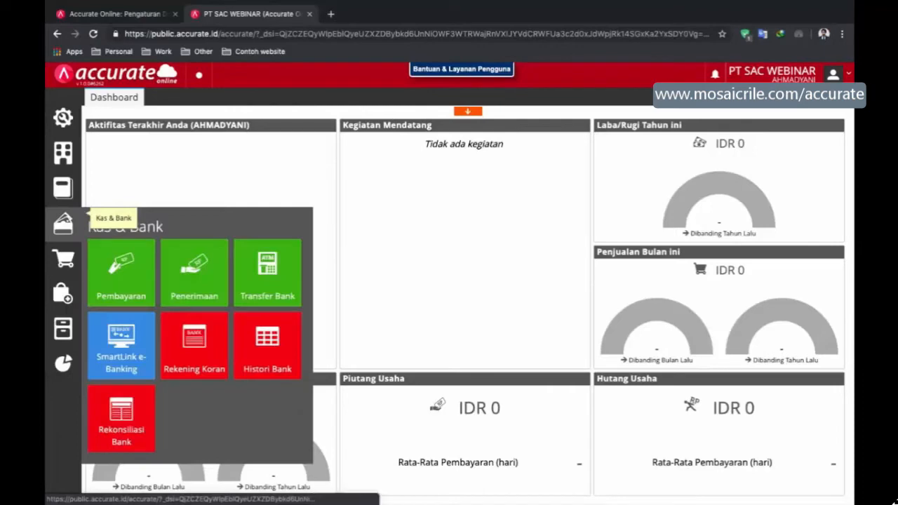
pyautogui.click(191, 266)
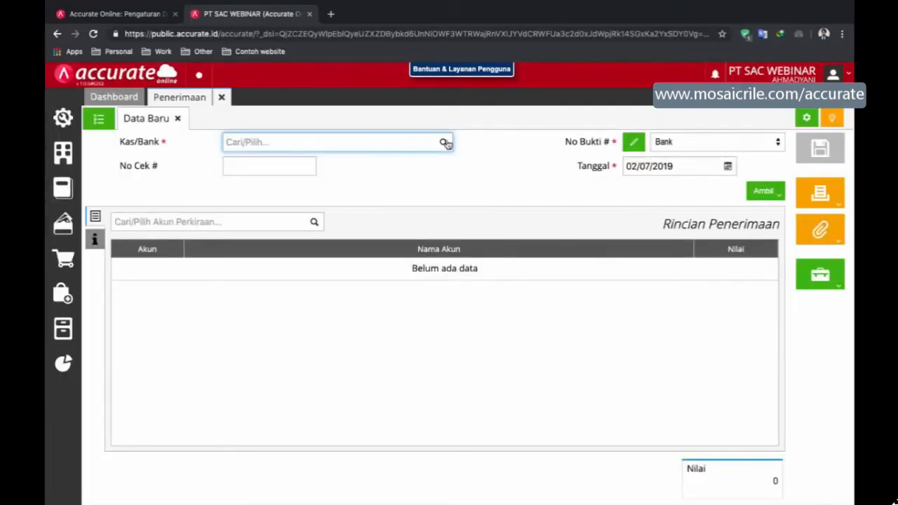
pyautogui.click(445, 142)
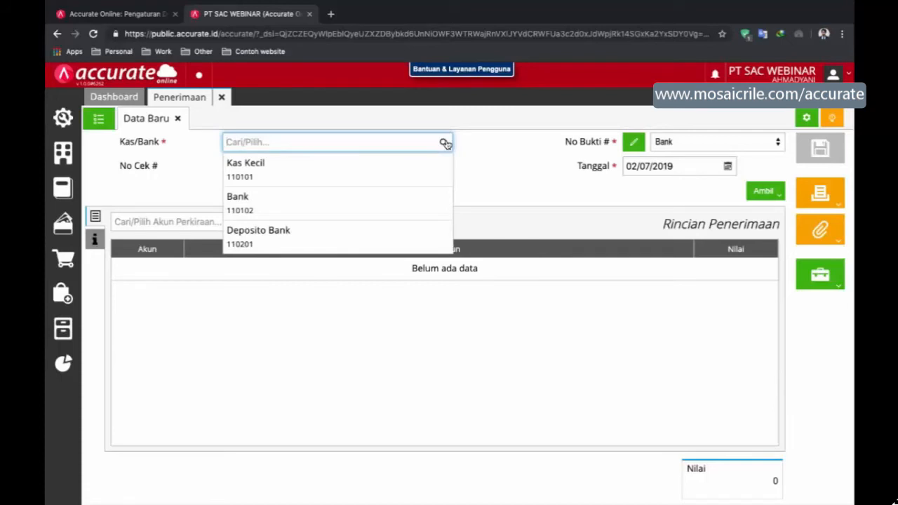
pyautogui.click(385, 177)
# - Add a receipt line for the Equitas Saldo Awal account with a value of Rp 50.000.000
pyautogui.click(283, 223)
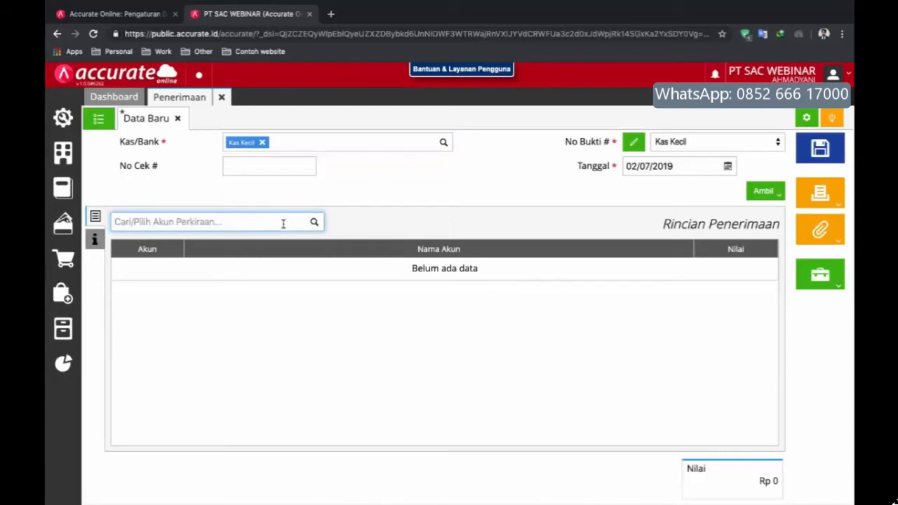
pyautogui.write('eq')
pyautogui.press('Down')
pyautogui.press('Return')
pyautogui.click(480, 285)
pyautogui.write('50.00')
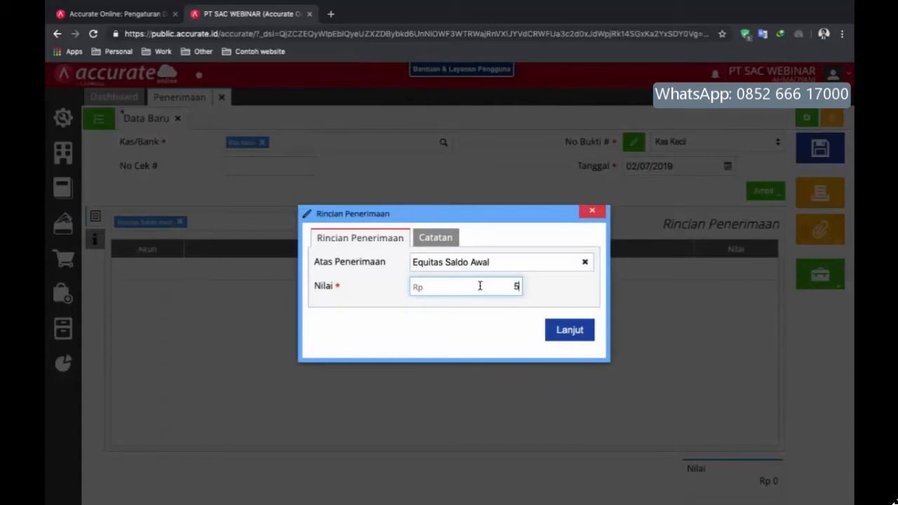
pyautogui.write('0.000')
pyautogui.click(575, 336)
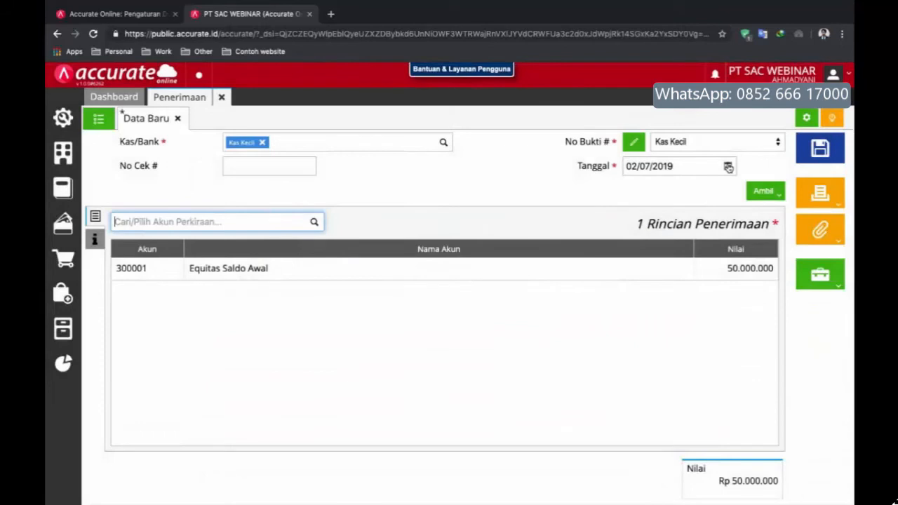
# - Set the receipt date to 01/06/2019
pyautogui.click(729, 167)
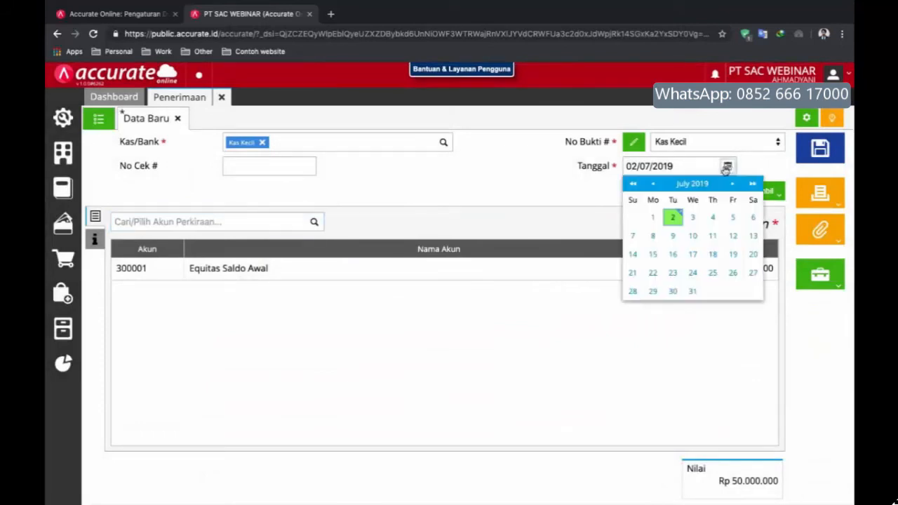
pyautogui.click(655, 185)
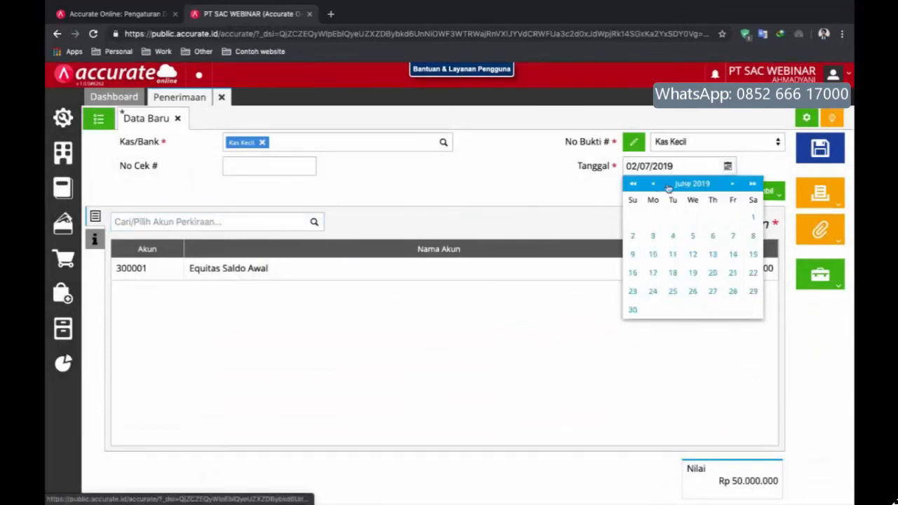
pyautogui.click(755, 217)
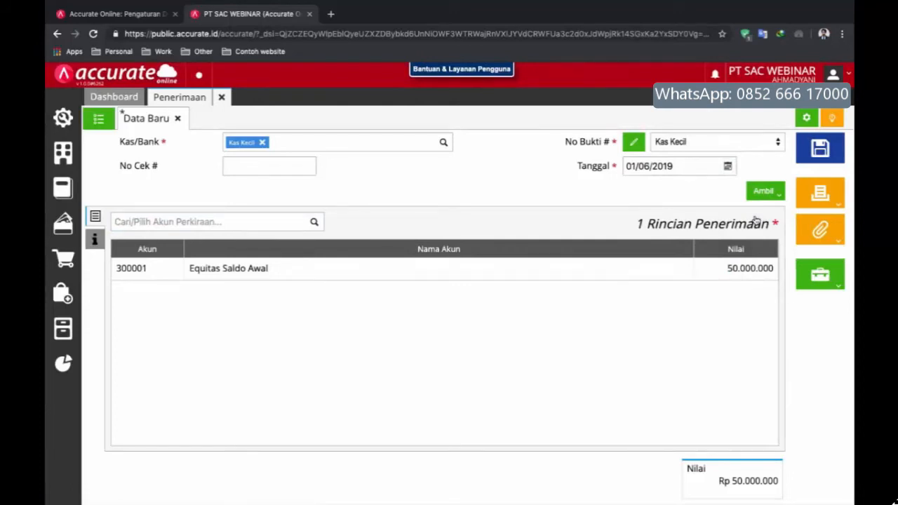
# - Enter "Modal awal PT SAC" as the receipt's note (Catatan) and save the receipt
pyautogui.click(93, 242)
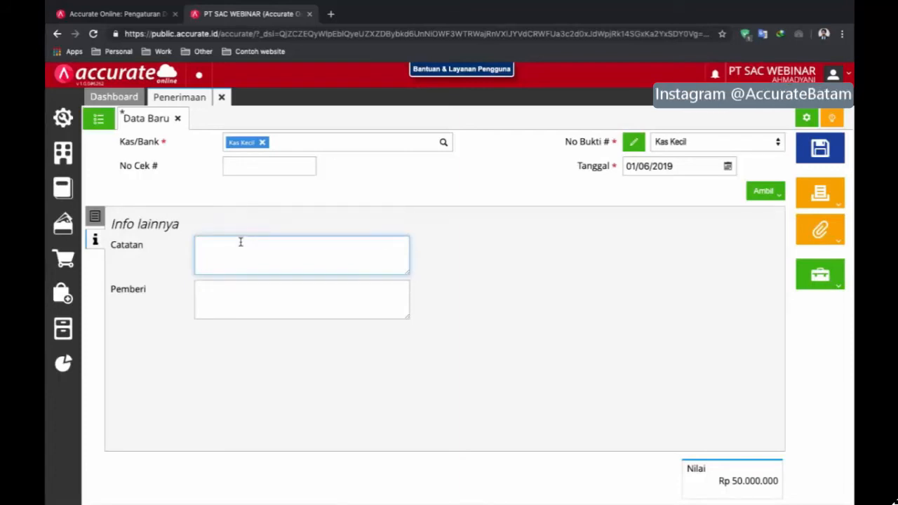
pyautogui.click(219, 288)
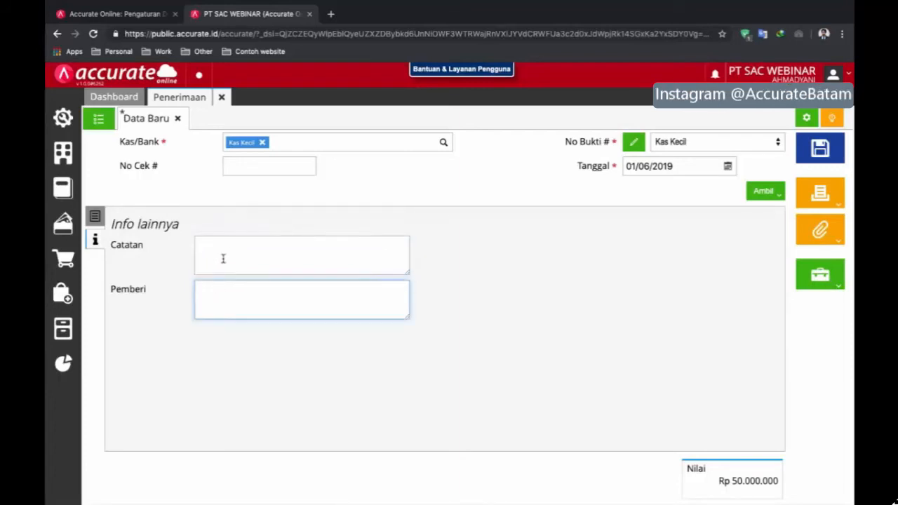
pyautogui.click(223, 256)
pyautogui.write('Modal awal ')
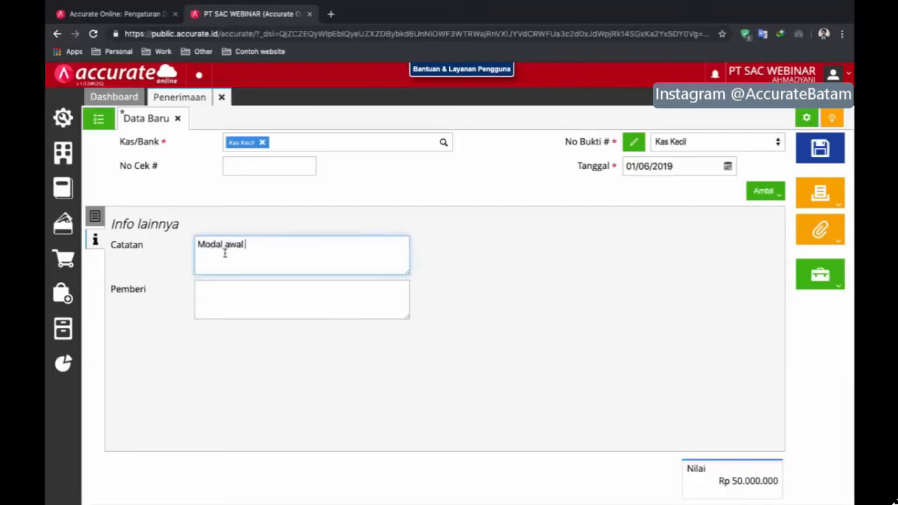
pyautogui.write('PT SAC')
pyautogui.click(820, 148)
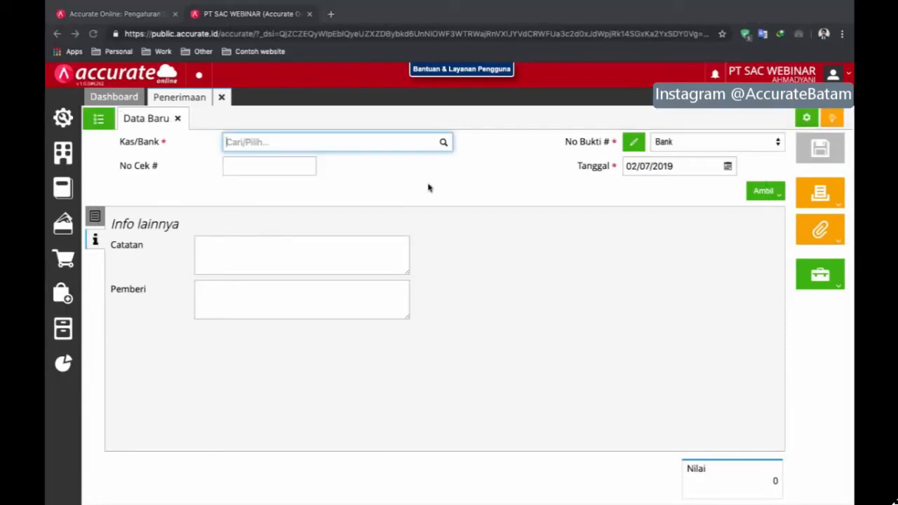
# - Open the saved Kas Kecil receipt from the receipts list and view its journal details (Rincian Jurnal)
pyautogui.click(99, 119)
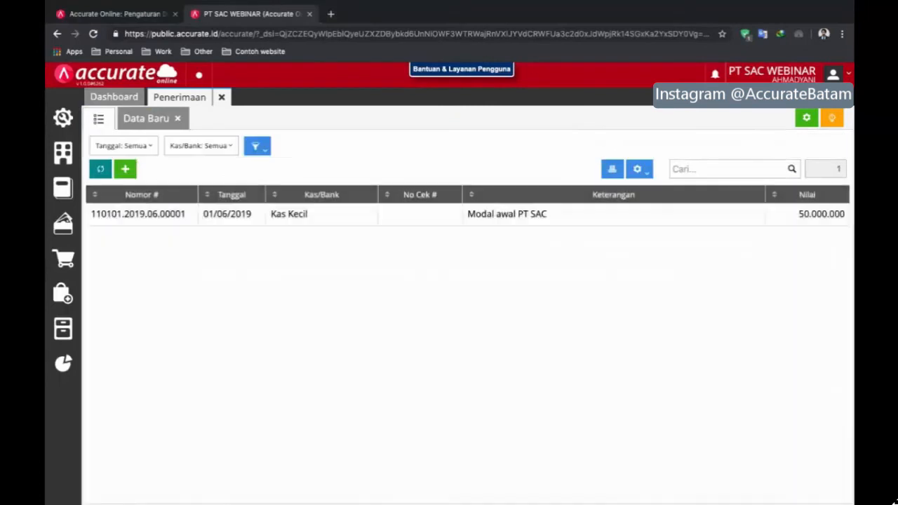
pyautogui.click(280, 219)
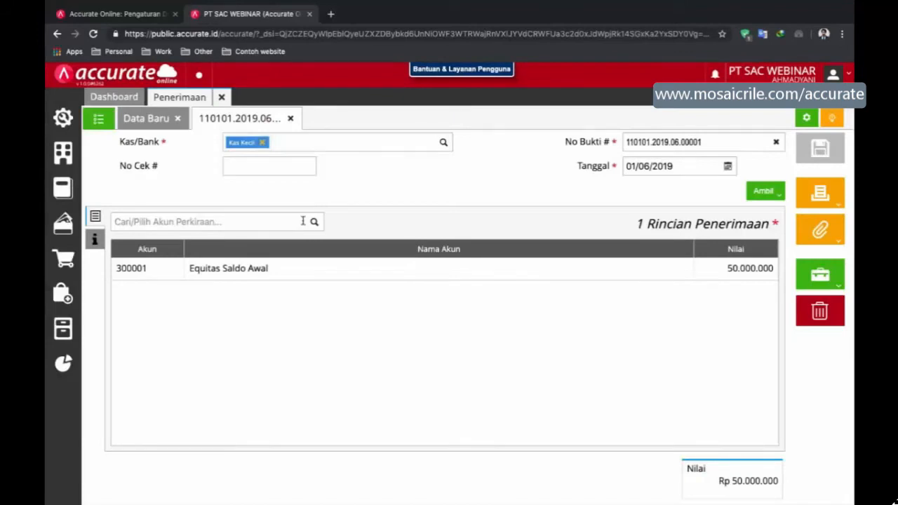
pyautogui.click(814, 277)
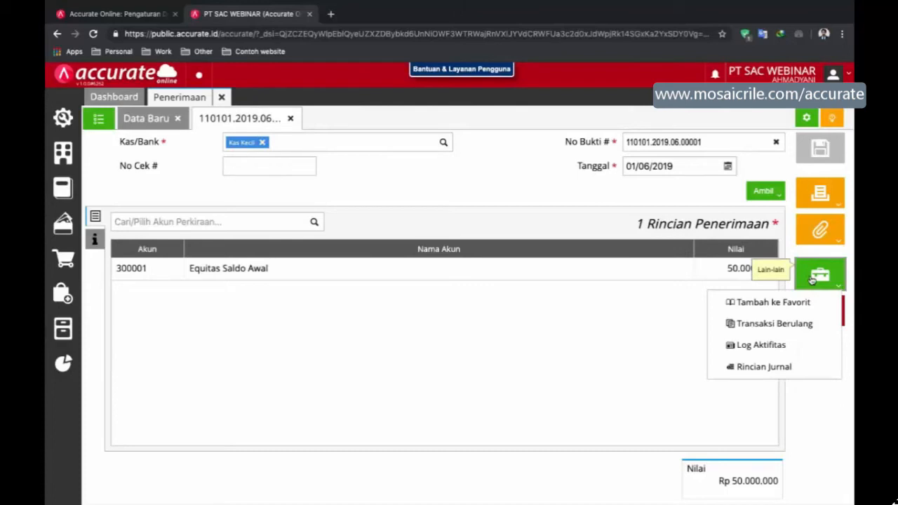
pyautogui.click(772, 369)
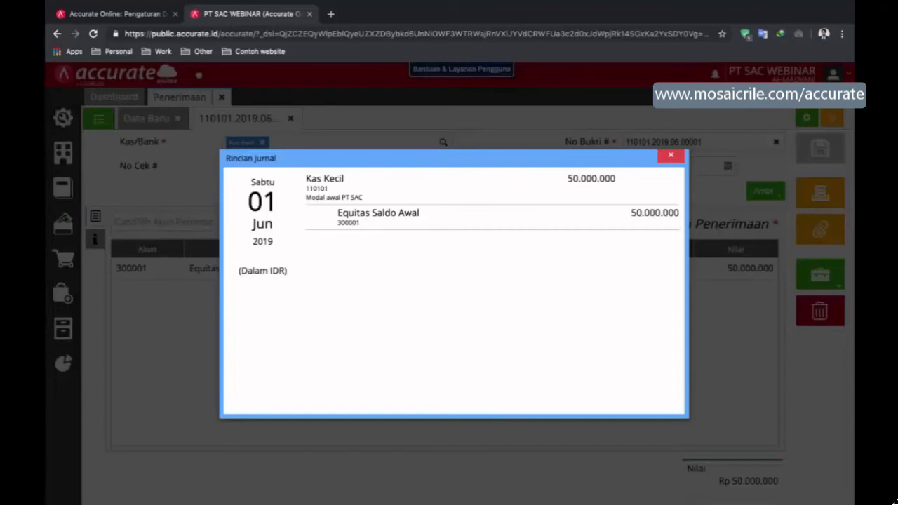
pyautogui.click(672, 157)
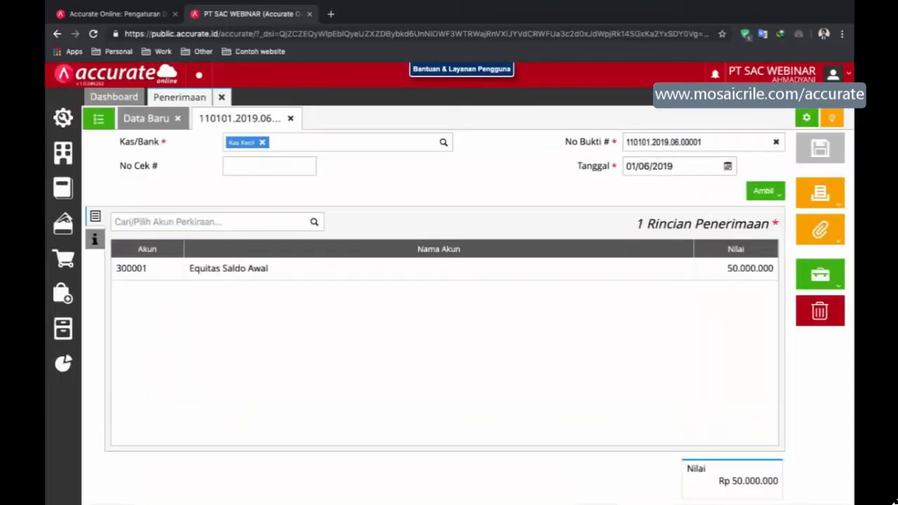
# - View the details of the receipt's Equitas Saldo Awal line without changing it, and close the Penerimaan module
pyautogui.click(560, 275)
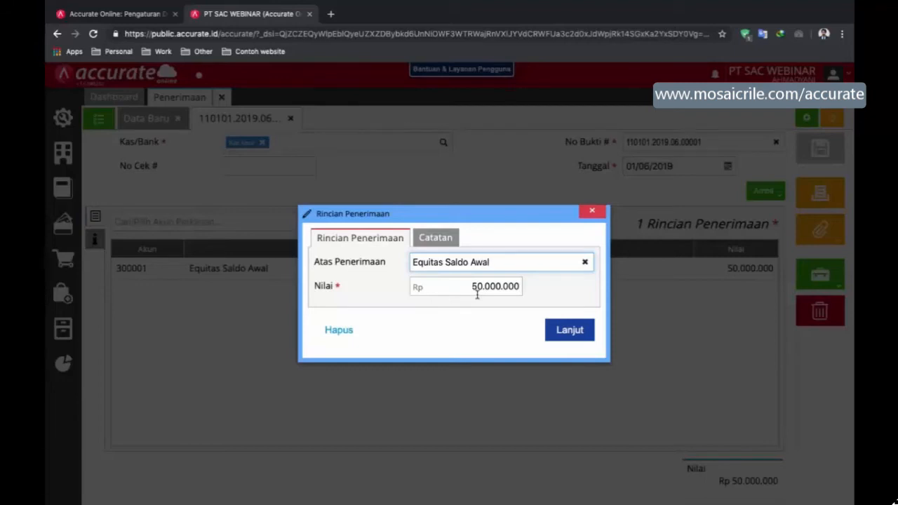
pyautogui.click(591, 213)
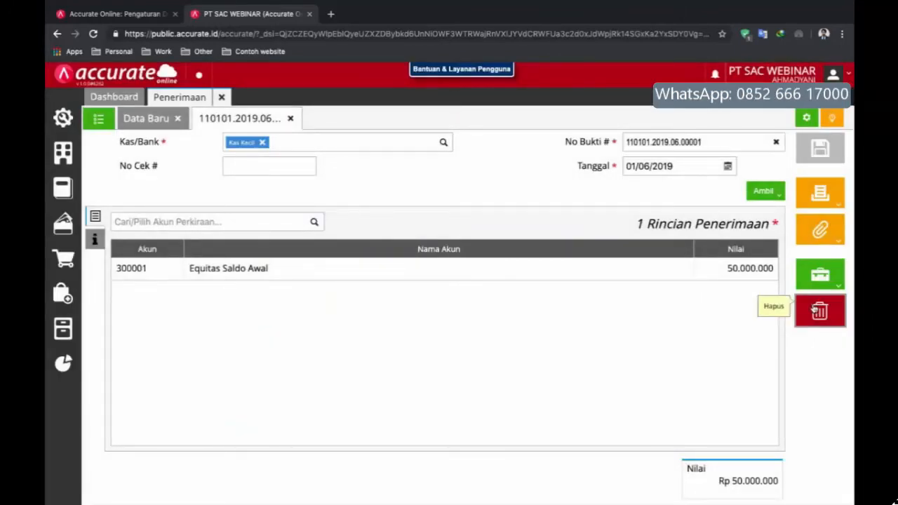
pyautogui.click(224, 98)
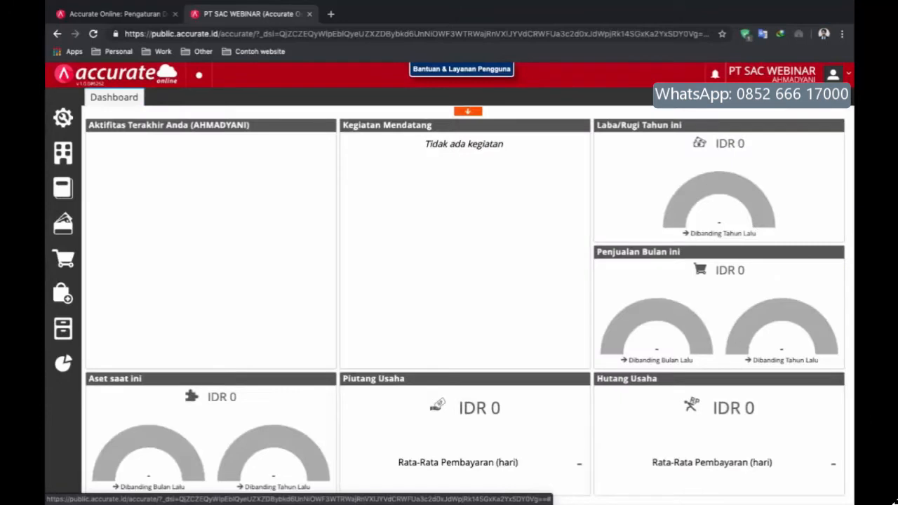
# - View the Histori Bank of Kas Kecil for 01/06/2019 to 02/07/2019, and close it
pyautogui.click(64, 226)
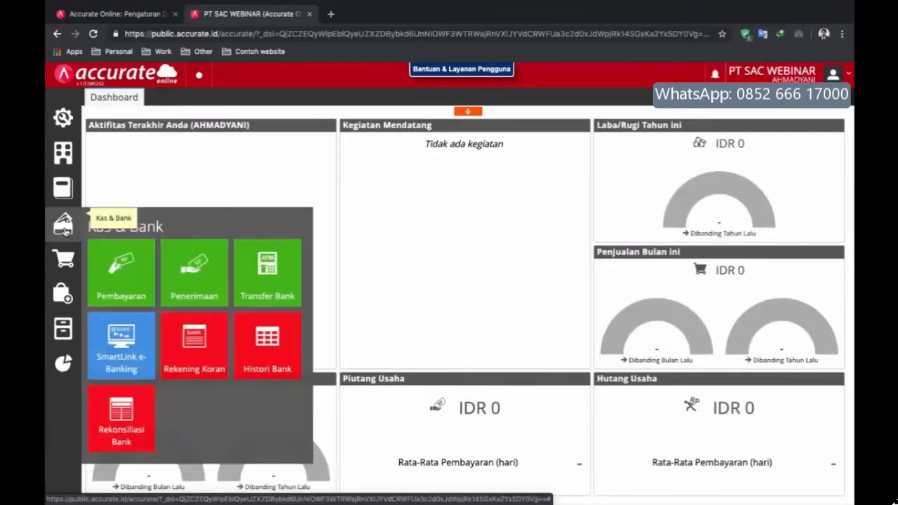
pyautogui.click(254, 350)
pyautogui.click(317, 120)
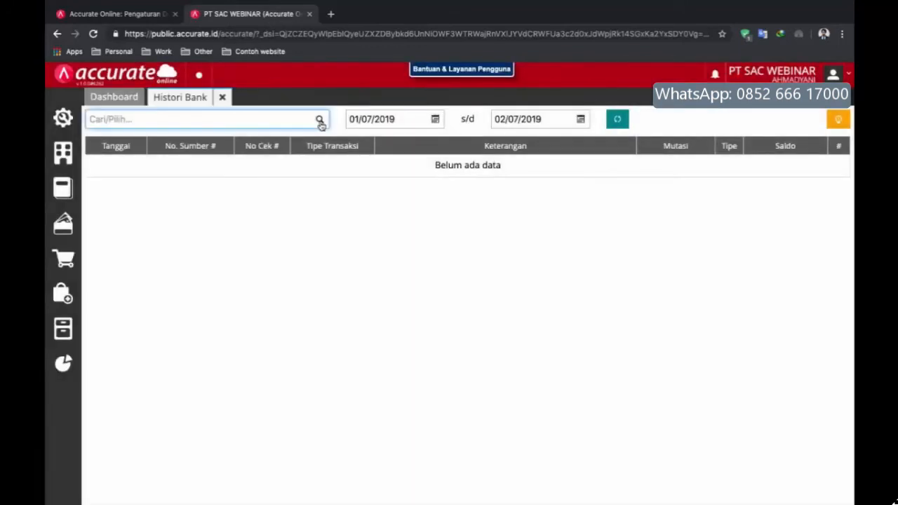
pyautogui.click(280, 163)
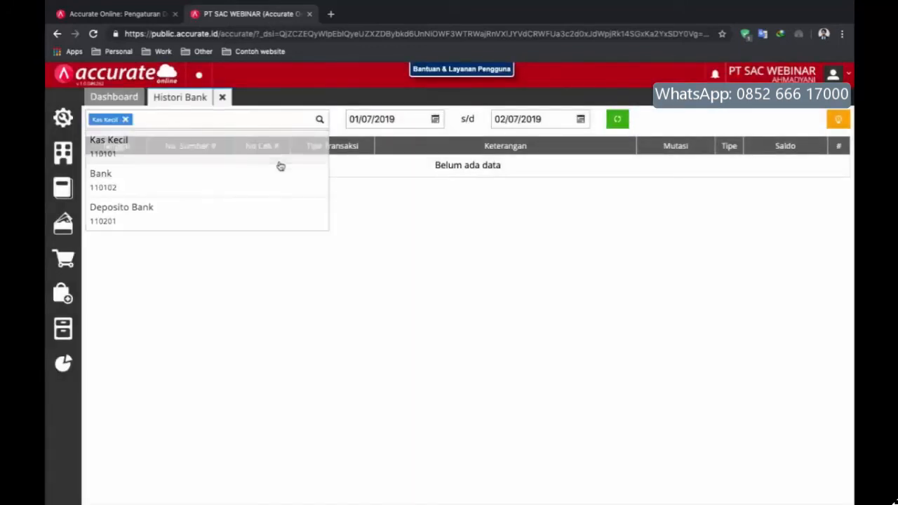
pyautogui.click(437, 120)
pyautogui.click(376, 137)
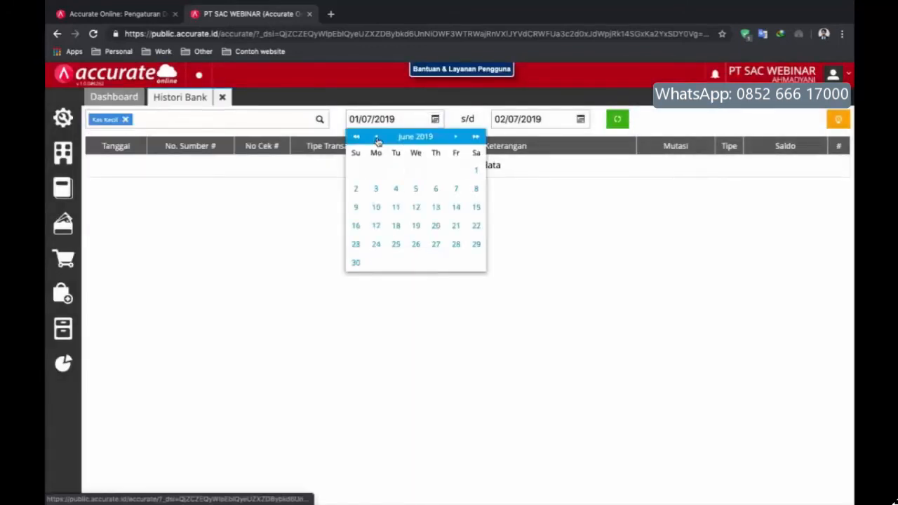
pyautogui.click(476, 173)
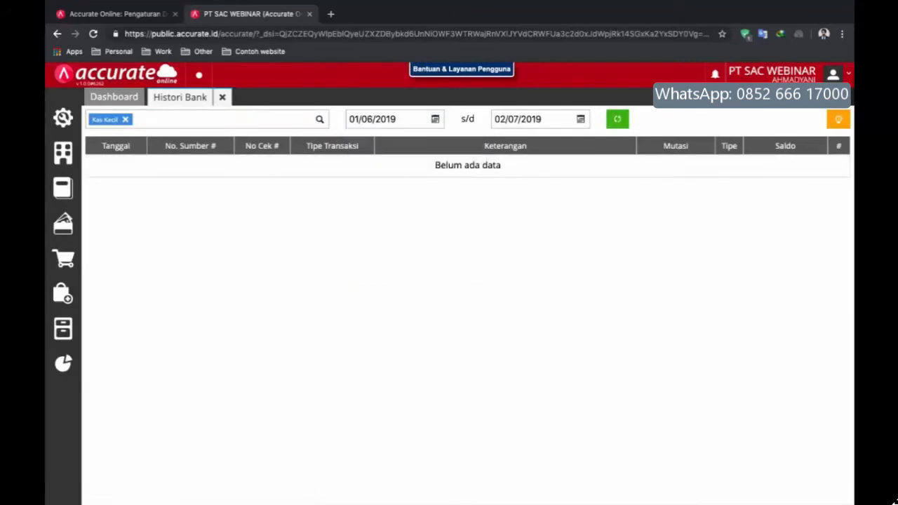
pyautogui.click(617, 120)
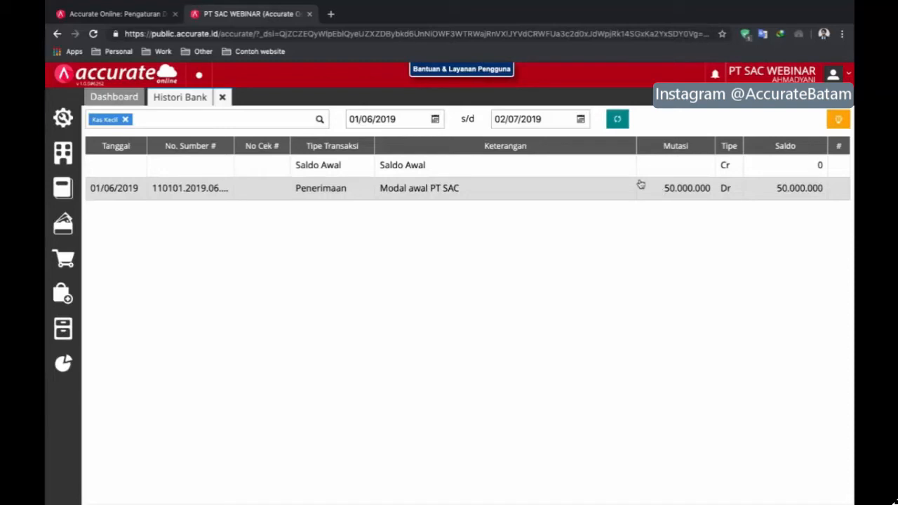
pyautogui.click(226, 99)
# - Start a new purchase invoice (Faktur Pembelian) with PT CPS as the supplier
pyautogui.moveTo(63, 223)
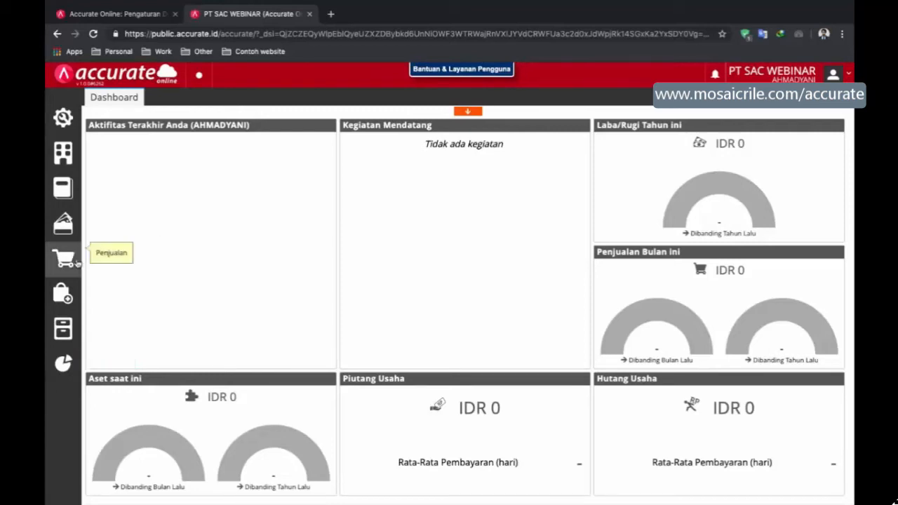
pyautogui.click(63, 294)
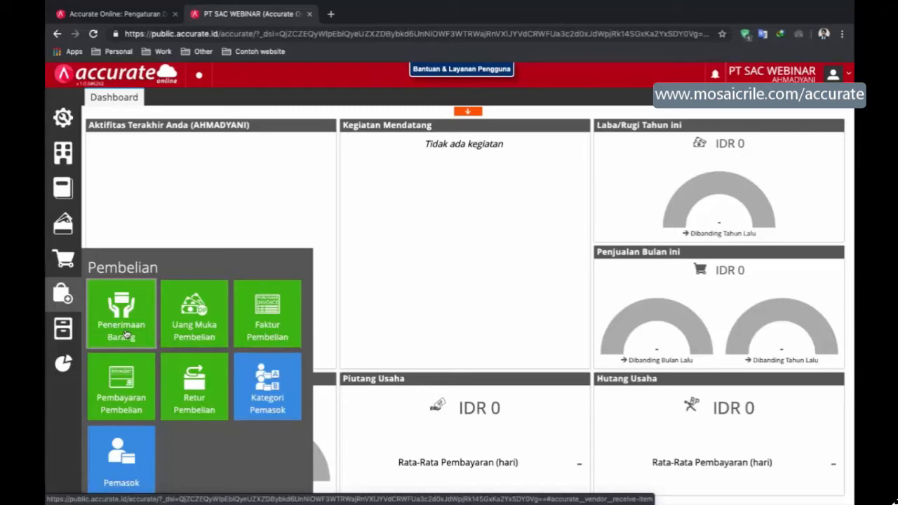
pyautogui.click(258, 324)
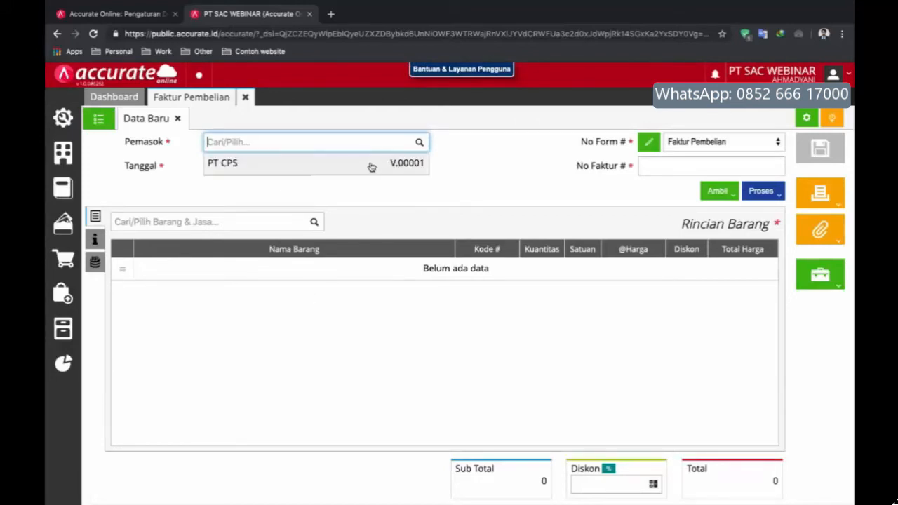
pyautogui.click(372, 167)
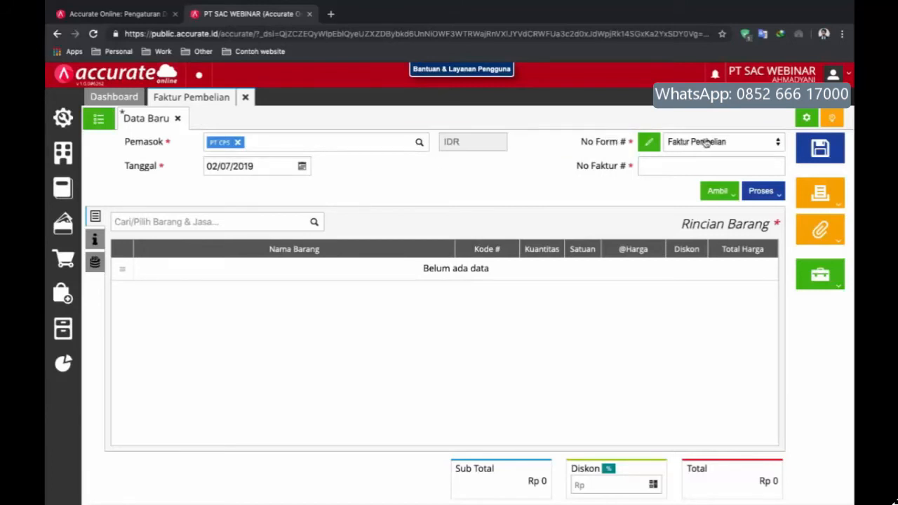
# - Set the purchase invoice's number to CPS-001 and its date to 05/06/2019
pyautogui.click(665, 164)
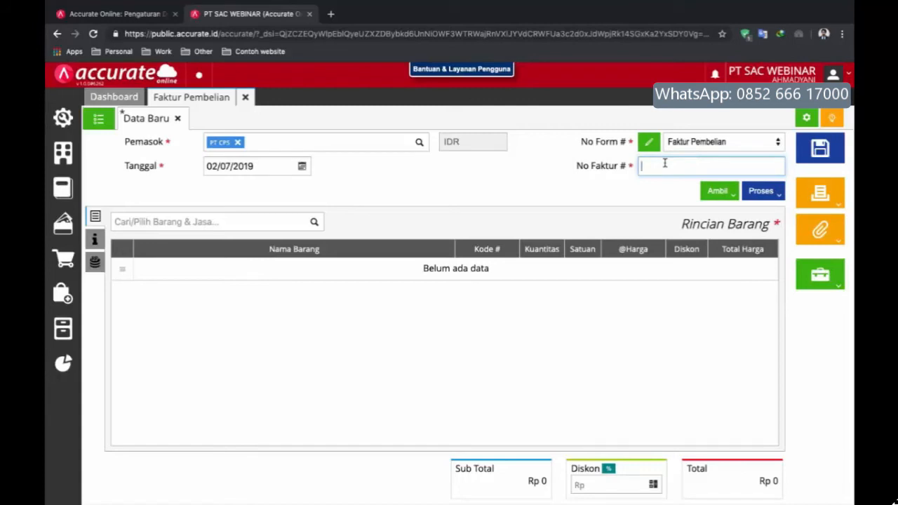
pyautogui.write('CPS-08')
pyautogui.write('1')
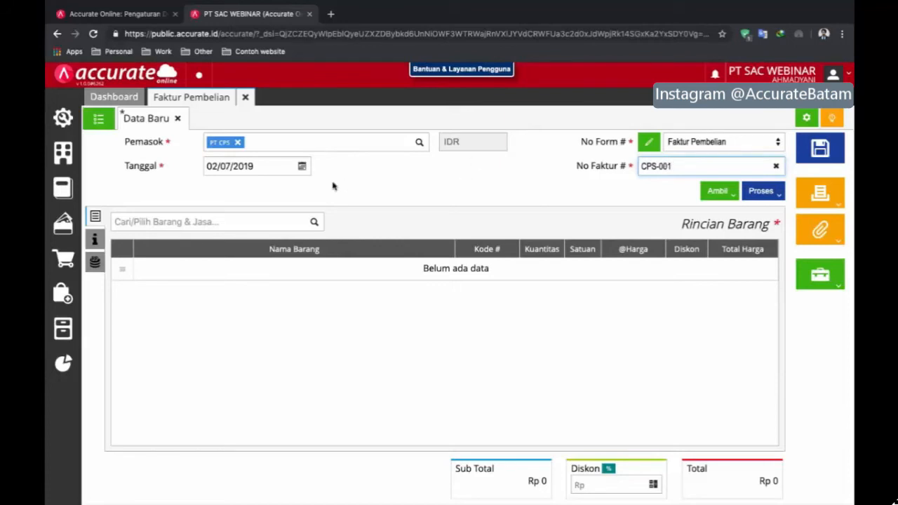
pyautogui.click(302, 166)
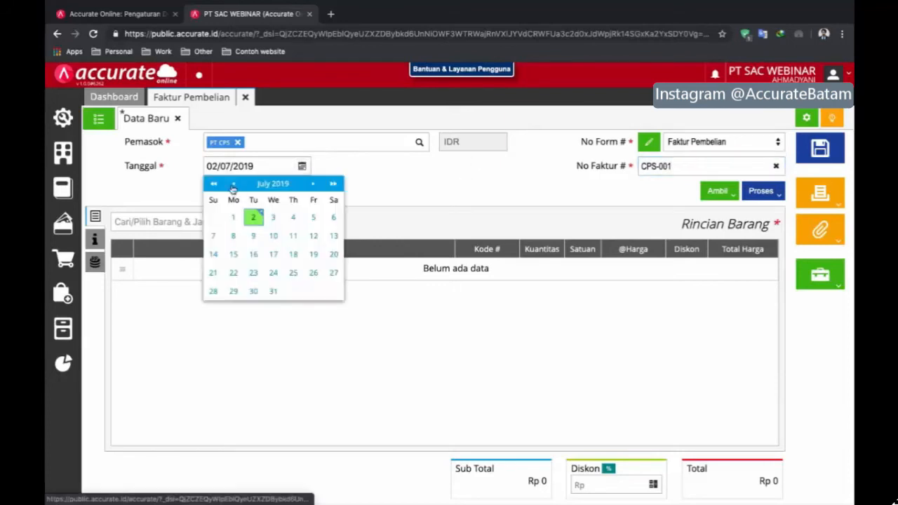
pyautogui.click(234, 183)
pyautogui.click(273, 236)
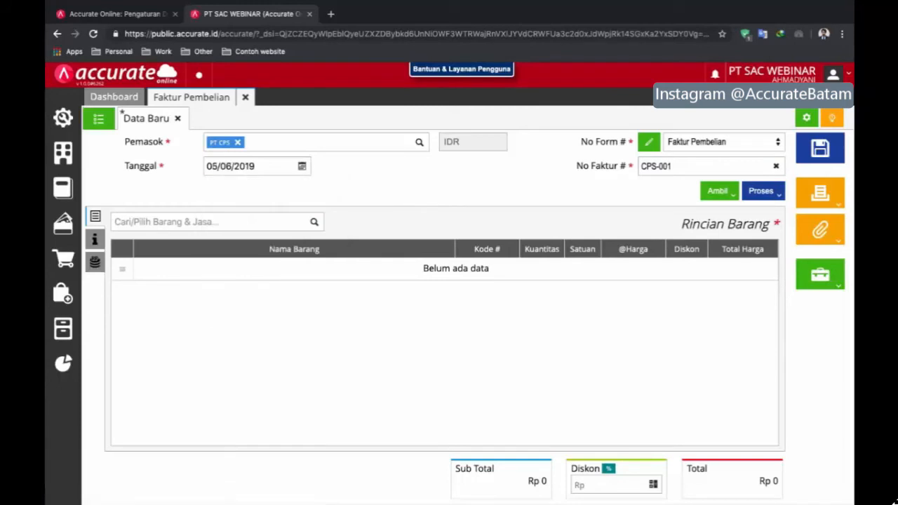
# - Add the item Kemeja Pria Lengan Panjang to the purchase invoice
pyautogui.click(277, 221)
pyautogui.write('kem')
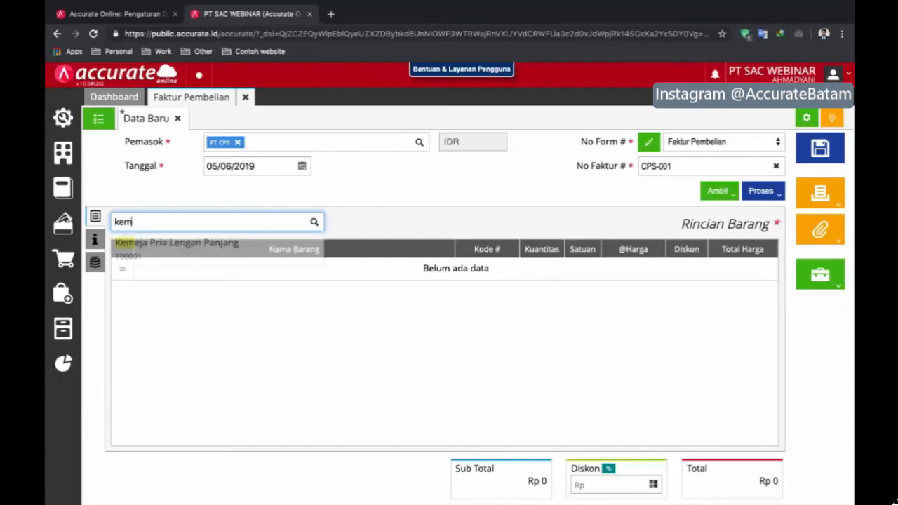
pyautogui.press('BackSpace')
pyautogui.press('BackSpace')
pyautogui.press('BackSpace')
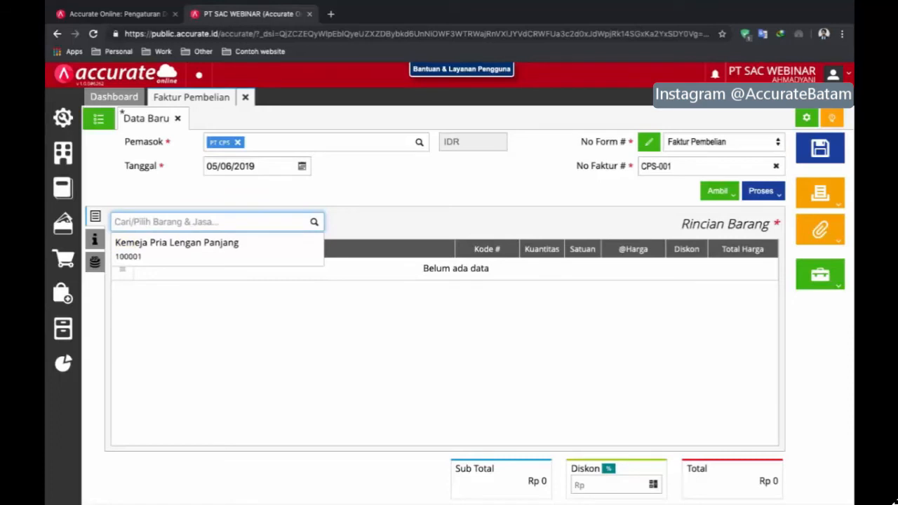
pyautogui.write('leng')
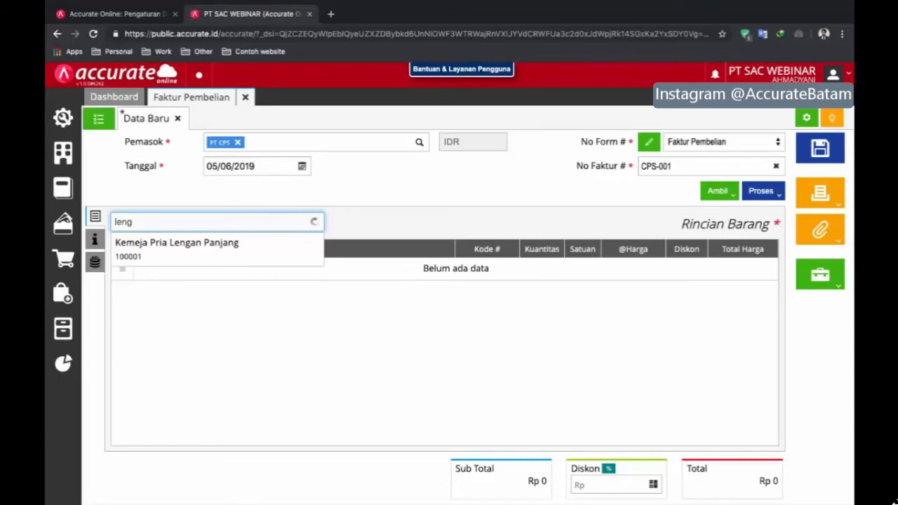
pyautogui.click(286, 258)
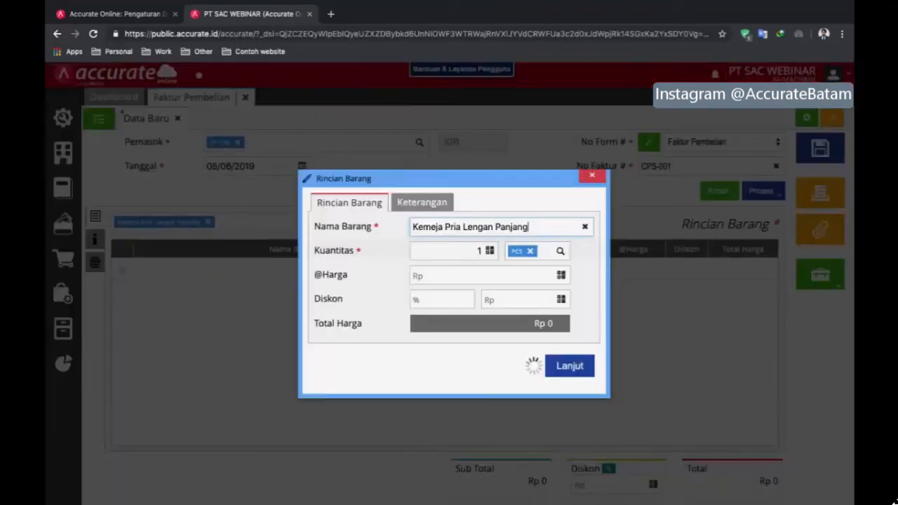
# - Set the shirt line to a quantity of 5 LUSIN at a unit price of Rp 1.500.000, and confirm it
pyautogui.click(469, 251)
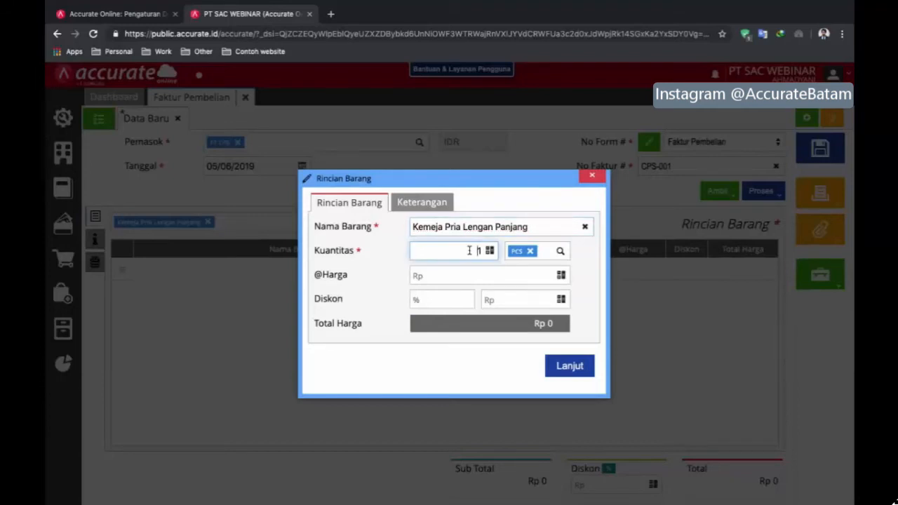
pyautogui.click(490, 250)
pyautogui.doubleClick(479, 250)
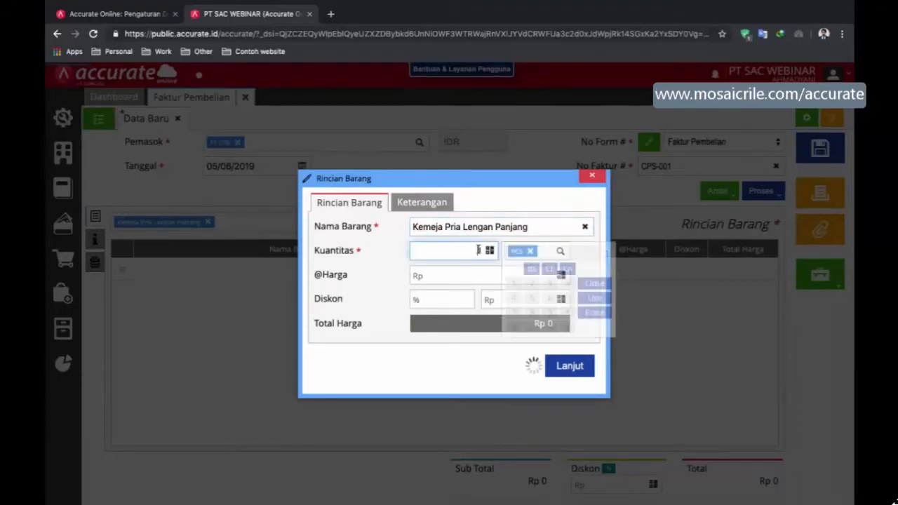
pyautogui.write('5')
pyautogui.click(561, 251)
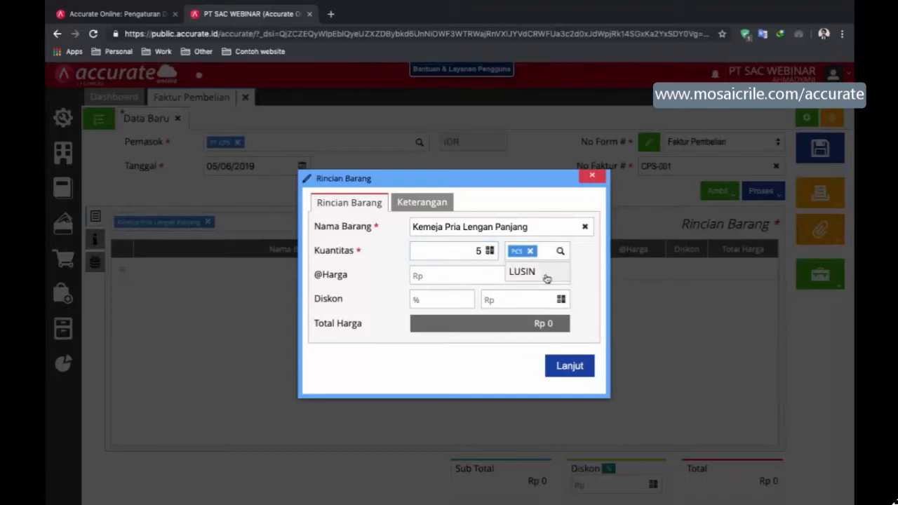
pyautogui.click(546, 279)
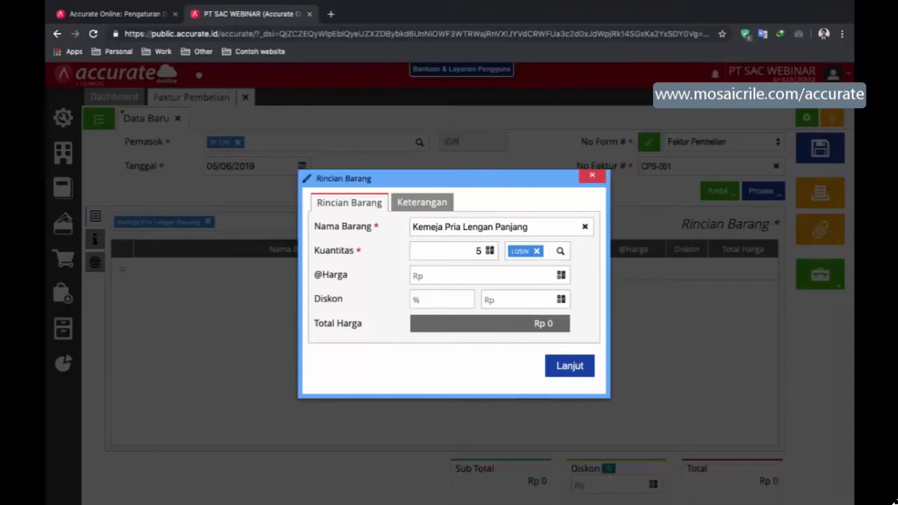
pyautogui.click(525, 275)
pyautogui.write('1.500.000')
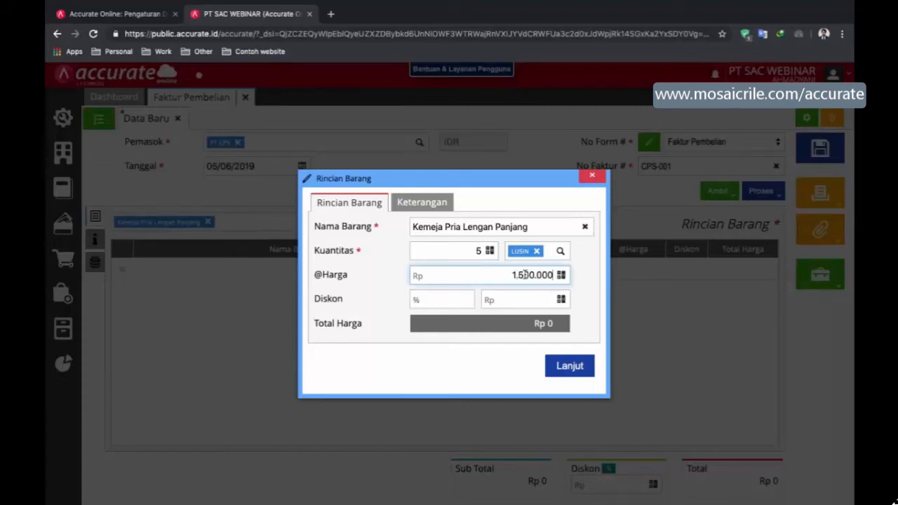
pyautogui.click(570, 367)
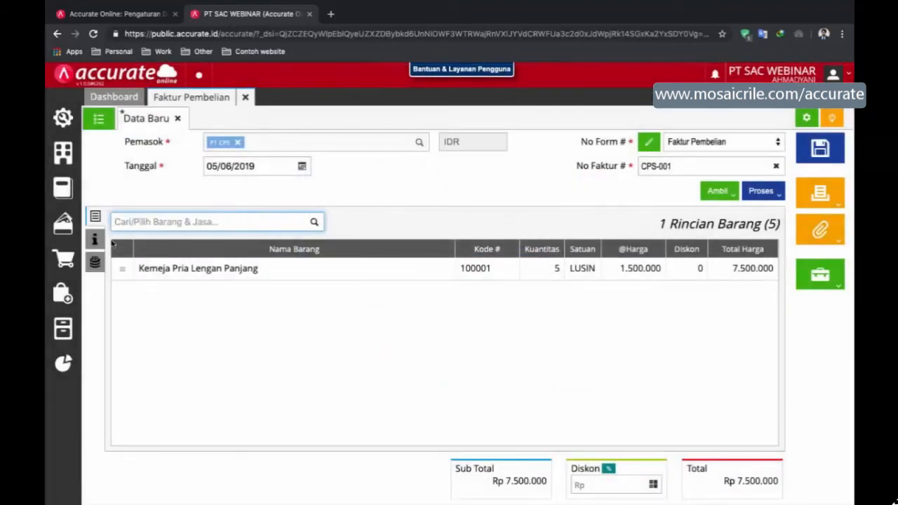
# - View the invoice's Info lainnya section and search Biaya Lainnya for "beba" accounts without adding one
pyautogui.click(95, 240)
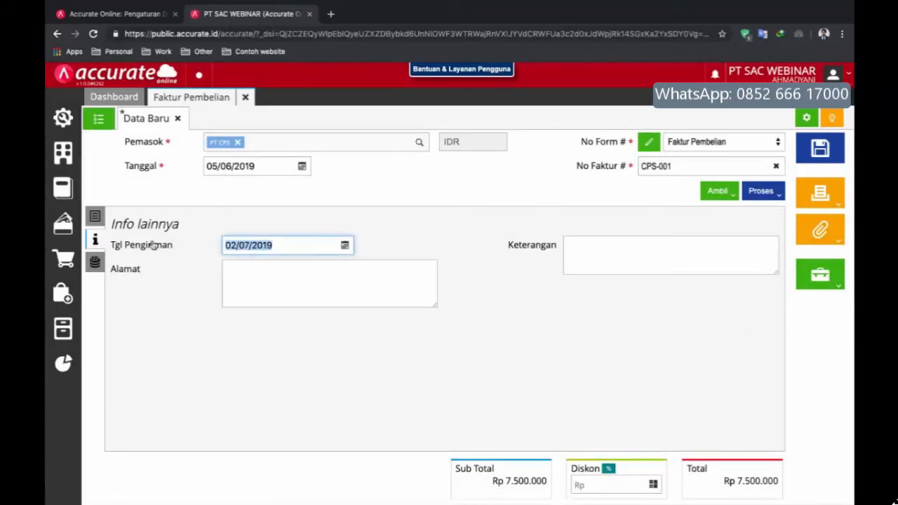
pyautogui.click(95, 261)
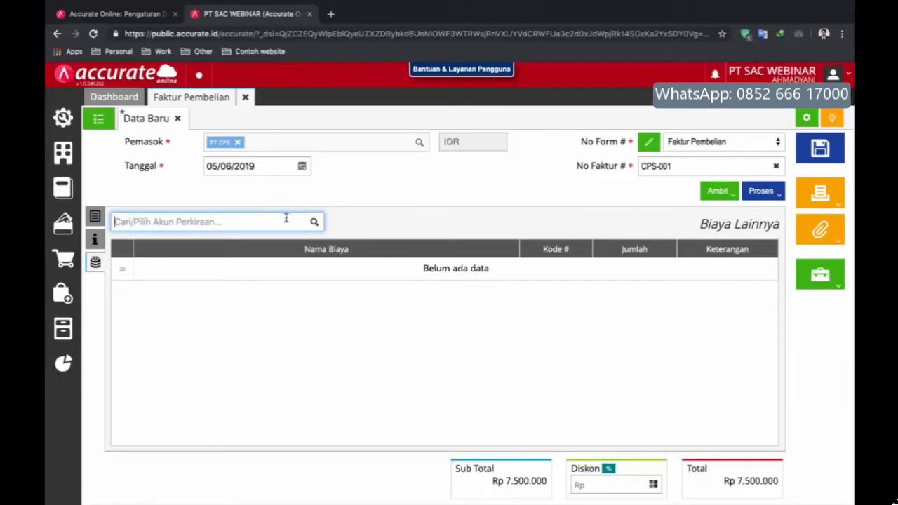
pyautogui.write('beba')
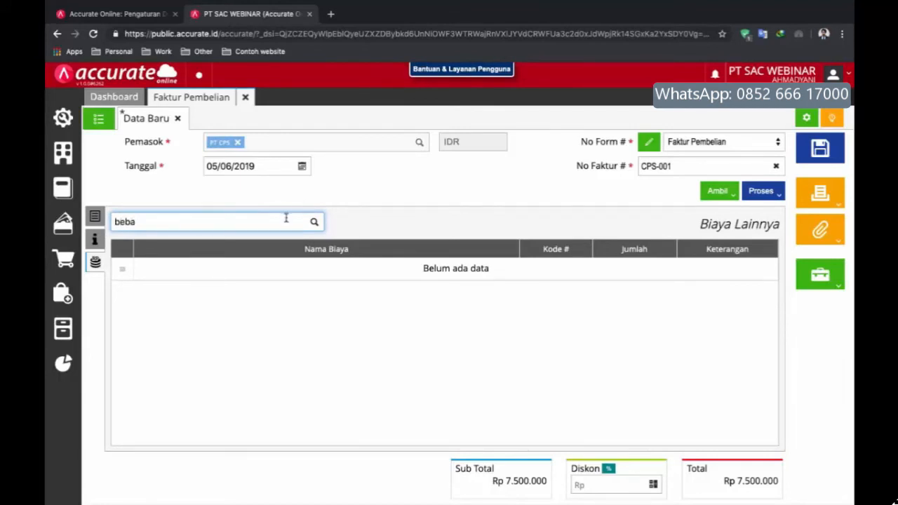
pyautogui.scroll(-3, 249, 311)
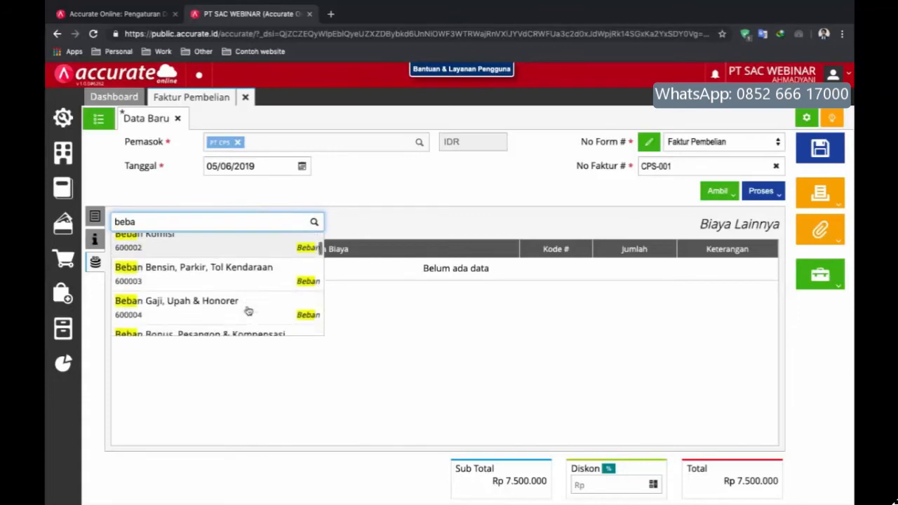
pyautogui.click(379, 224)
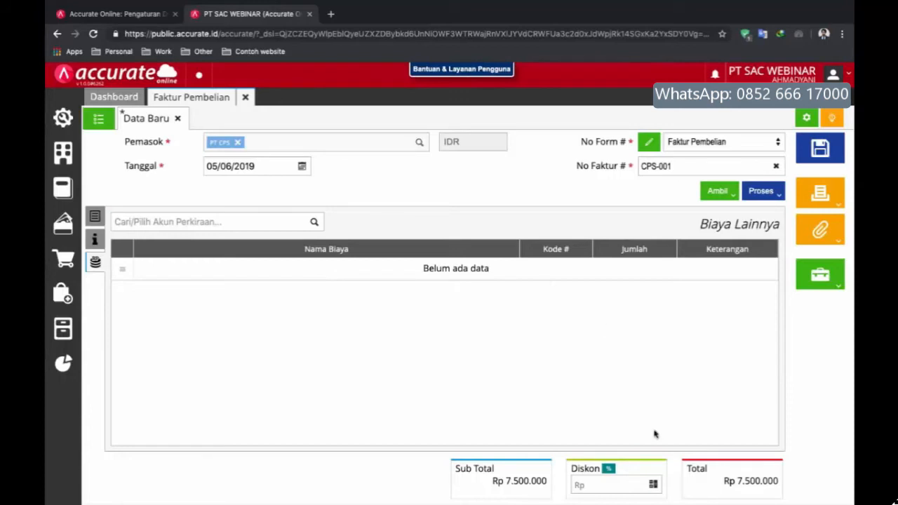
# - View the invoice's percentage discount dialog and rupiah discount field without entering a discount
pyautogui.click(608, 469)
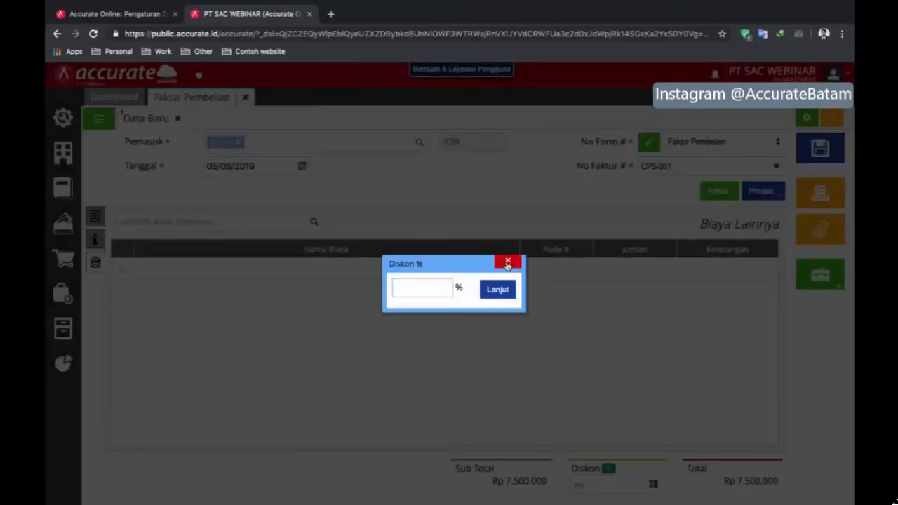
pyautogui.click(508, 266)
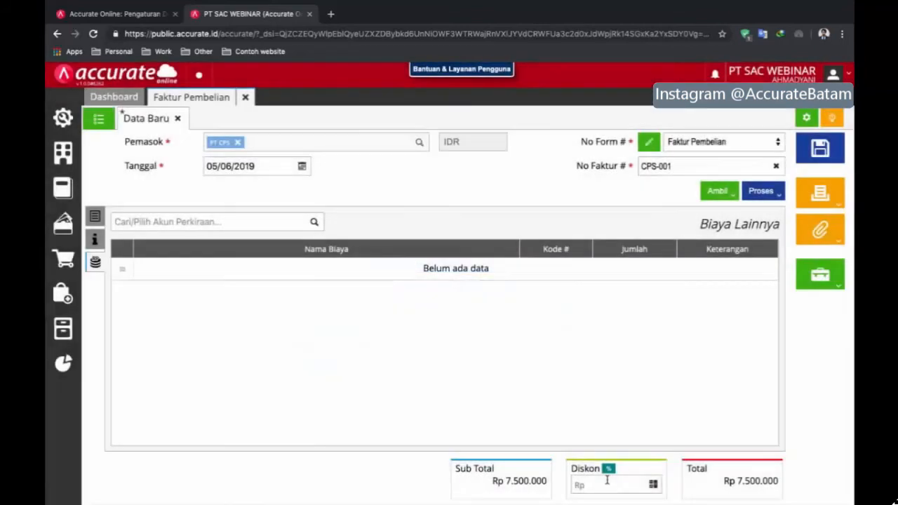
pyautogui.click(608, 483)
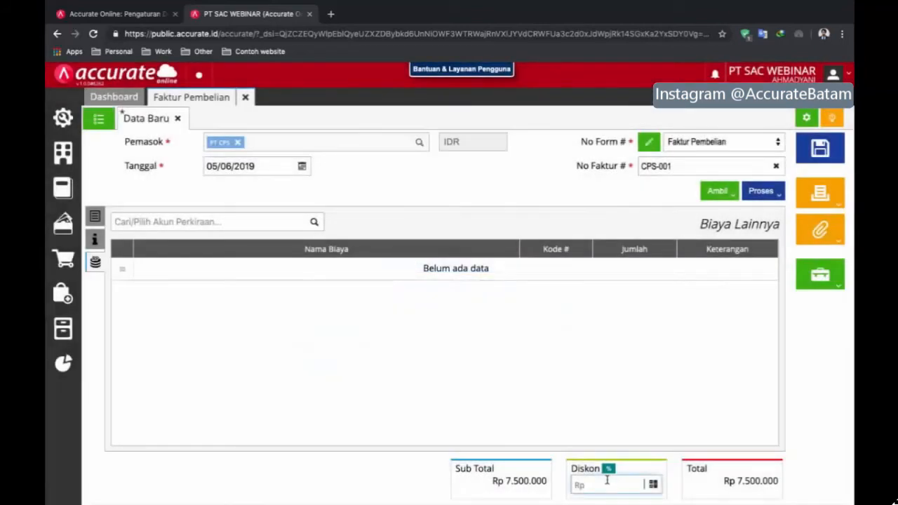
pyautogui.click(627, 482)
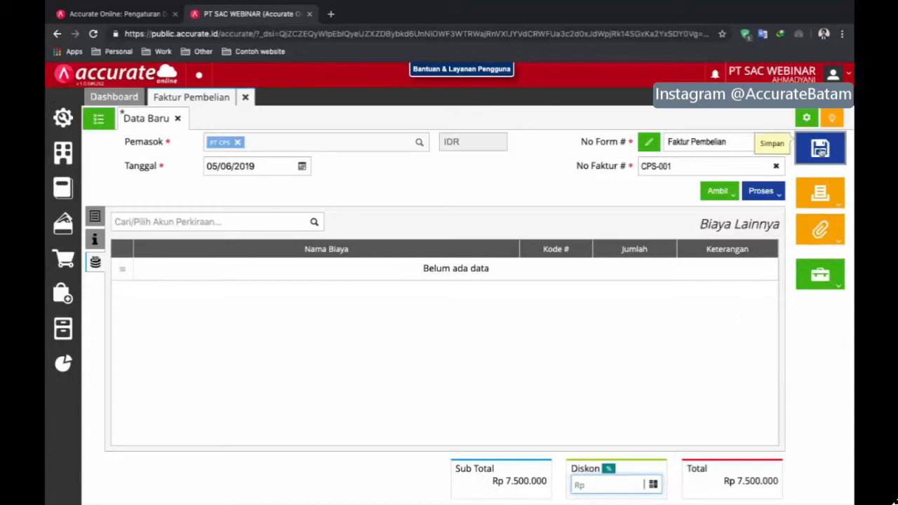
# - Return to the item details and save purchase invoice CPS-001
pyautogui.click(97, 218)
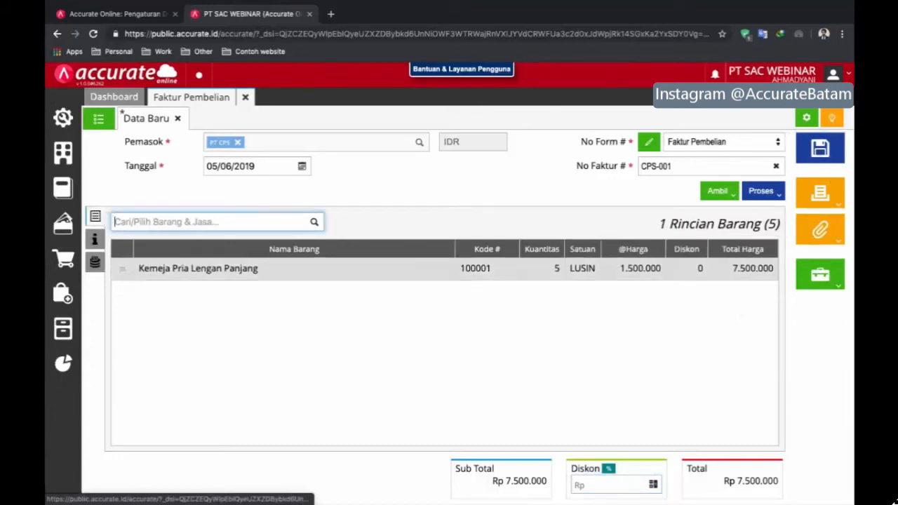
pyautogui.click(821, 148)
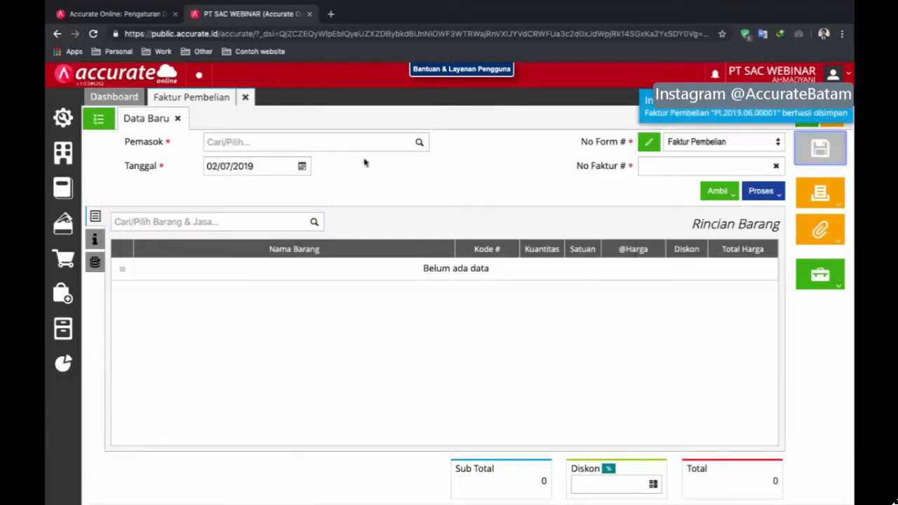
# - View the journal details of the saved CPS-001 invoice, and close the Faktur Pembelian module
pyautogui.click(99, 121)
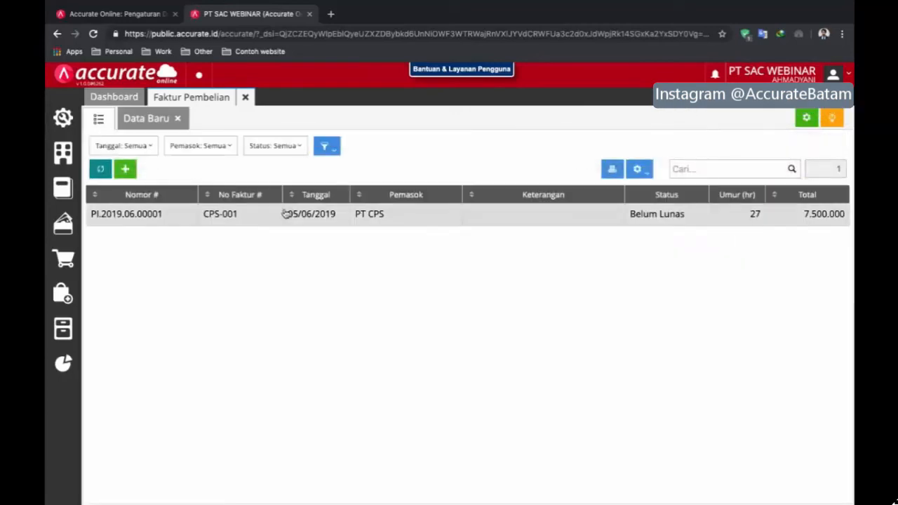
pyautogui.click(286, 213)
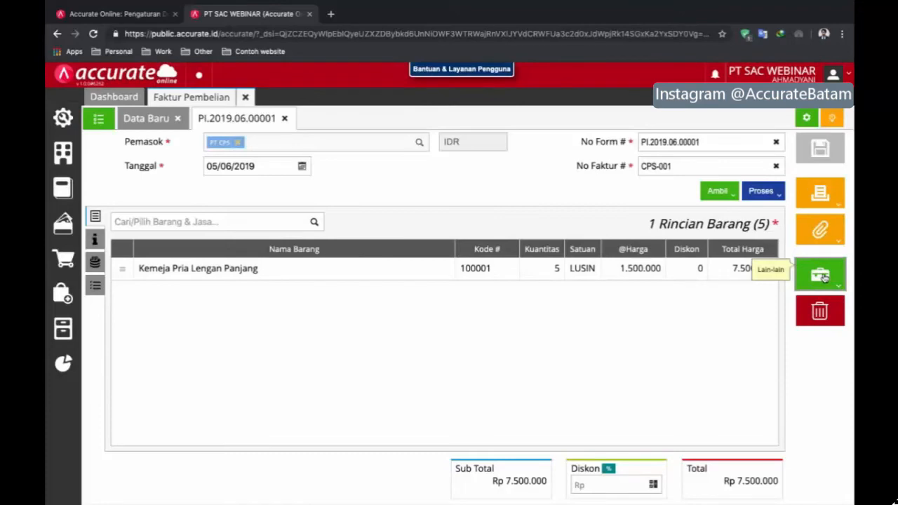
pyautogui.click(825, 278)
pyautogui.click(747, 391)
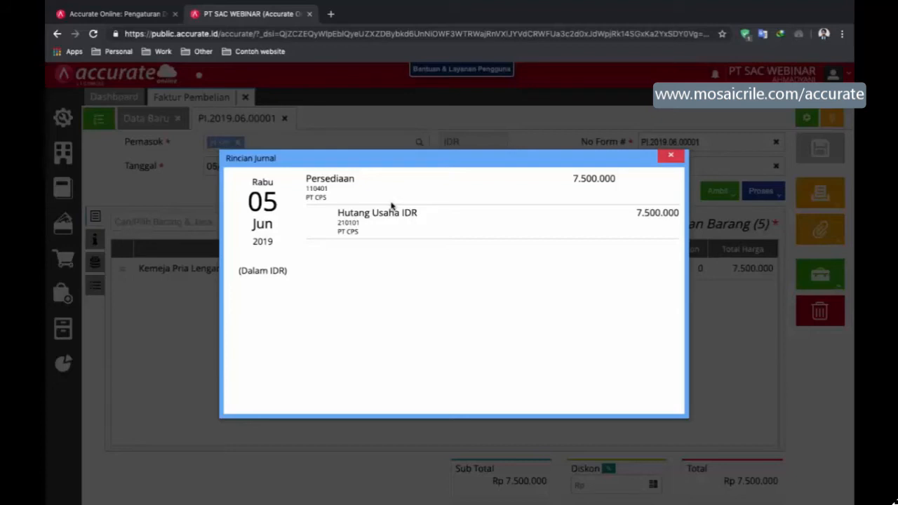
pyautogui.click(668, 158)
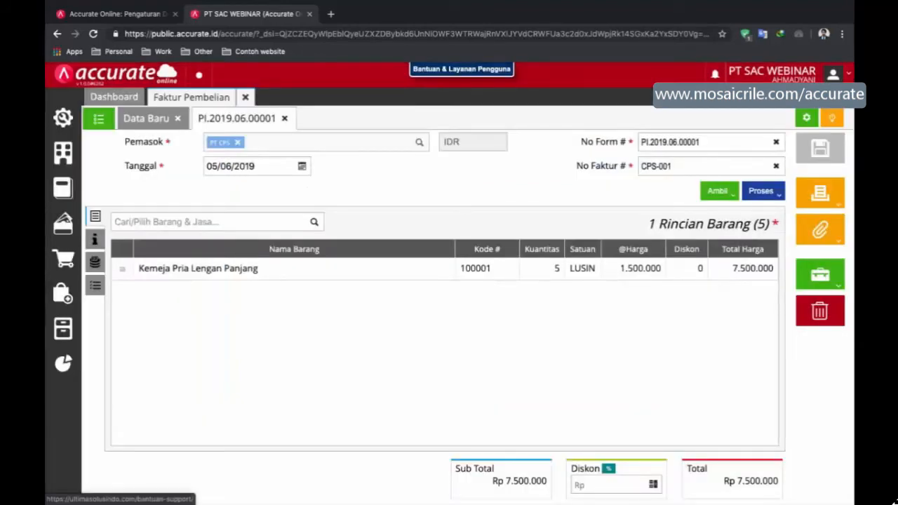
pyautogui.click(245, 97)
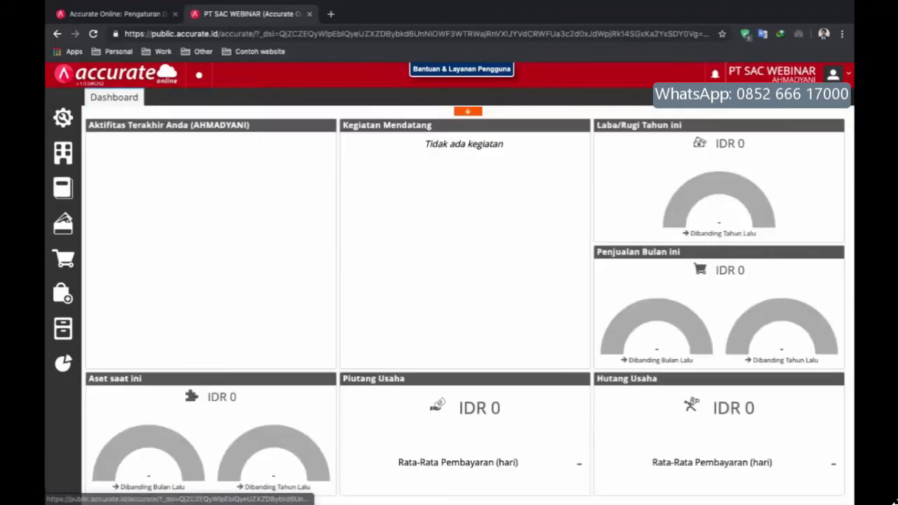
# - View the stock quantity of Kemeja Pria Lengan Panjang in the Barang & Jasa list, and close the module
pyautogui.click(63, 328)
pyautogui.click(140, 443)
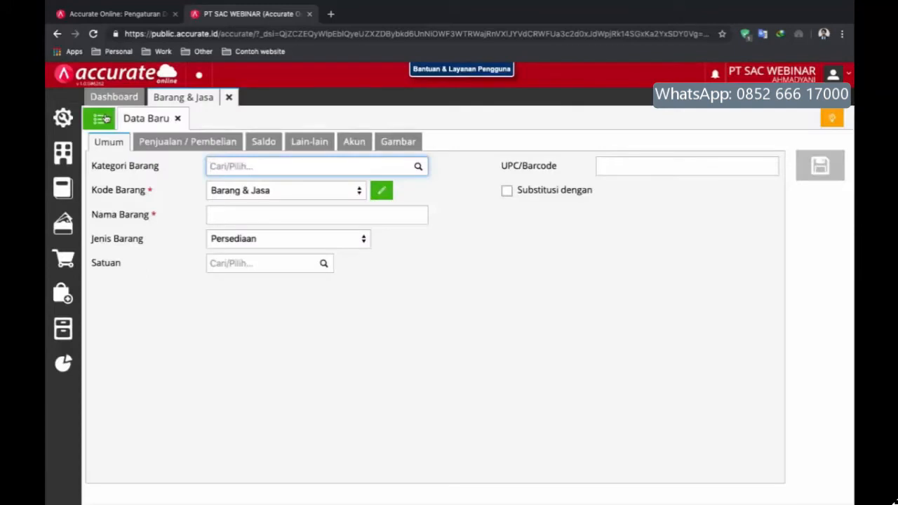
pyautogui.click(103, 119)
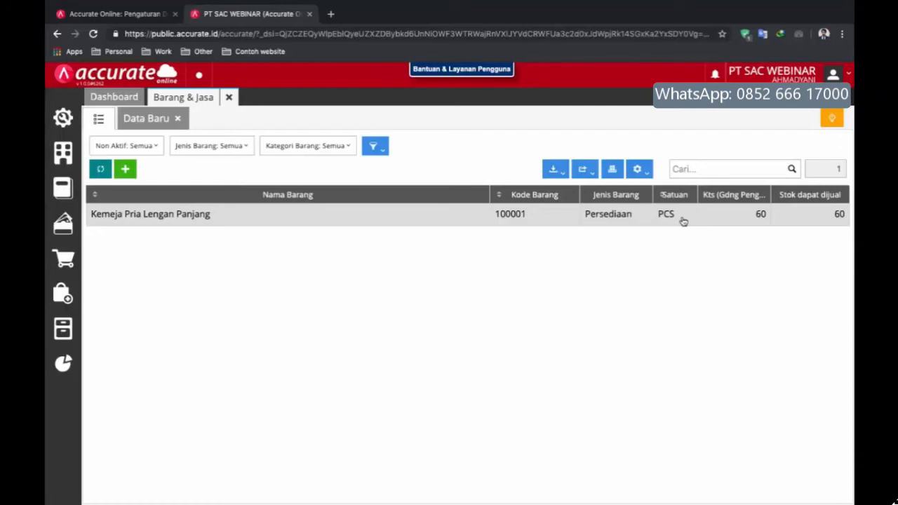
pyautogui.click(231, 101)
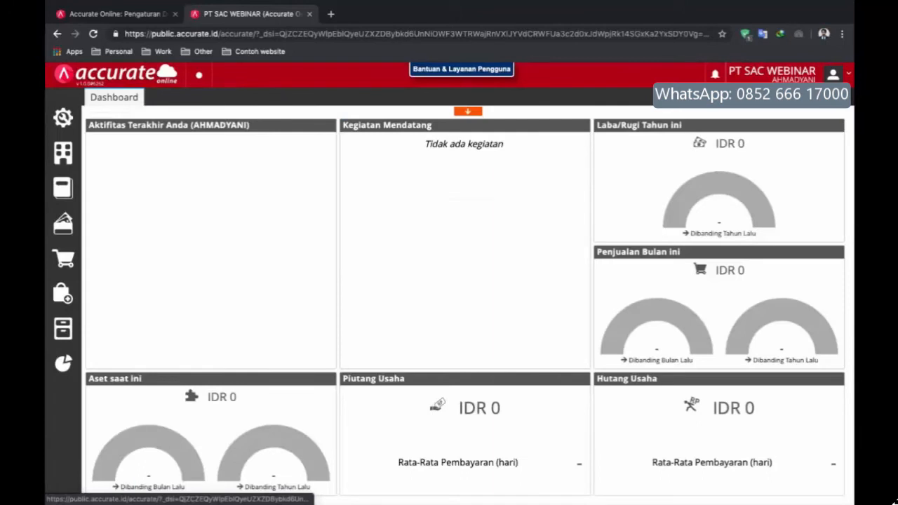
# - Display the Faktur Belum Lunas payables report as of 02/07/2019 for Kantor Pusat, and close the report list
pyautogui.click(63, 363)
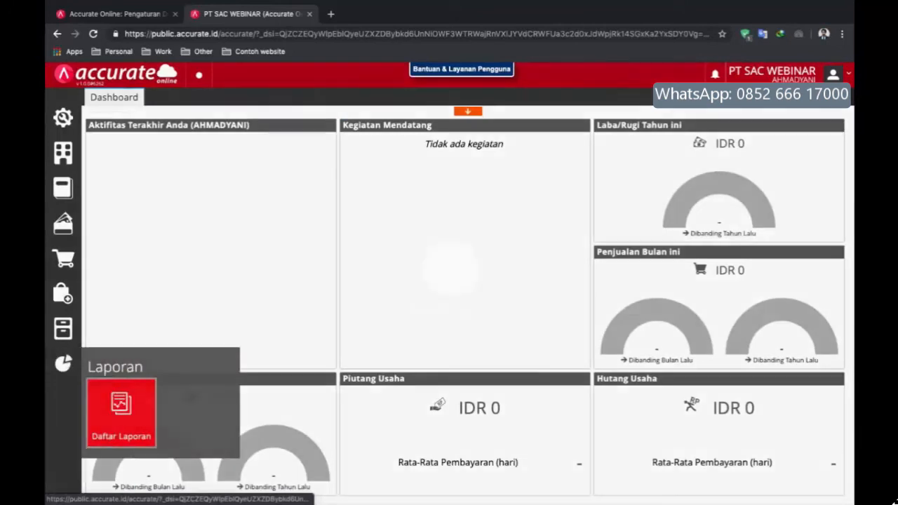
pyautogui.click(120, 417)
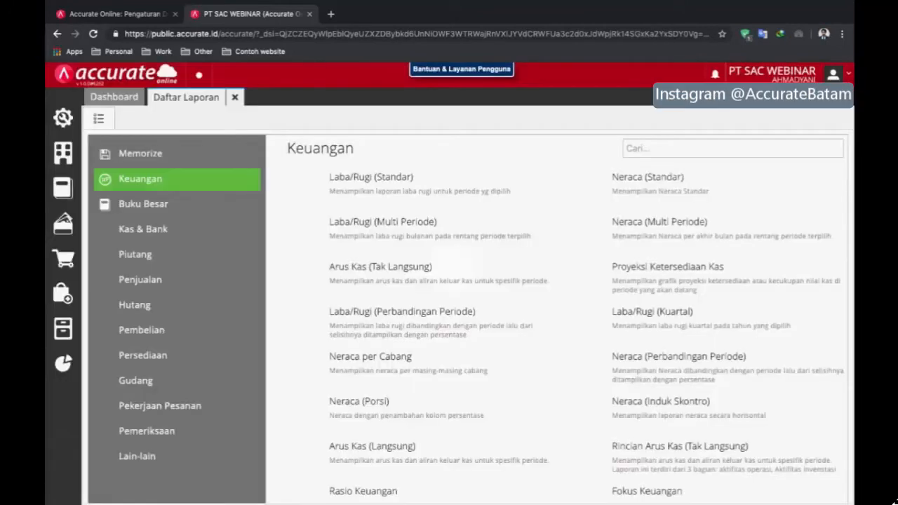
pyautogui.click(134, 305)
pyautogui.click(301, 184)
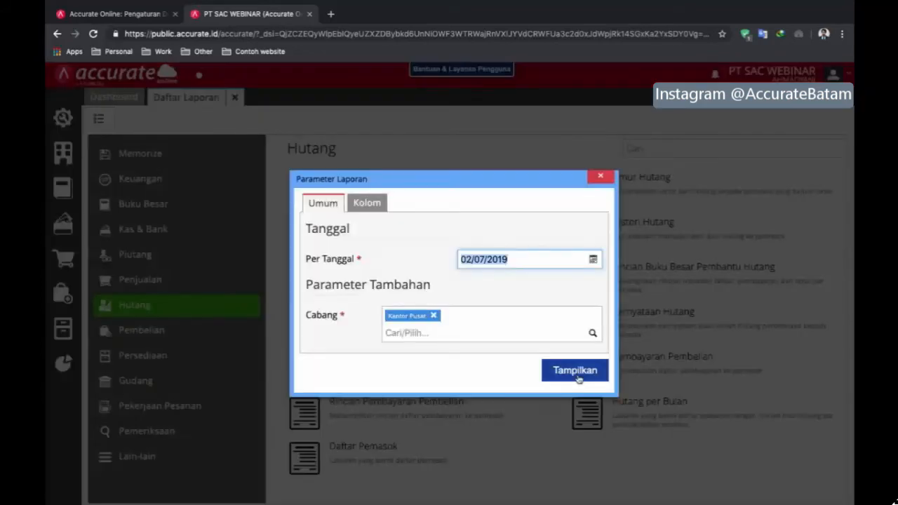
pyautogui.click(578, 377)
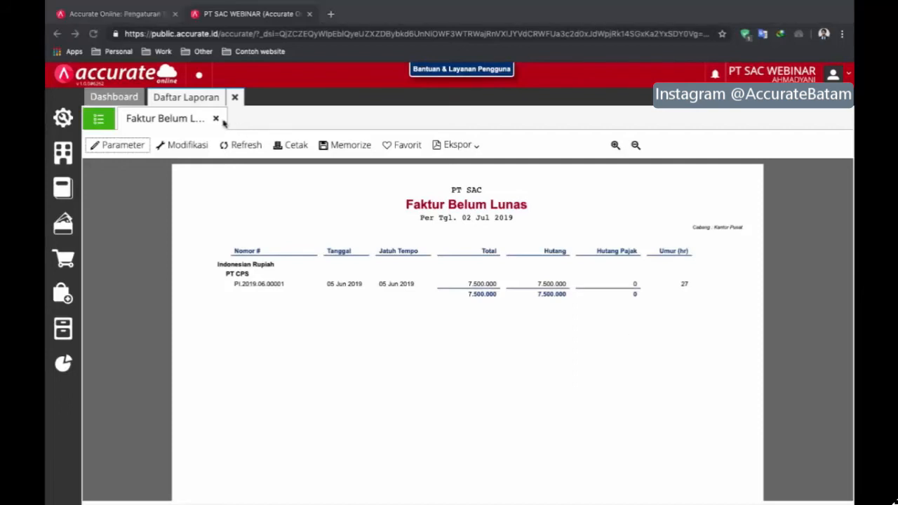
pyautogui.click(235, 99)
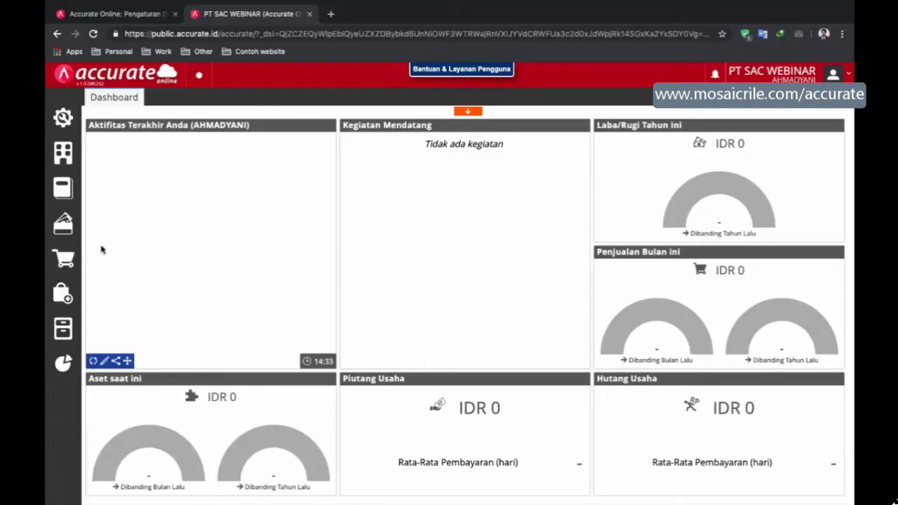
# - Start a new Pembayaran Pembelian to supplier PT CPS with the payment date 08/06/2019
pyautogui.click(60, 295)
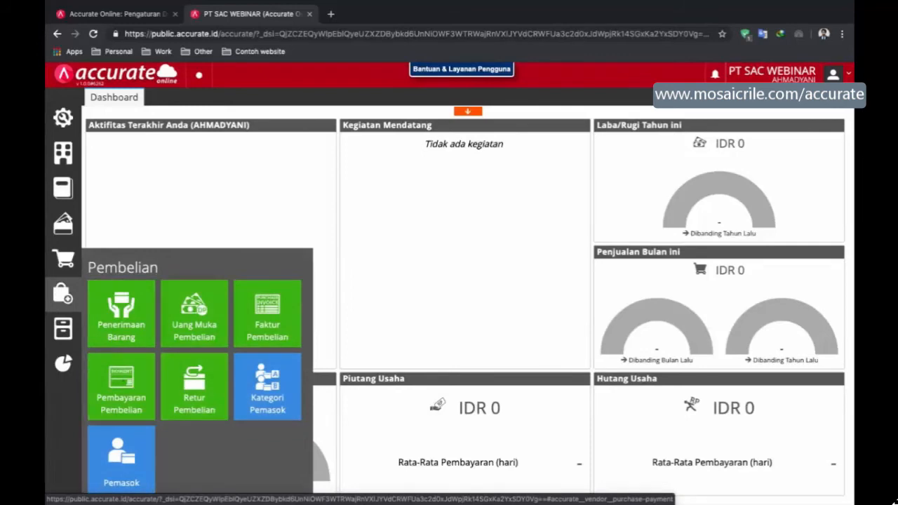
pyautogui.click(120, 383)
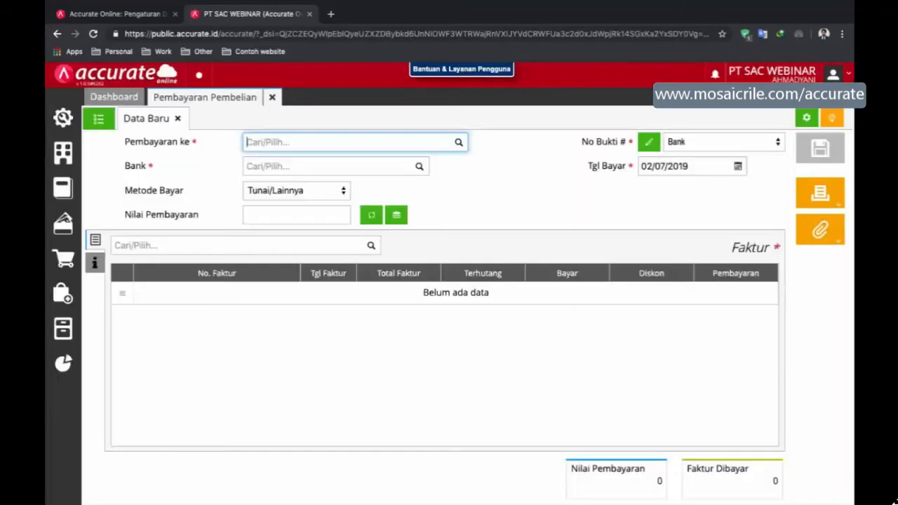
pyautogui.click(459, 144)
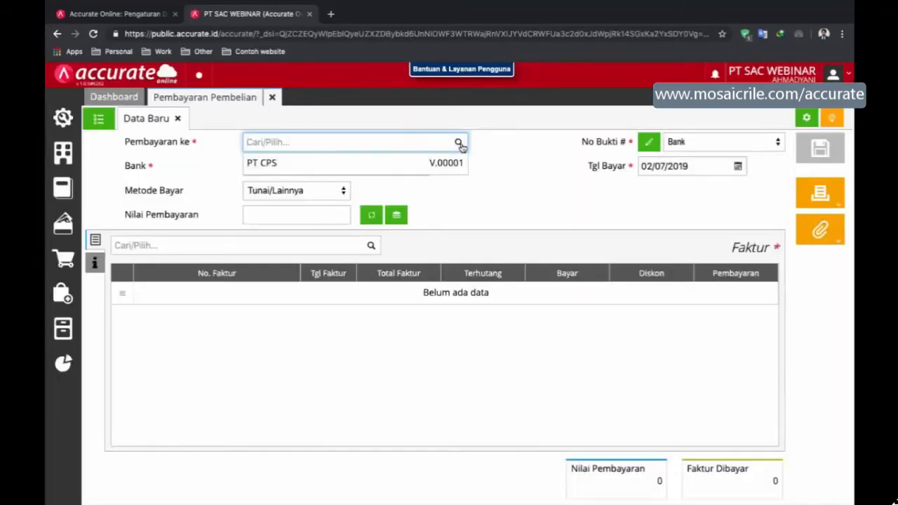
pyautogui.click(443, 163)
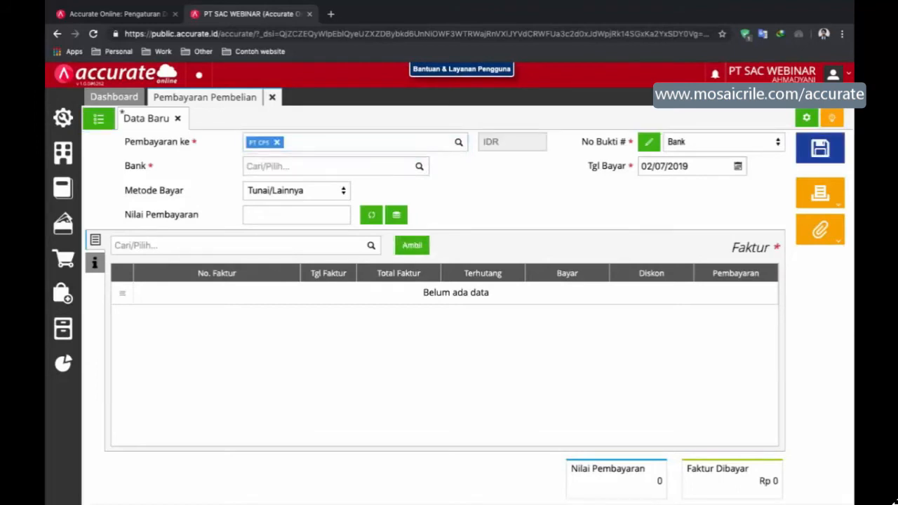
pyautogui.click(737, 166)
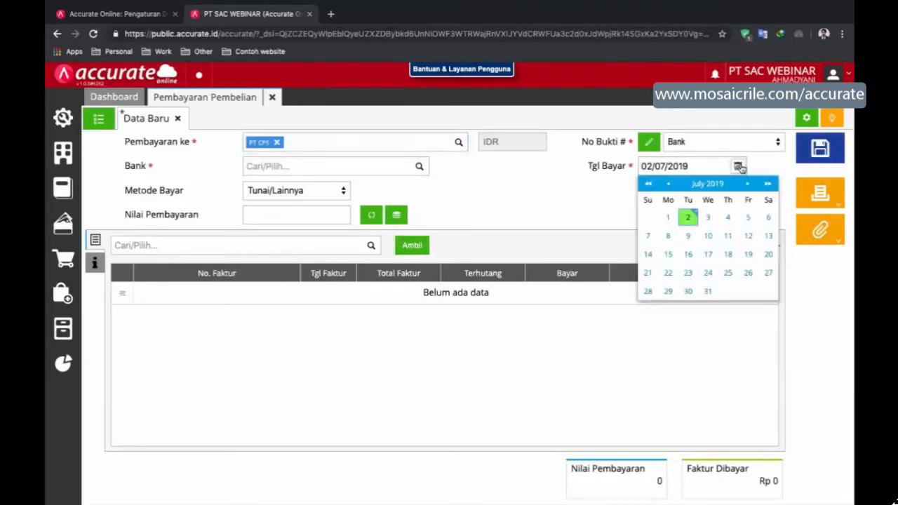
pyautogui.click(670, 185)
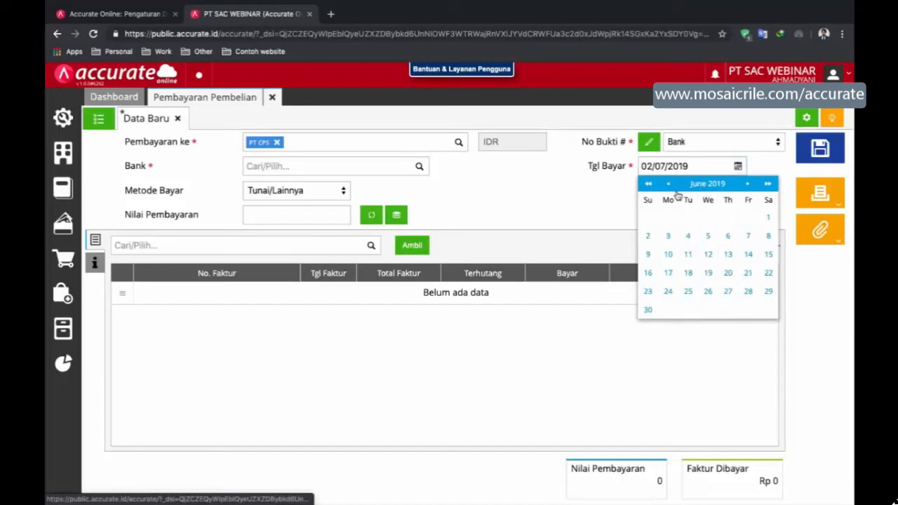
pyautogui.click(769, 237)
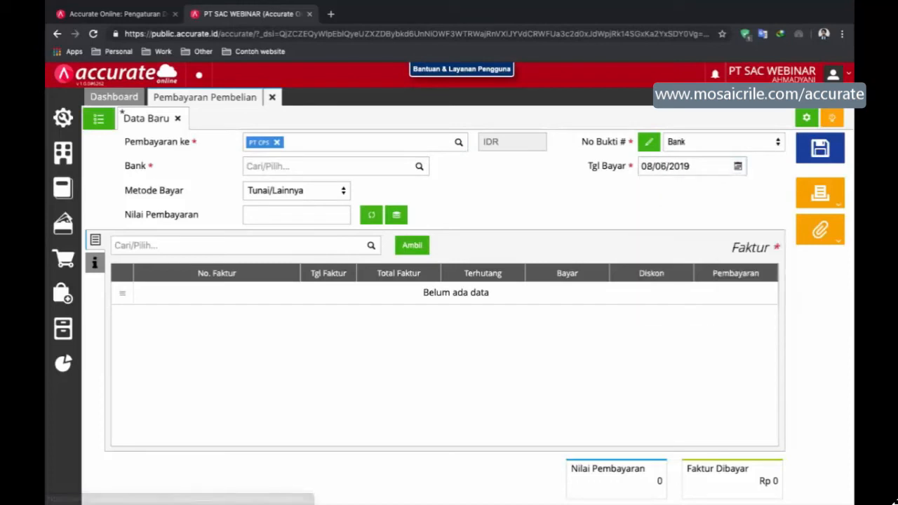
# - Set the payment's bank account to Kas Kecil and bring in the unpaid invoice CPS-001
pyautogui.click(420, 168)
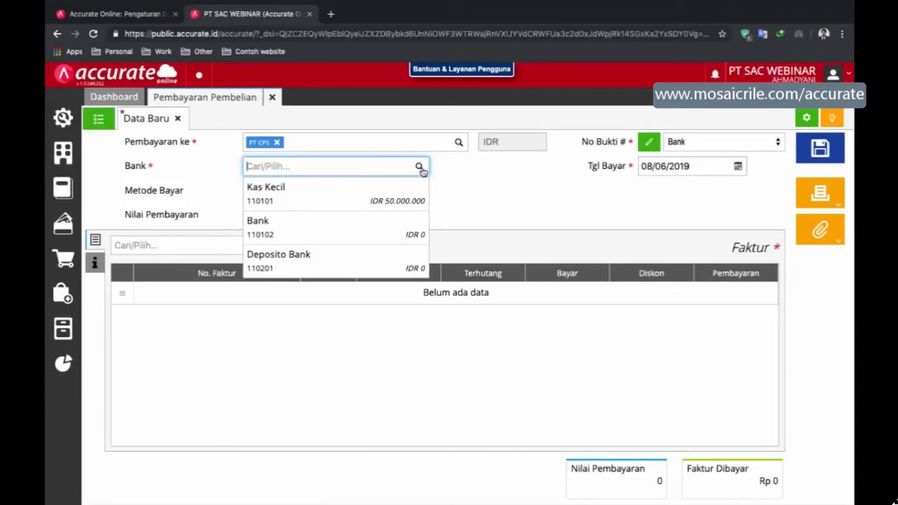
pyautogui.click(396, 195)
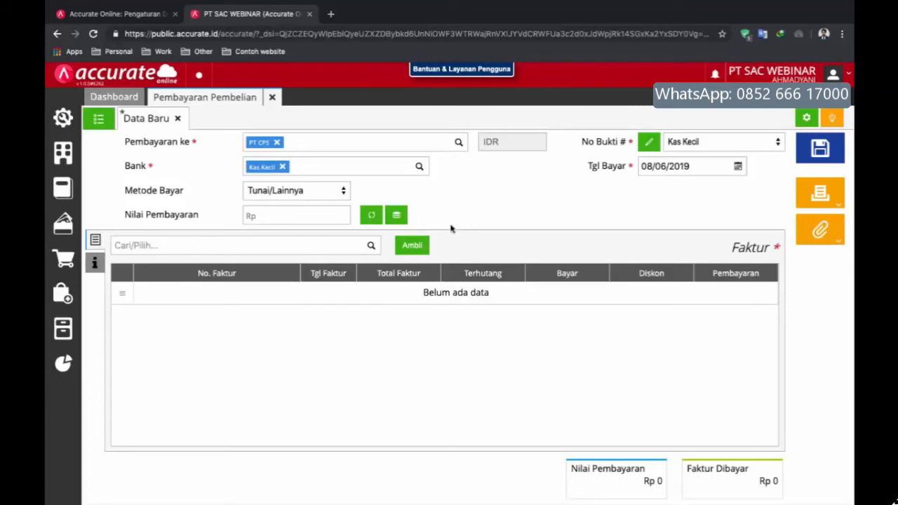
pyautogui.click(413, 247)
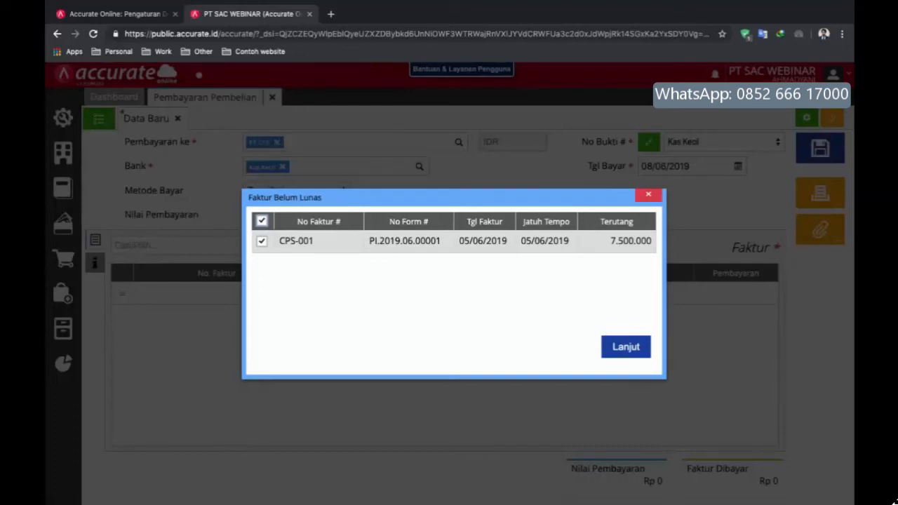
pyautogui.click(636, 348)
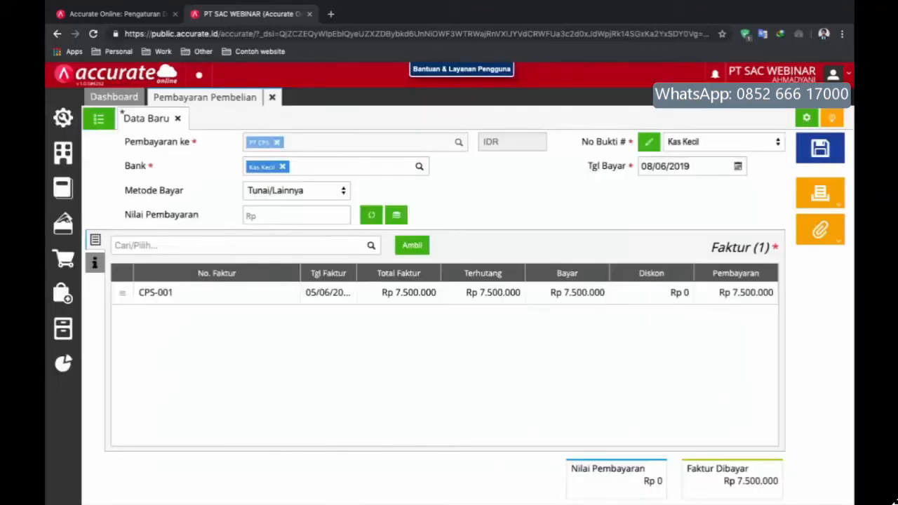
# - Examine the Bayar amount and discount account options of the CPS-001 invoice line, and close its details without changes
pyautogui.click(626, 294)
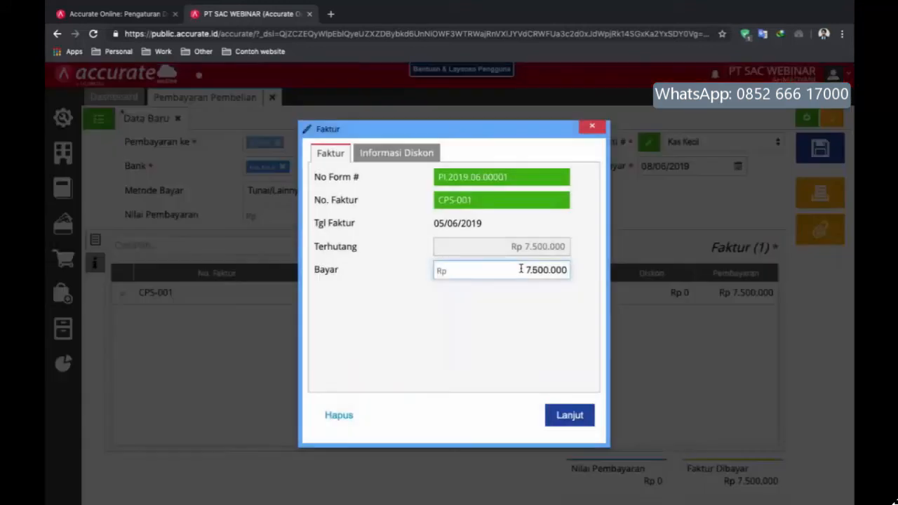
pyautogui.moveTo(523, 270); pyautogui.dragTo(580, 272)
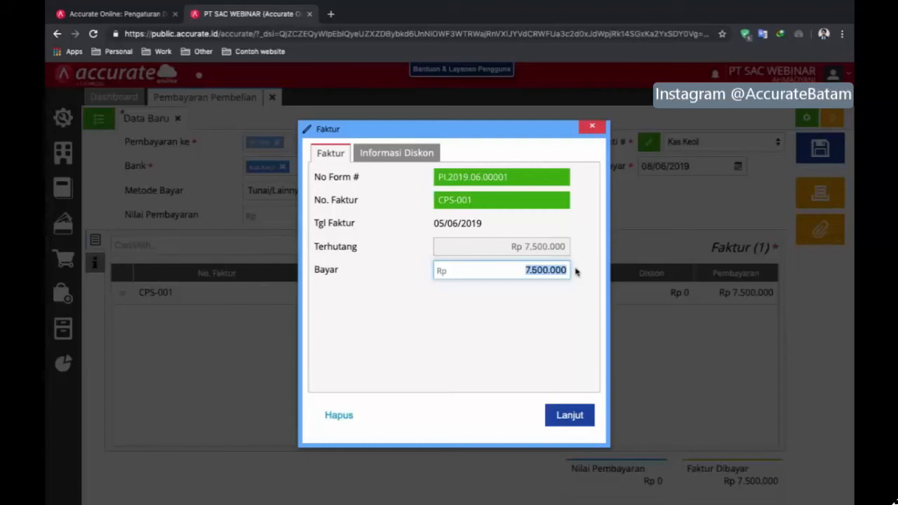
pyautogui.click(520, 266)
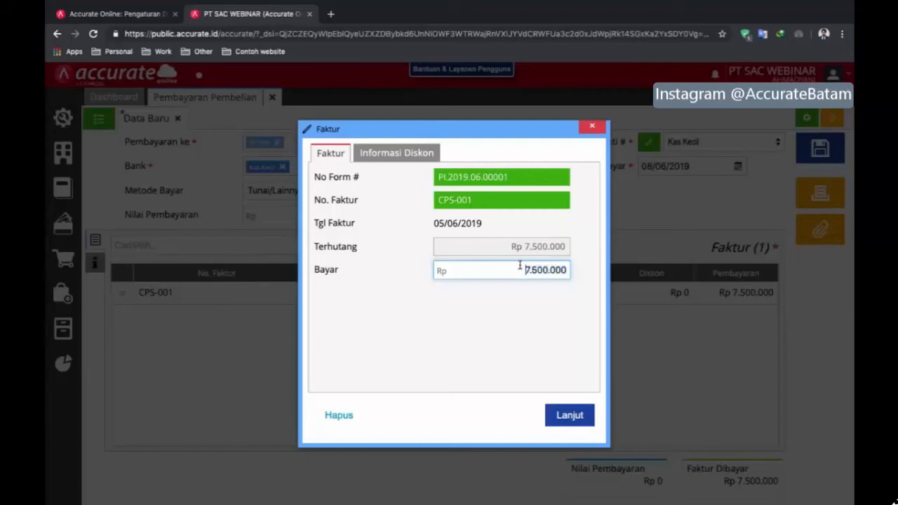
pyautogui.click(407, 153)
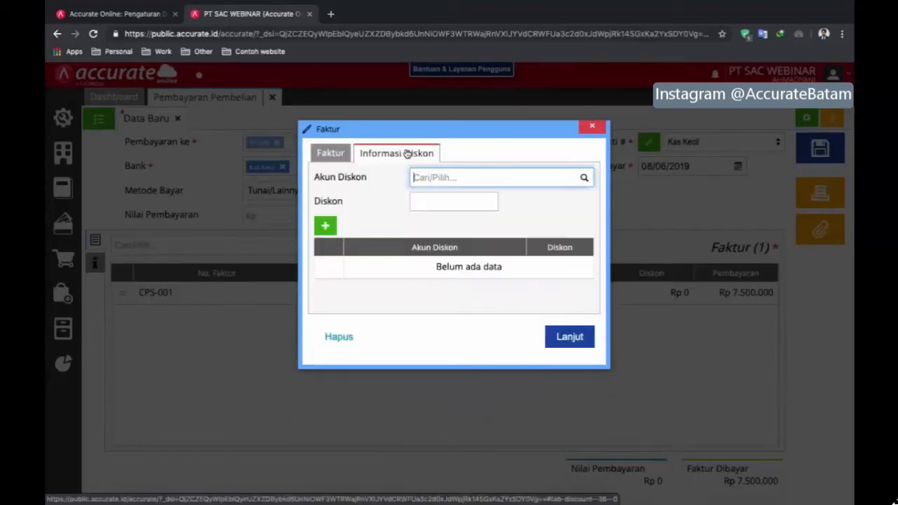
pyautogui.click(584, 177)
pyautogui.scroll(-1, 556, 229)
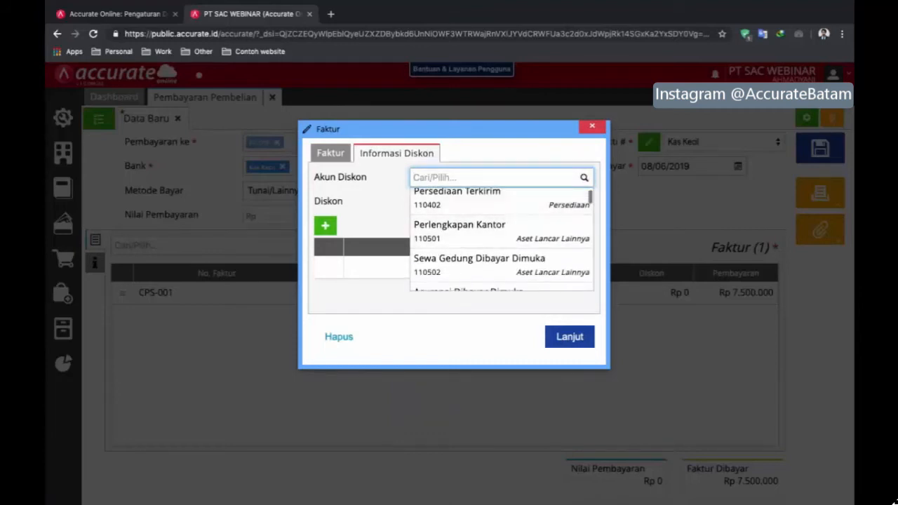
pyautogui.click(541, 151)
pyautogui.click(478, 201)
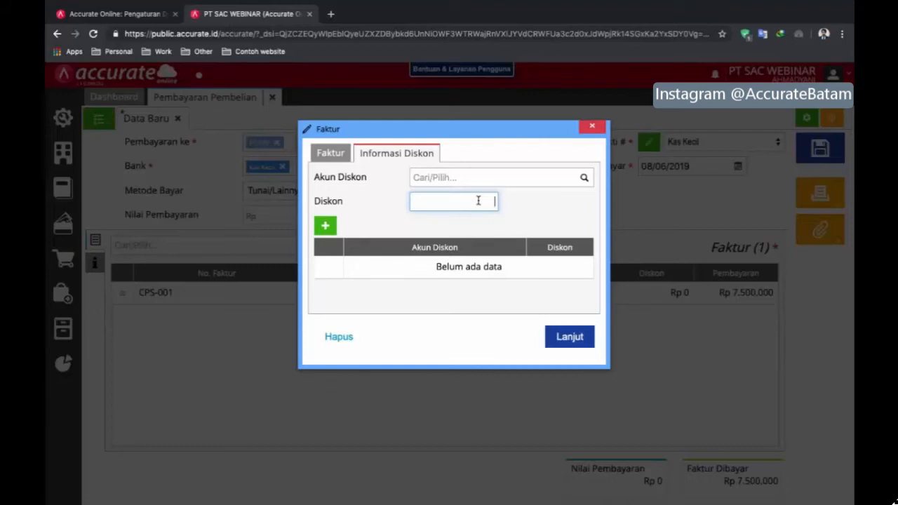
pyautogui.click(592, 128)
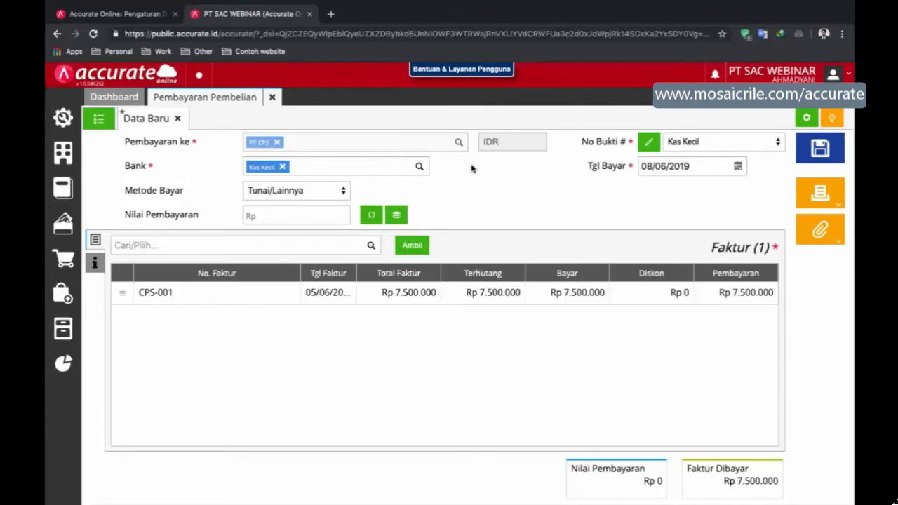
# - Calculate Nilai Pembayaran from the selected CPS-001 invoice and save the purchase payment
pyautogui.click(372, 216)
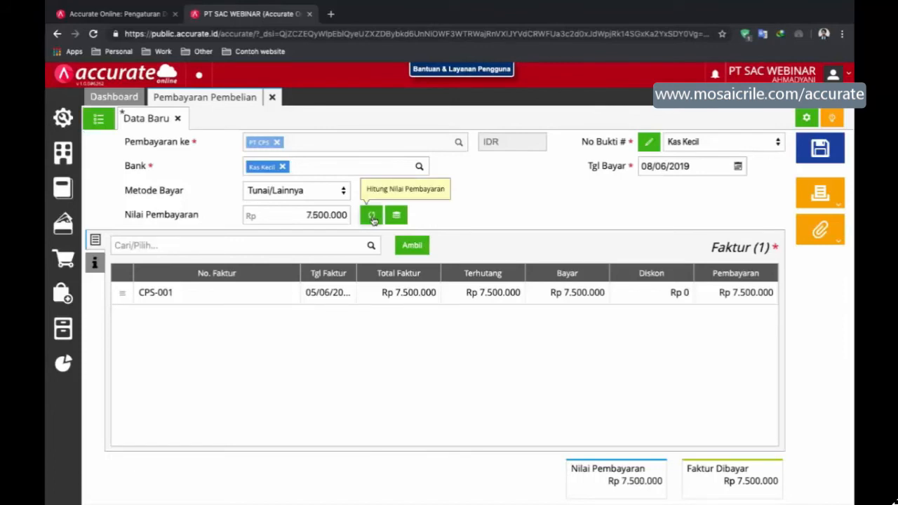
pyautogui.click(95, 263)
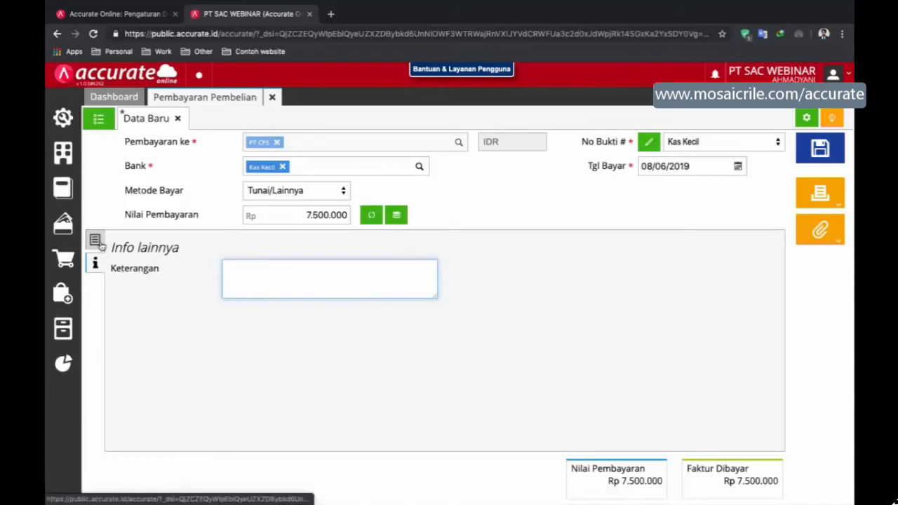
pyautogui.click(96, 240)
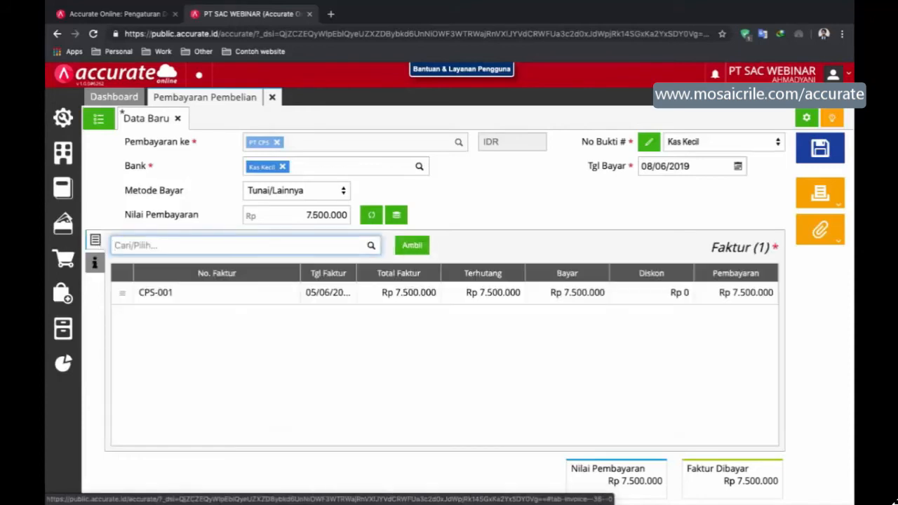
pyautogui.click(819, 156)
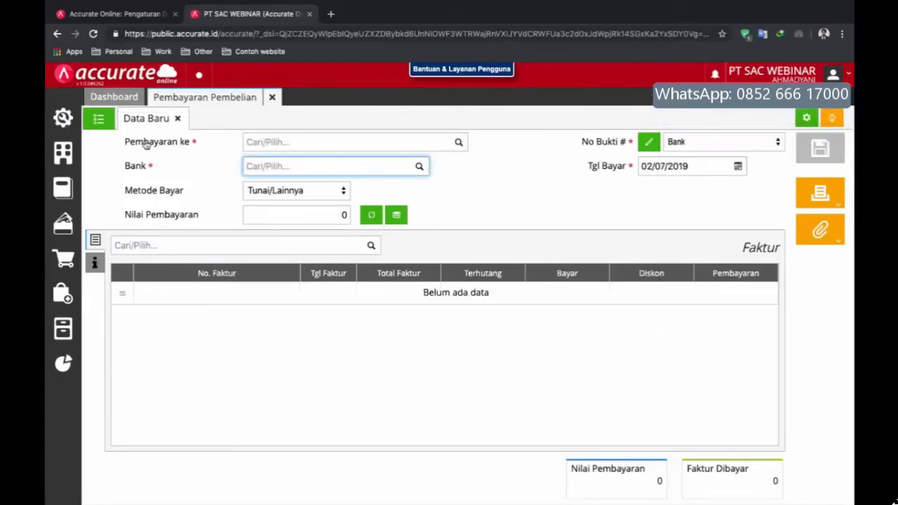
# - Open the saved PT CPS payment from the payment list and view its journal details
pyautogui.click(98, 120)
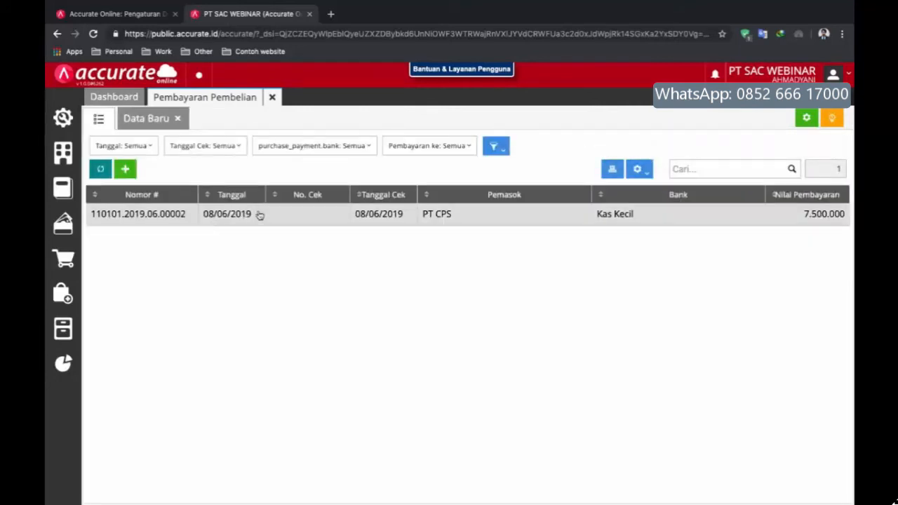
pyautogui.click(259, 215)
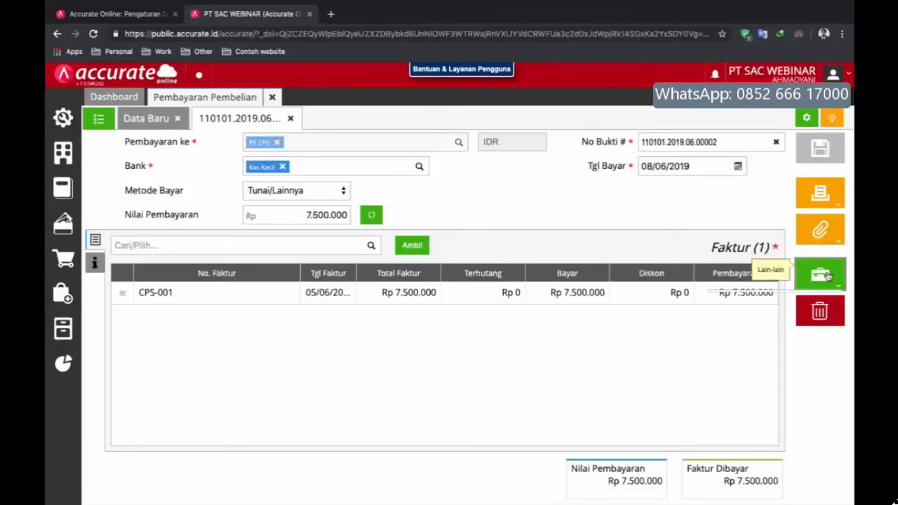
pyautogui.click(809, 286)
pyautogui.click(768, 324)
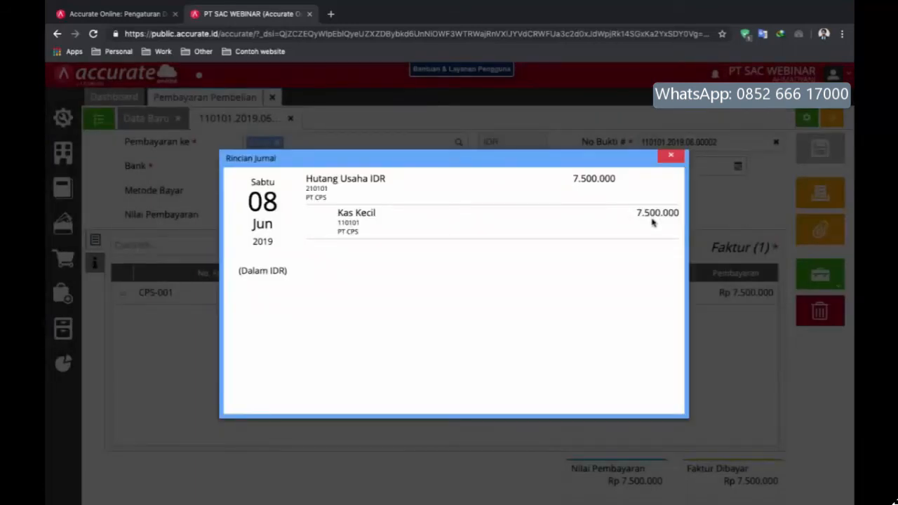
pyautogui.click(672, 158)
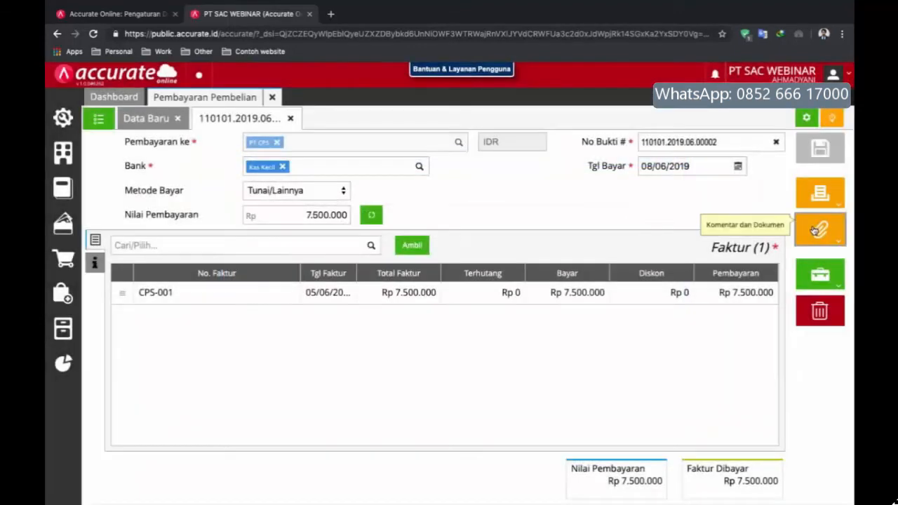
# - View the Dokumen Transaksi attachment dialog of the PT CPS payment, and close the Pembayaran Pembelian module
pyautogui.click(814, 231)
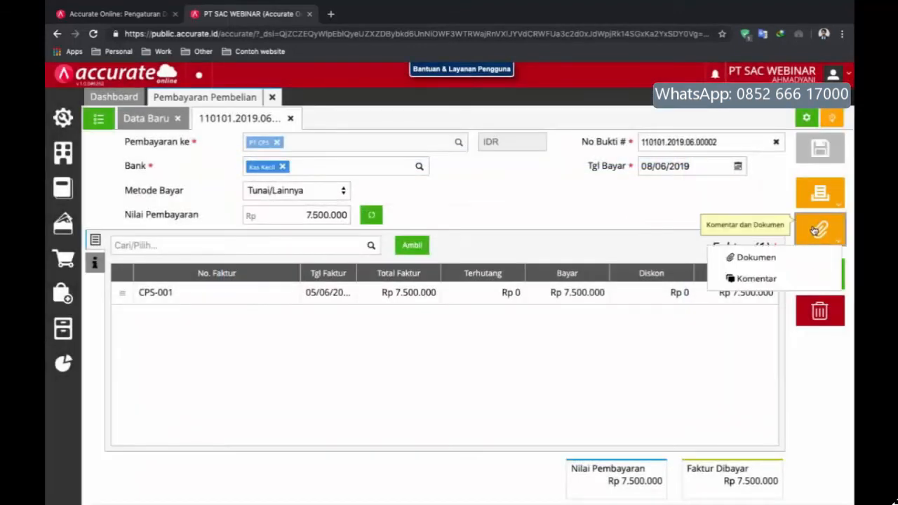
pyautogui.click(756, 257)
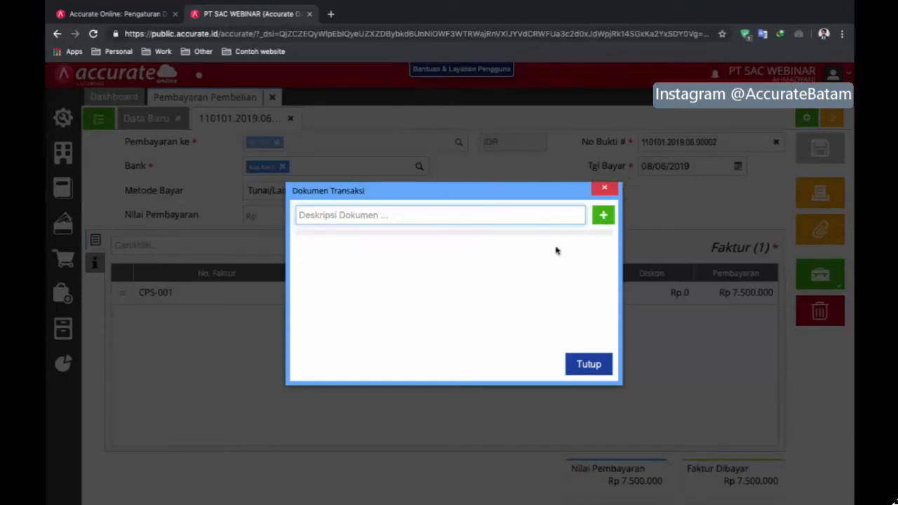
pyautogui.click(605, 191)
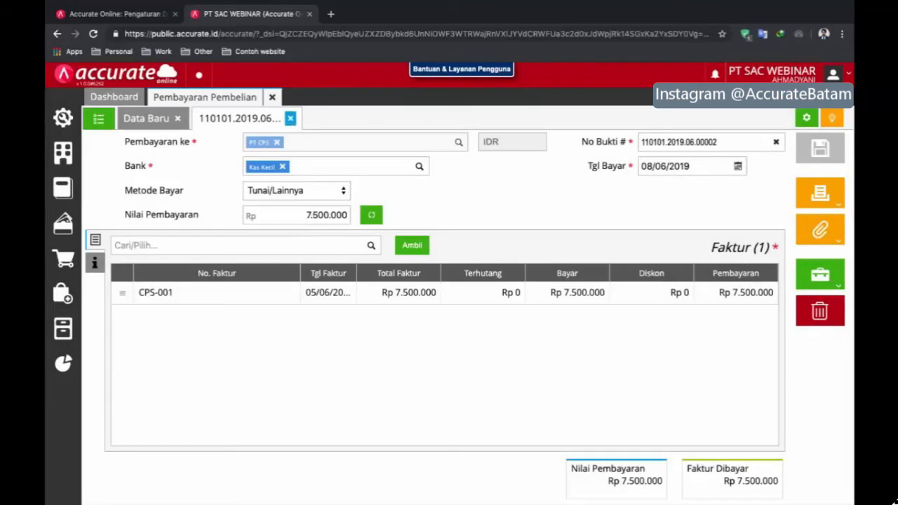
pyautogui.click(275, 98)
# - Display the Histori Bank of Kas Kecil for the period 01/06/2019 to 02/07/2019
pyautogui.moveTo(64, 232)
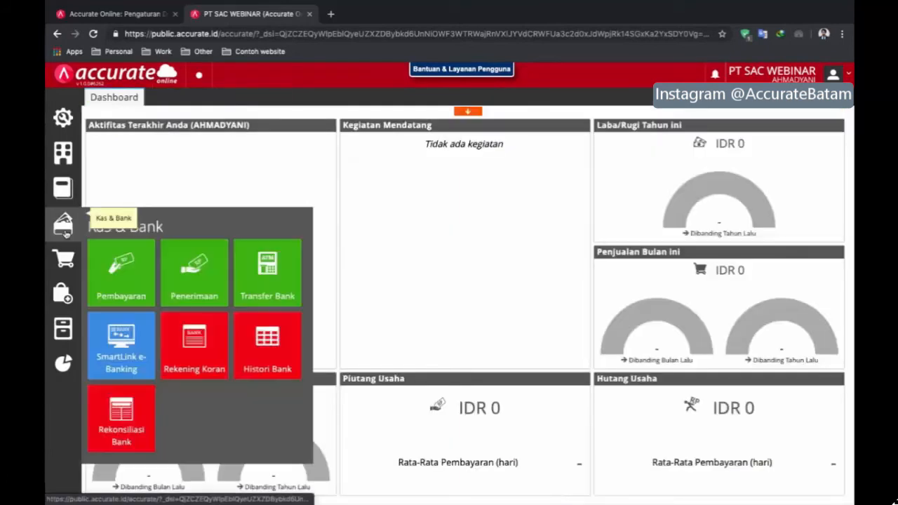
pyautogui.click(247, 344)
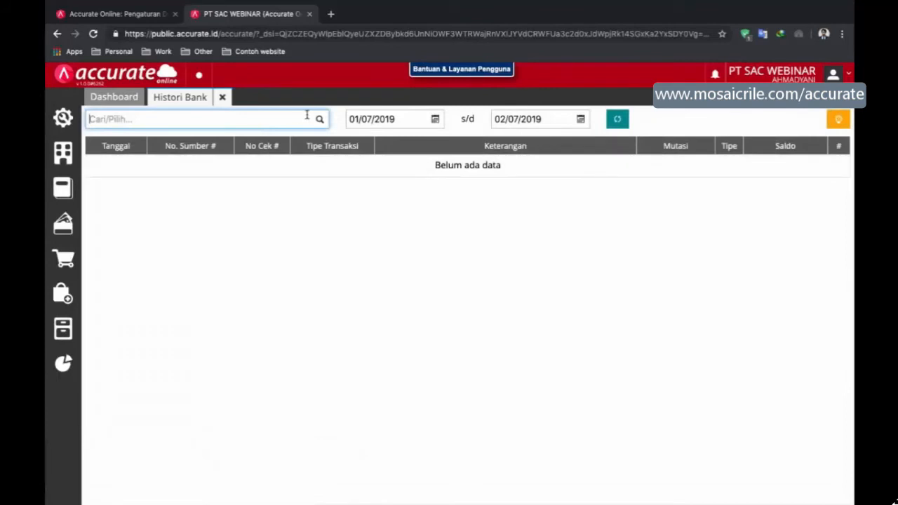
pyautogui.click(317, 121)
pyautogui.click(269, 140)
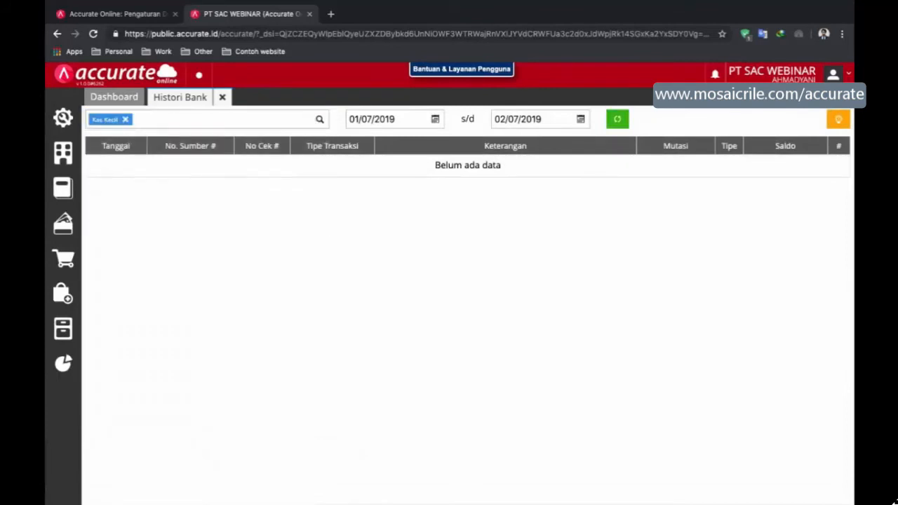
pyautogui.click(435, 119)
pyautogui.click(377, 136)
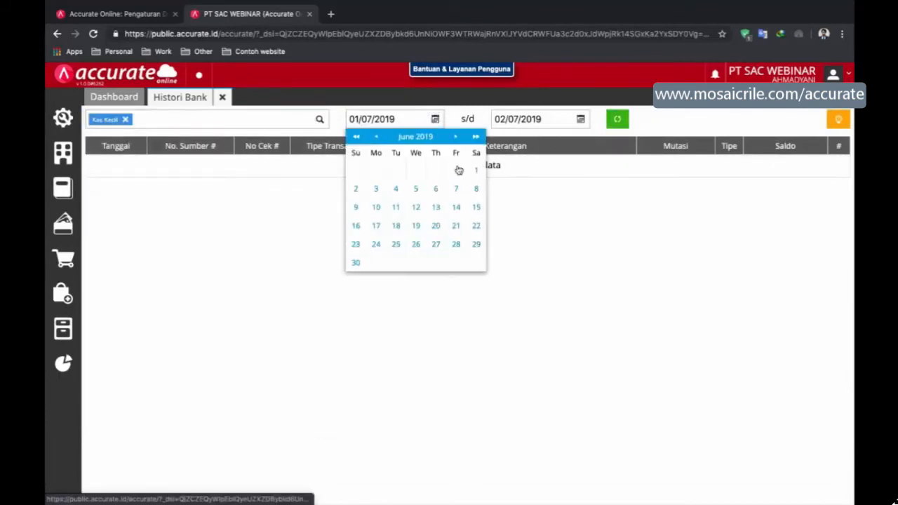
pyautogui.click(476, 171)
pyautogui.click(618, 120)
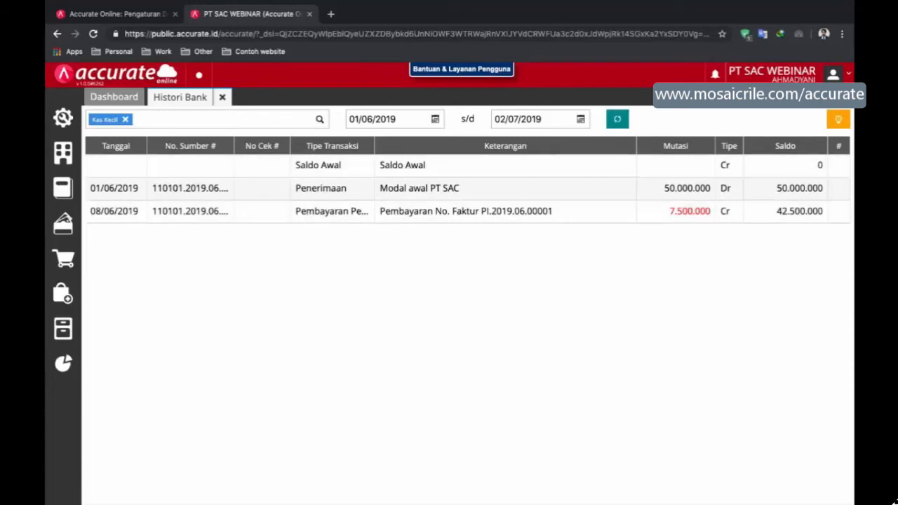
# - Display the Faktur Belum Lunas report from the Hutang reports as of 02/07/2019 for the Kantor Pusat branch
pyautogui.click(70, 360)
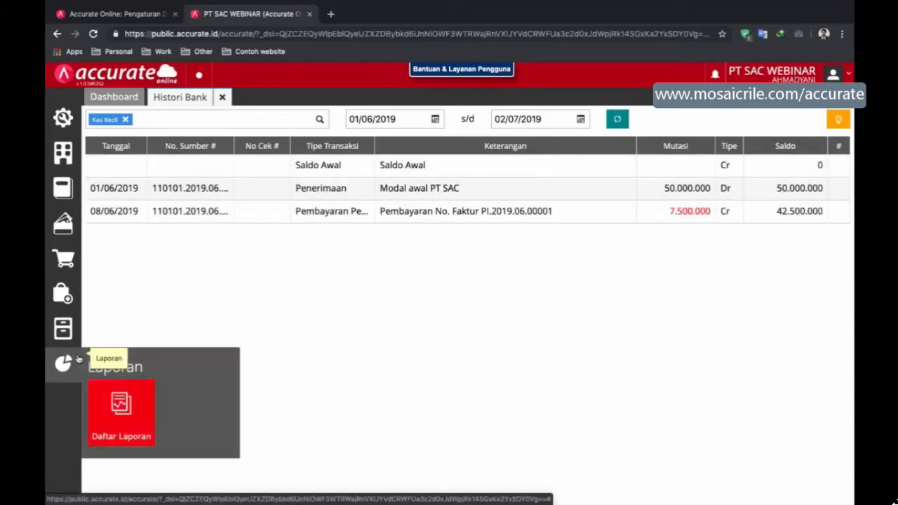
pyautogui.click(121, 405)
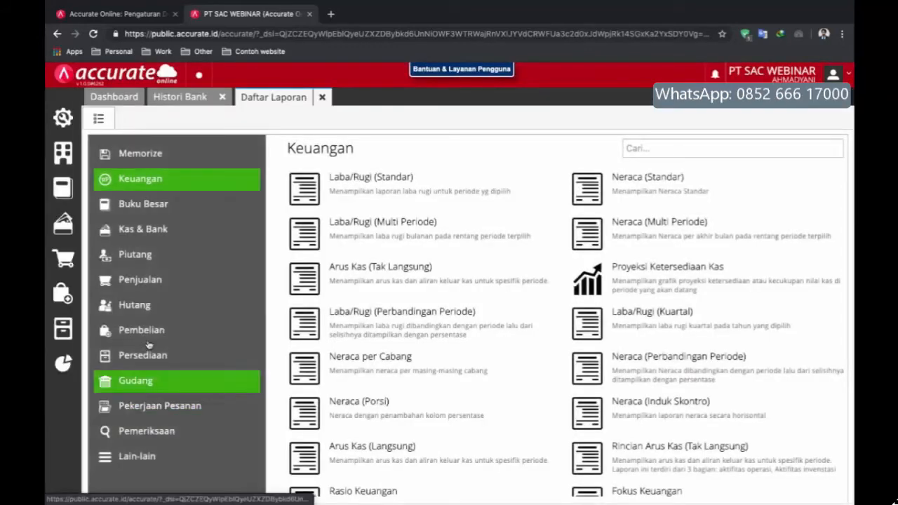
pyautogui.click(175, 304)
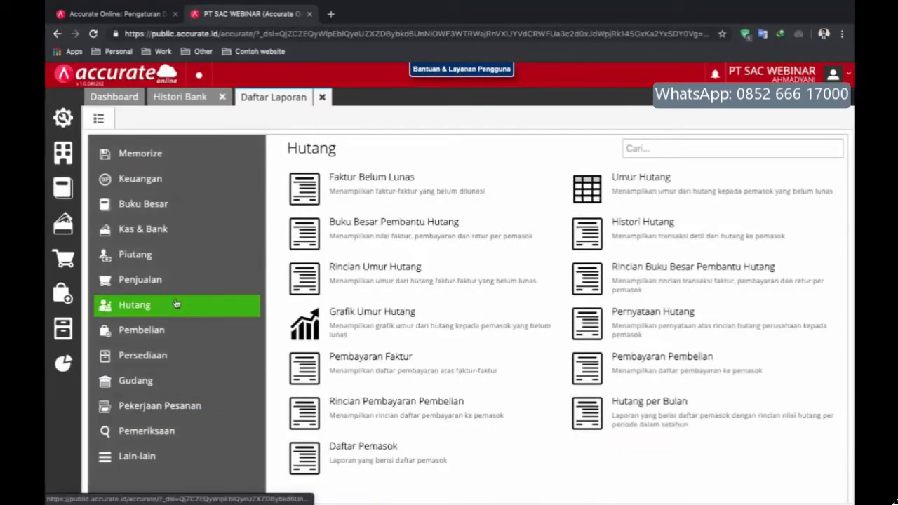
pyautogui.click(358, 181)
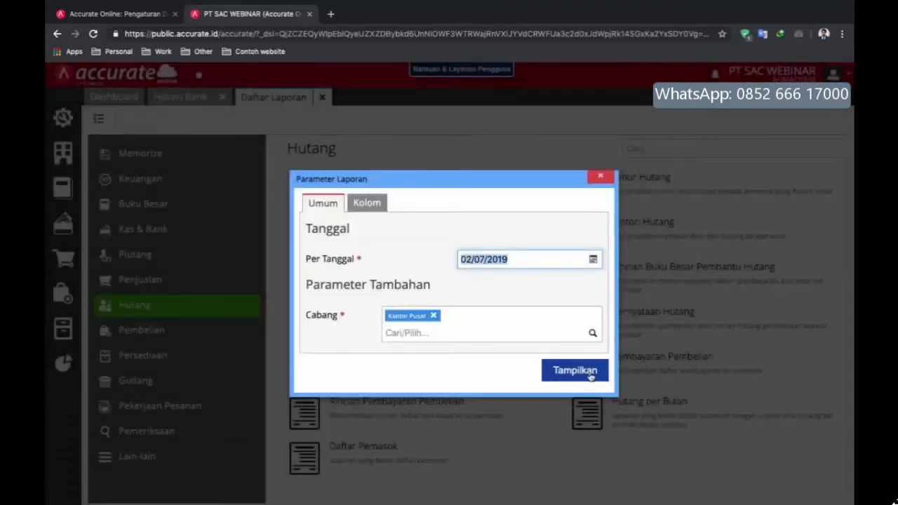
pyautogui.click(585, 372)
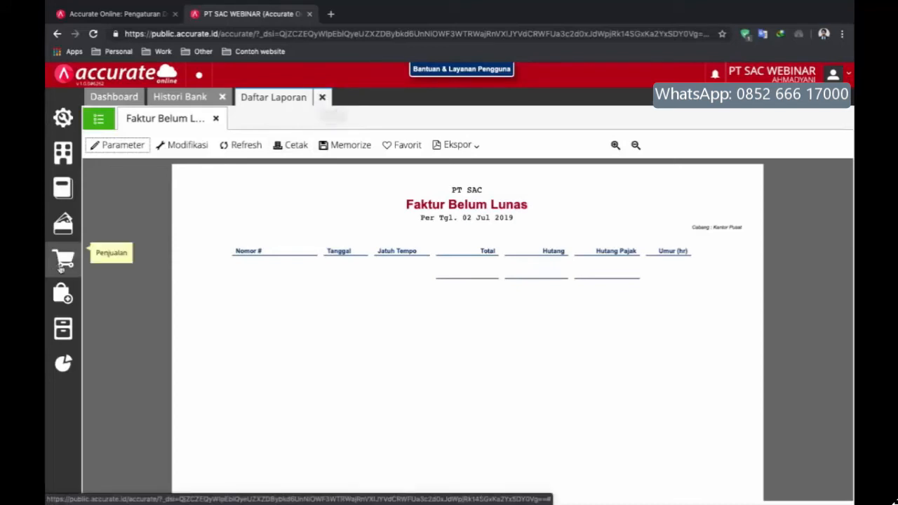
# - Open the saved PT CPS purchase payment, set both the CPS-001 Bayar amount and Nilai Pembayaran to Rp 5.000.000, and save it
pyautogui.click(62, 291)
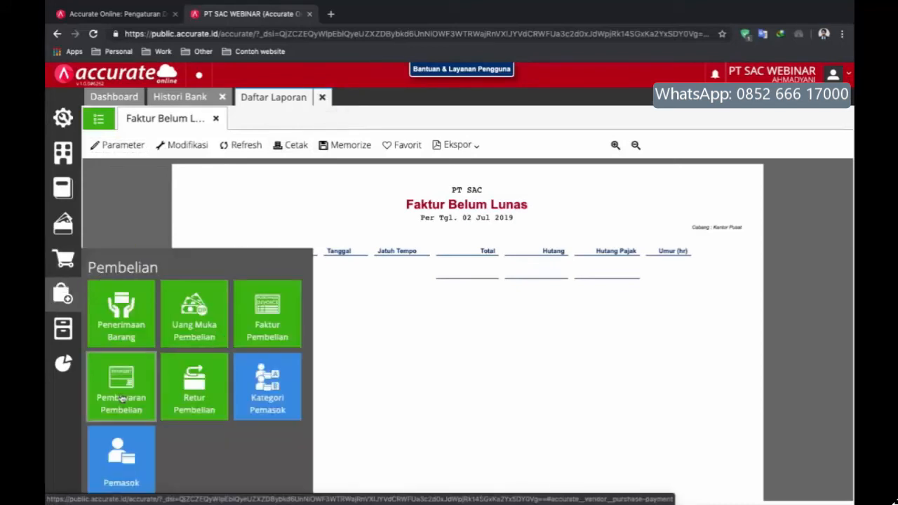
pyautogui.click(121, 386)
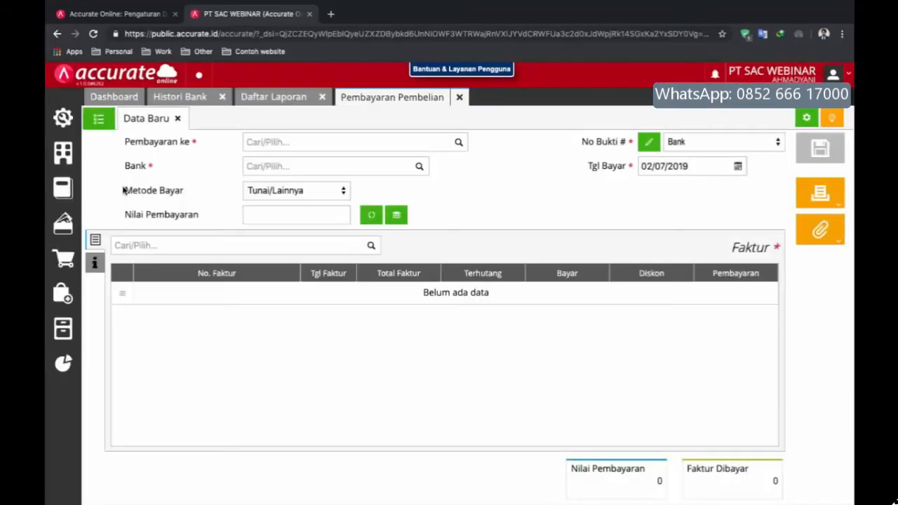
pyautogui.click(98, 120)
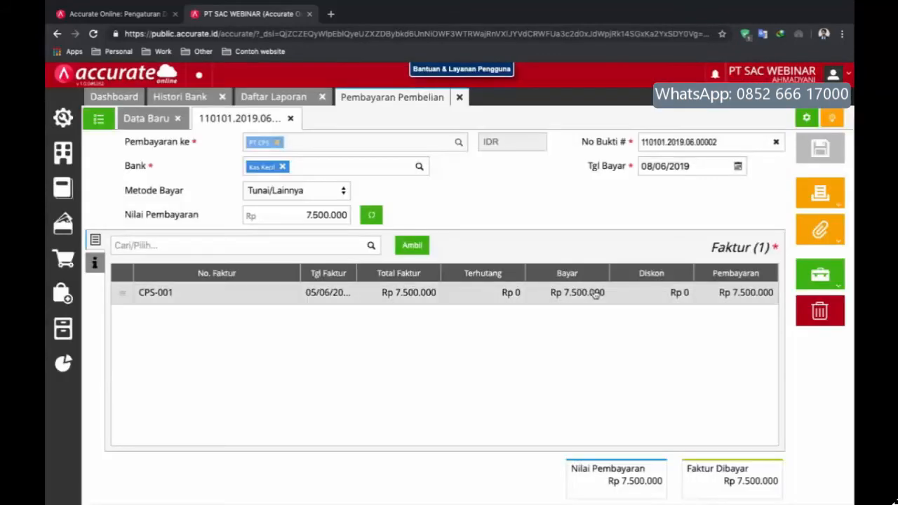
pyautogui.click(595, 295)
pyautogui.click(539, 271)
pyautogui.write('5.000.000')
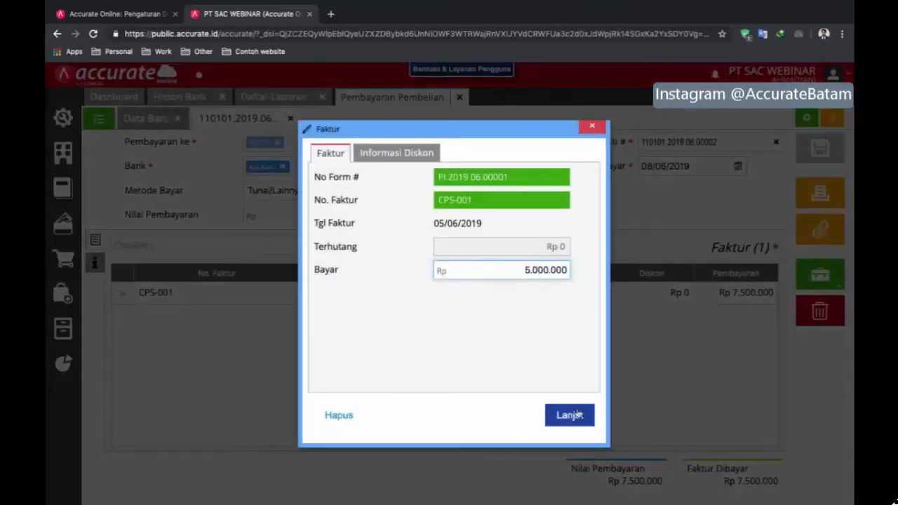
pyautogui.click(570, 415)
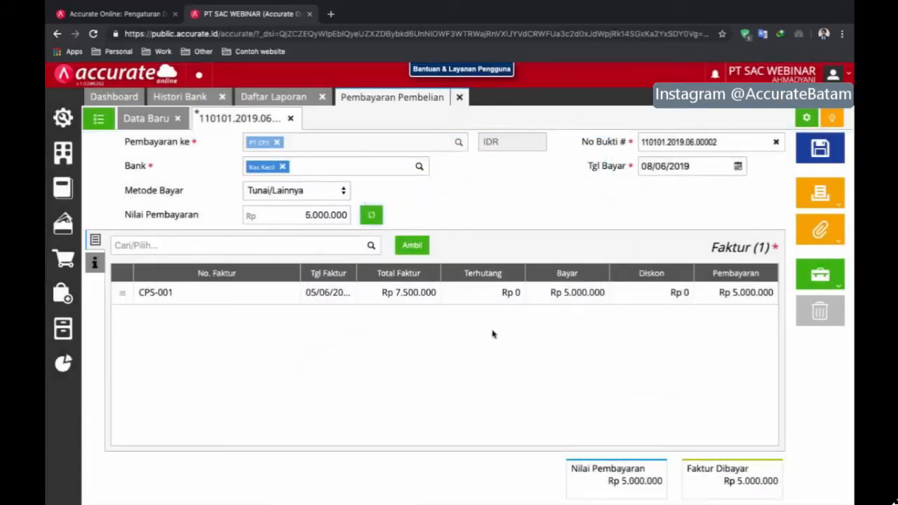
pyautogui.click(820, 149)
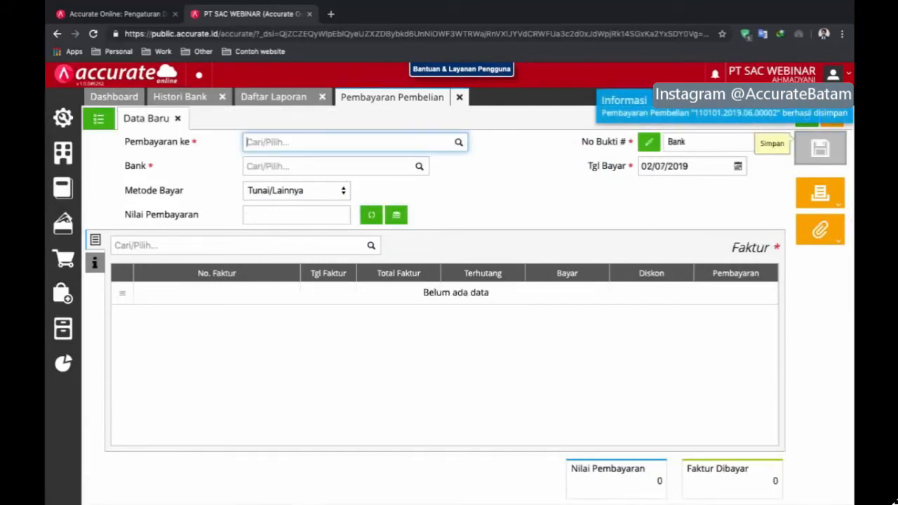
# - Return to the Histori Bank of Kas Kecil and refresh its transactions
pyautogui.click(202, 99)
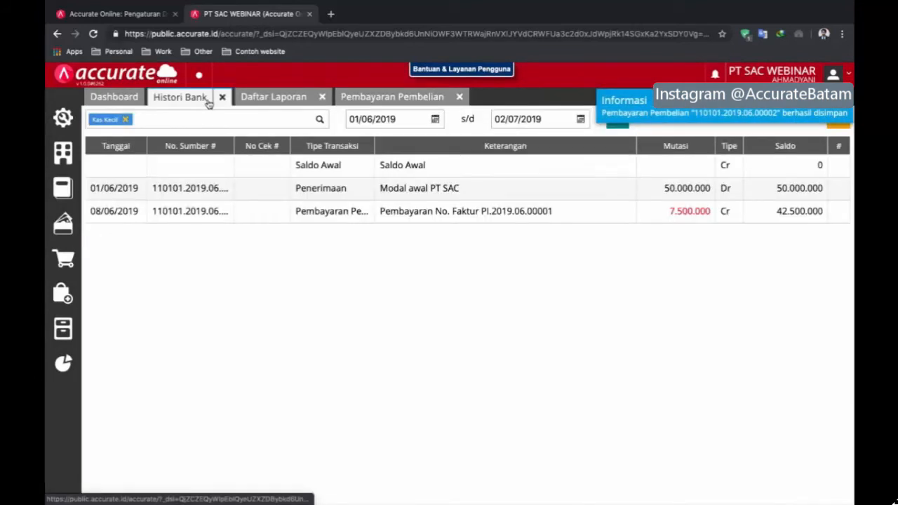
pyautogui.click(618, 118)
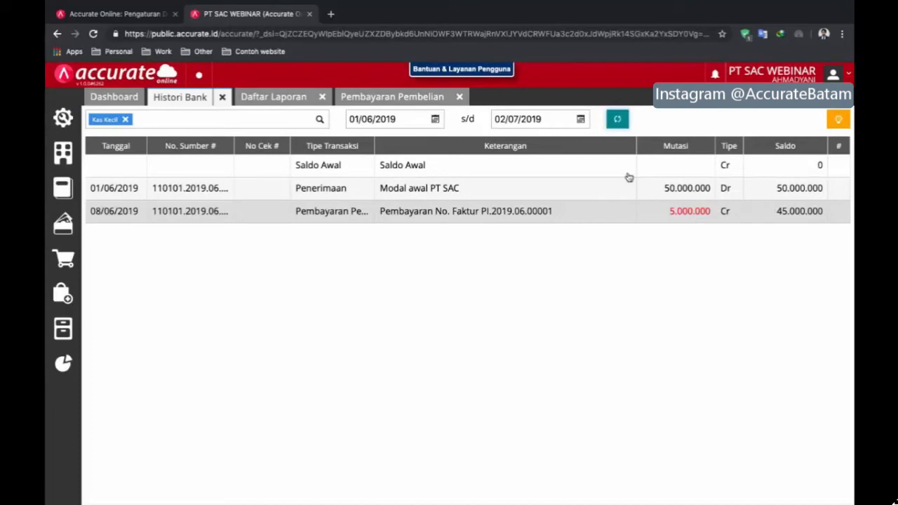
# - Return to the open Faktur Belum Lunas report in Daftar Laporan
pyautogui.click(292, 99)
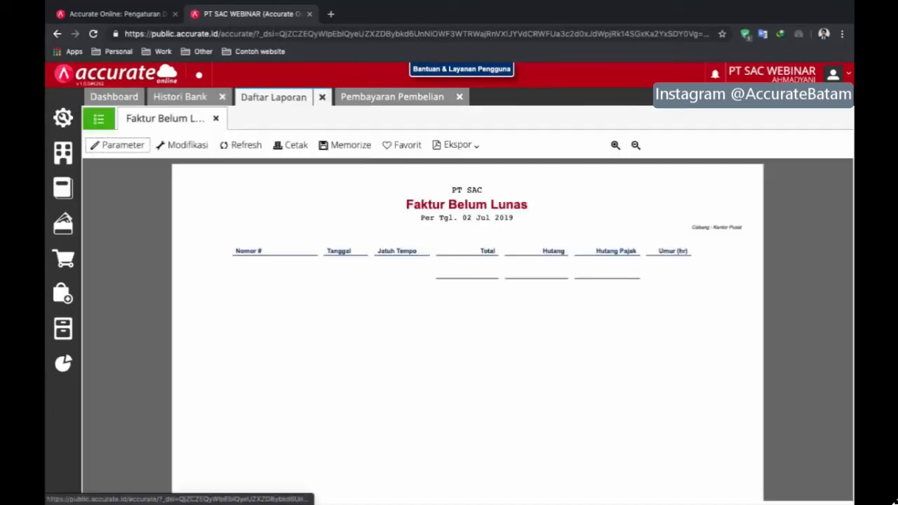
# - Refresh the Faktur Belum Lunas report to check the unpaid purchase invoices, and close the report list
pyautogui.click(241, 149)
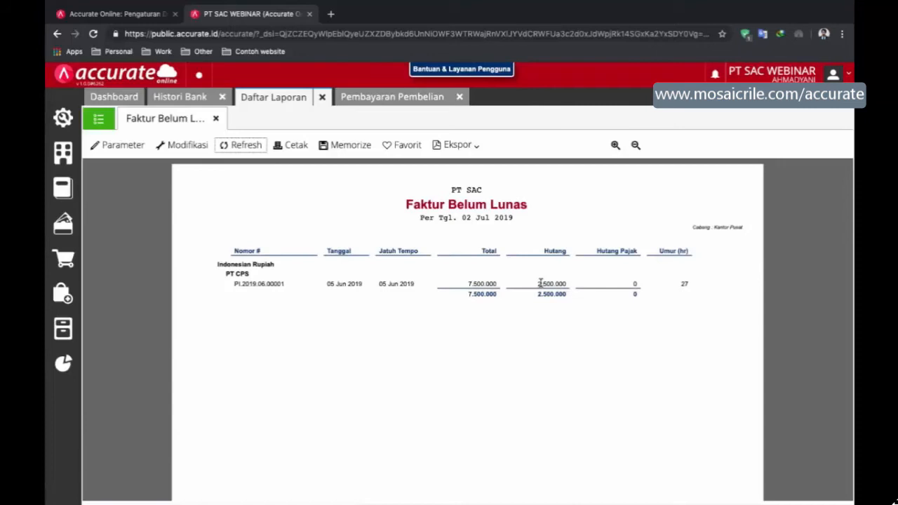
pyautogui.click(322, 99)
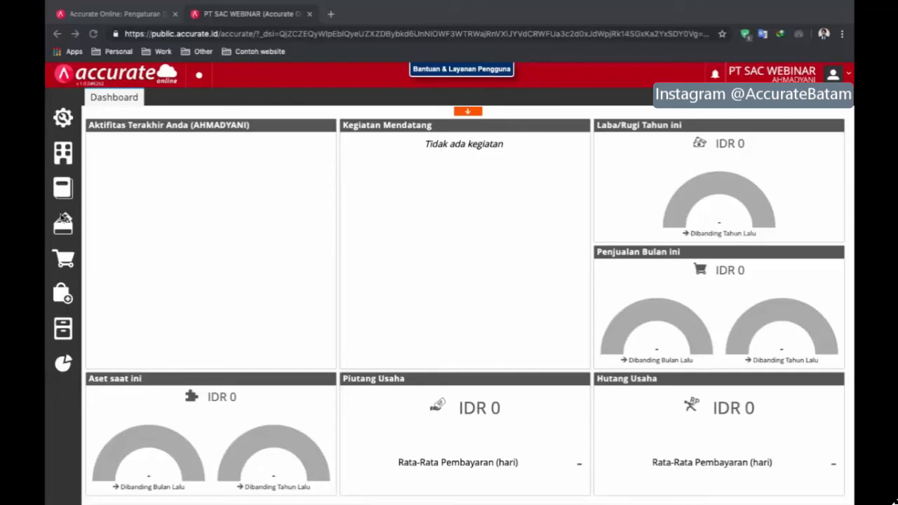
# - View the Buku Besar and Kas & Bank modules, and open and close a blank Pembayaran form
pyautogui.click(63, 188)
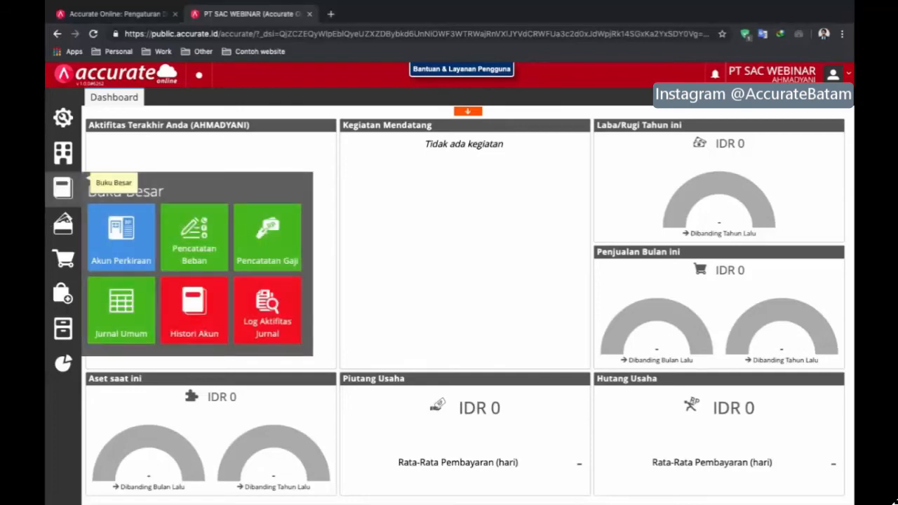
pyautogui.click(62, 188)
pyautogui.click(63, 187)
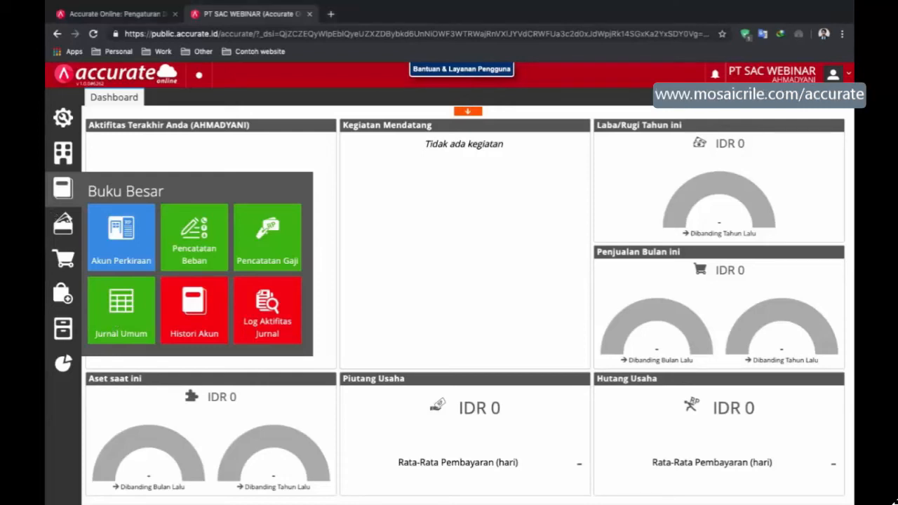
pyautogui.moveTo(64, 223)
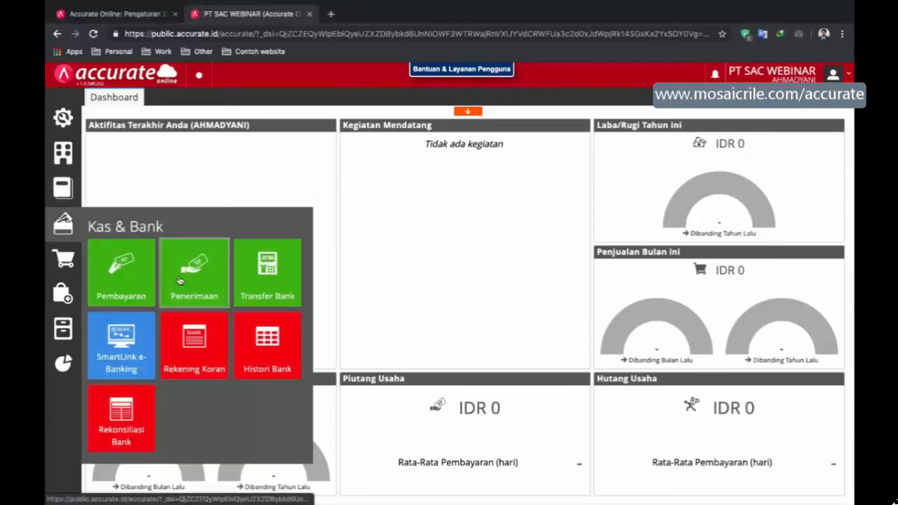
pyautogui.click(123, 280)
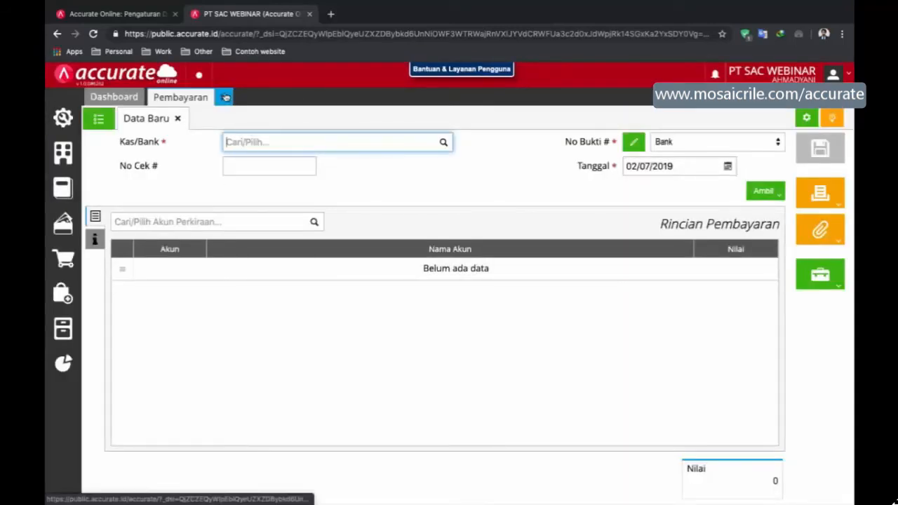
pyautogui.click(225, 98)
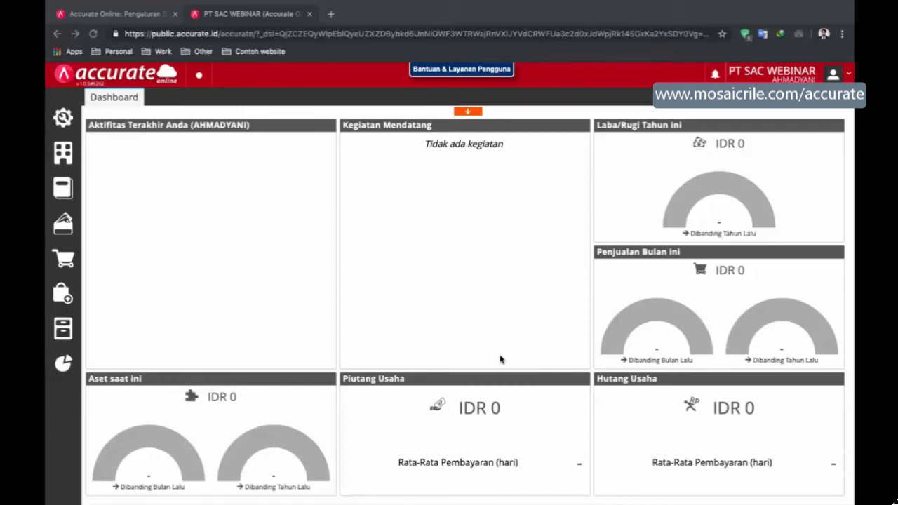
# - Open a blank Karyawan record, and examine the Fitur options in the company preferences
pyautogui.click(64, 153)
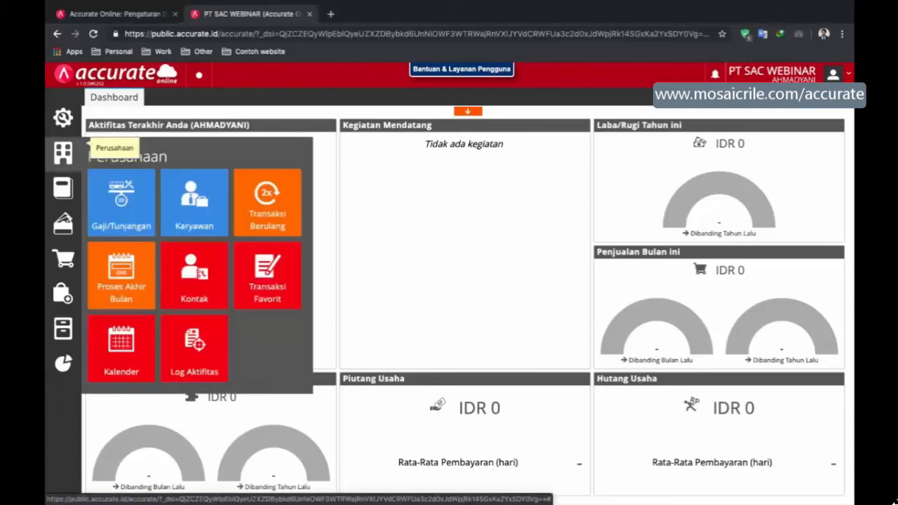
pyautogui.click(174, 209)
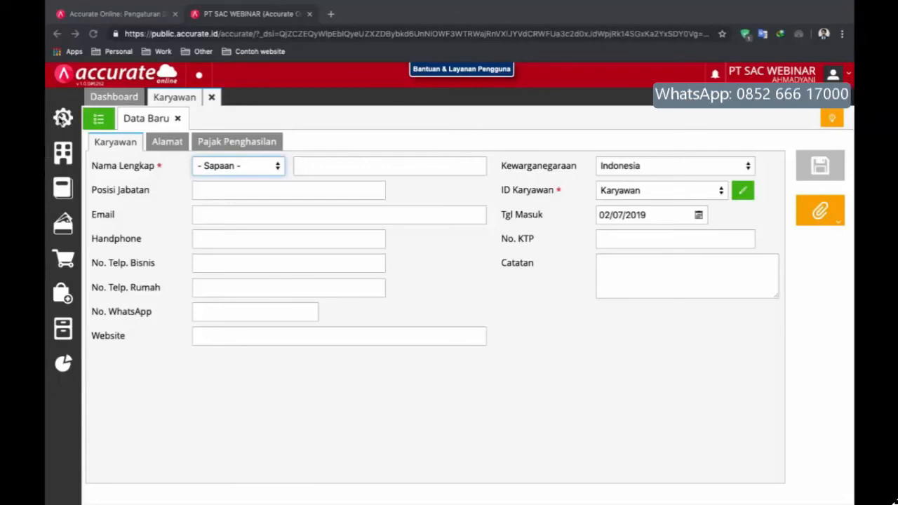
pyautogui.moveTo(63, 117)
pyautogui.click(125, 183)
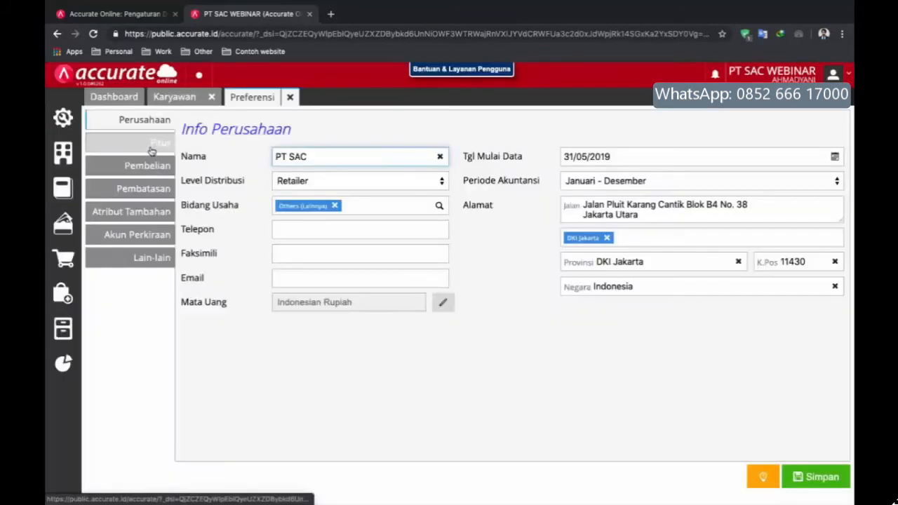
pyautogui.click(153, 143)
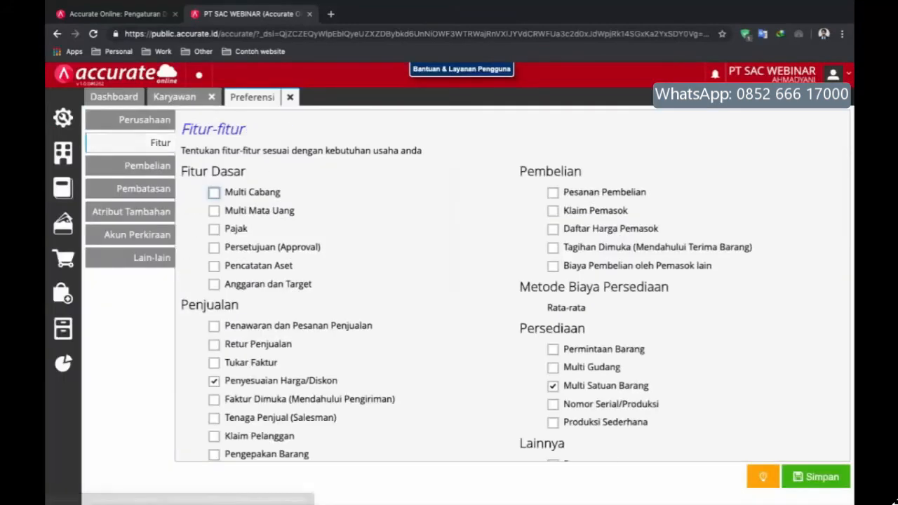
pyautogui.scroll(-2, 515, 286)
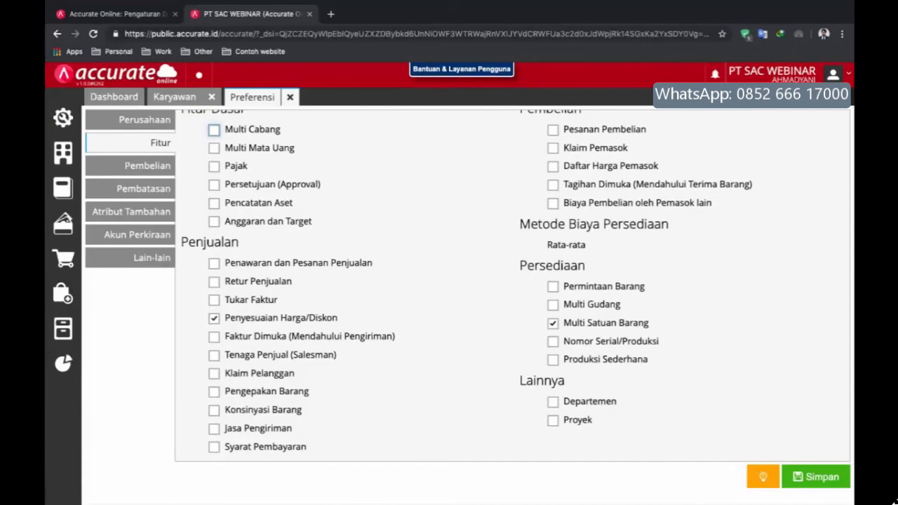
pyautogui.scroll(1, 467, 286)
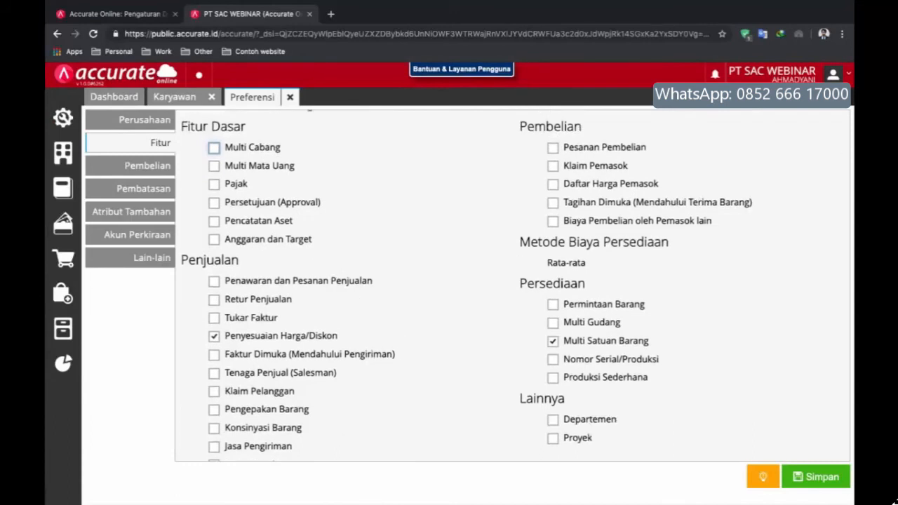
pyautogui.scroll(-1, 189, 153)
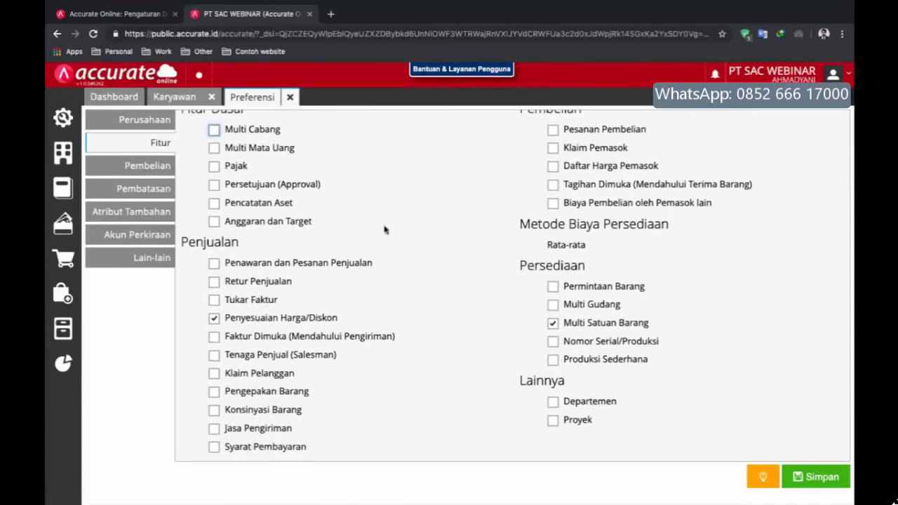
pyautogui.click(160, 129)
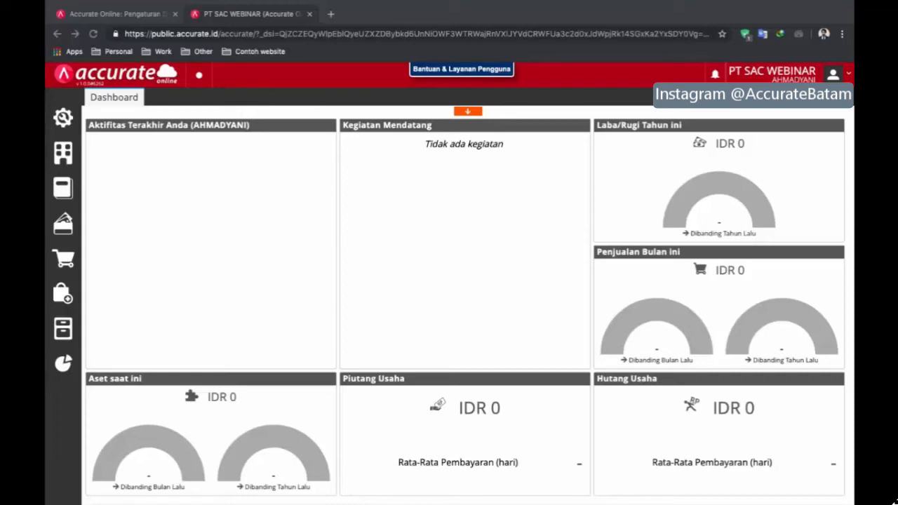
# - Create a new Faktur Penjualan for the customer Toko Cipta Sejahtera dated 10/06/2019
pyautogui.click(74, 260)
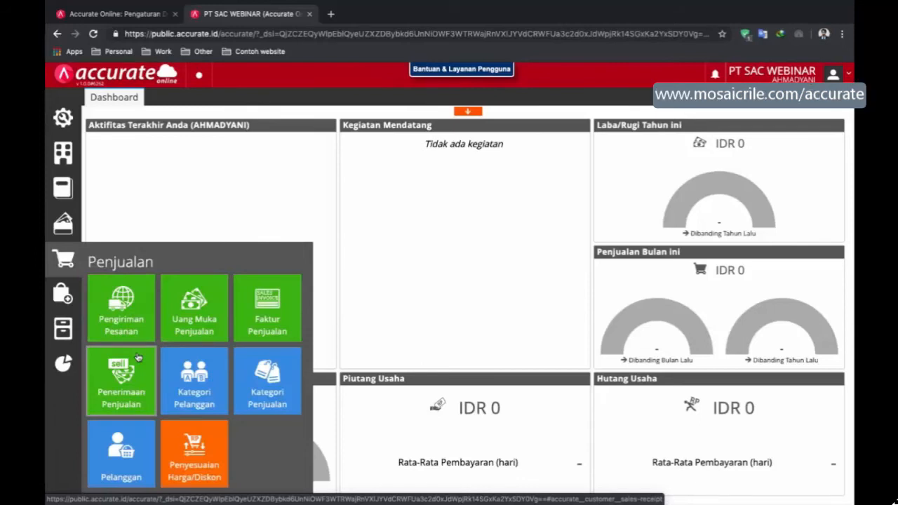
pyautogui.click(281, 328)
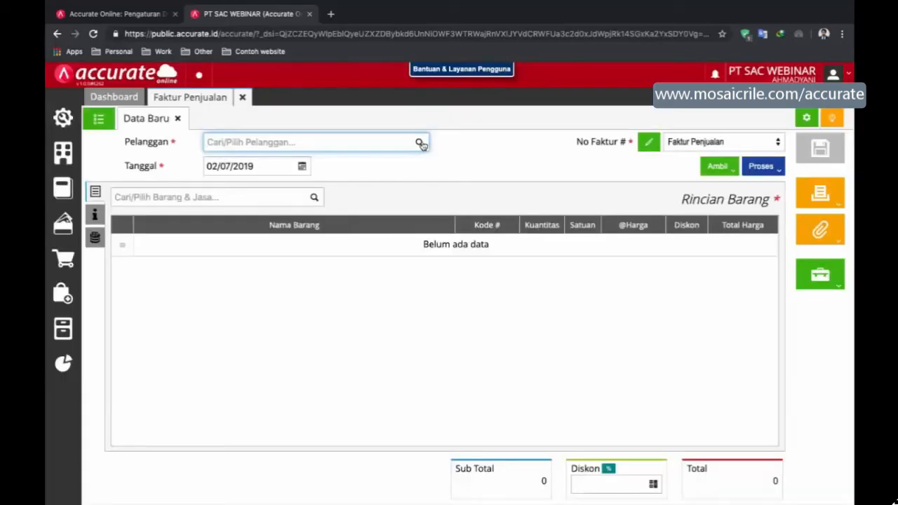
pyautogui.click(420, 143)
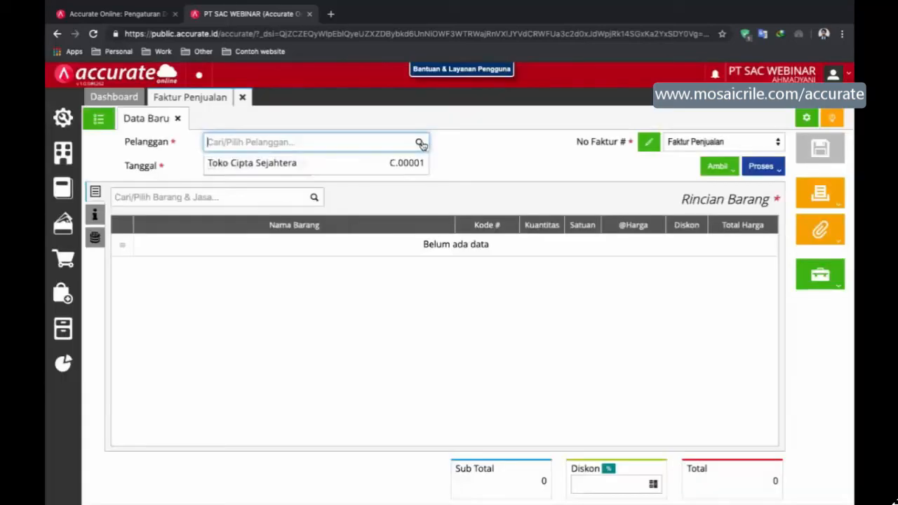
pyautogui.click(411, 162)
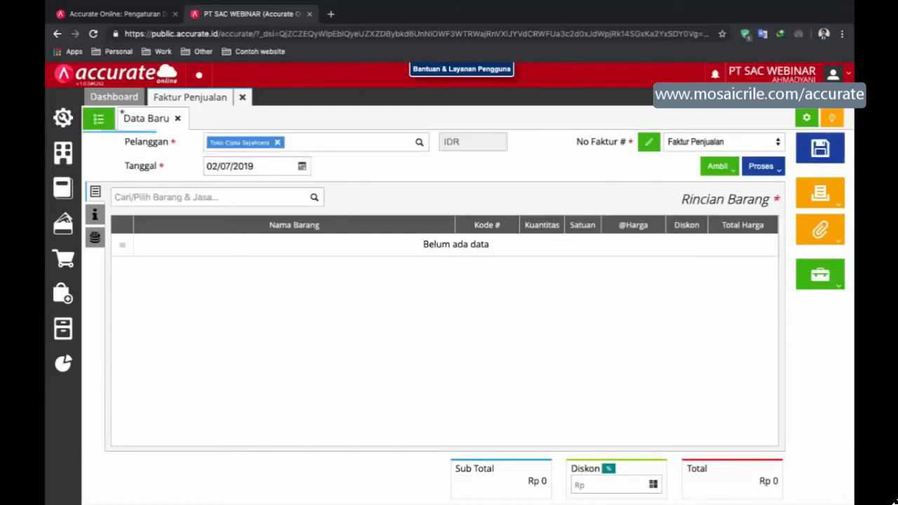
pyautogui.click(304, 167)
pyautogui.click(233, 184)
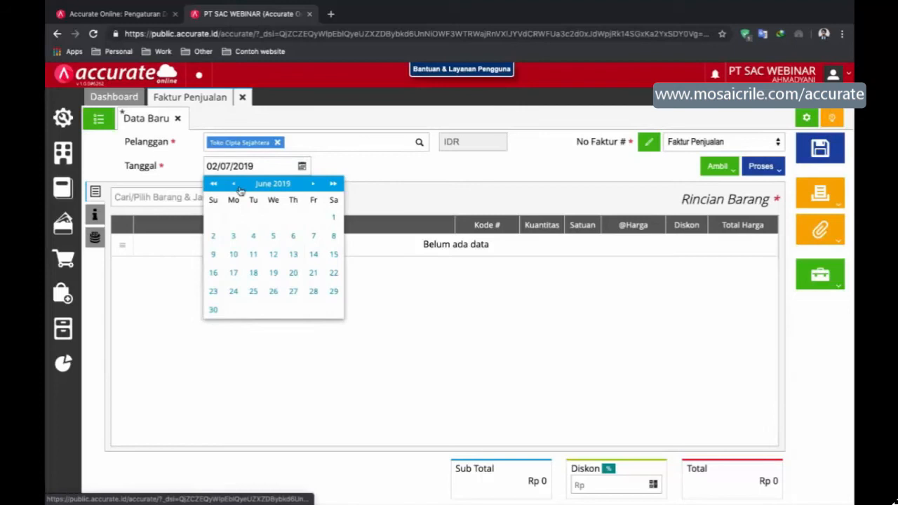
pyautogui.click(234, 255)
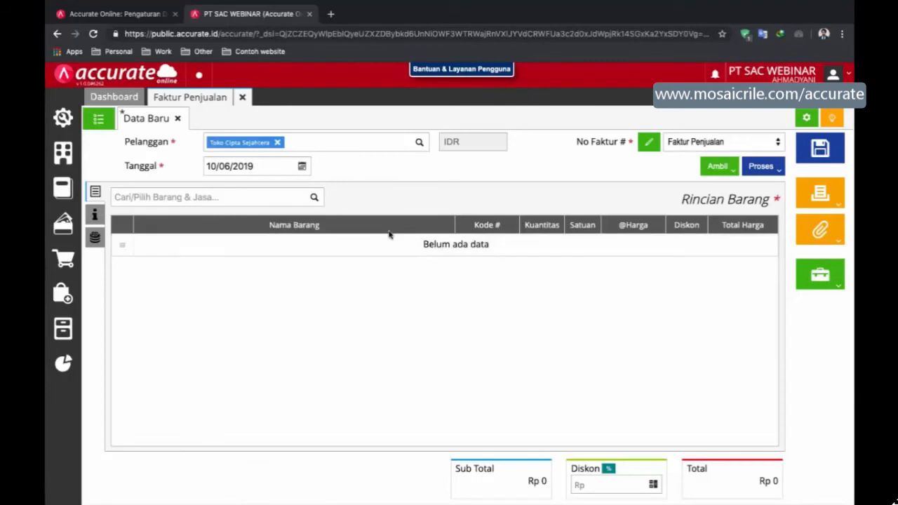
# - Add 3 LUSIN of Kemeja Pria Lengan Panjang to the sales invoice at a unit price of Rp 1.800.000
pyautogui.click(286, 195)
pyautogui.write('kem')
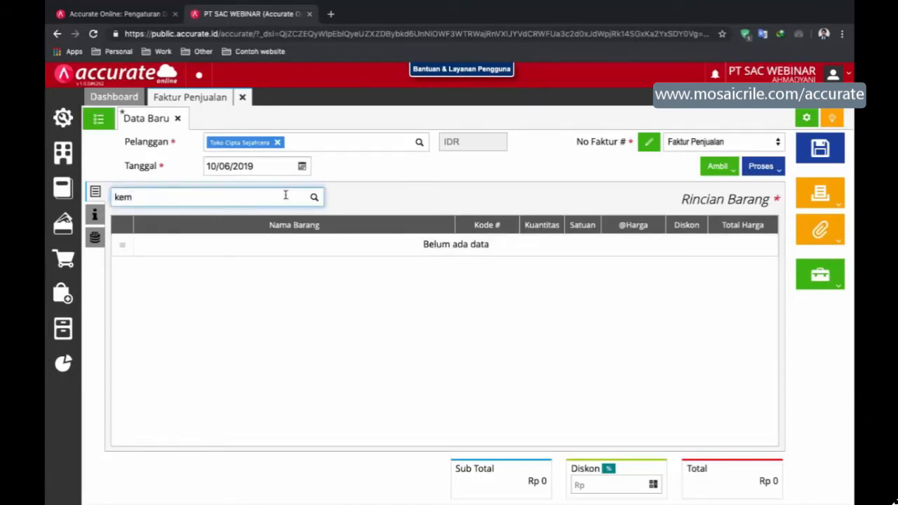
pyautogui.click(256, 226)
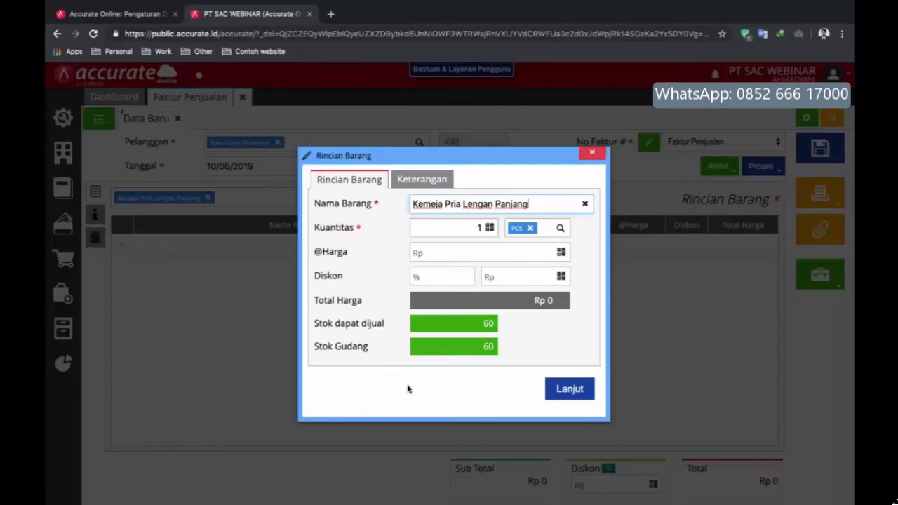
pyautogui.click(477, 228)
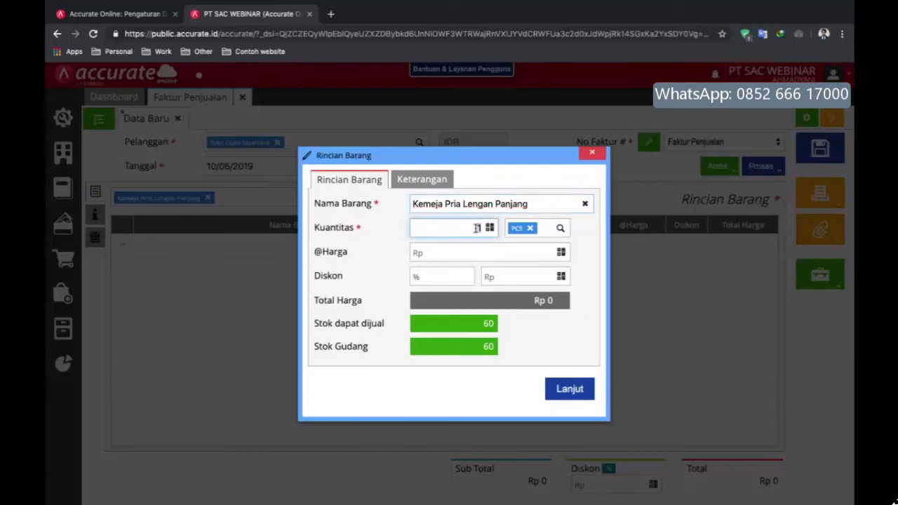
pyautogui.write('3')
pyautogui.click(561, 232)
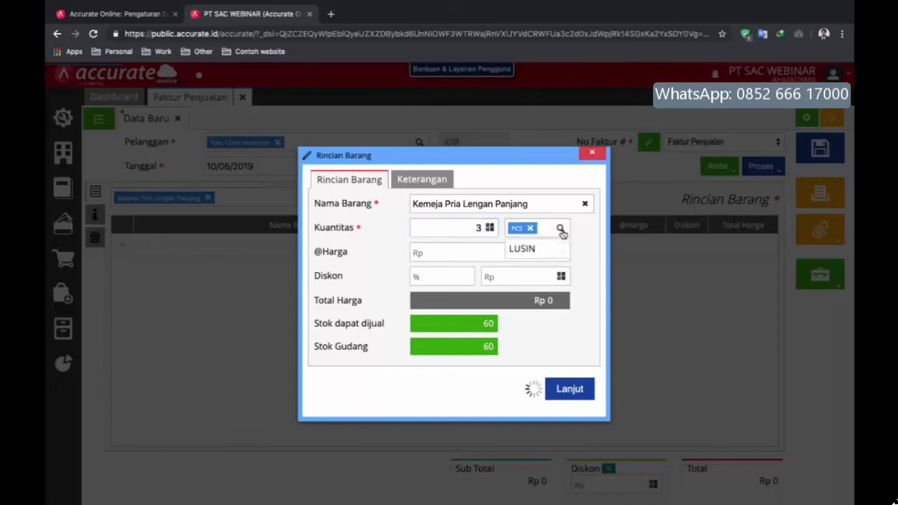
pyautogui.click(525, 249)
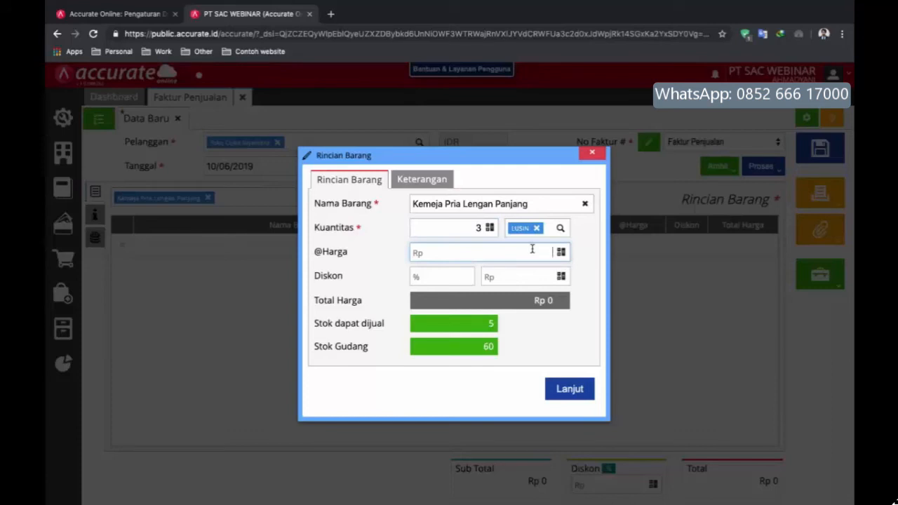
pyautogui.write('1.800.')
pyautogui.write('000')
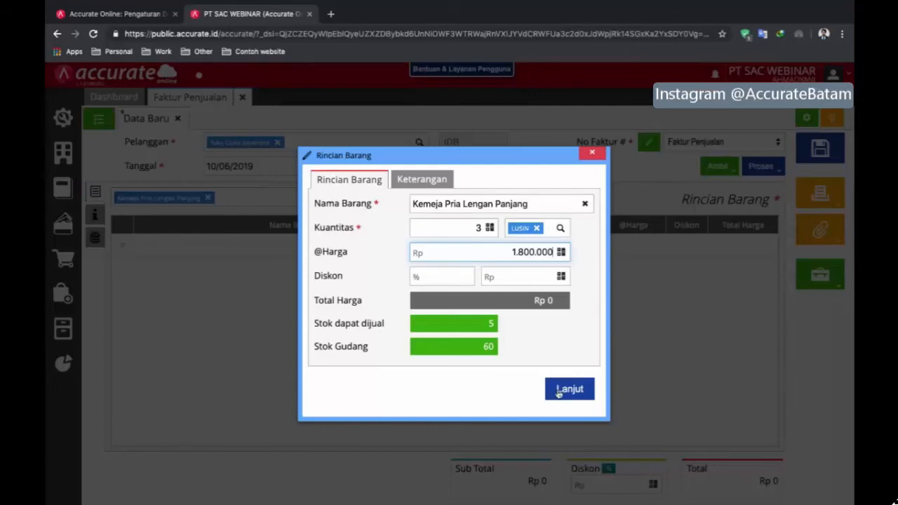
pyautogui.click(558, 391)
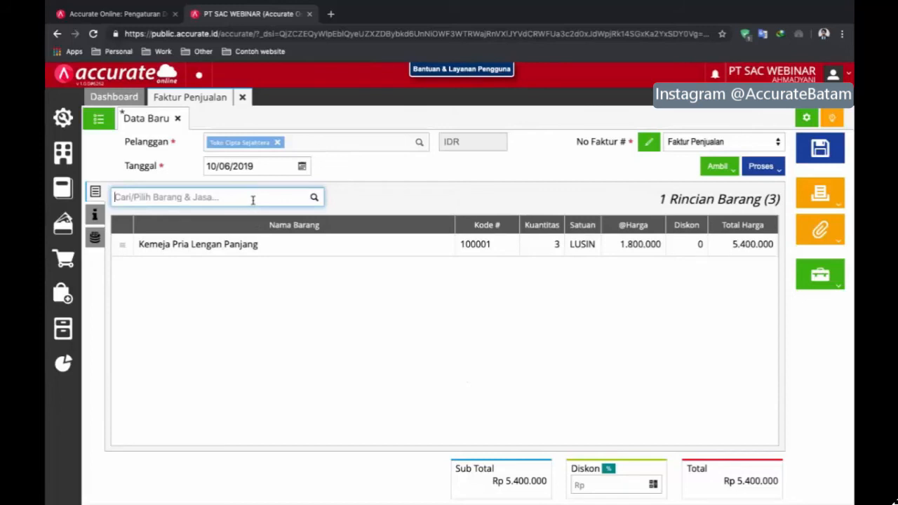
# - Create and save a Barang & Jasa item named Jasa Jahit with the item type Jasa, and return to the sales invoice
pyautogui.write('jasa')
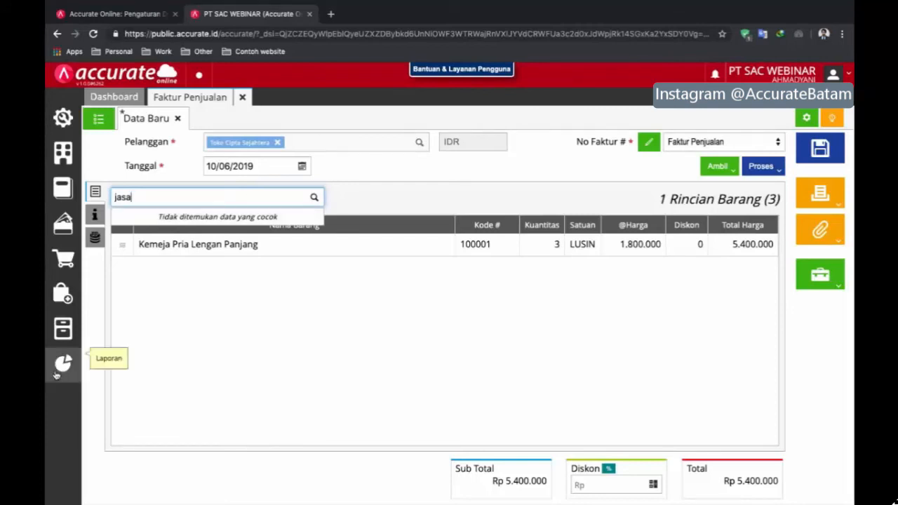
pyautogui.click(61, 334)
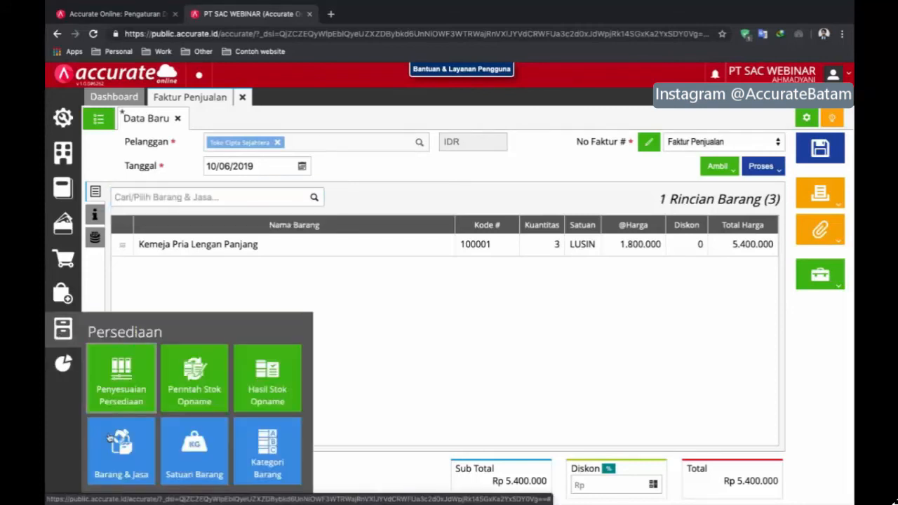
pyautogui.click(116, 457)
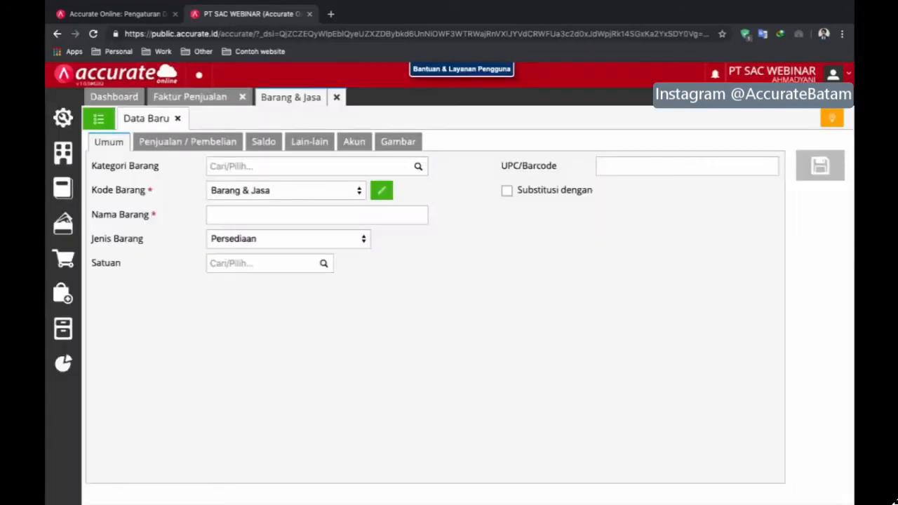
pyautogui.click(316, 241)
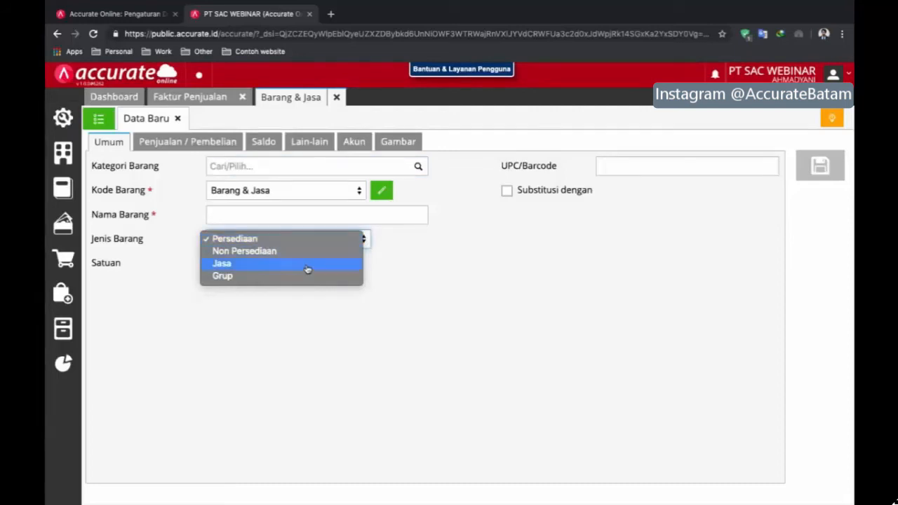
pyautogui.click(308, 264)
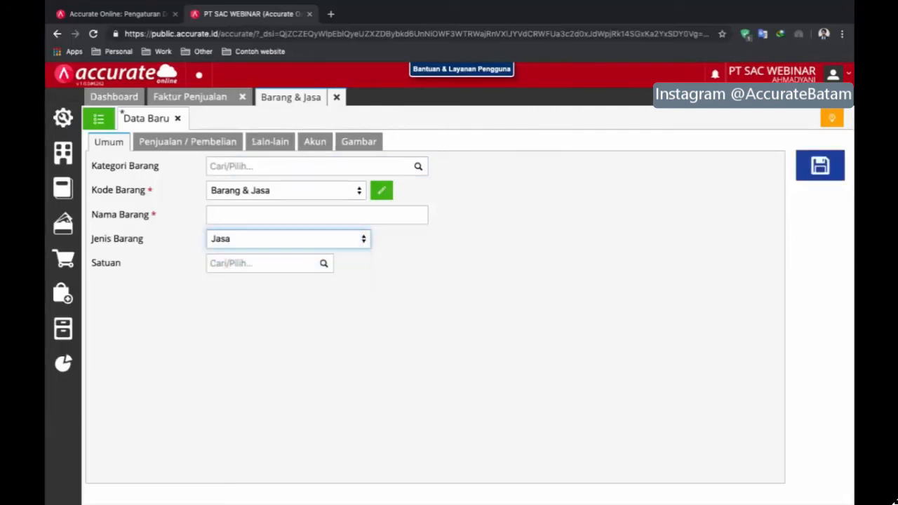
pyautogui.click(327, 211)
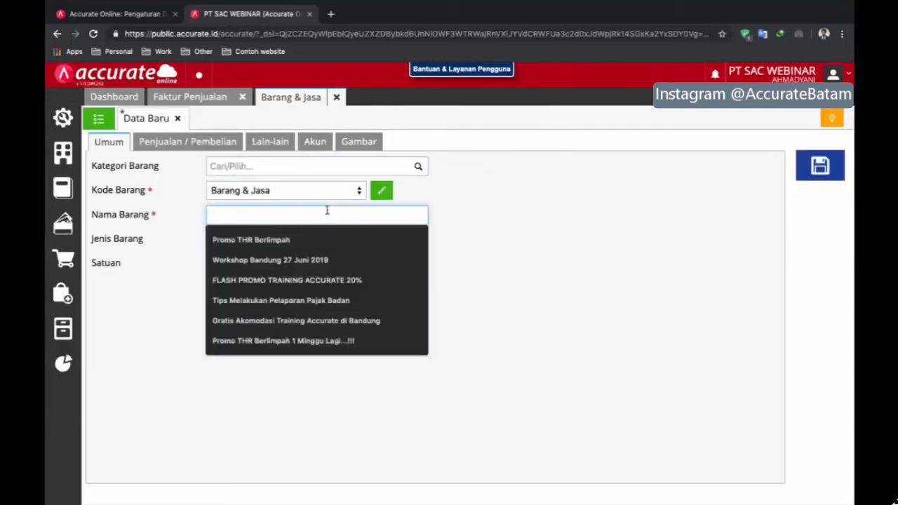
pyautogui.write('J')
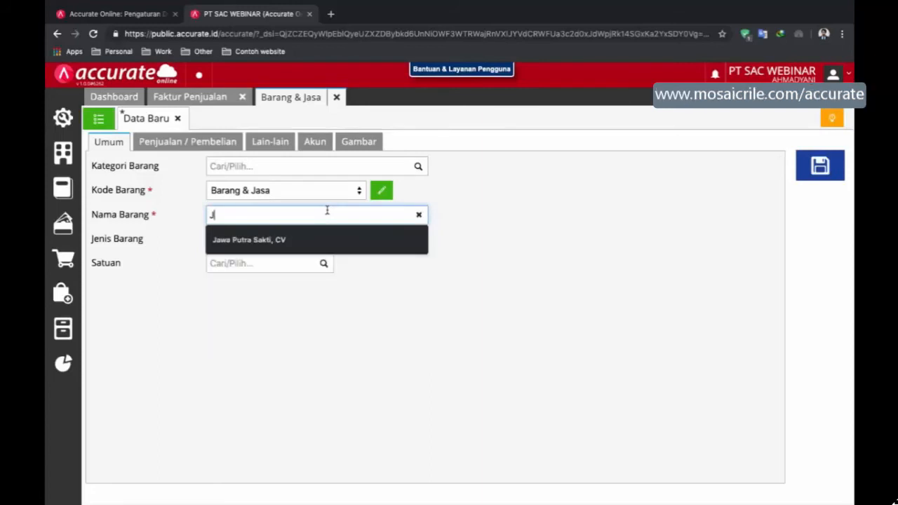
pyautogui.write('asa Jahit')
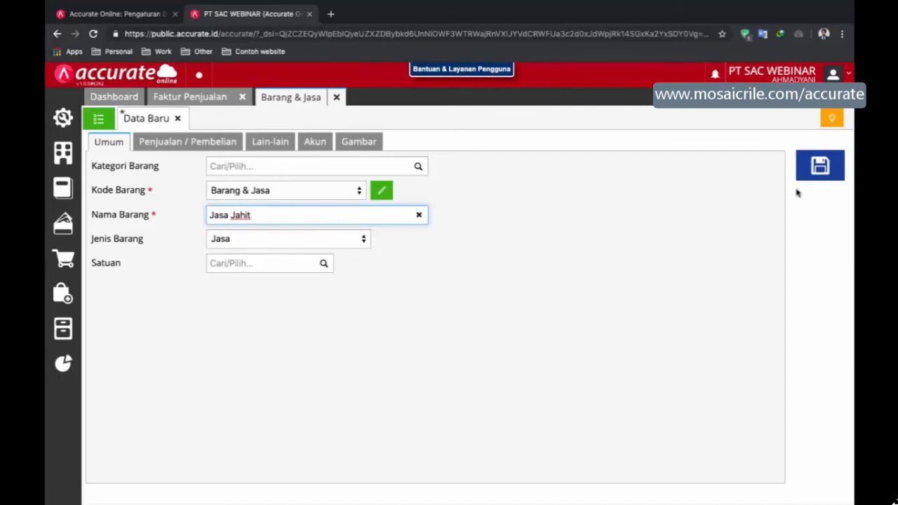
pyautogui.click(822, 168)
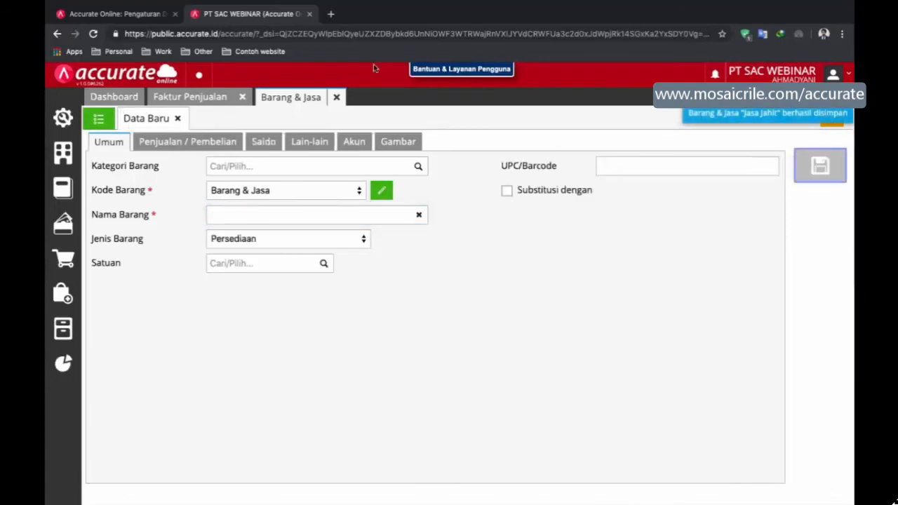
pyautogui.click(336, 97)
# - Add 1 Jasa Jahit to the sales invoice at a unit price of Rp 200.000
pyautogui.click(282, 199)
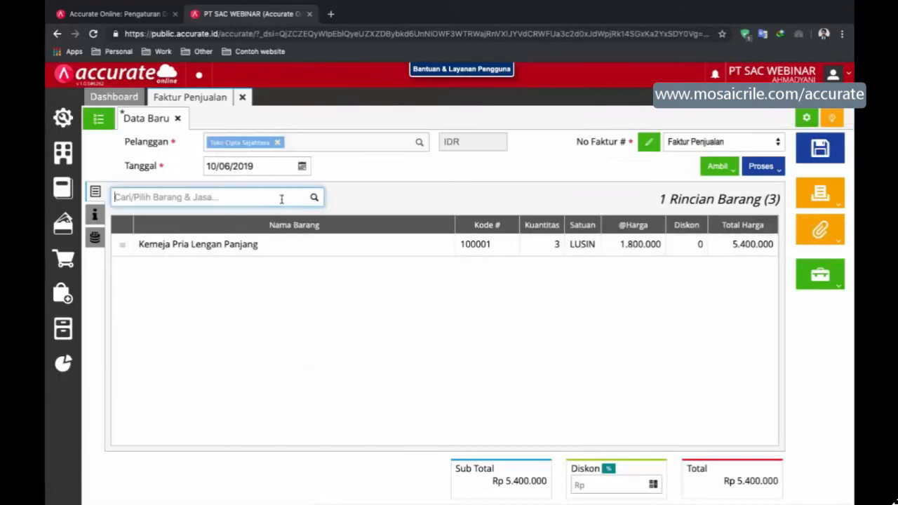
pyautogui.write('jasa')
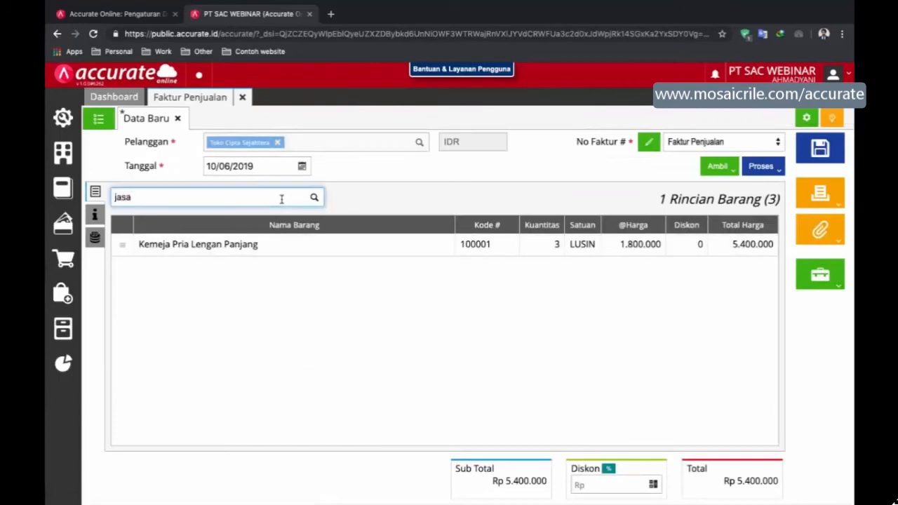
pyautogui.click(263, 229)
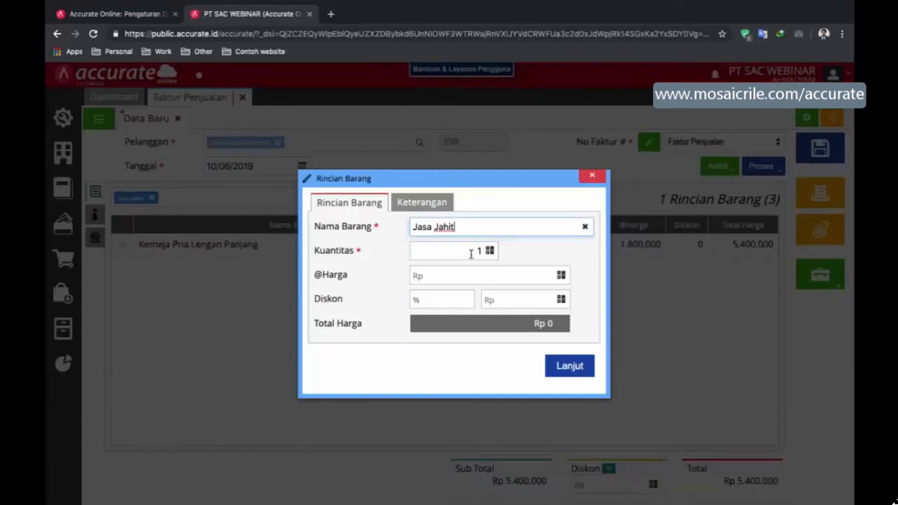
pyautogui.click(474, 273)
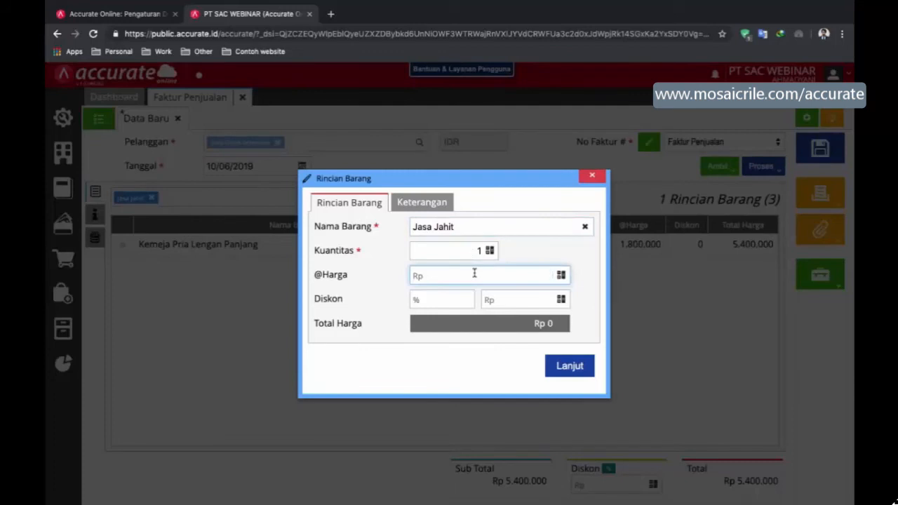
pyautogui.write('2000000')
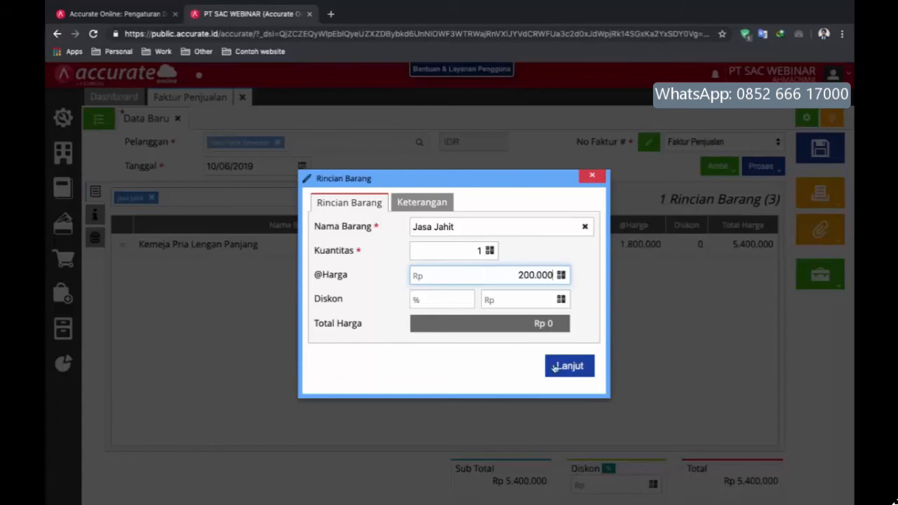
pyautogui.click(561, 366)
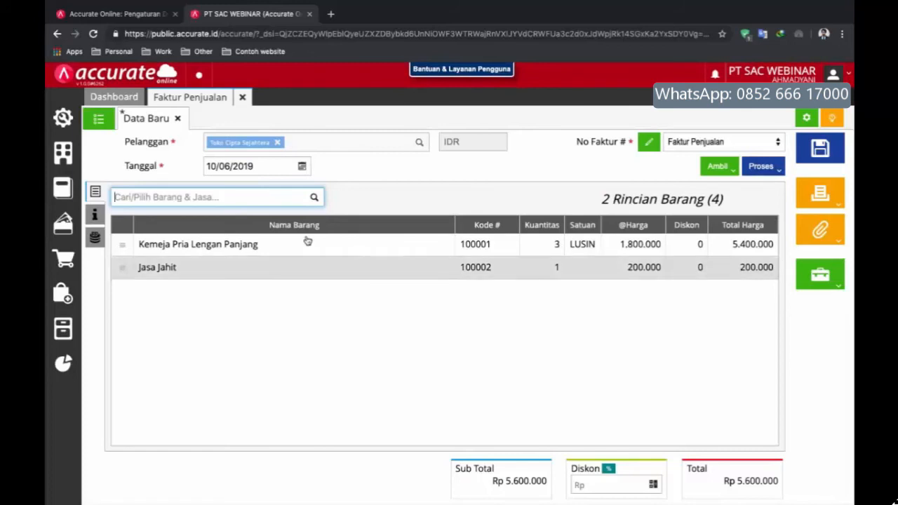
# - View the invoice's Info lainnya and Biaya Lainnya sections, and return to the item details
pyautogui.click(94, 215)
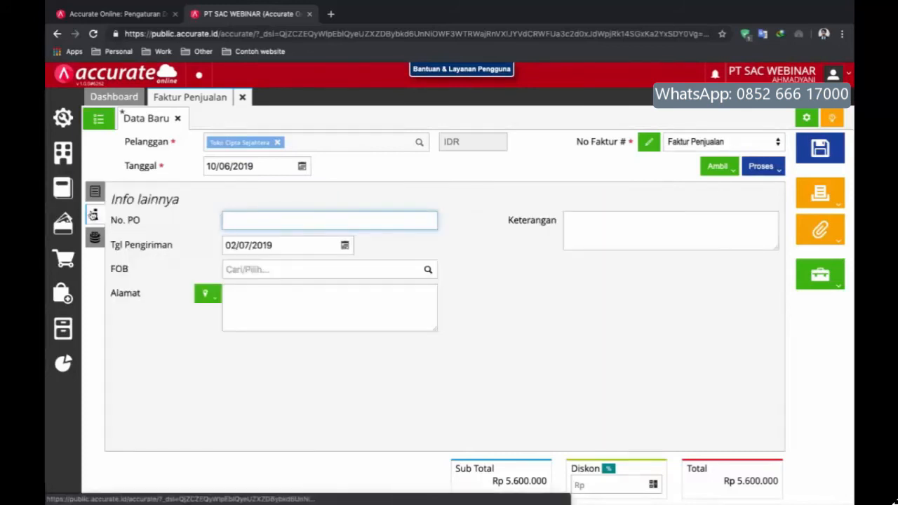
pyautogui.click(96, 237)
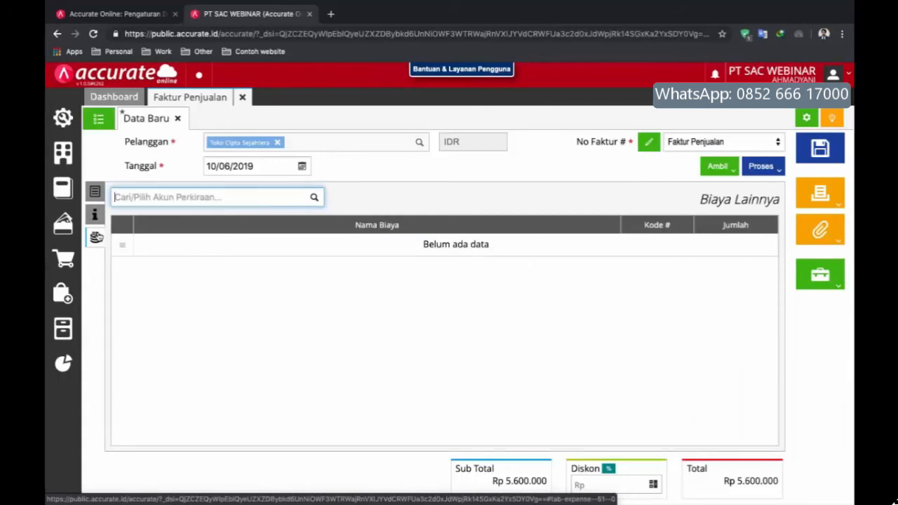
pyautogui.click(96, 192)
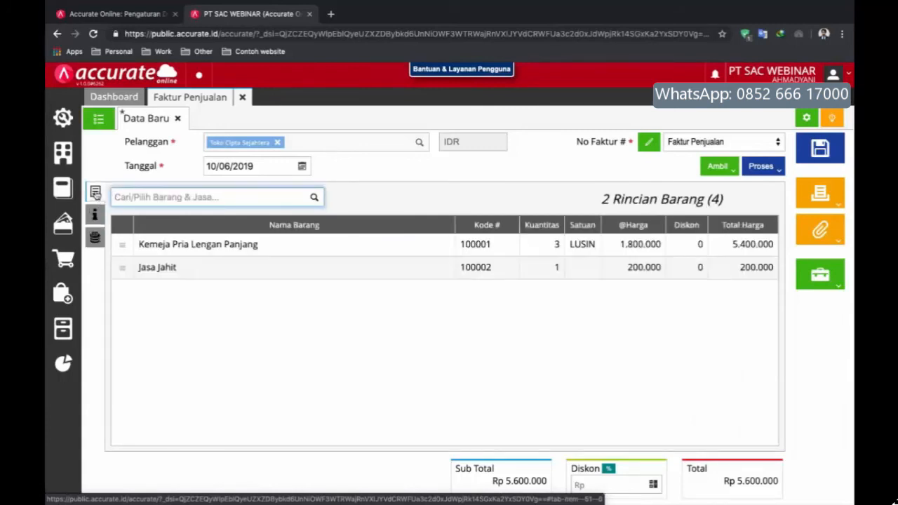
# - Generate the Faktur Penjualan print preview for the new invoice with Cetak, and close the preview
pyautogui.click(814, 200)
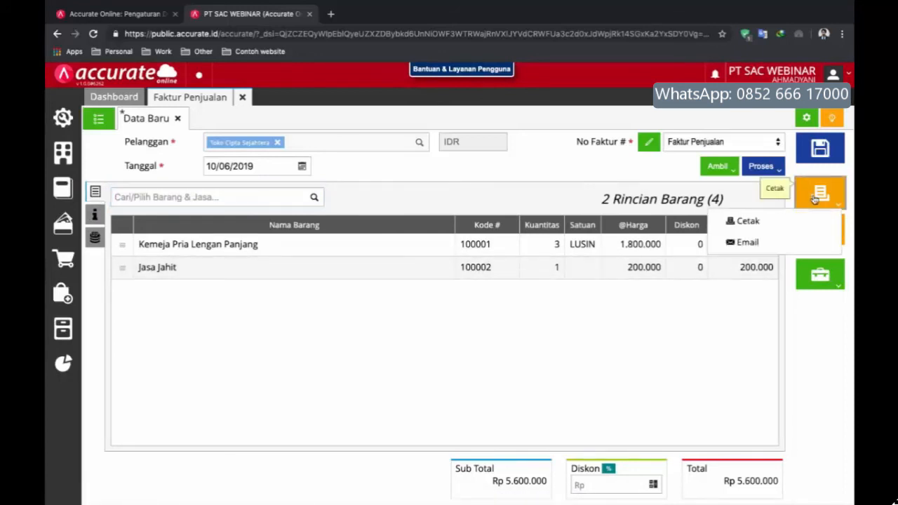
pyautogui.click(776, 220)
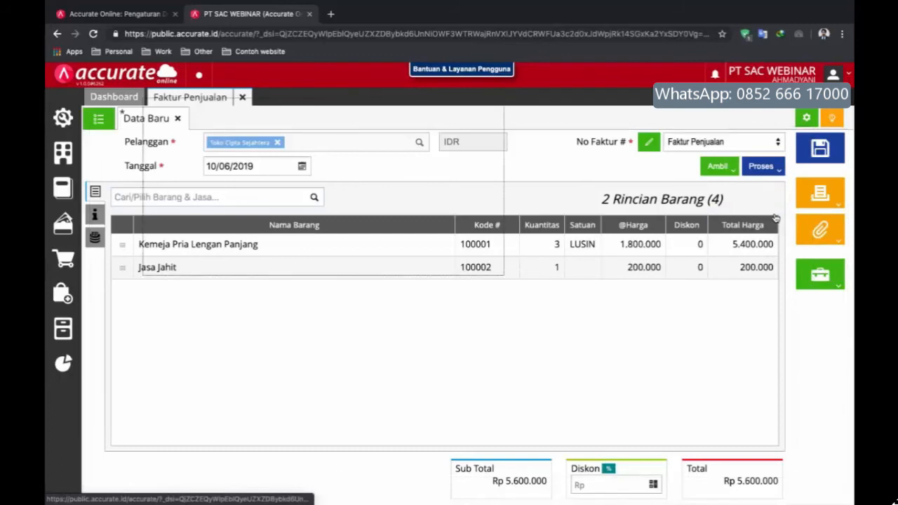
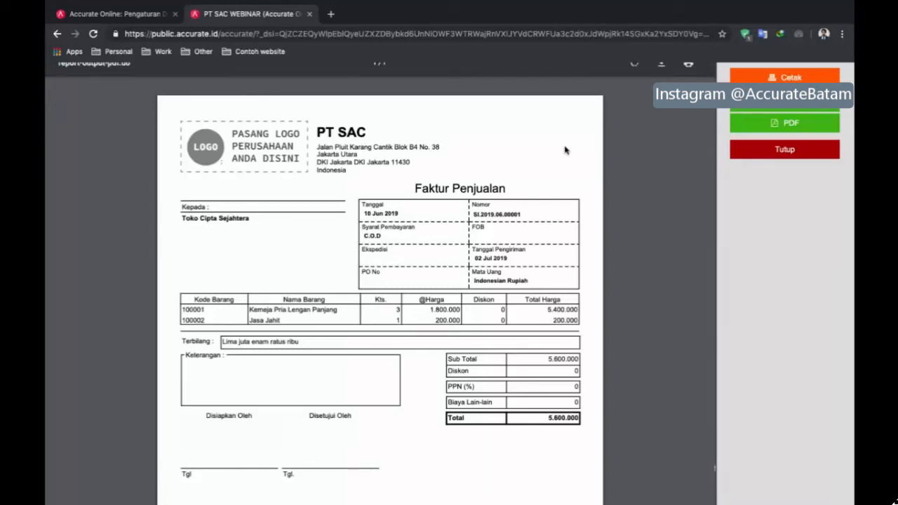
pyautogui.click(776, 151)
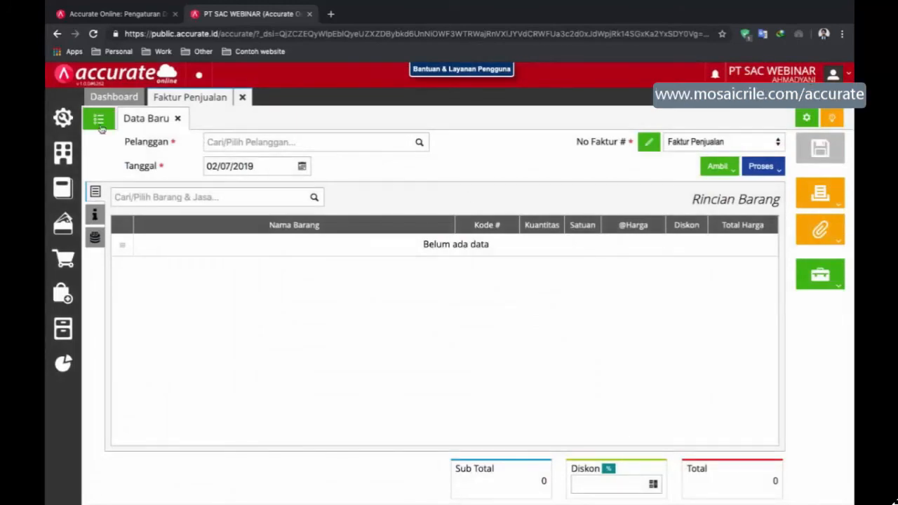
# - Open the saved Toko Cipta Sejahtera invoice, examine its Rincian Jurnal, and close Faktur Penjualan
pyautogui.click(100, 125)
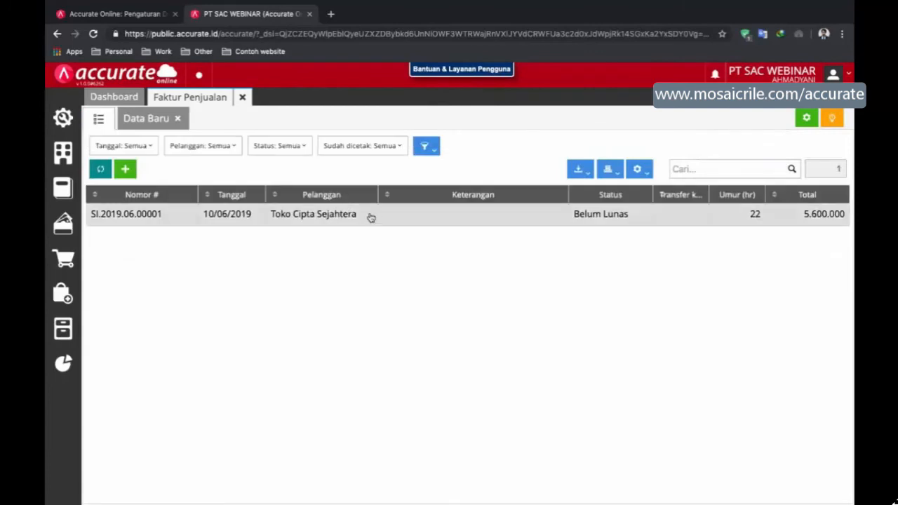
pyautogui.click(372, 216)
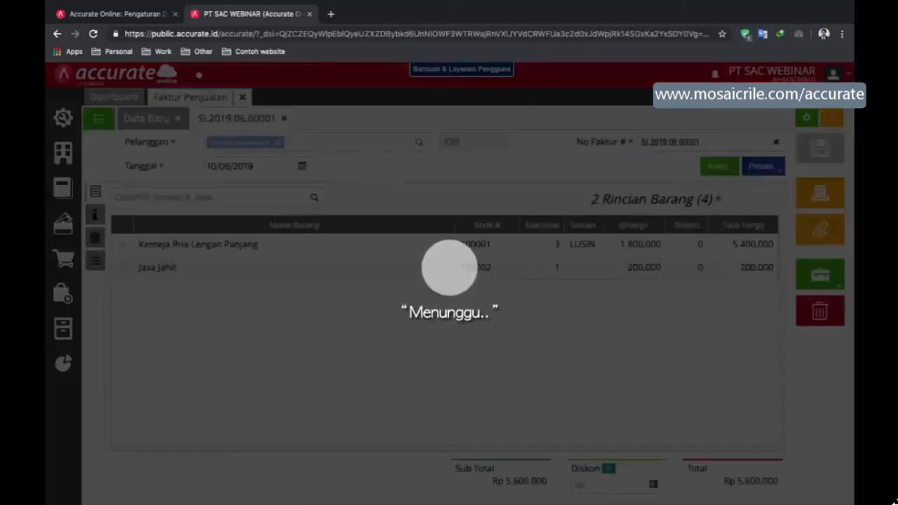
pyautogui.click(802, 270)
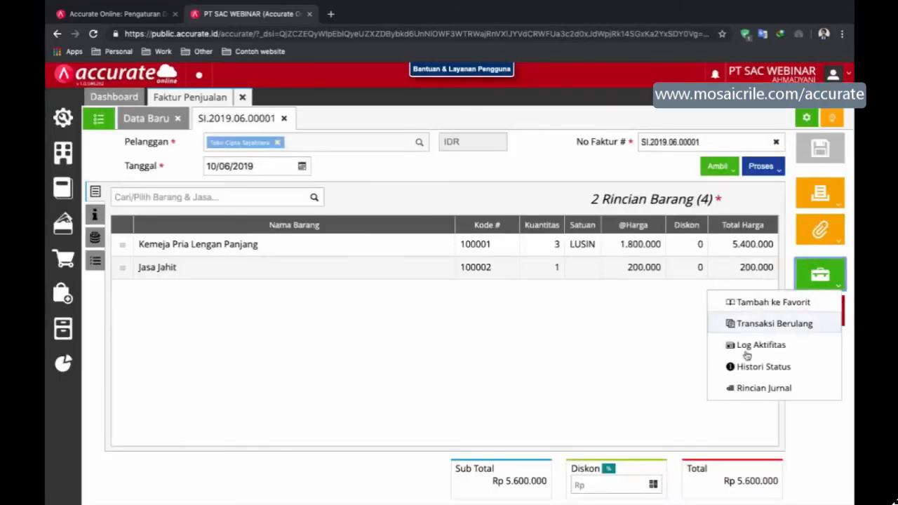
pyautogui.click(743, 390)
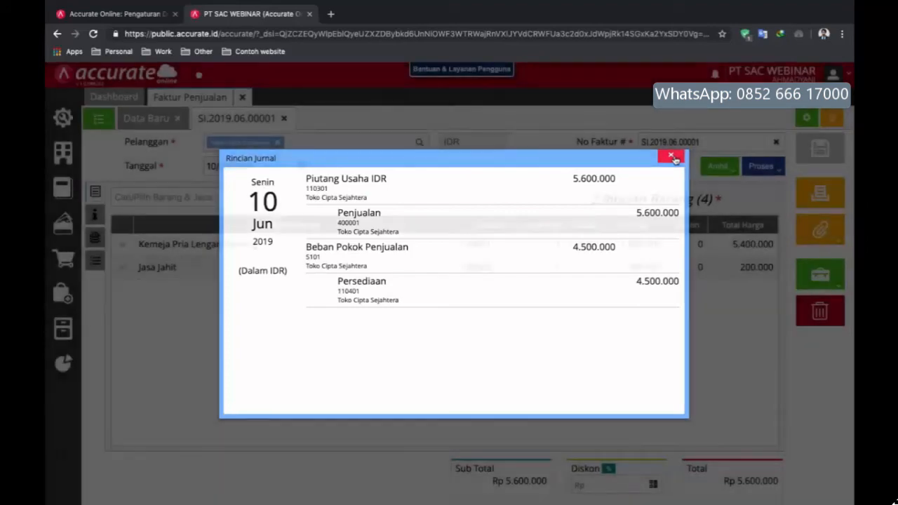
pyautogui.click(671, 156)
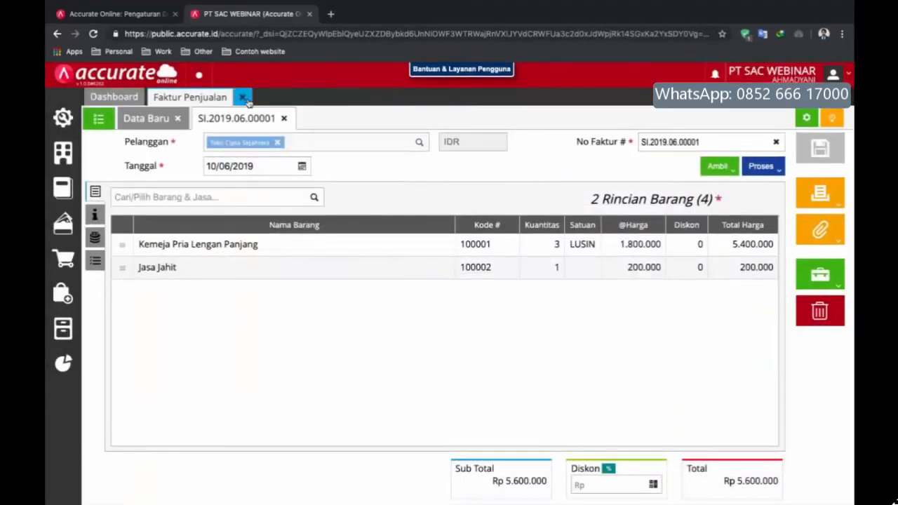
pyautogui.click(242, 97)
# - Examine the stock mutations of Kemeja Pria Lengan Panjang in Barang & Jasa, with the period starting on 01/06/2019
pyautogui.moveTo(62, 329)
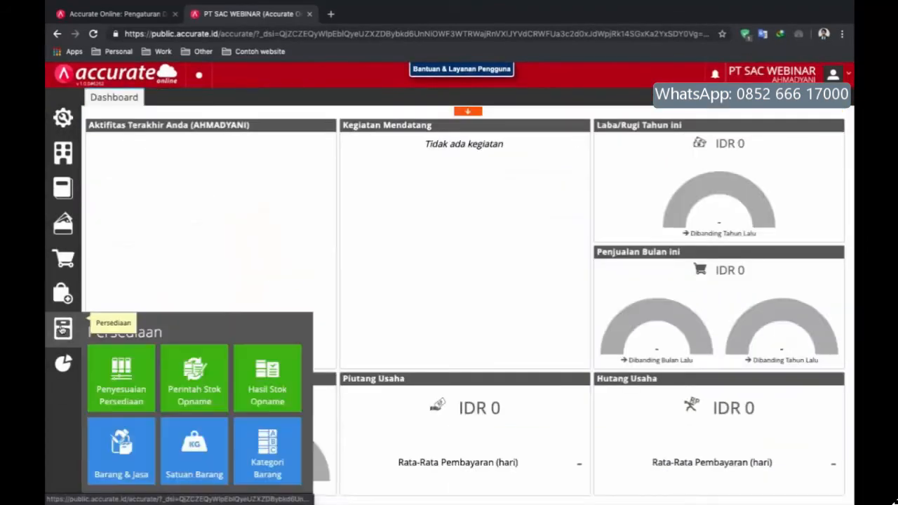
pyautogui.click(121, 449)
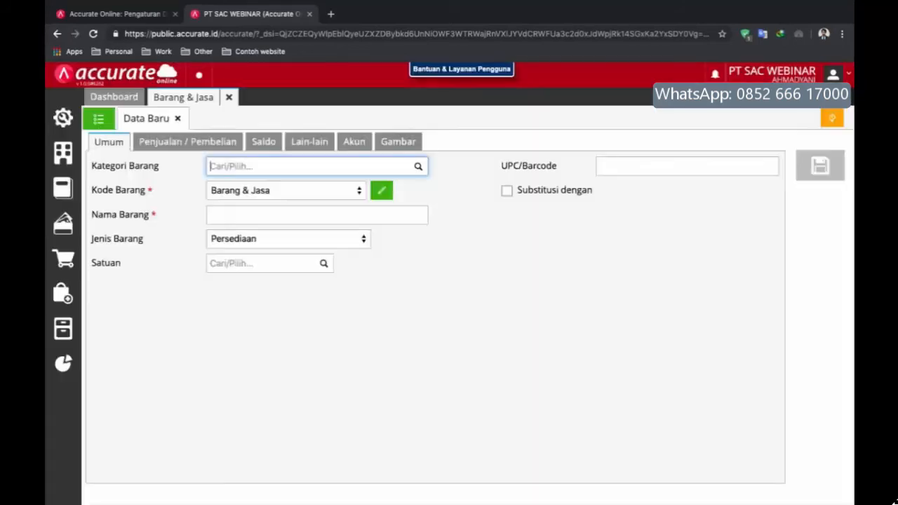
pyautogui.click(99, 119)
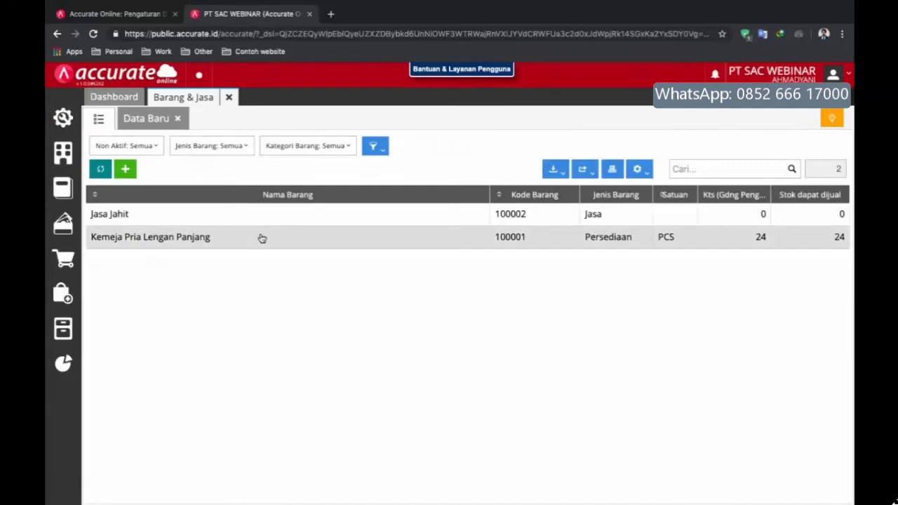
pyautogui.click(756, 239)
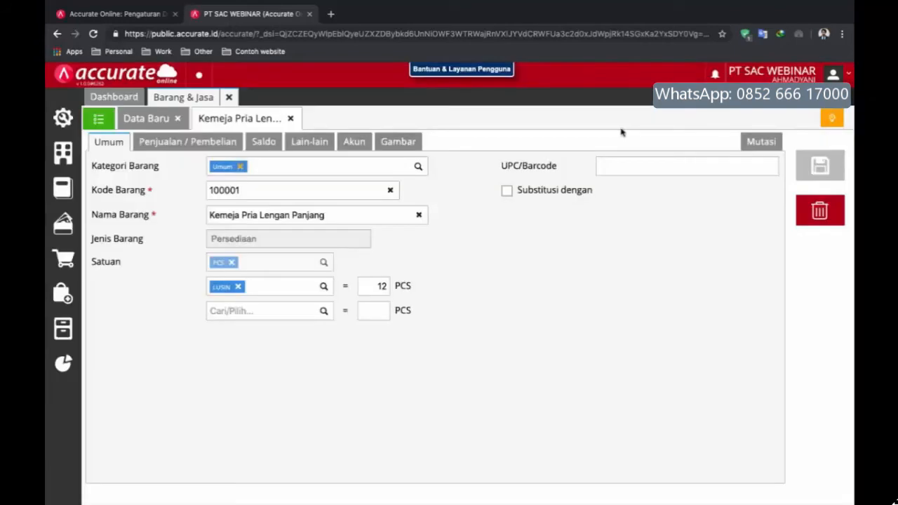
pyautogui.click(755, 142)
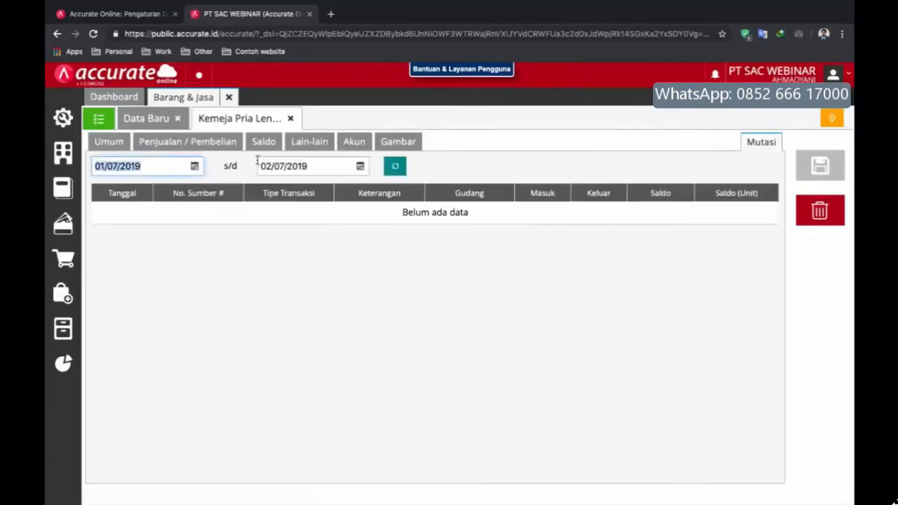
pyautogui.click(194, 167)
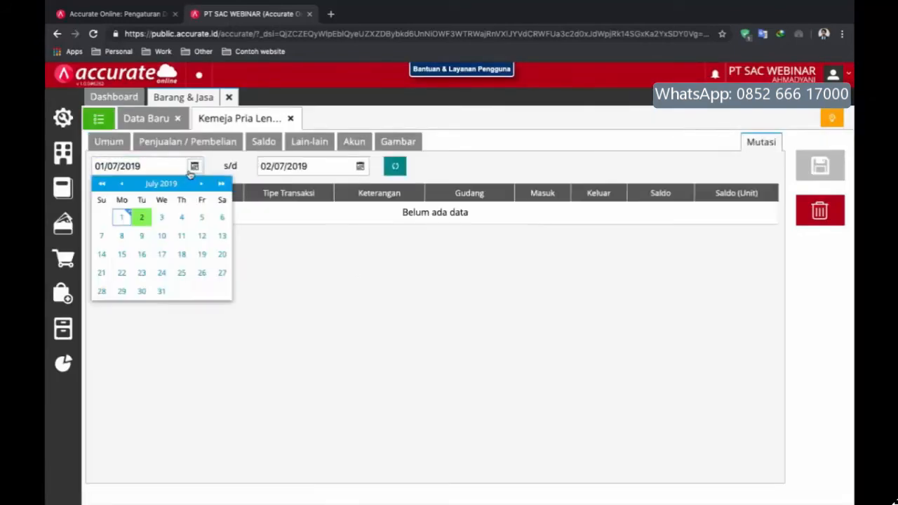
pyautogui.click(121, 185)
pyautogui.click(222, 223)
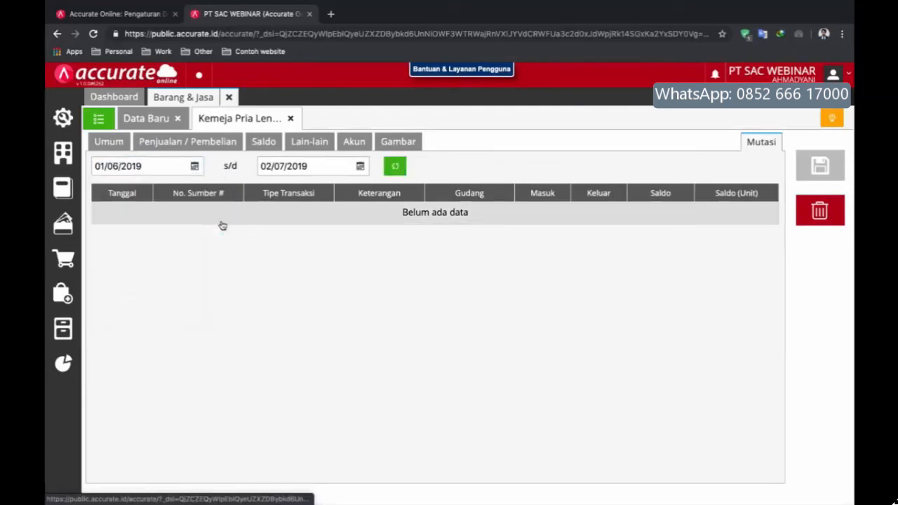
pyautogui.click(395, 168)
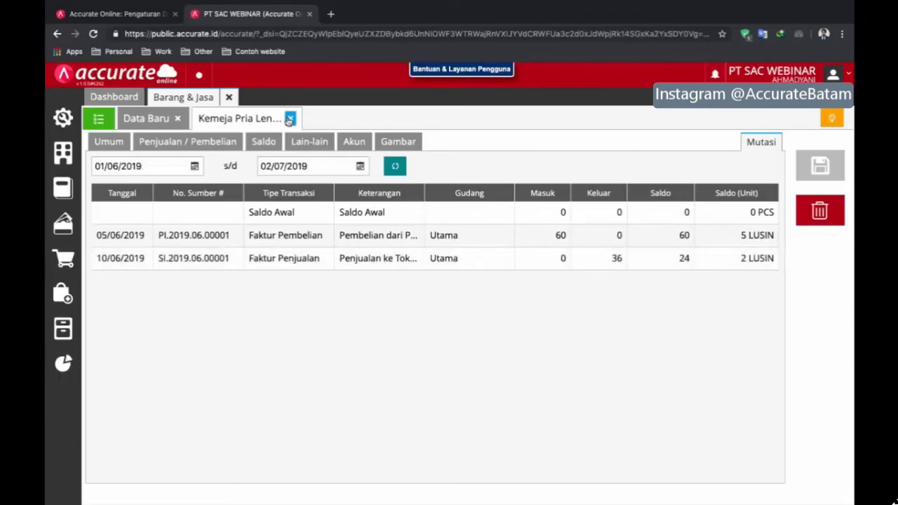
# - Close the item records, display the Piutang report Faktur Belum Lunas per 02/07/2019 for Kantor Pusat, and close Daftar Laporan and Barang & Jasa
pyautogui.click(289, 120)
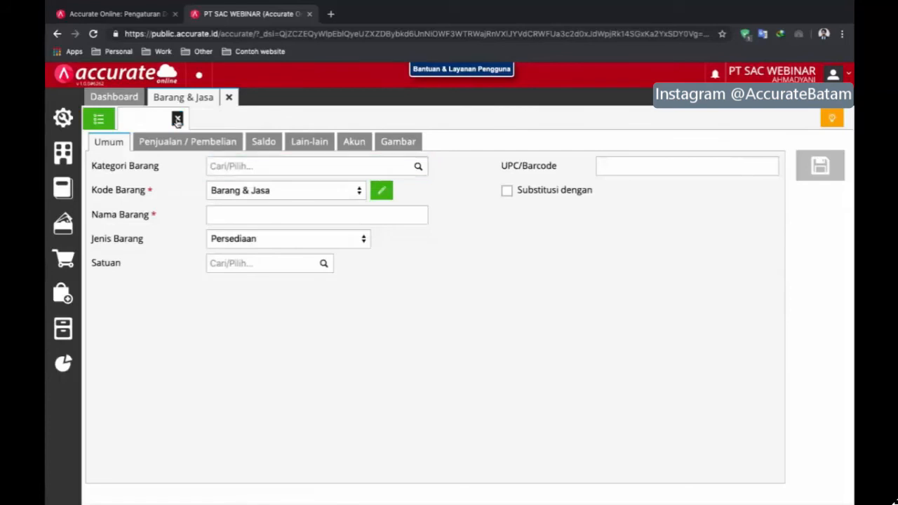
pyautogui.click(177, 118)
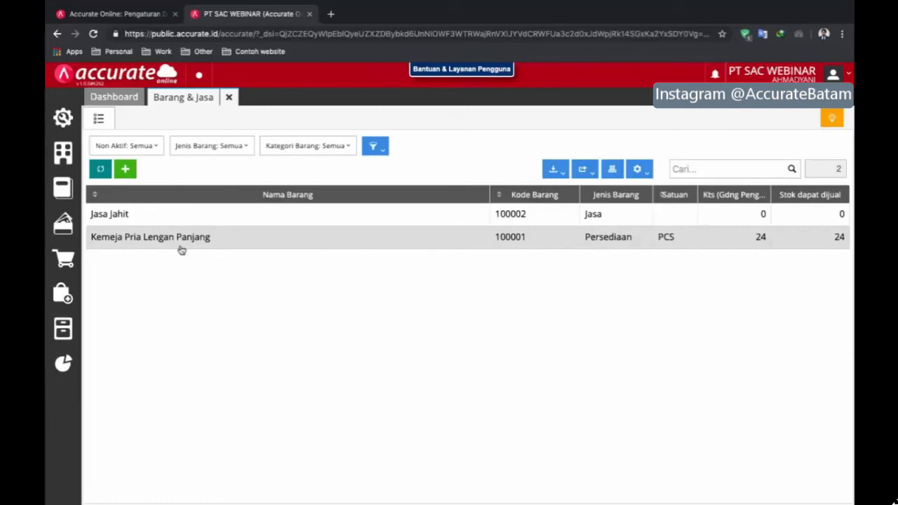
pyautogui.click(63, 363)
pyautogui.click(113, 406)
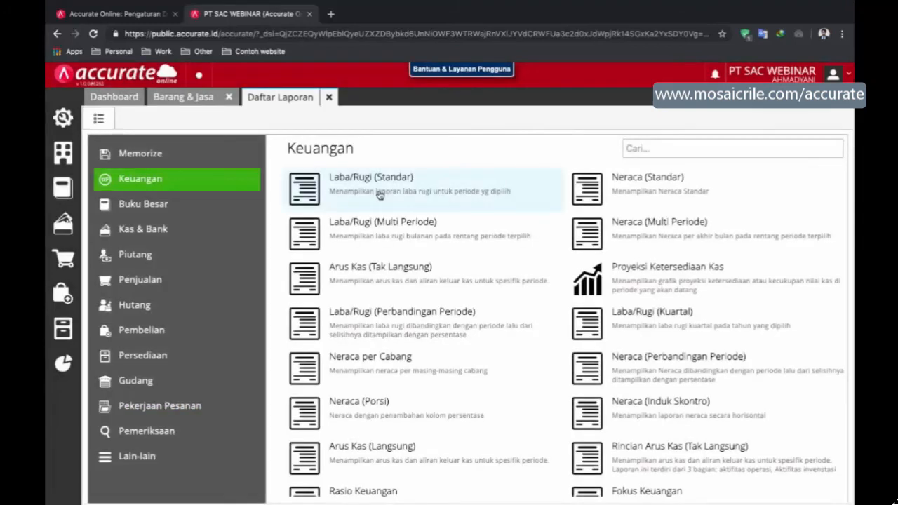
pyautogui.click(380, 193)
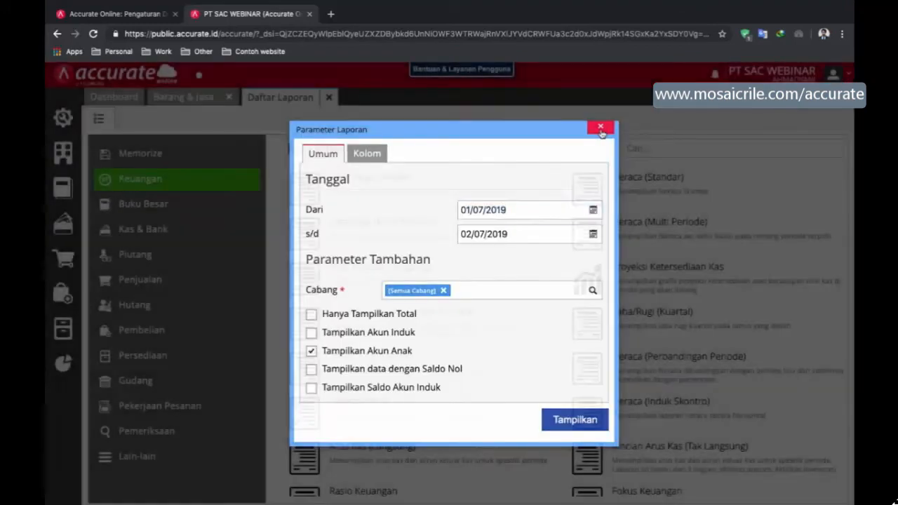
pyautogui.click(174, 254)
pyautogui.click(372, 177)
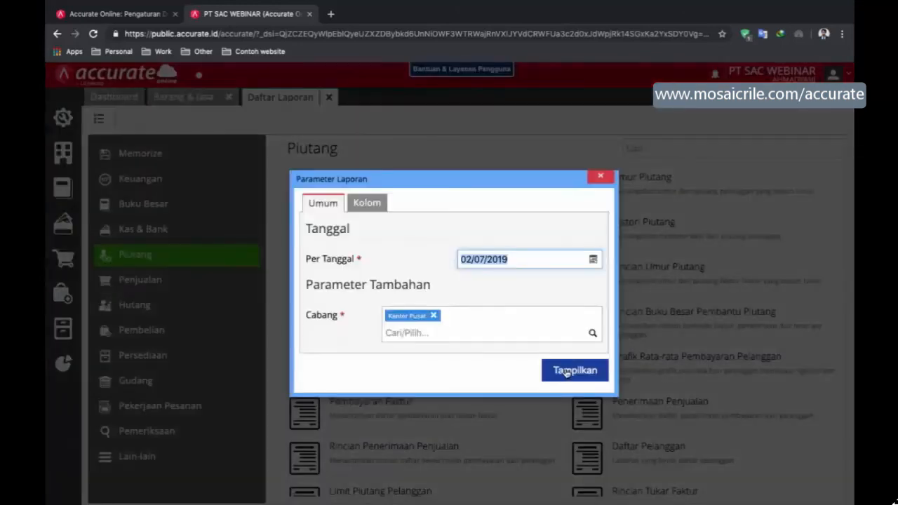
pyautogui.click(566, 379)
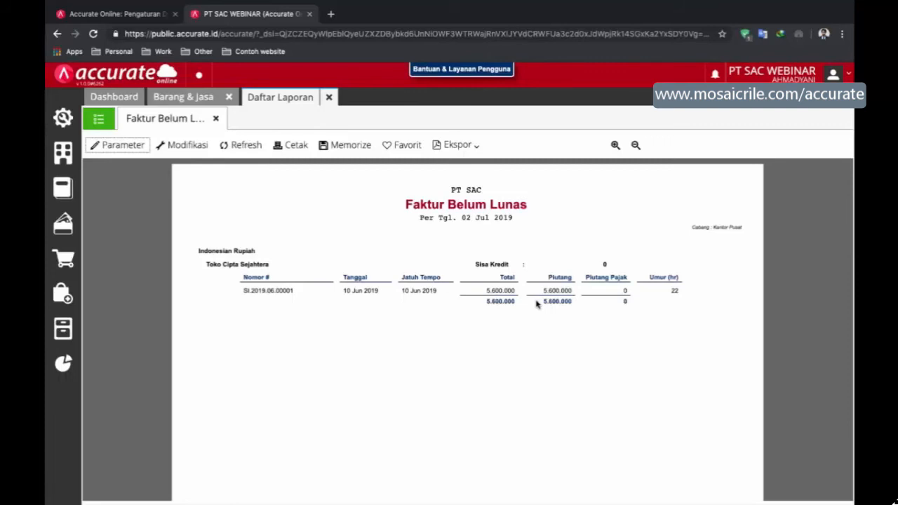
pyautogui.click(328, 97)
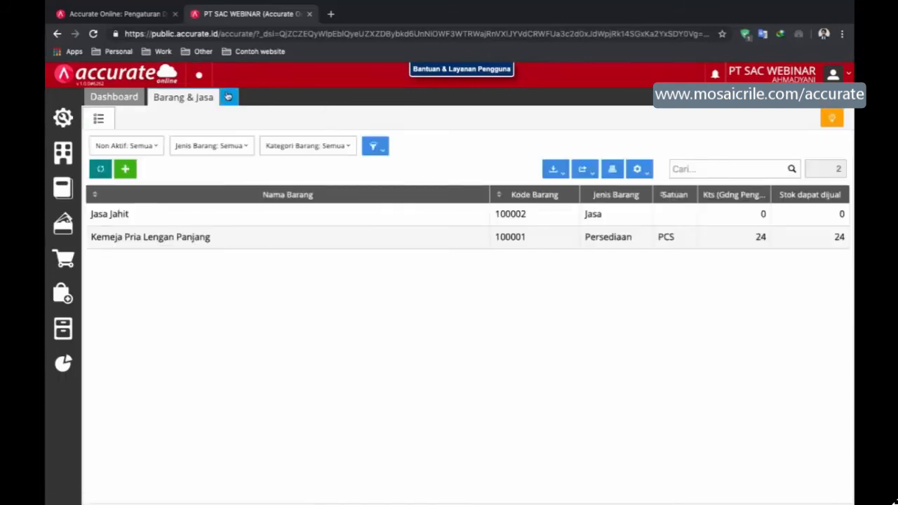
pyautogui.click(231, 98)
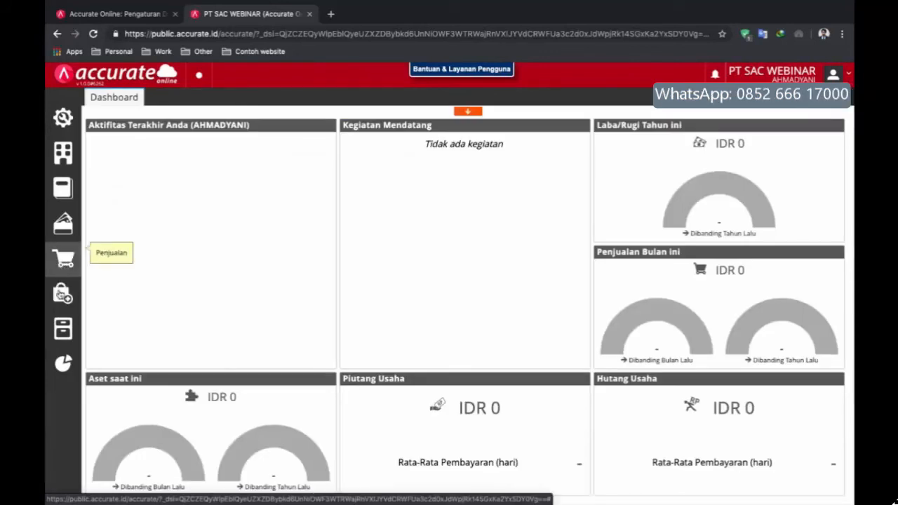
# - Start a new Penerimaan Penjualan received from Toko Cipta Sejahtera, with Kas Kecil as the bank
pyautogui.click(62, 265)
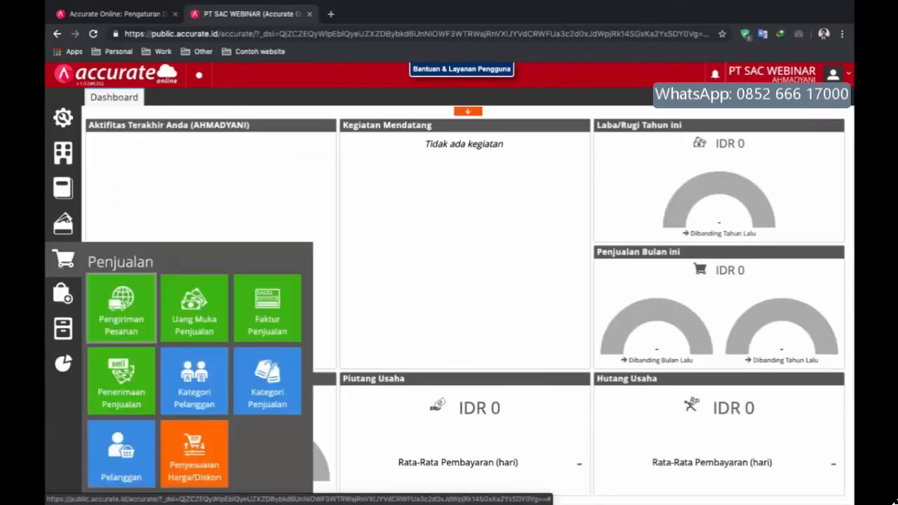
pyautogui.click(146, 383)
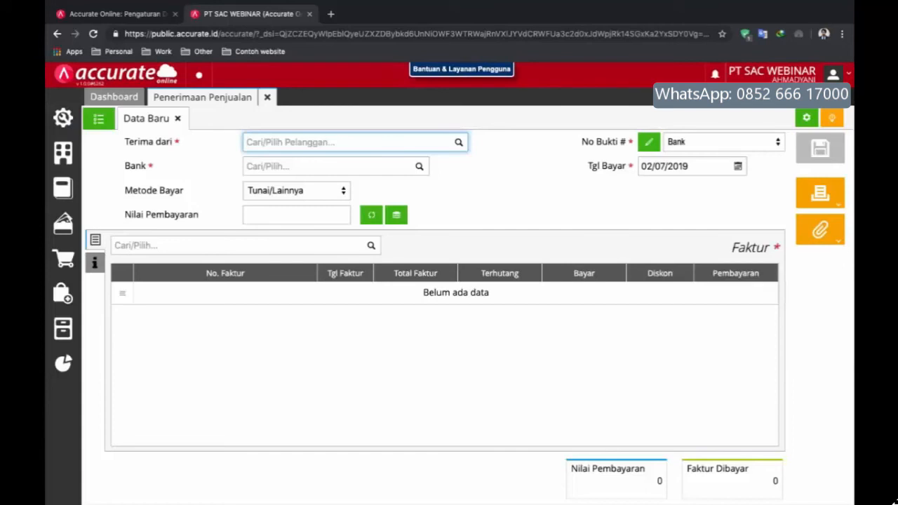
pyautogui.click(459, 144)
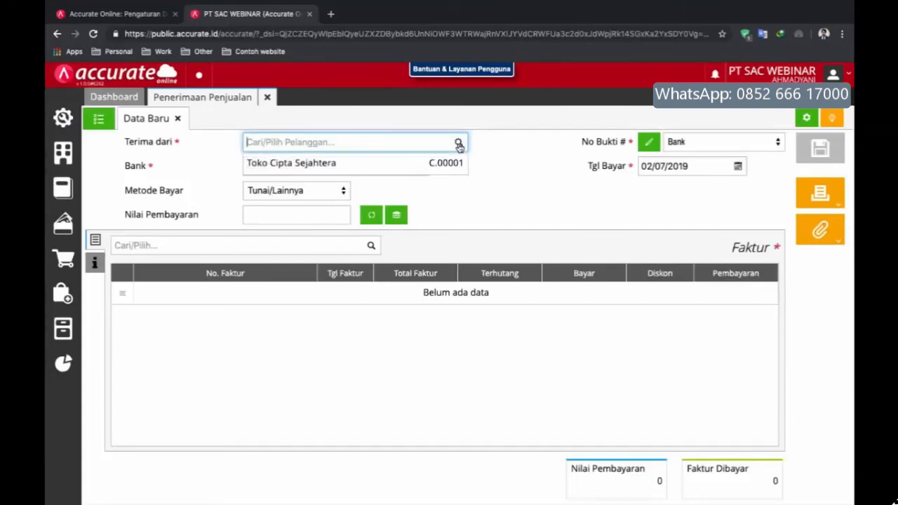
pyautogui.click(428, 166)
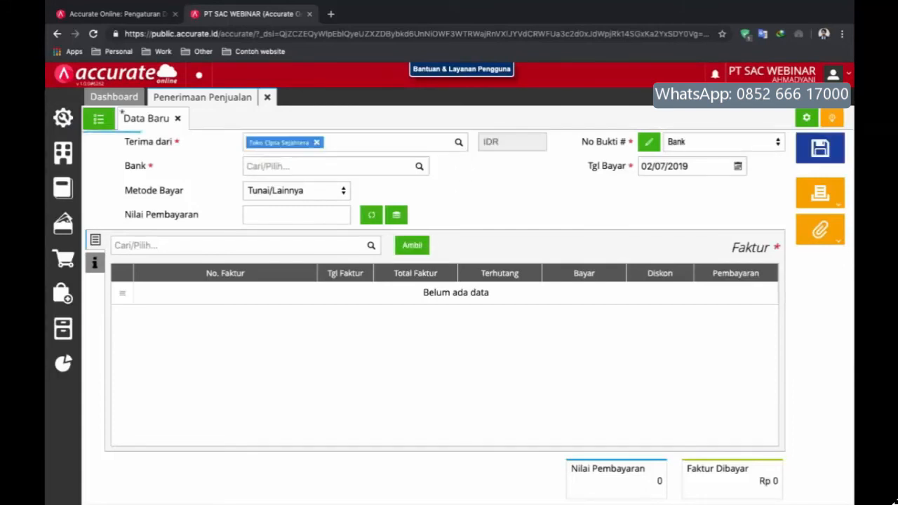
pyautogui.click(419, 168)
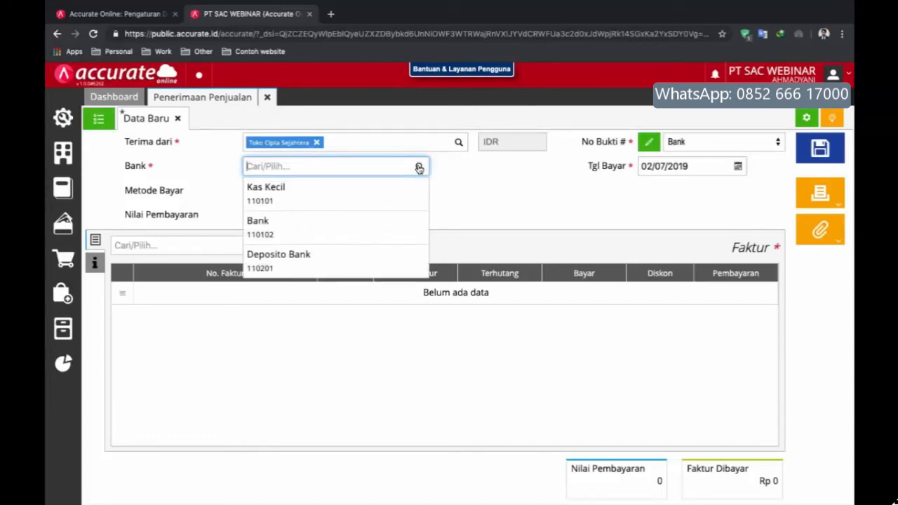
pyautogui.click(370, 195)
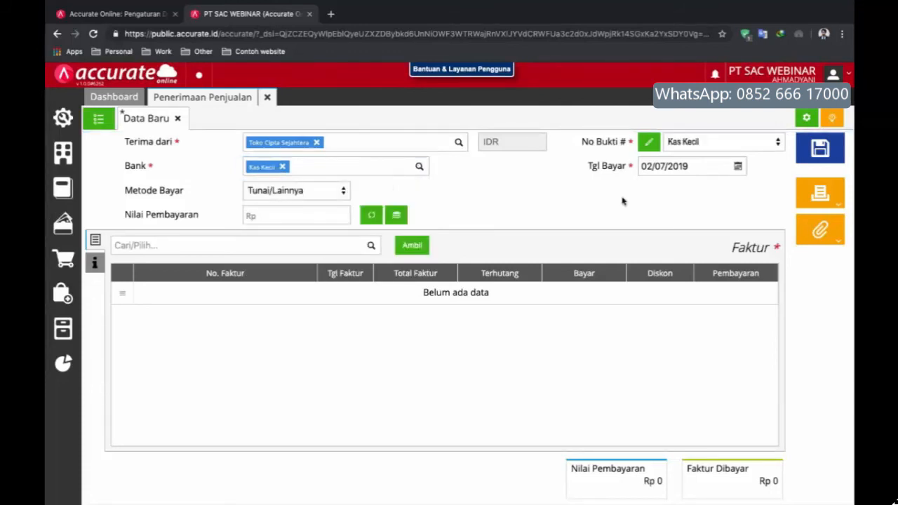
# - Set the receipt's payment date to 12/06/2019 and add the customer's unpaid invoice dated 10/06/2019
pyautogui.click(737, 167)
pyautogui.click(669, 185)
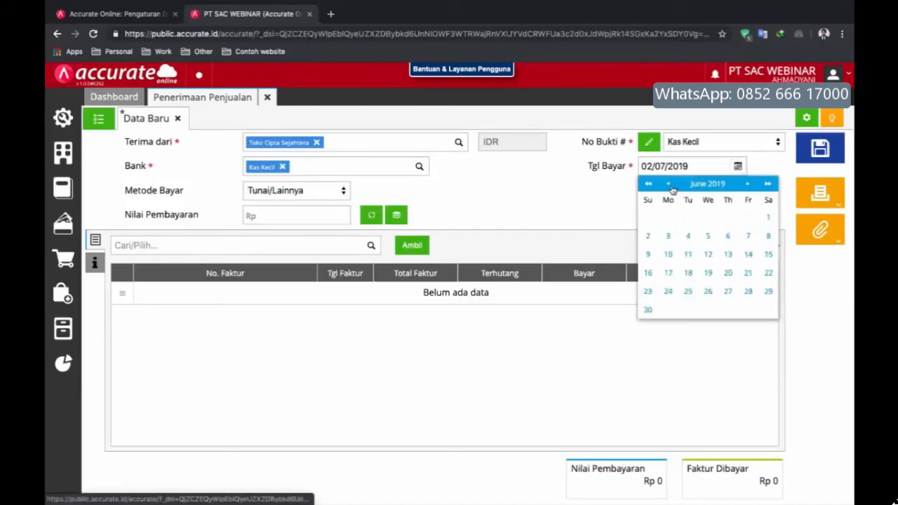
pyautogui.click(708, 255)
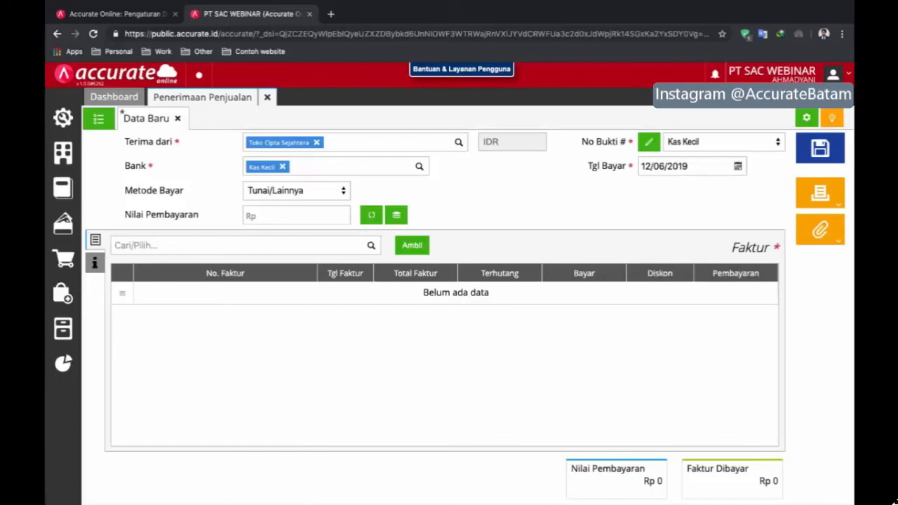
pyautogui.click(416, 247)
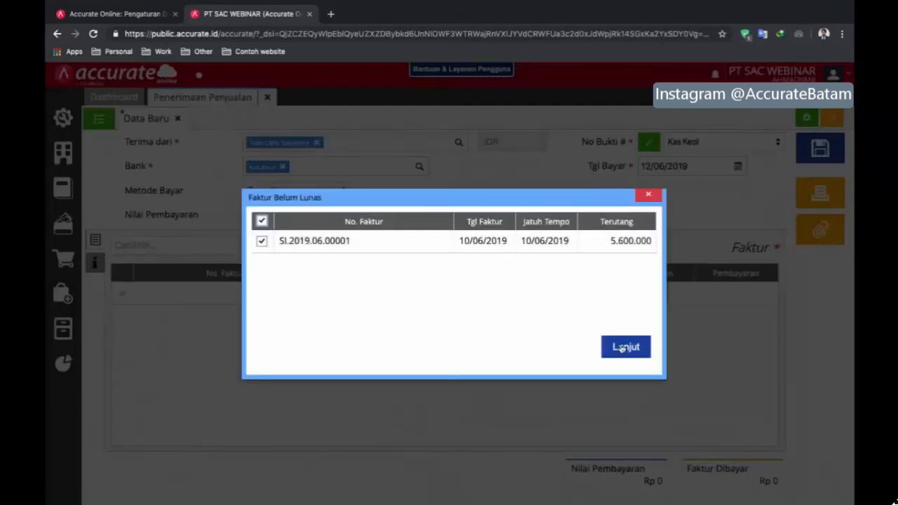
pyautogui.click(622, 347)
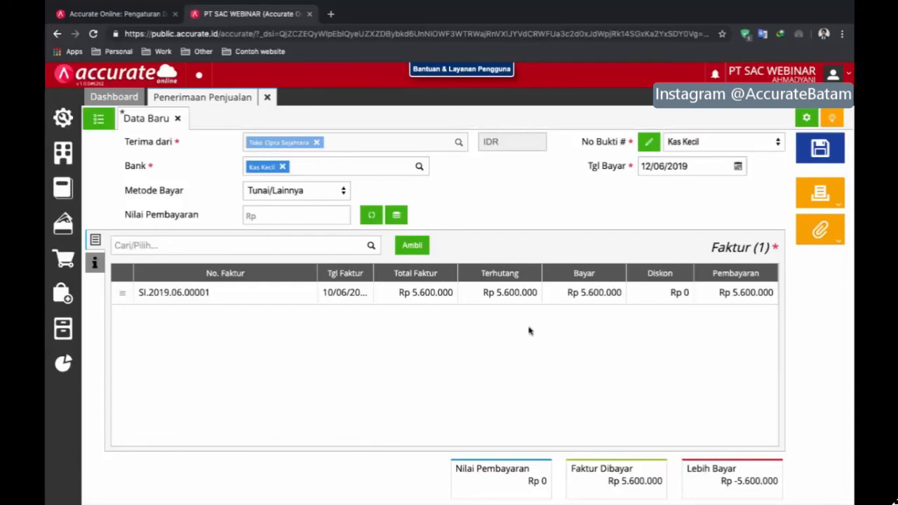
# - View the added invoice's payment details and its Informasi Diskon, and close the Faktur dialog
pyautogui.click(171, 295)
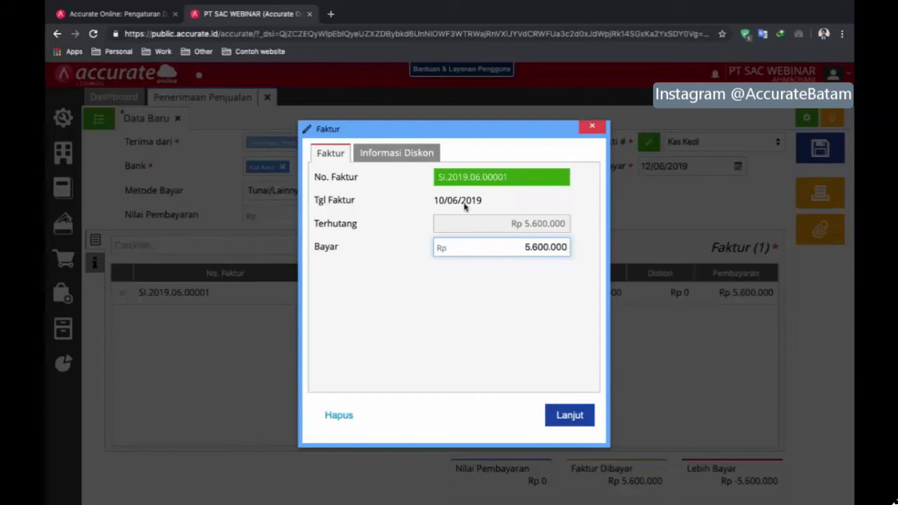
pyautogui.click(426, 155)
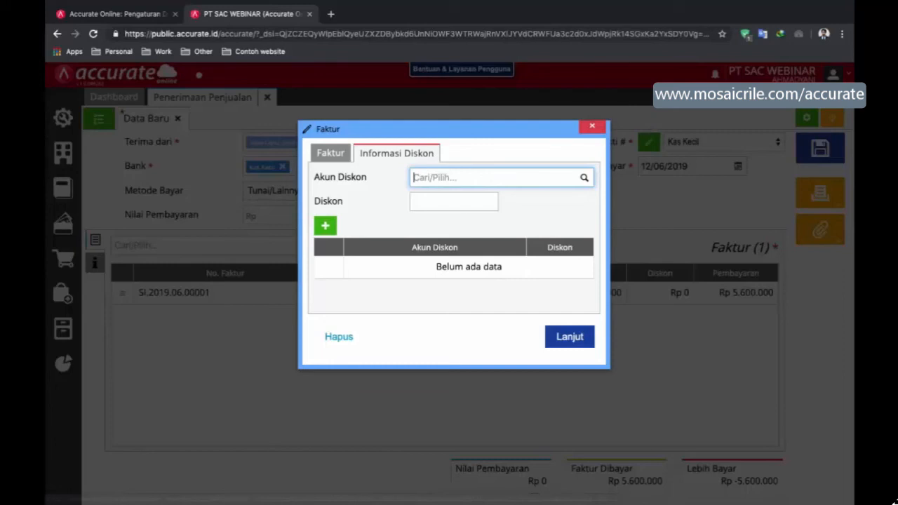
pyautogui.click(593, 128)
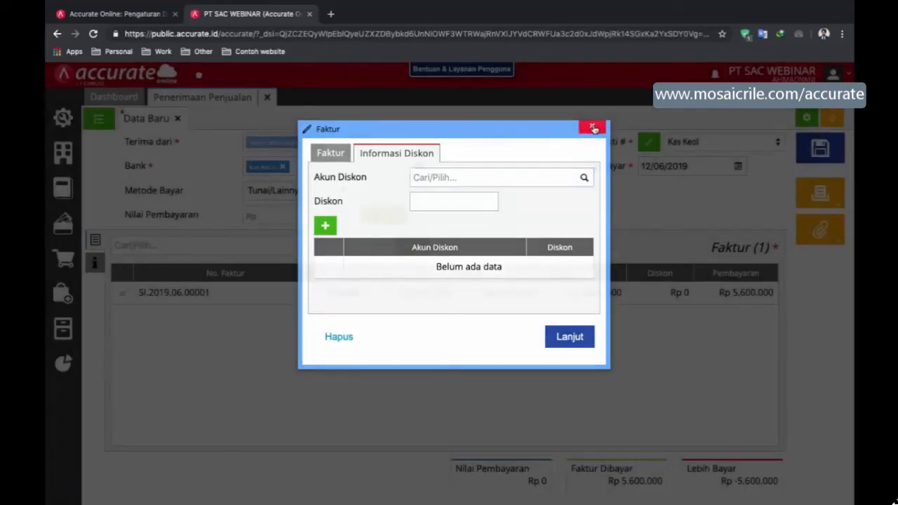
pyautogui.click(593, 128)
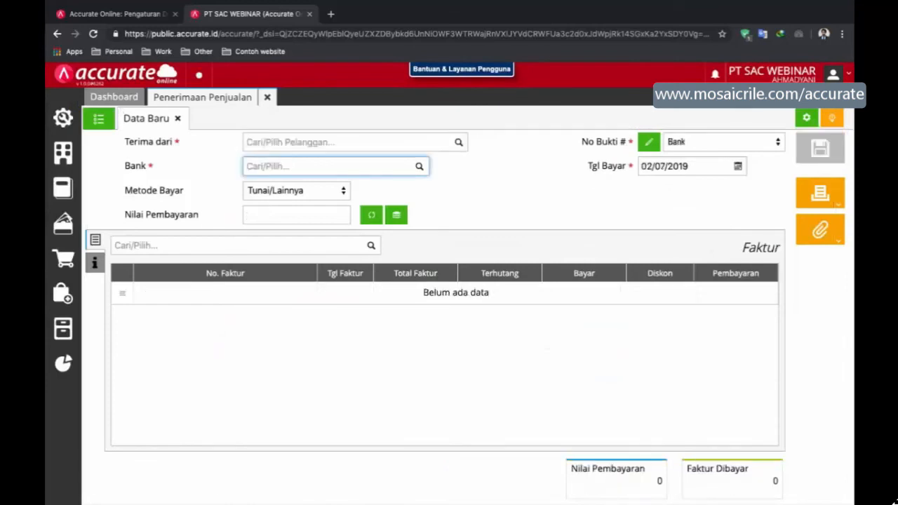
# - Set the receipt's Nilai Pembayaran to Rp 5.600.000 and save the Penerimaan Penjualan
pyautogui.click(261, 189)
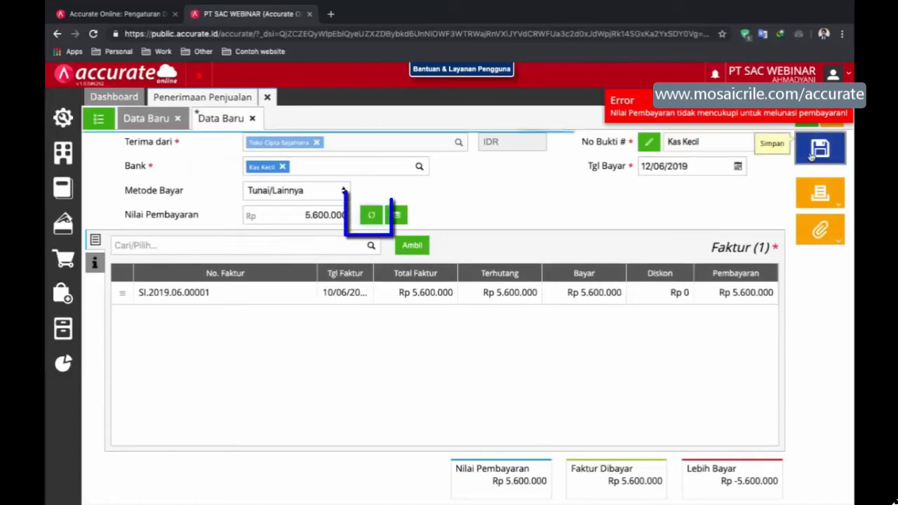
pyautogui.click(816, 151)
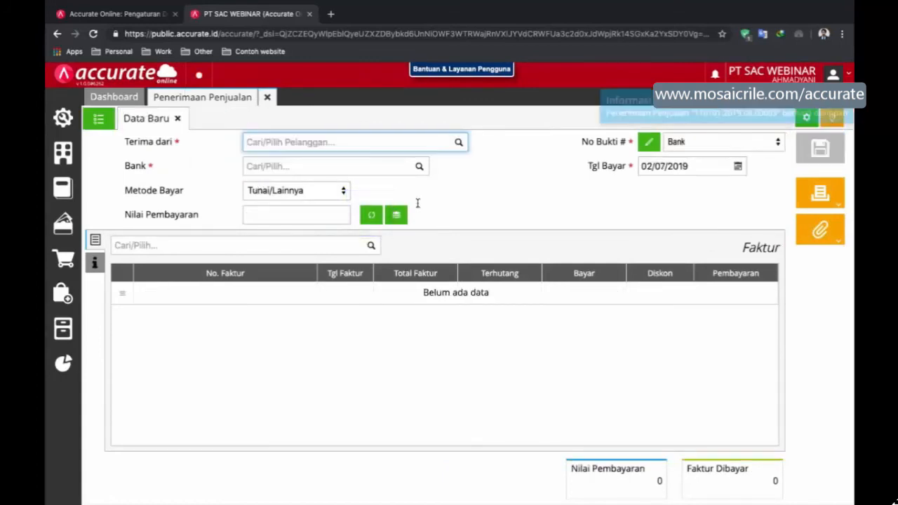
# - Open the saved Toko Cipta Sejahtera receipt, examine its Rincian Jurnal, and close the journal
pyautogui.click(98, 122)
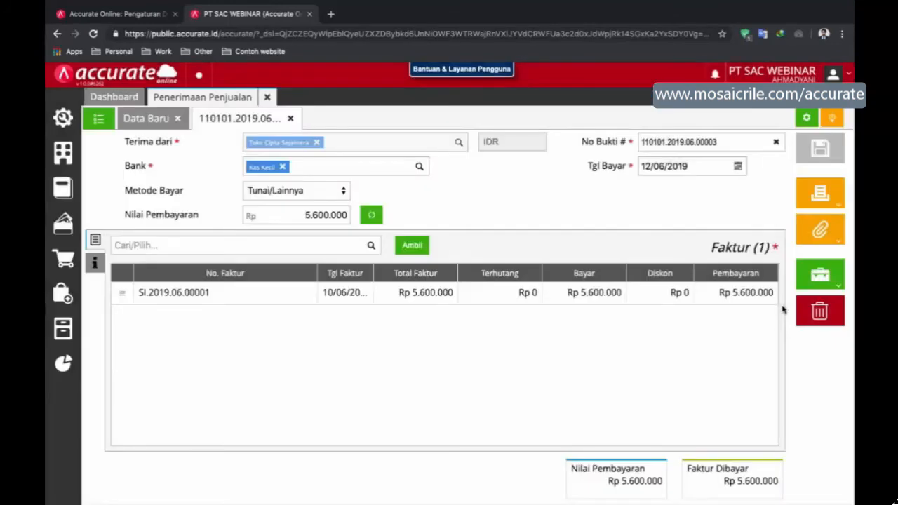
pyautogui.click(820, 274)
pyautogui.click(766, 327)
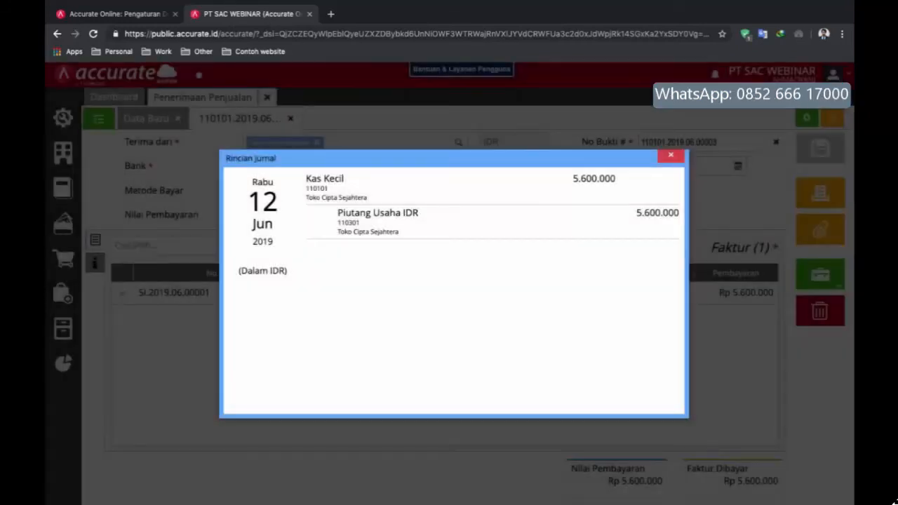
pyautogui.click(663, 161)
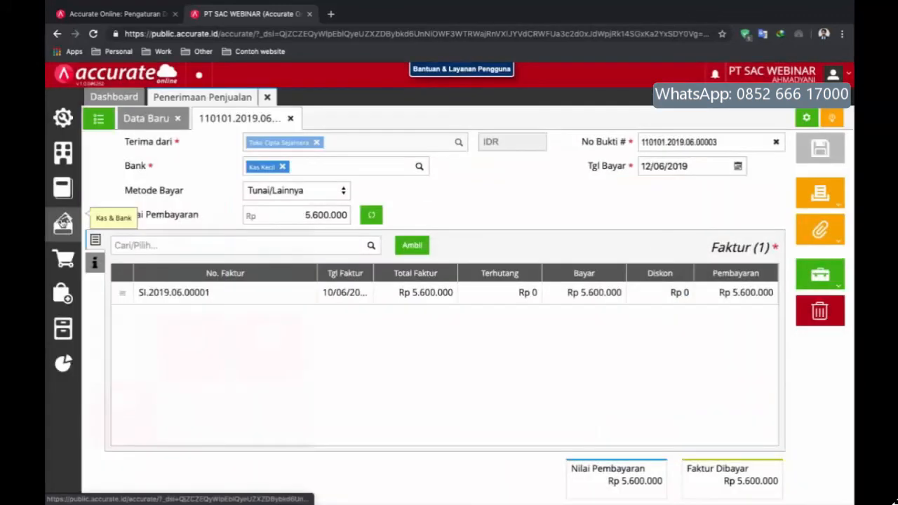
# - Examine the Histori Bank of Kas Kecil for the period from 01/06/2019 to 02/07/2019
pyautogui.moveTo(63, 223)
pyautogui.click(260, 256)
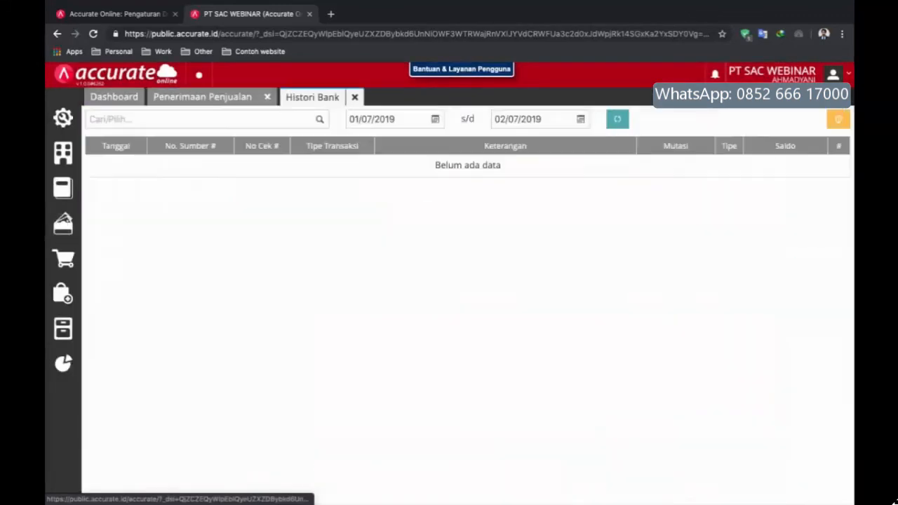
pyautogui.click(315, 122)
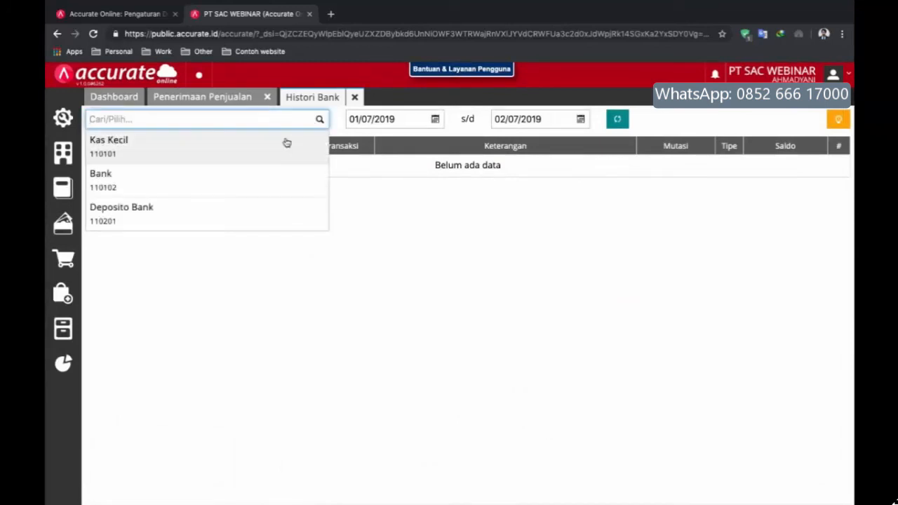
pyautogui.click(288, 143)
pyautogui.click(435, 120)
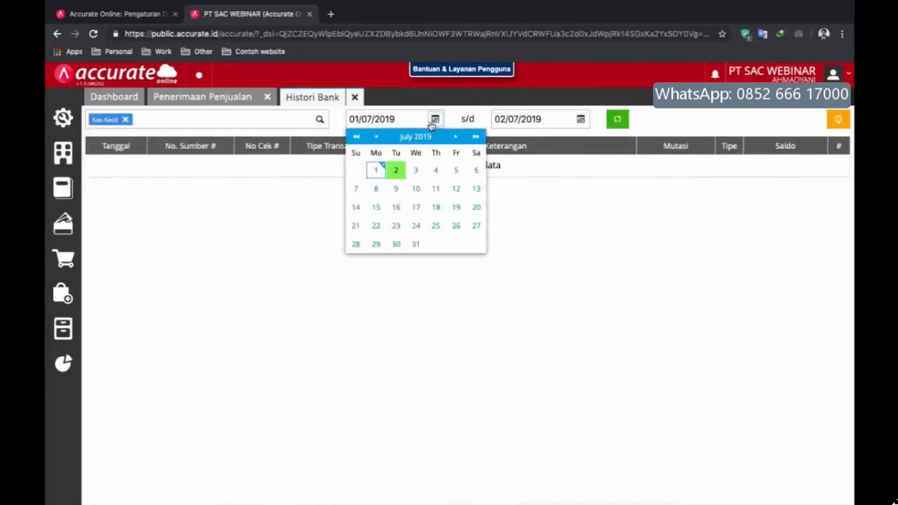
pyautogui.click(376, 138)
pyautogui.click(476, 170)
pyautogui.click(617, 120)
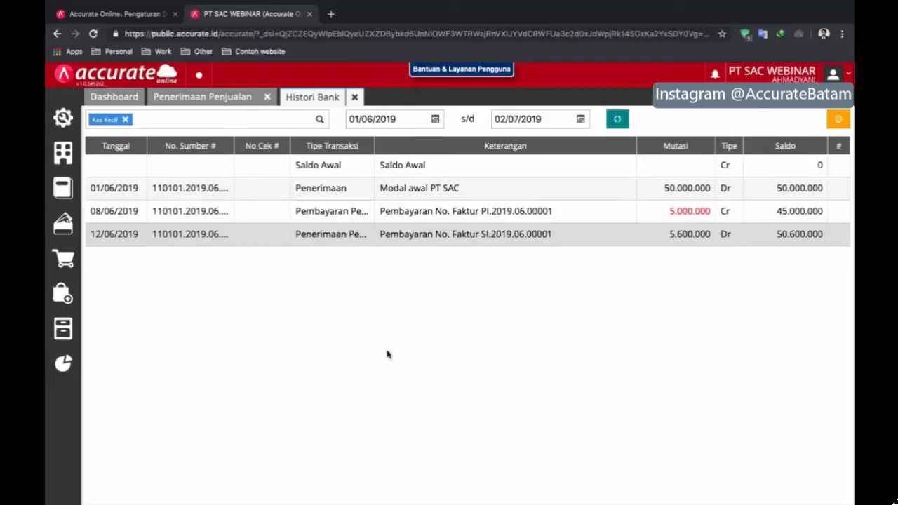
# - Examine the Faktur Belum Lunas receivables report for Kantor Pusat as of 02/07/2019, and close all open modules
pyautogui.moveTo(69, 363)
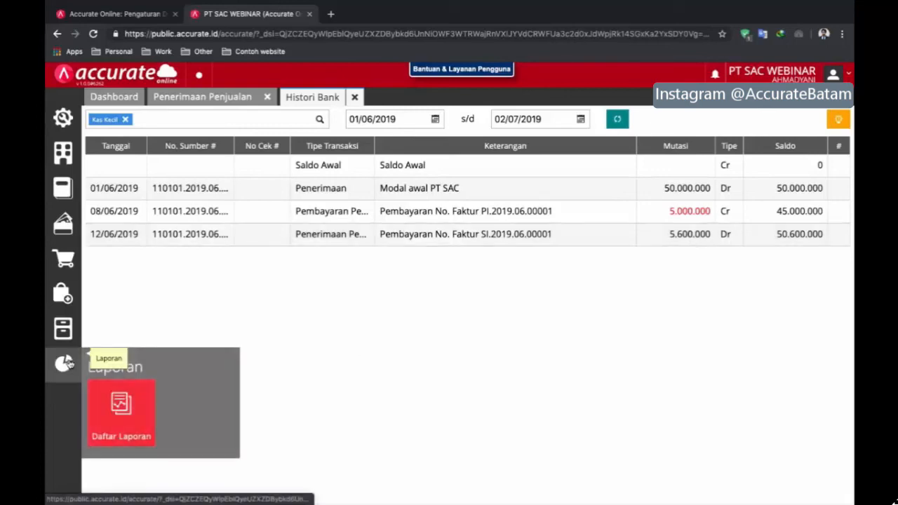
pyautogui.click(112, 411)
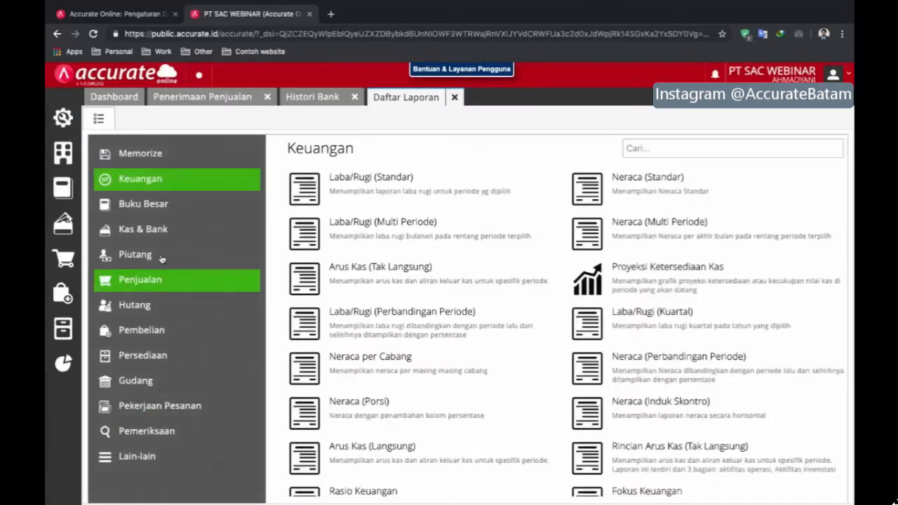
pyautogui.click(161, 257)
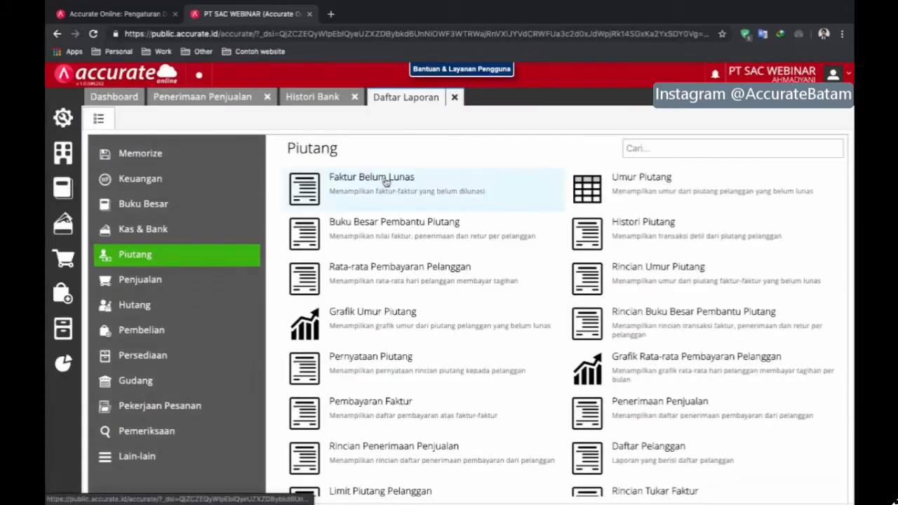
pyautogui.click(449, 267)
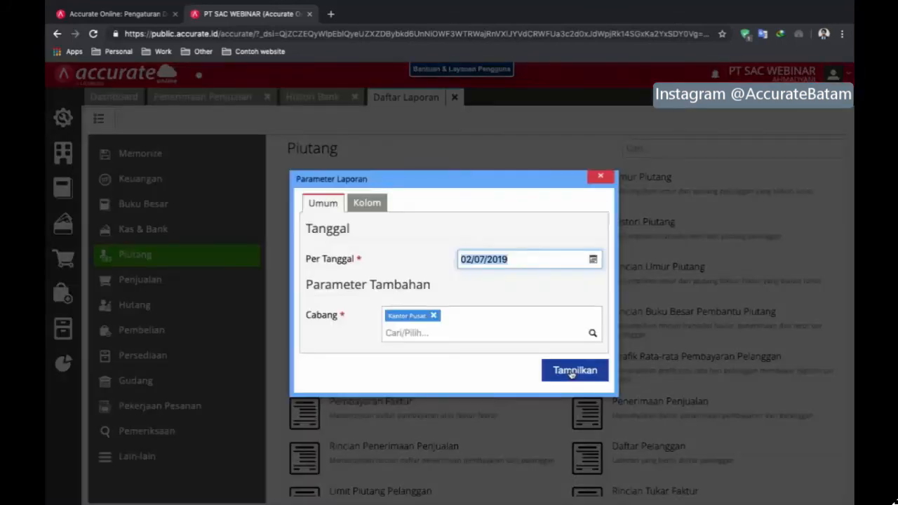
pyautogui.click(576, 371)
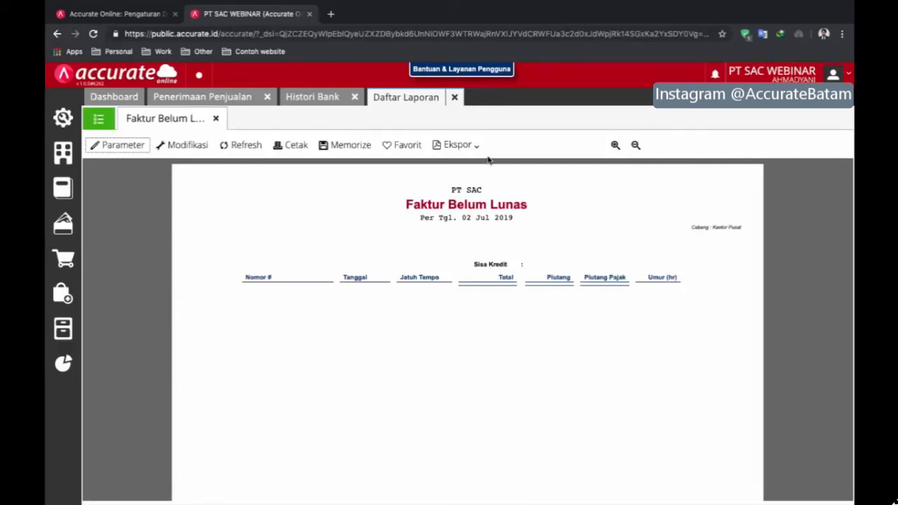
pyautogui.click(455, 97)
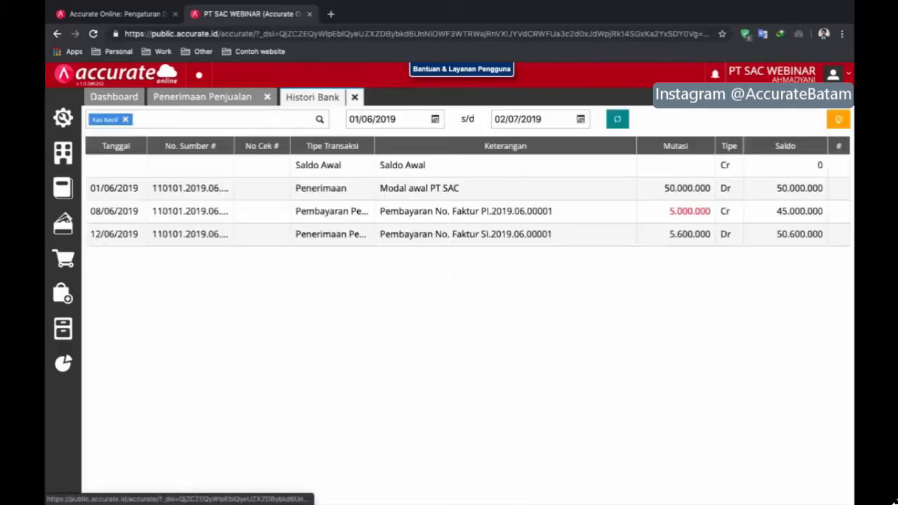
pyautogui.click(354, 97)
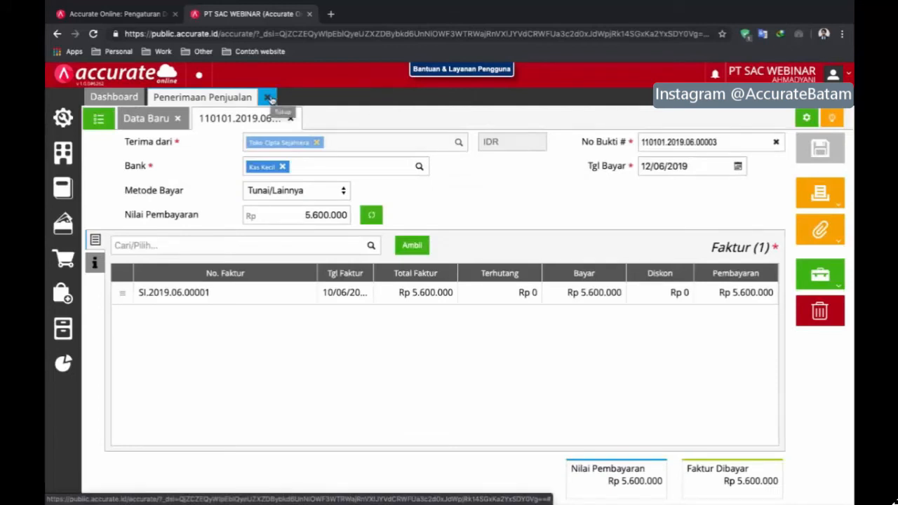
pyautogui.click(270, 98)
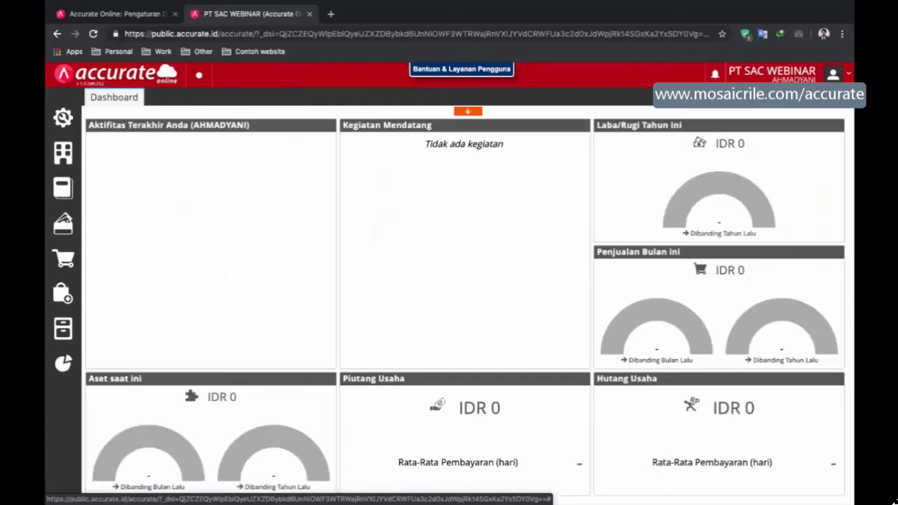
# - Start a new Kas & Bank Pembayaran from Kas Kecil dated 18/06/2019
pyautogui.moveTo(63, 223)
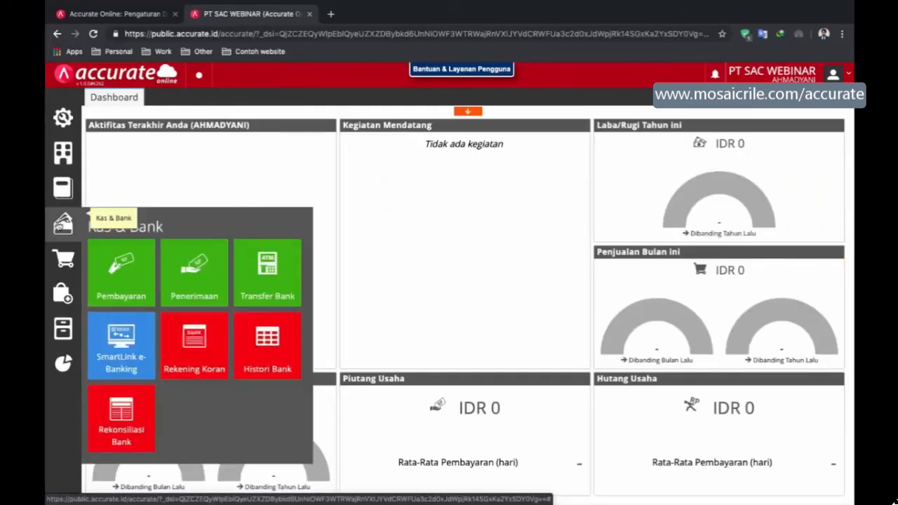
pyautogui.click(114, 288)
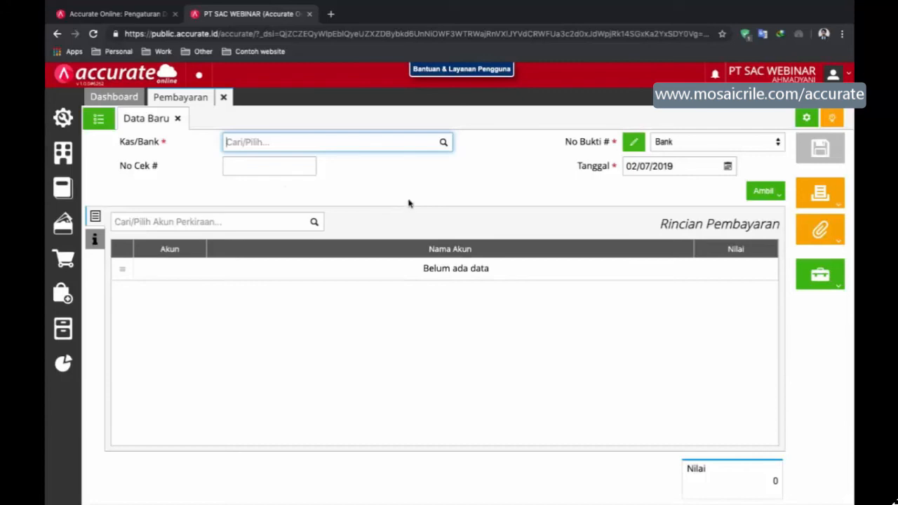
pyautogui.click(444, 144)
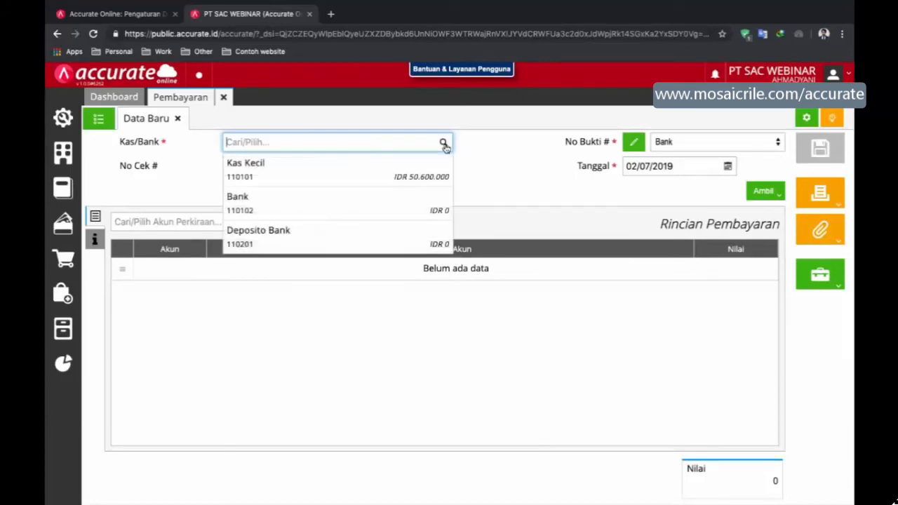
pyautogui.click(400, 174)
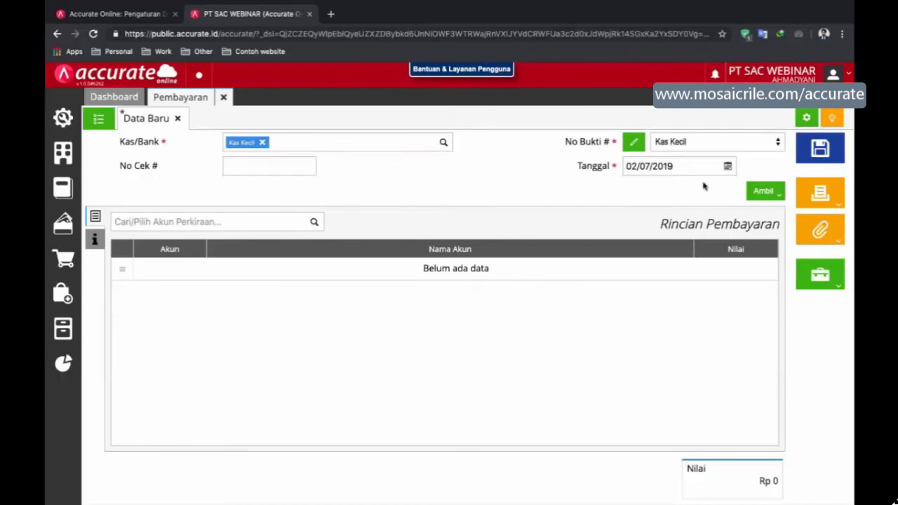
pyautogui.click(728, 167)
pyautogui.click(654, 184)
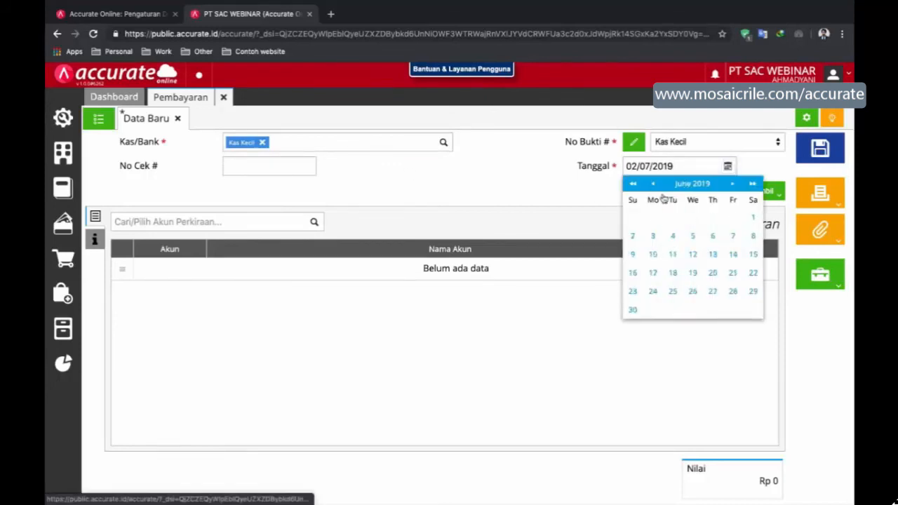
pyautogui.click(671, 273)
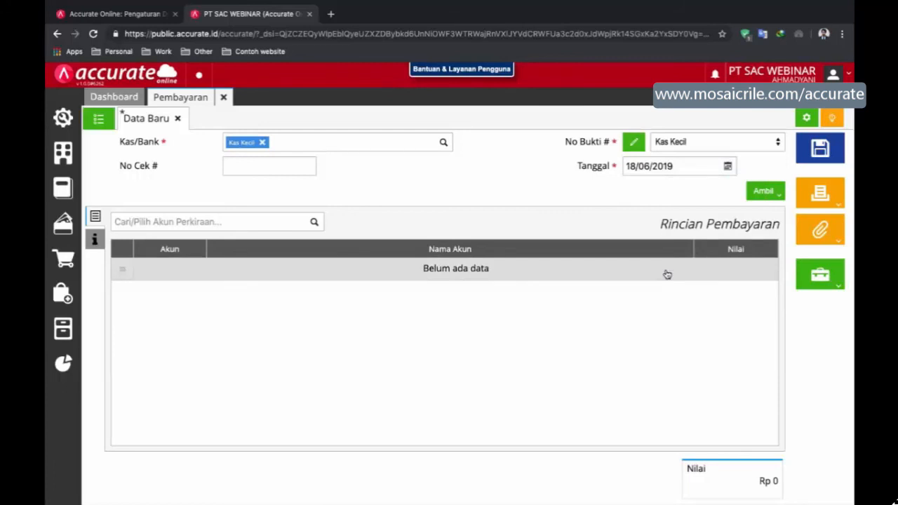
pyautogui.click(261, 222)
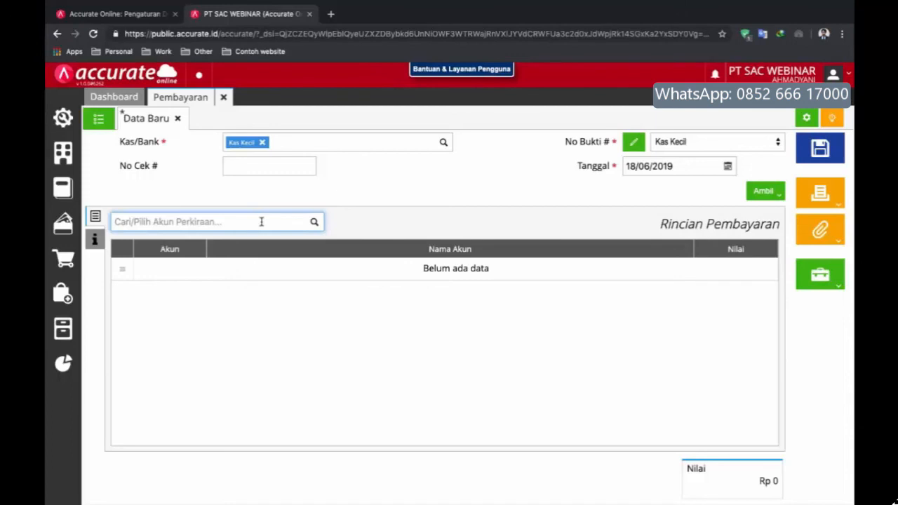
pyautogui.write('sewa')
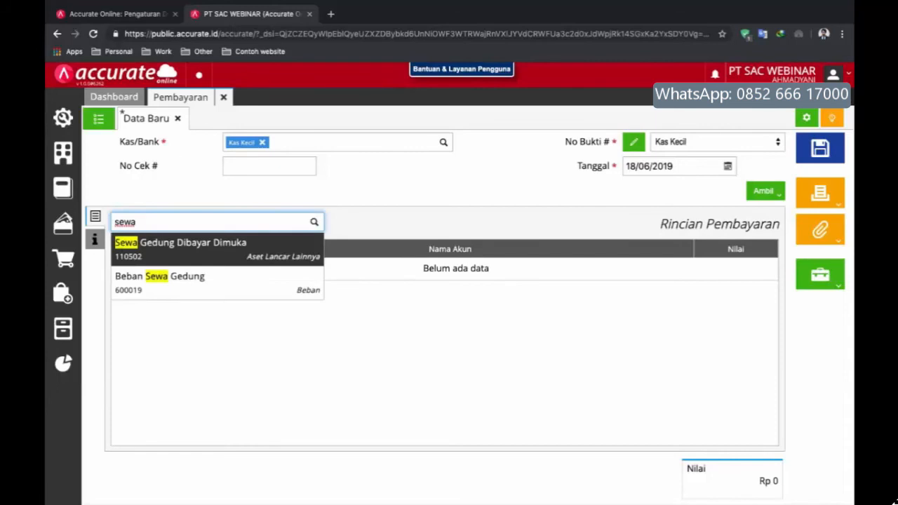
pyautogui.press('Return')
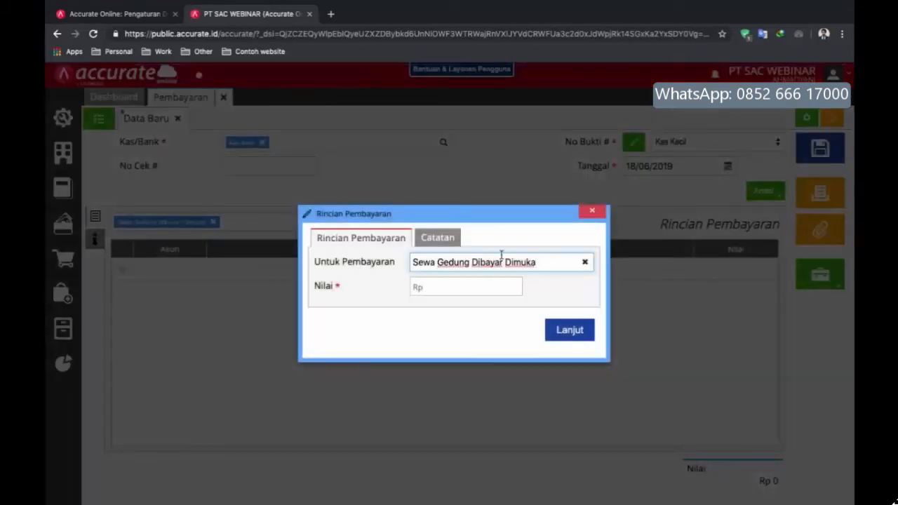
pyautogui.click(592, 212)
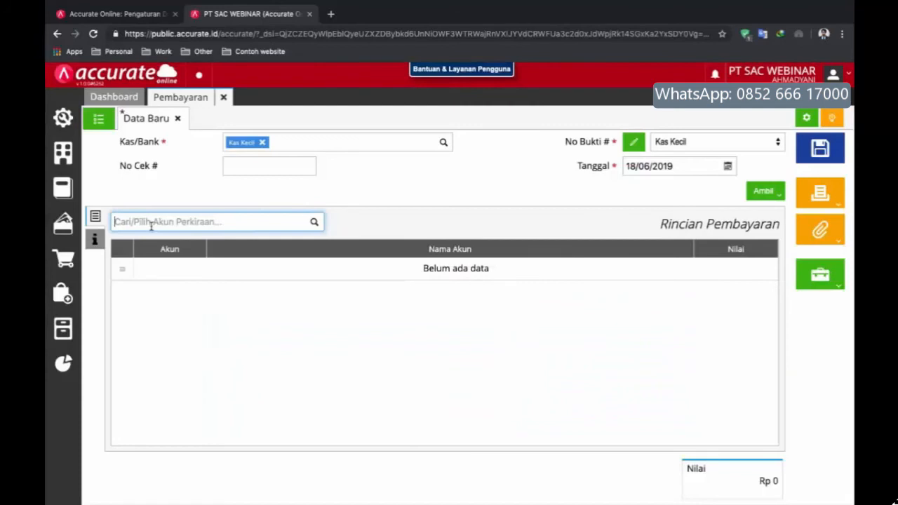
# - Add the Beban Listrik account to the Rincian Pembayaran with a Nilai of Rp 300.000
pyautogui.write('biay')
pyautogui.press('BackSpace')
pyautogui.press('BackSpace')
pyautogui.press('BackSpace')
pyautogui.press('BackSpace')
pyautogui.write('lsit')
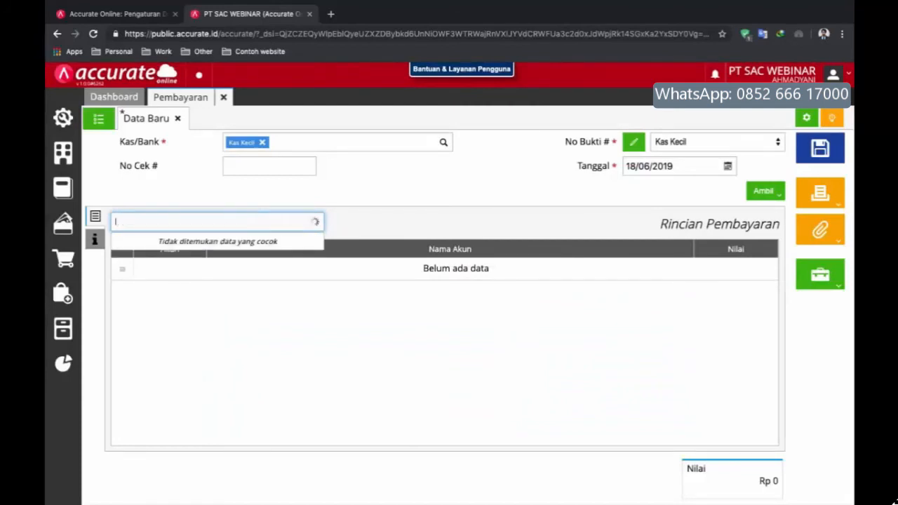
pyautogui.press('BackSpace')
pyautogui.press('BackSpace')
pyautogui.press('BackSpace')
pyautogui.write('is')
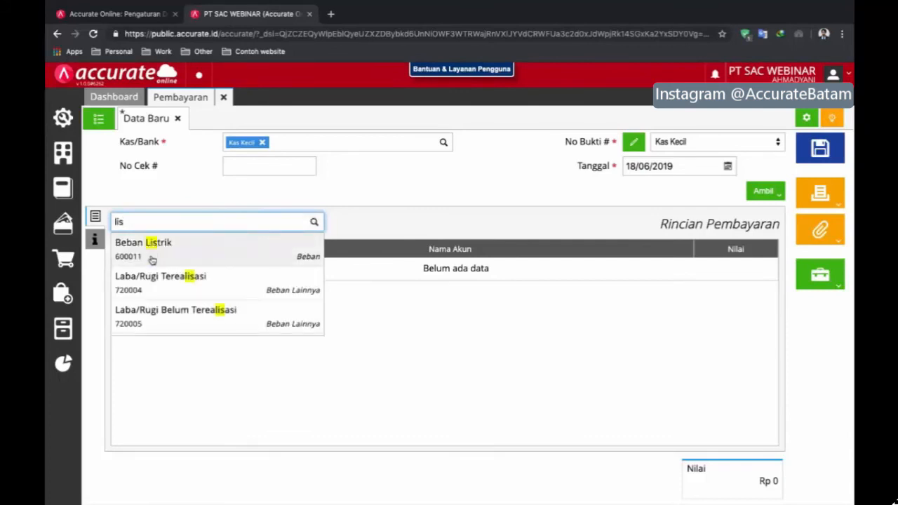
pyautogui.click(151, 258)
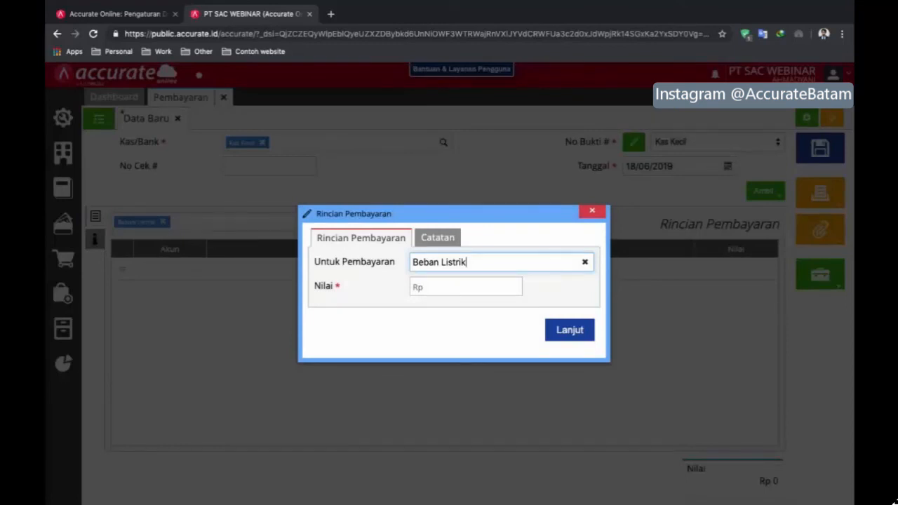
pyautogui.press('Tab')
pyautogui.write('300000')
pyautogui.press('Return')
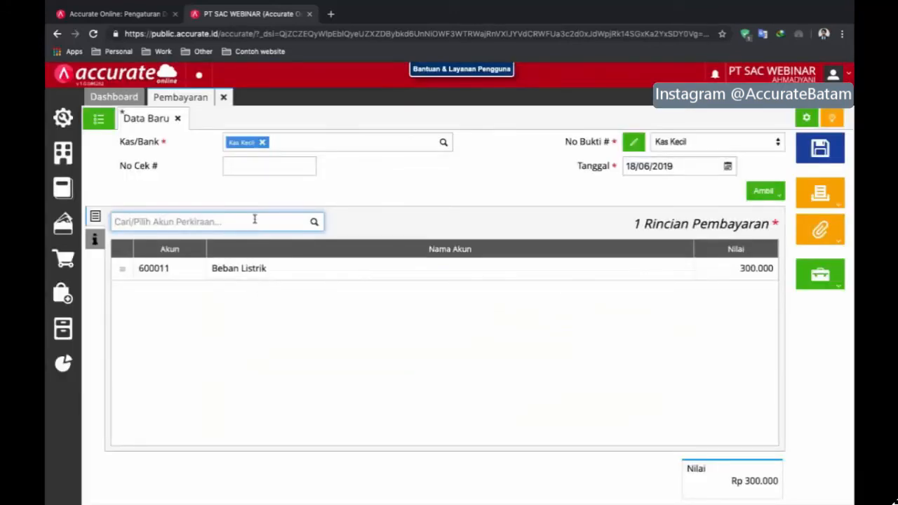
# - Search the payment accounts for "gaji" without adding another line
pyautogui.write('ga')
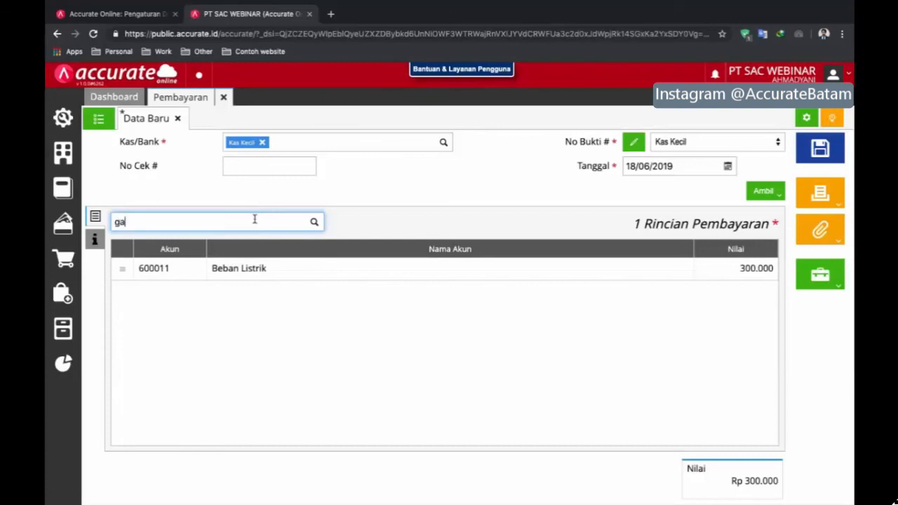
pyautogui.write('ji')
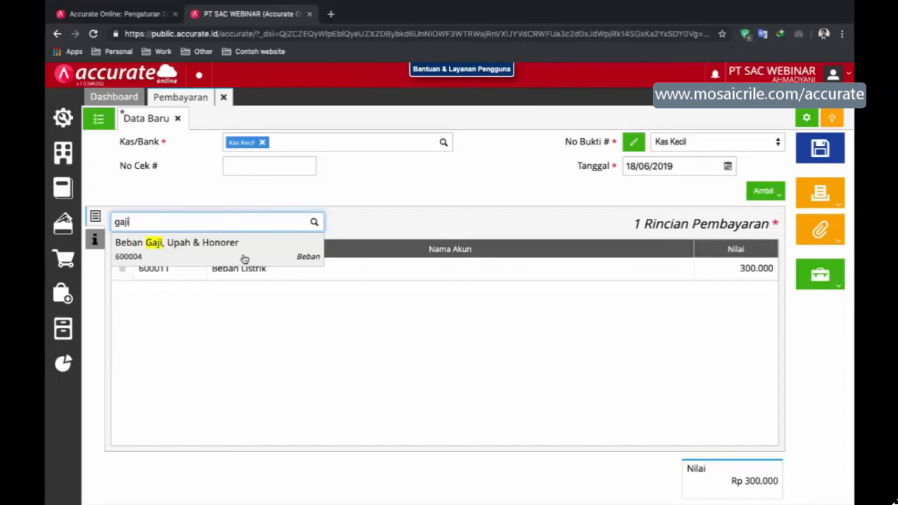
pyautogui.click(387, 198)
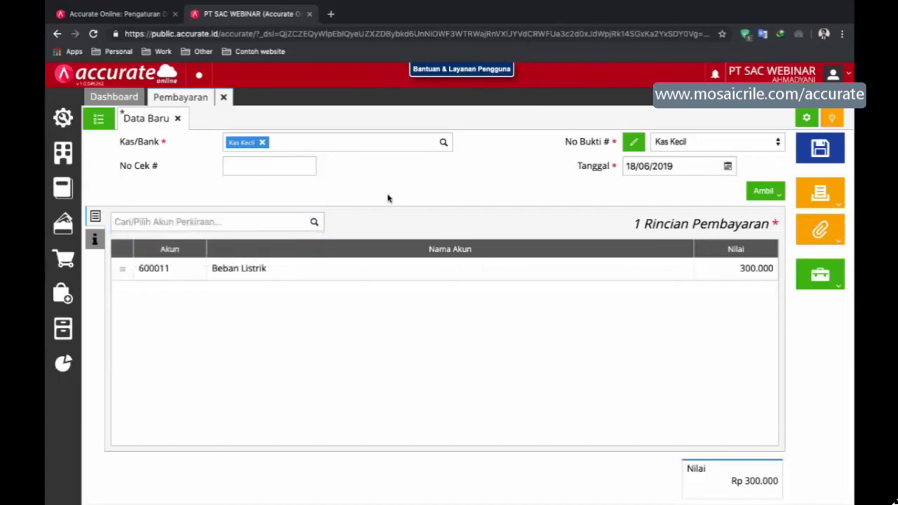
# - Enter the payment's Catatan as "Bayar listrik bulan Juni 2019" and save the Pembayaran
pyautogui.click(97, 240)
pyautogui.click(218, 243)
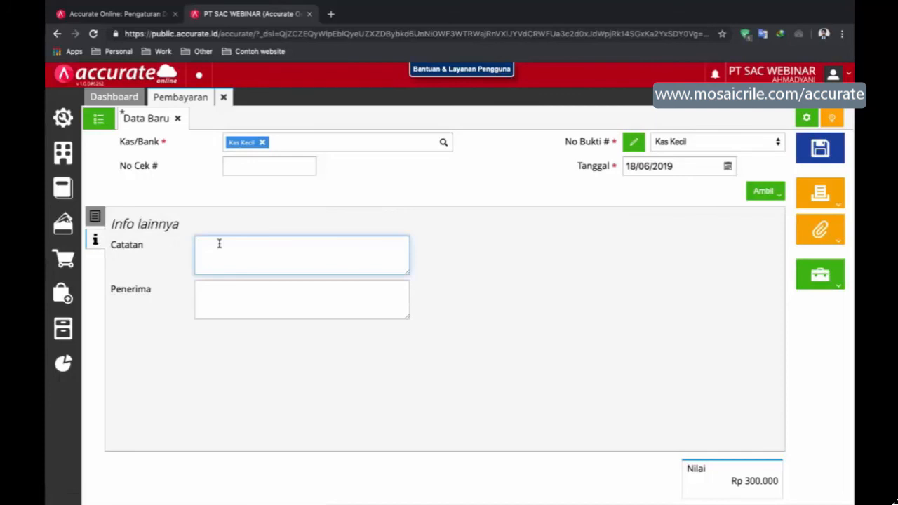
pyautogui.write('Bayar listrik bulan Juni 2019')
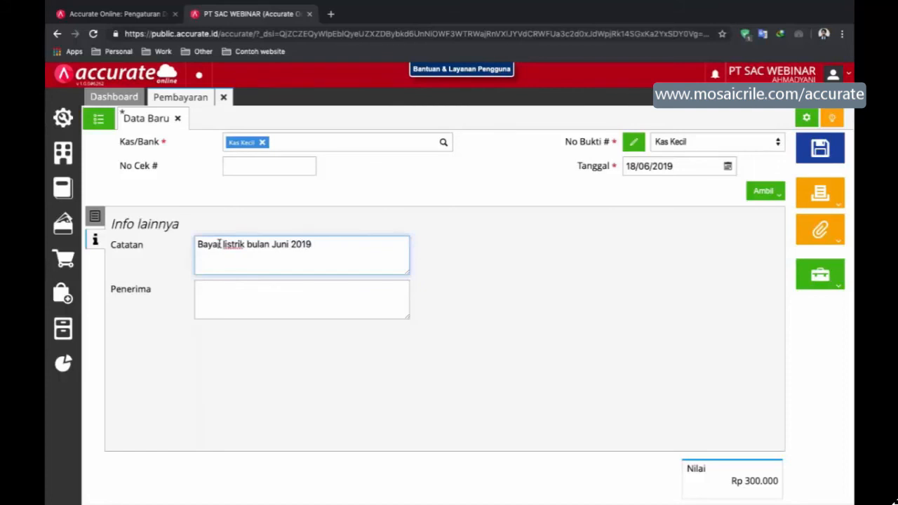
pyautogui.click(812, 158)
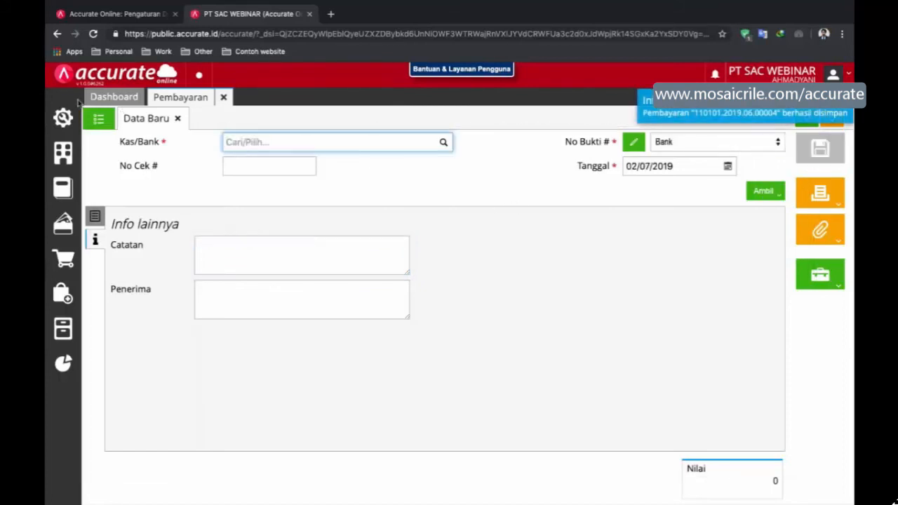
# - Open the saved electricity payment from the Pembayaran list, view its print preview, and close the preview
pyautogui.click(99, 120)
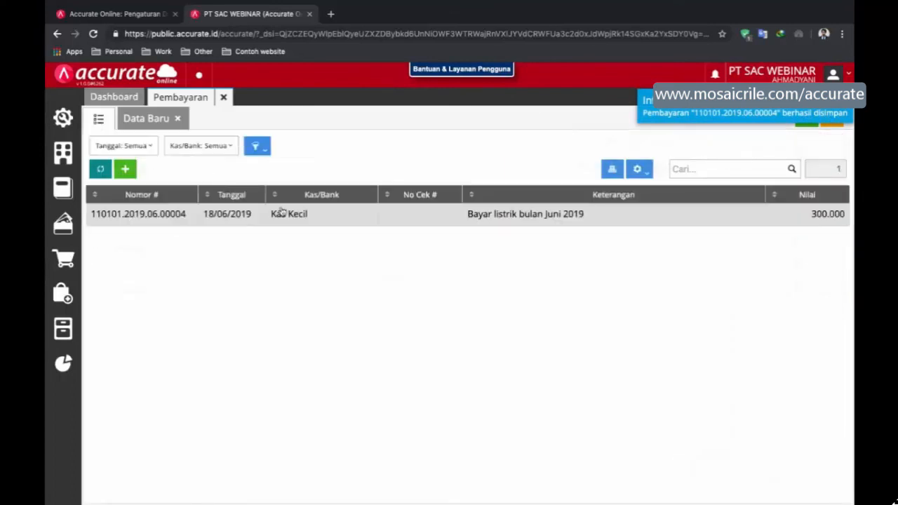
pyautogui.click(281, 212)
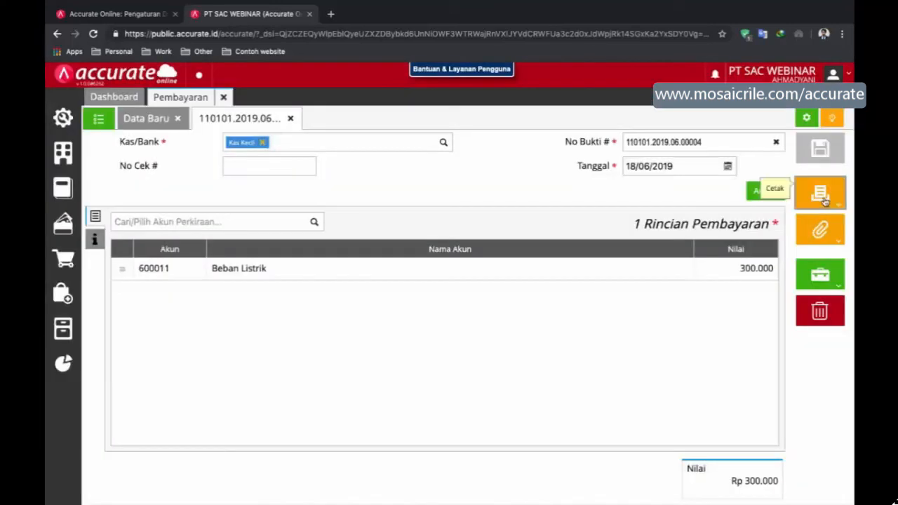
pyautogui.moveTo(821, 193)
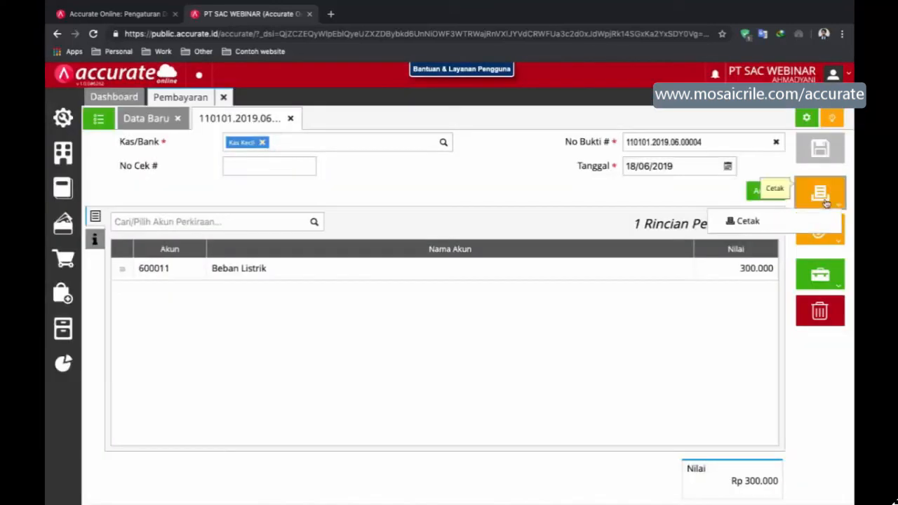
pyautogui.click(775, 223)
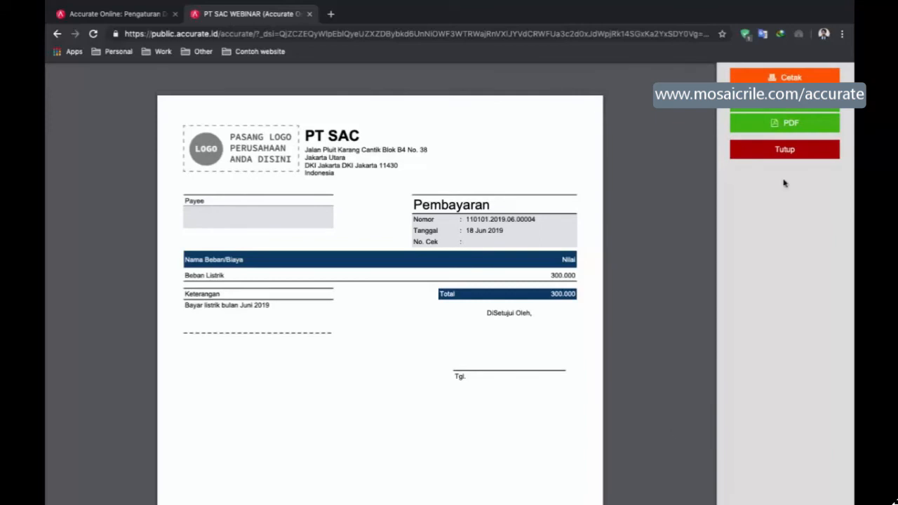
pyautogui.click(785, 150)
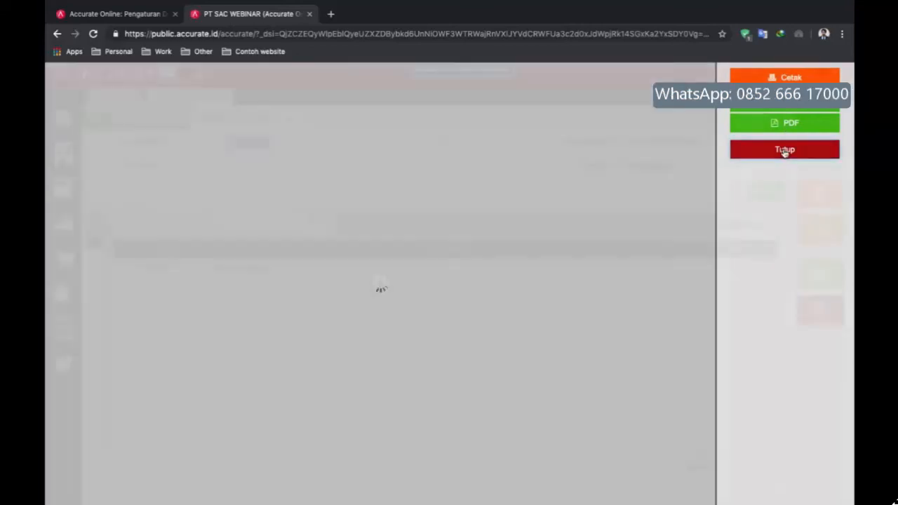
# - Examine the Rincian Jurnal of the electricity payment
pyautogui.click(821, 275)
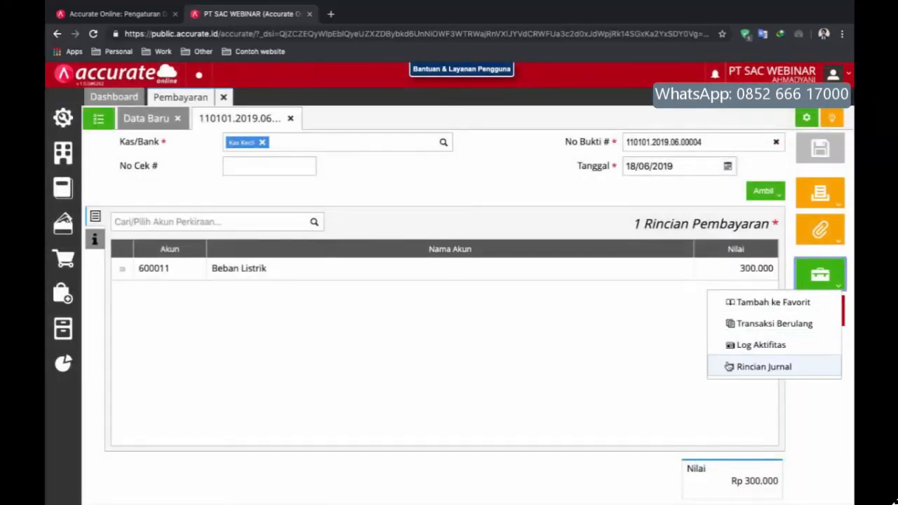
pyautogui.click(734, 366)
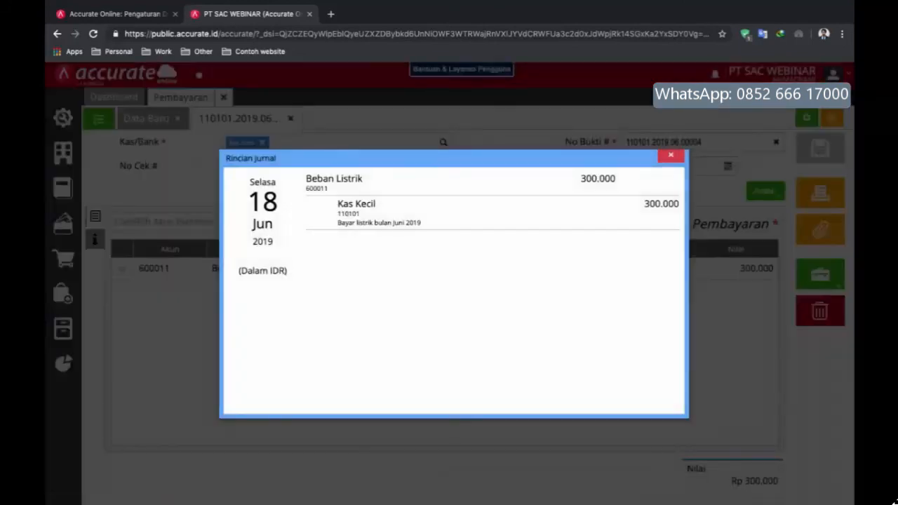
# - Close the journal details and display the Histori Bank of Kas Kecil from 01/06/2019 to 02/07/2019
pyautogui.click(671, 157)
pyautogui.moveTo(54, 236)
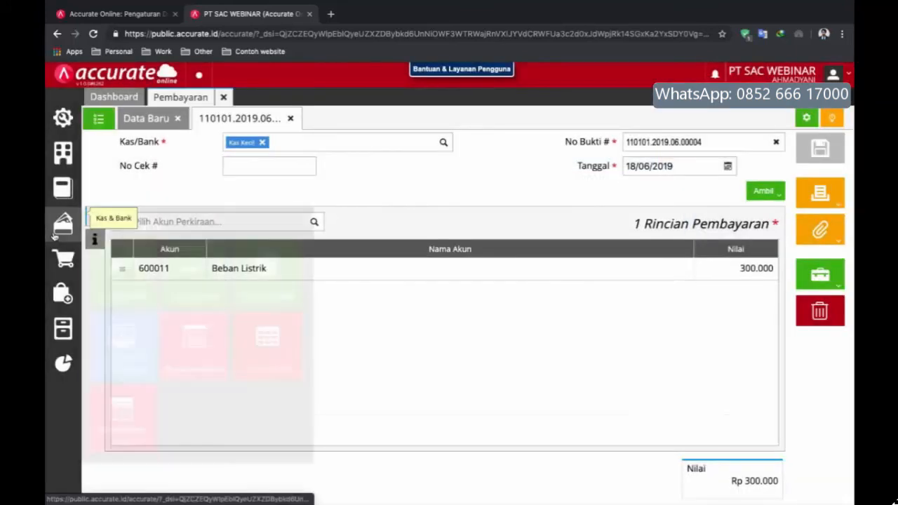
pyautogui.click(274, 347)
pyautogui.click(319, 120)
pyautogui.click(270, 148)
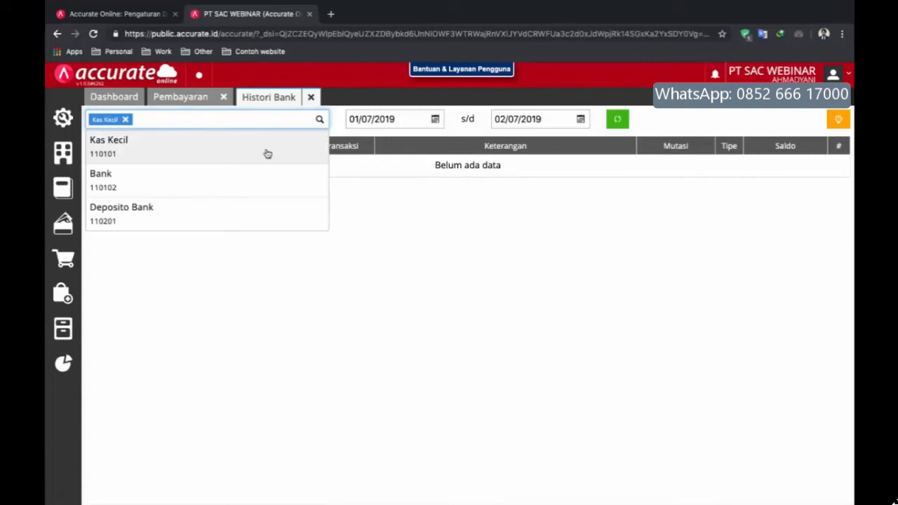
pyautogui.click(435, 119)
pyautogui.click(377, 138)
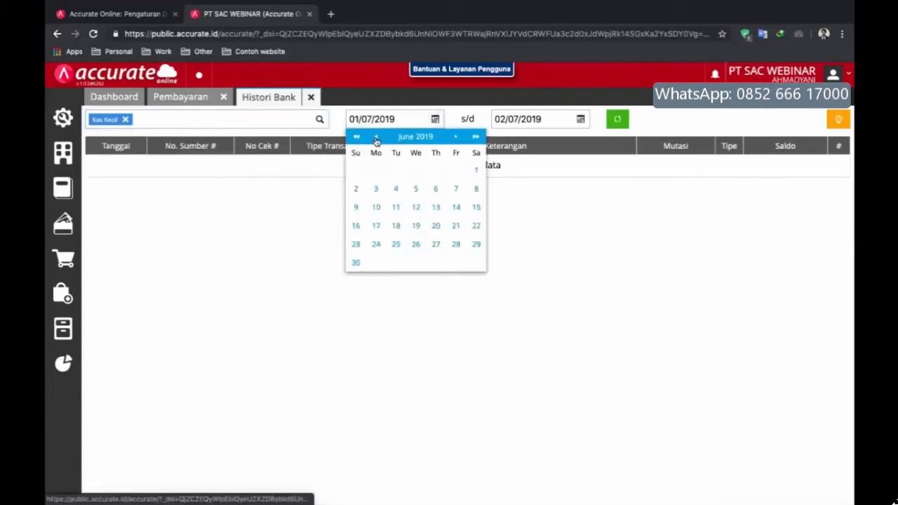
pyautogui.click(475, 171)
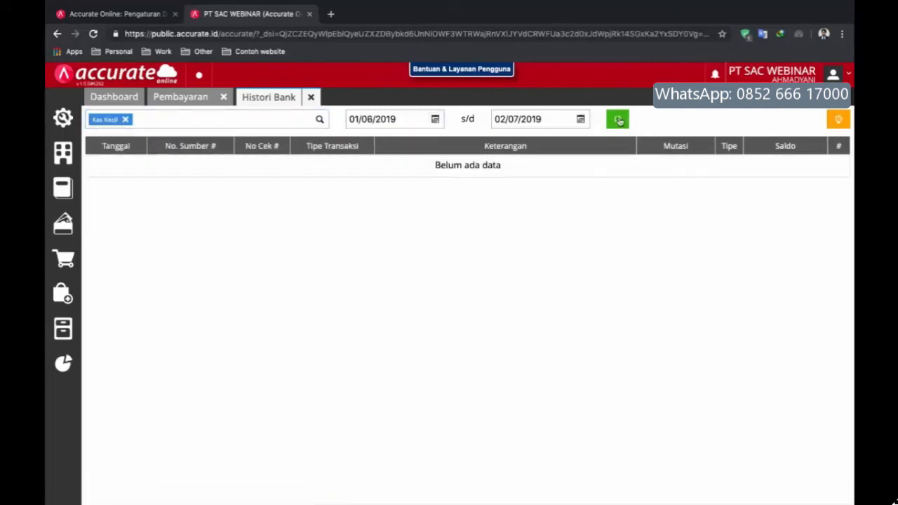
pyautogui.click(619, 120)
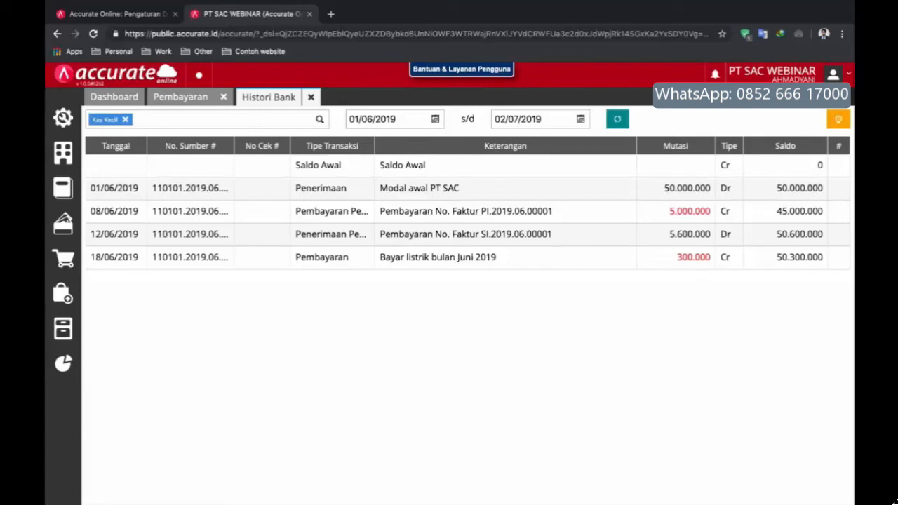
# - Close the Histori Bank, the saved electricity payment, the blank payment form and the Pembayaran list
pyautogui.click(313, 99)
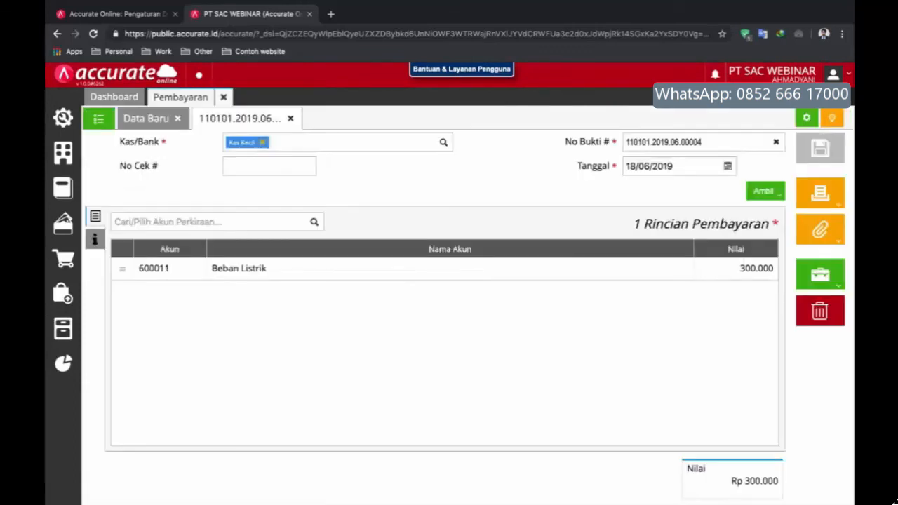
pyautogui.click(292, 118)
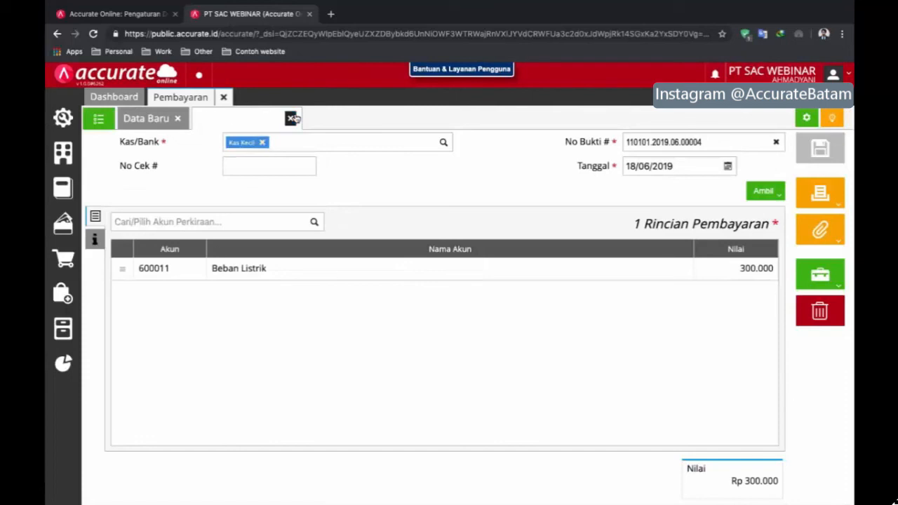
pyautogui.click(177, 118)
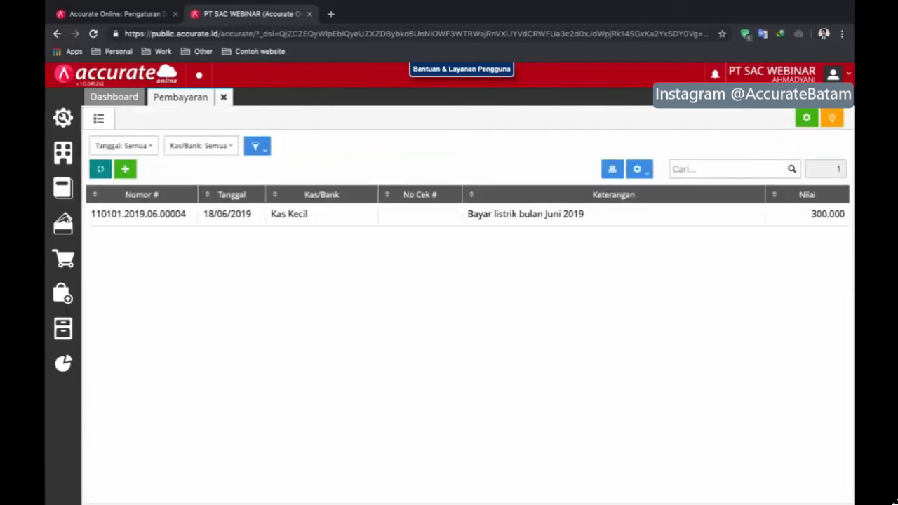
pyautogui.click(223, 97)
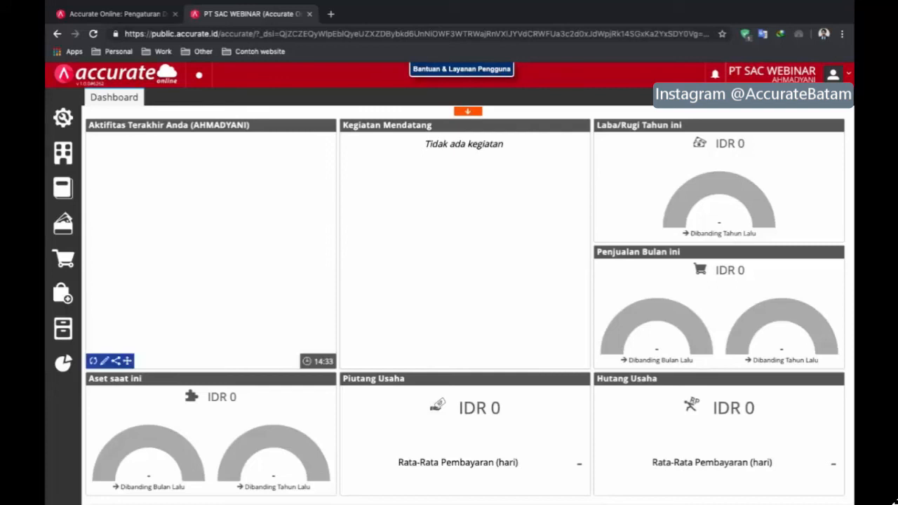
pyautogui.click(71, 270)
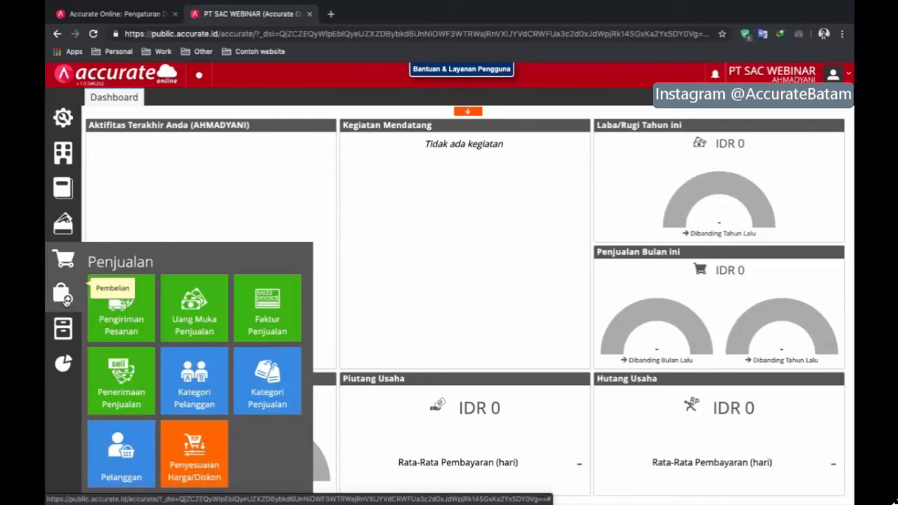
pyautogui.click(64, 298)
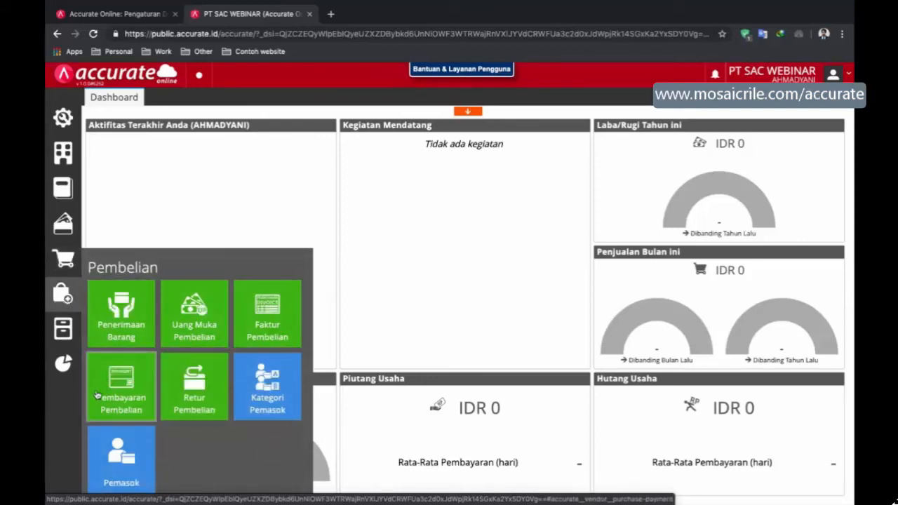
pyautogui.click(63, 224)
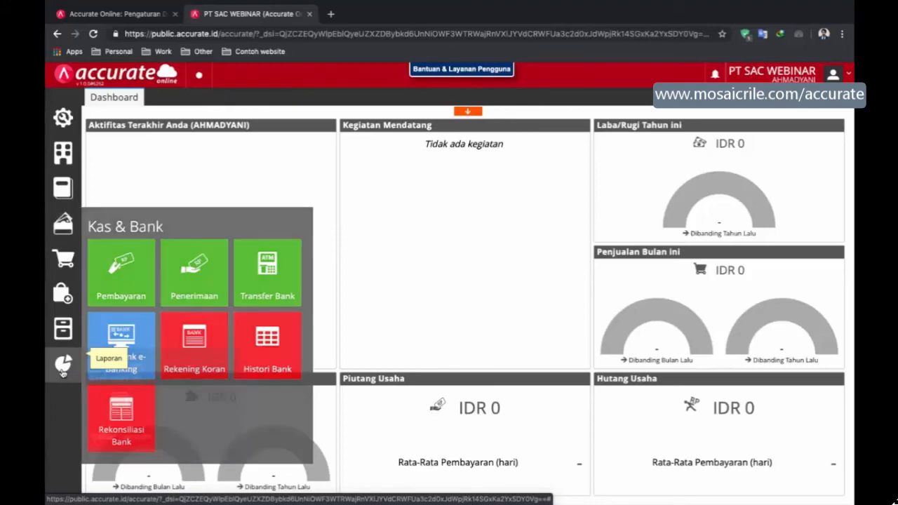
# - Display the Neraca (Standar) financial report as of 30/06/2019
pyautogui.moveTo(63, 369)
pyautogui.click(122, 417)
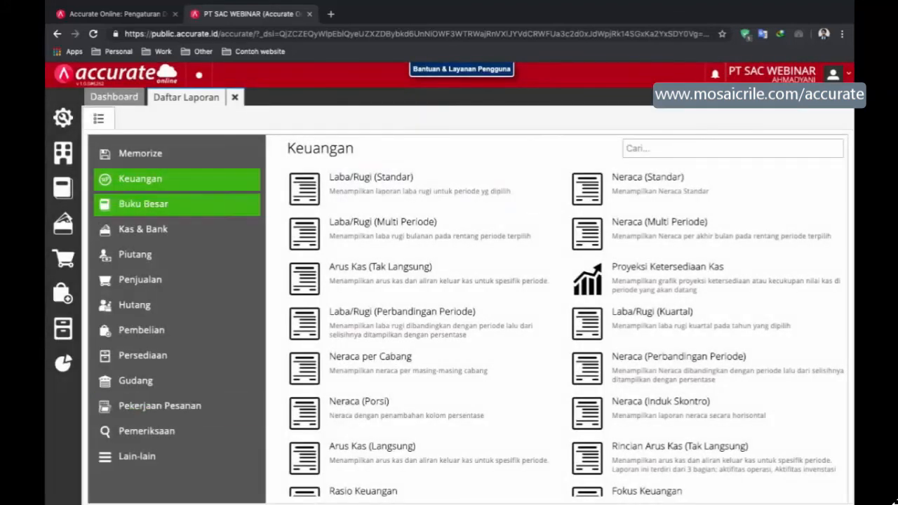
pyautogui.click(647, 184)
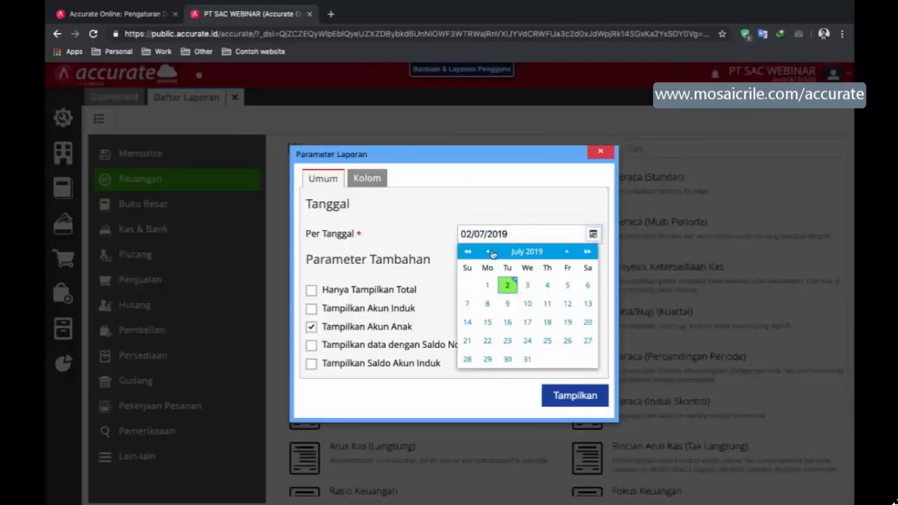
pyautogui.click(492, 253)
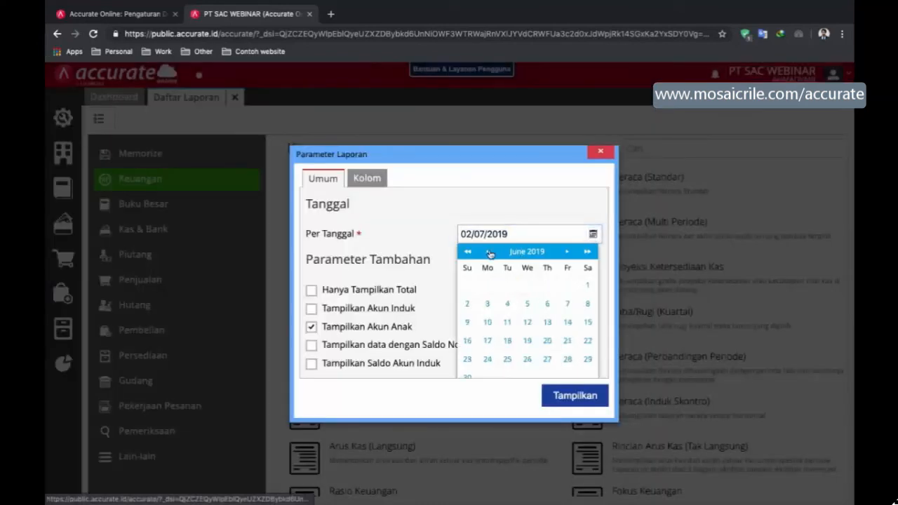
pyautogui.click(468, 377)
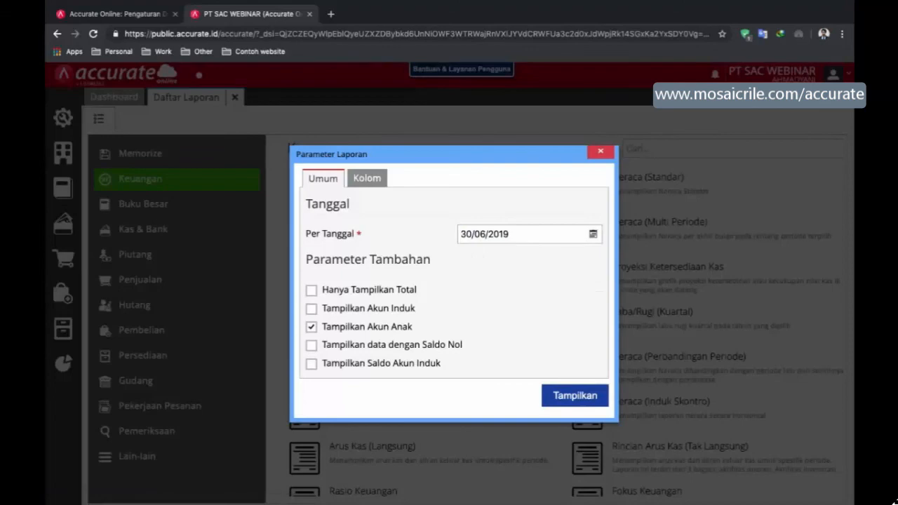
pyautogui.click(570, 403)
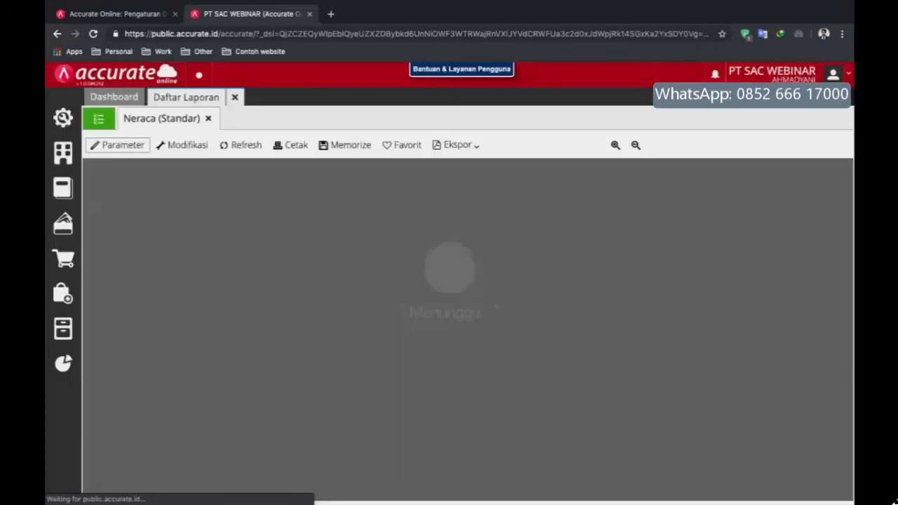
# - Examine the assets, liabilities and equity in the Neraca (Standar) report and close it
pyautogui.scroll(-5, 468, 330)
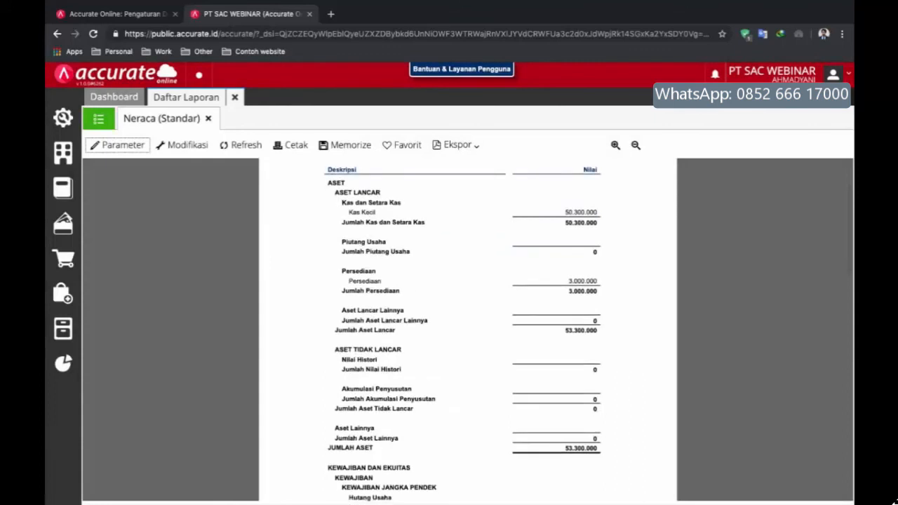
pyautogui.scroll(-2, 581, 383)
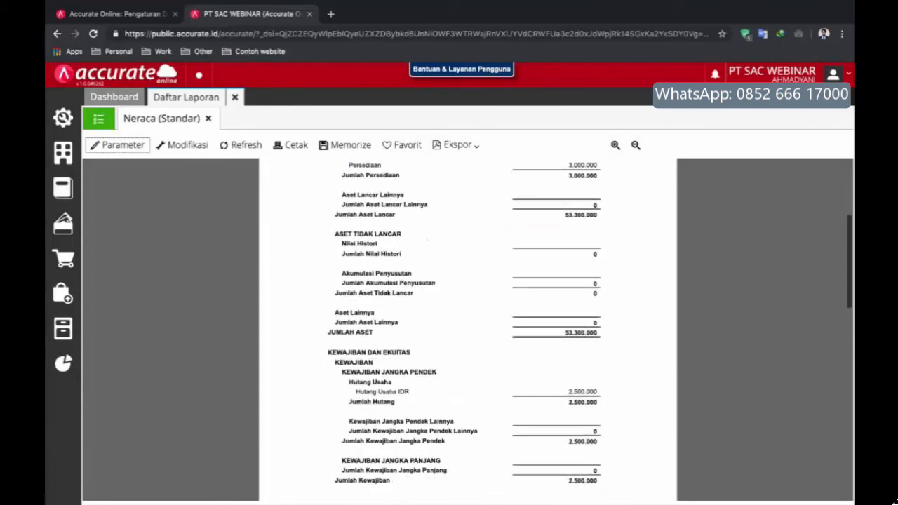
pyautogui.scroll(3, 581, 383)
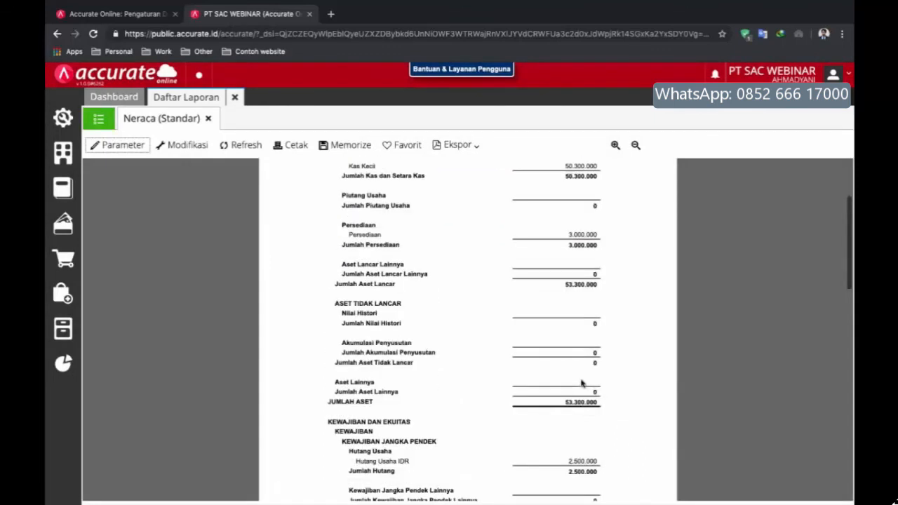
pyautogui.scroll(3, 581, 384)
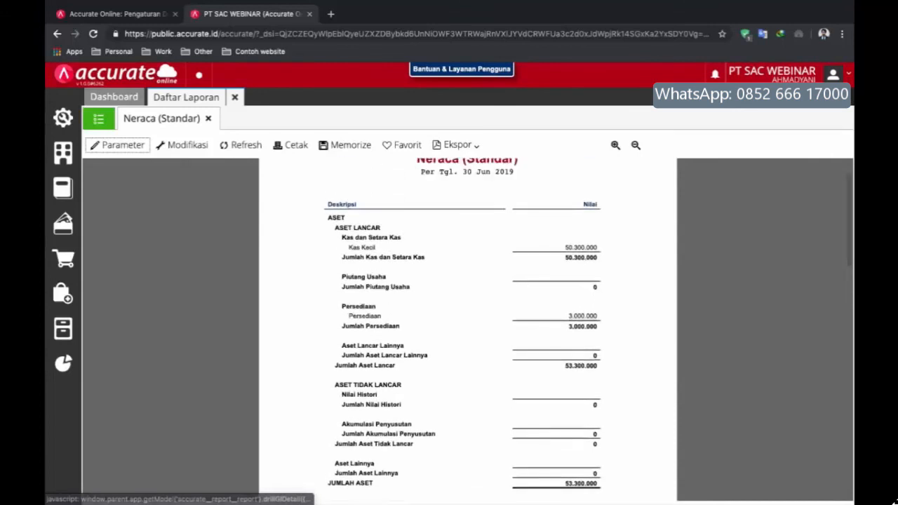
pyautogui.scroll(-15, 467, 330)
pyautogui.scroll(-3, 586, 282)
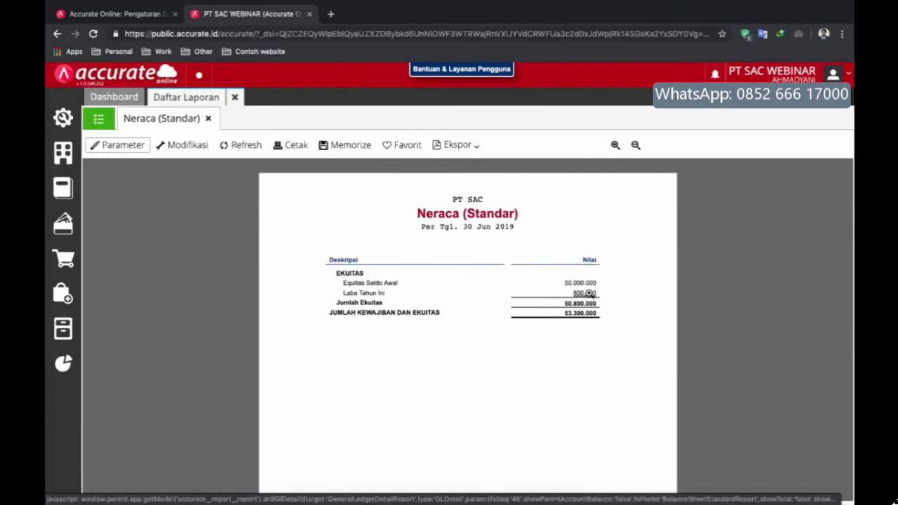
pyautogui.click(208, 118)
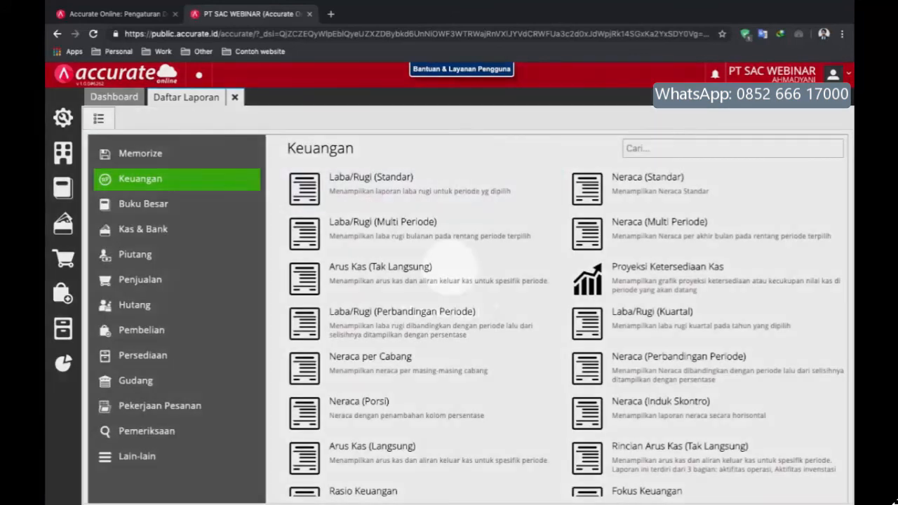
# - Display the Laba/Rugi (Standar) report for all branches from 01/06/2019 to 30/06/2019
pyautogui.click(442, 267)
pyautogui.click(593, 212)
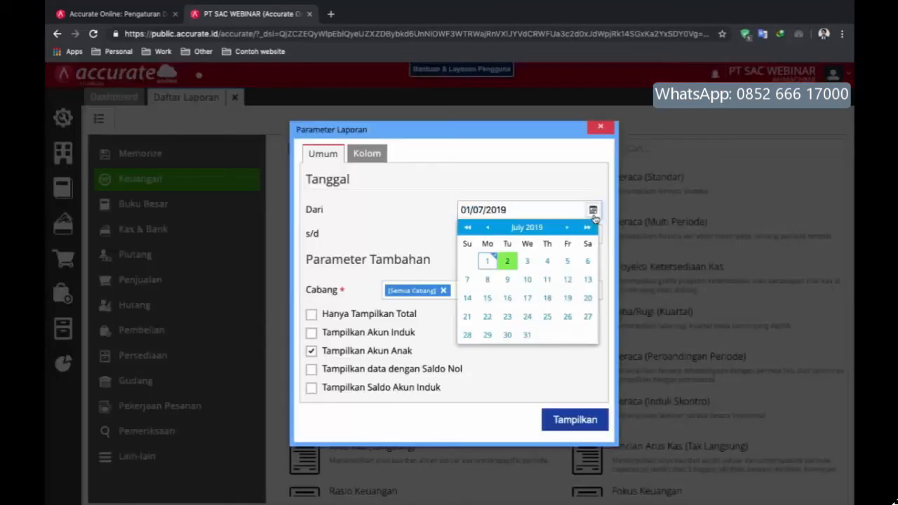
pyautogui.click(489, 228)
pyautogui.click(587, 261)
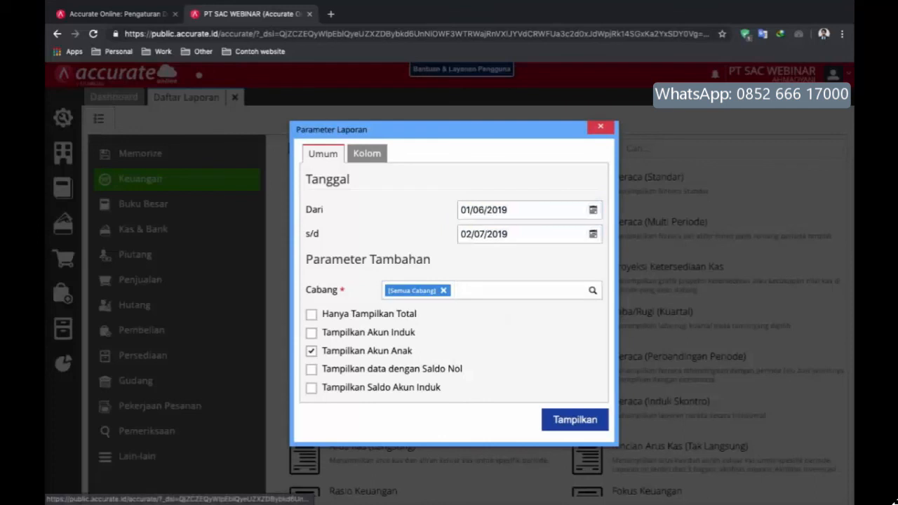
pyautogui.click(595, 233)
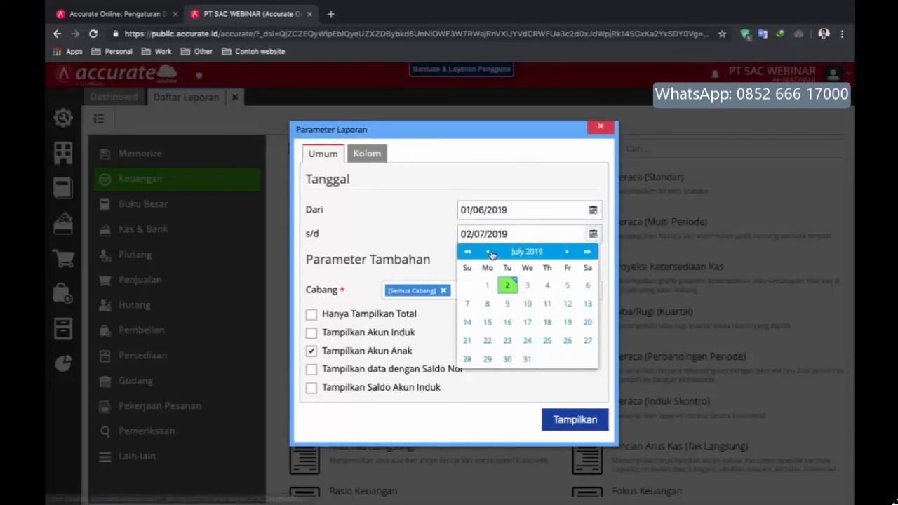
pyautogui.click(487, 252)
pyautogui.click(468, 379)
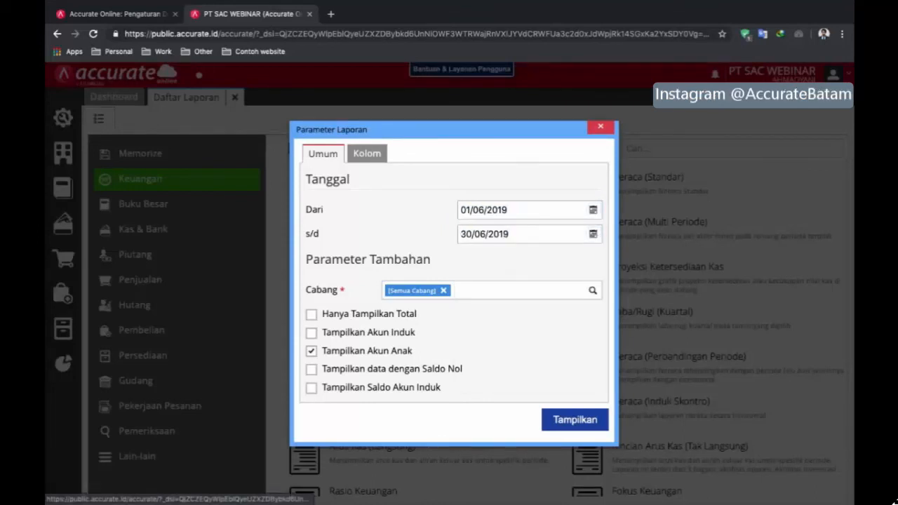
pyautogui.click(579, 419)
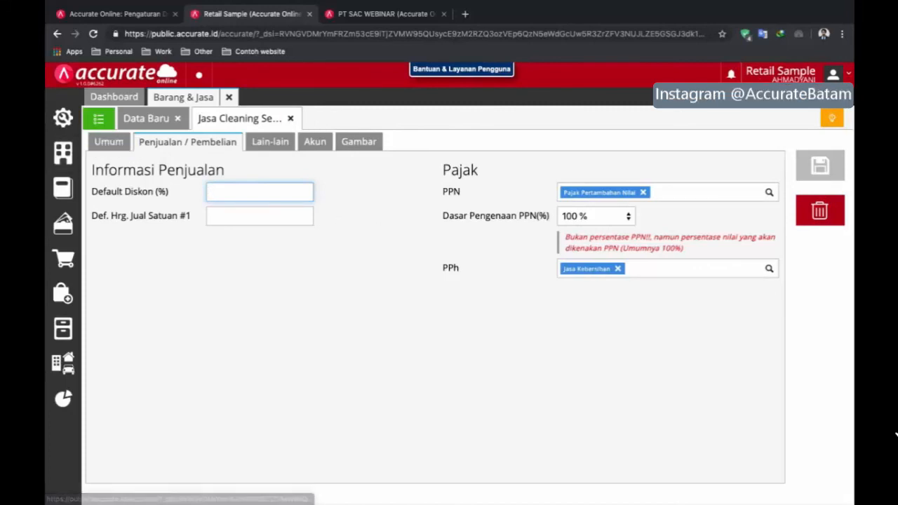
# - Close the Barang & Jasa records in Retail Sample and start a new Faktur Penjualan for the customer Abadi Phone Center
pyautogui.click(291, 119)
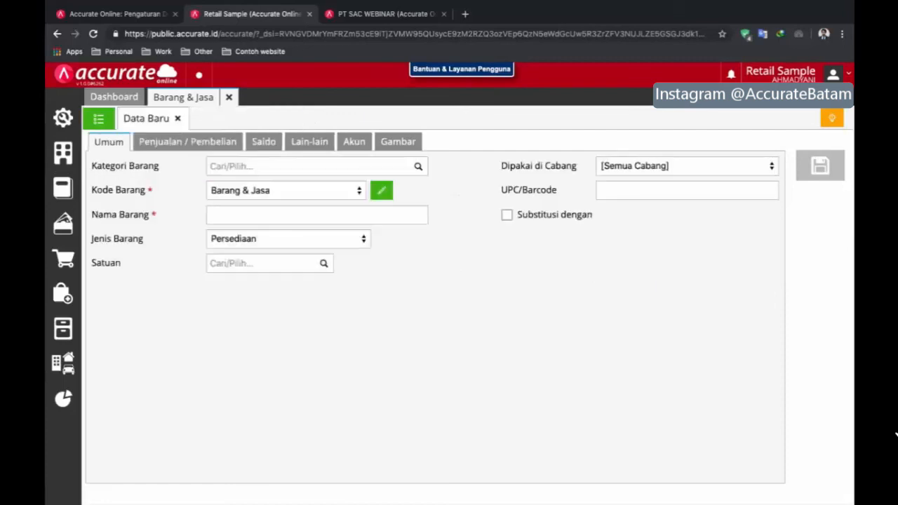
pyautogui.click(229, 98)
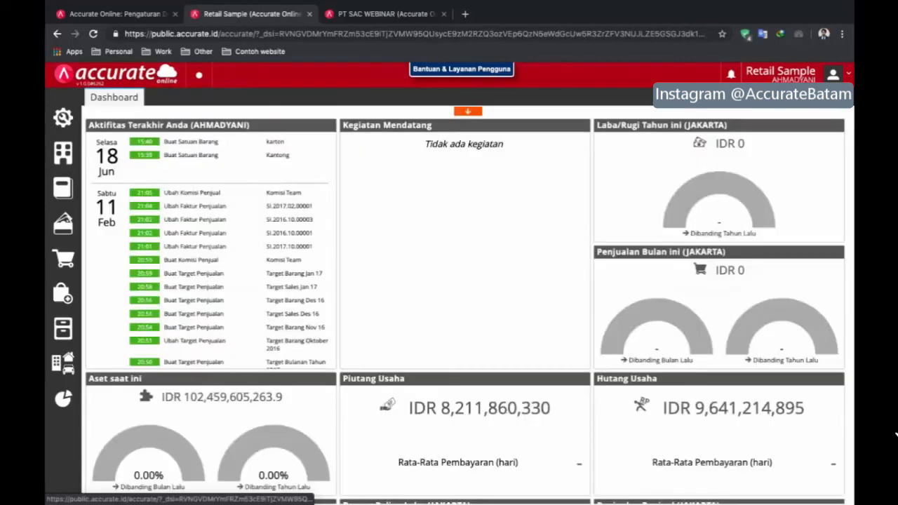
pyautogui.click(64, 259)
pyautogui.click(428, 335)
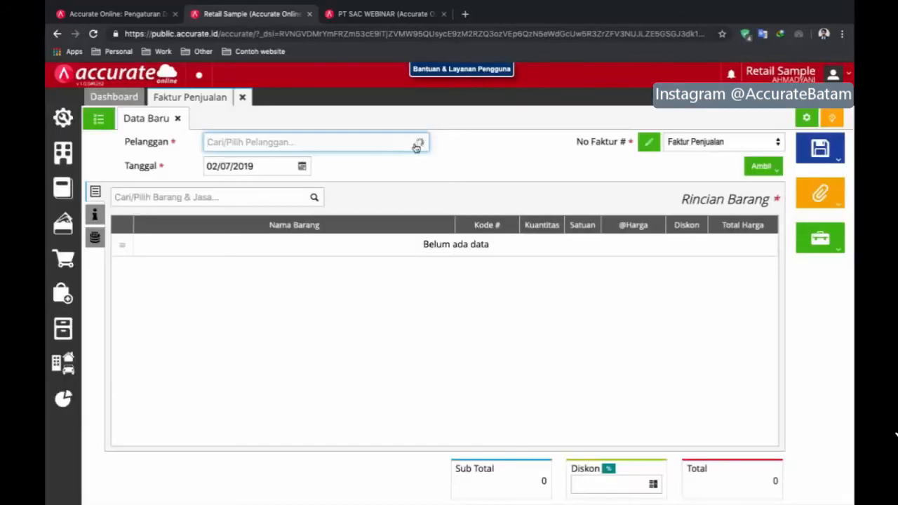
pyautogui.click(418, 144)
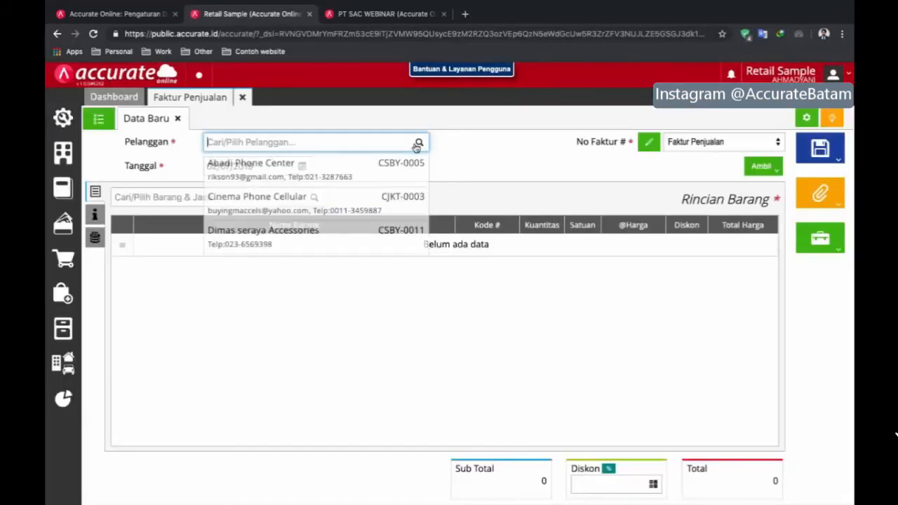
pyautogui.click(362, 175)
# - Add one Jasa Cleaning Service to the invoice at a price of Rp 1,000,000 with PPN 10% applied
pyautogui.click(281, 198)
pyautogui.write('jasa')
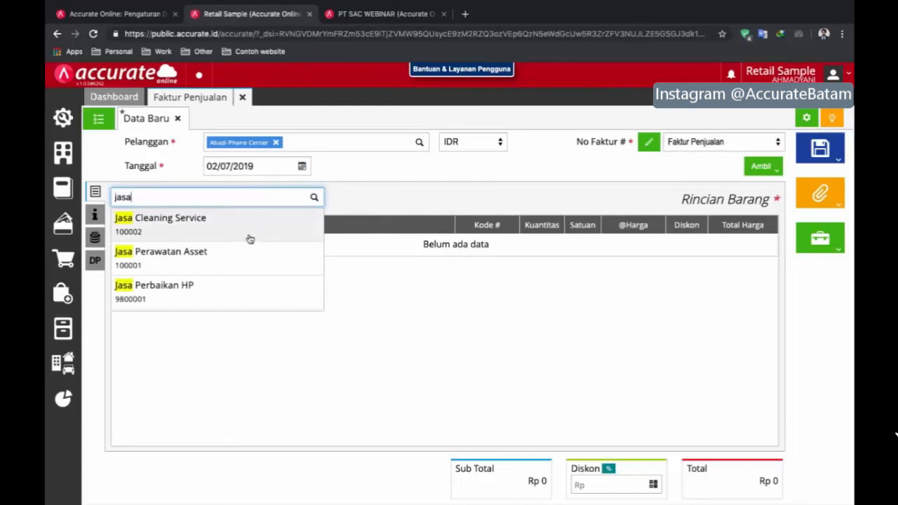
pyautogui.press('Return')
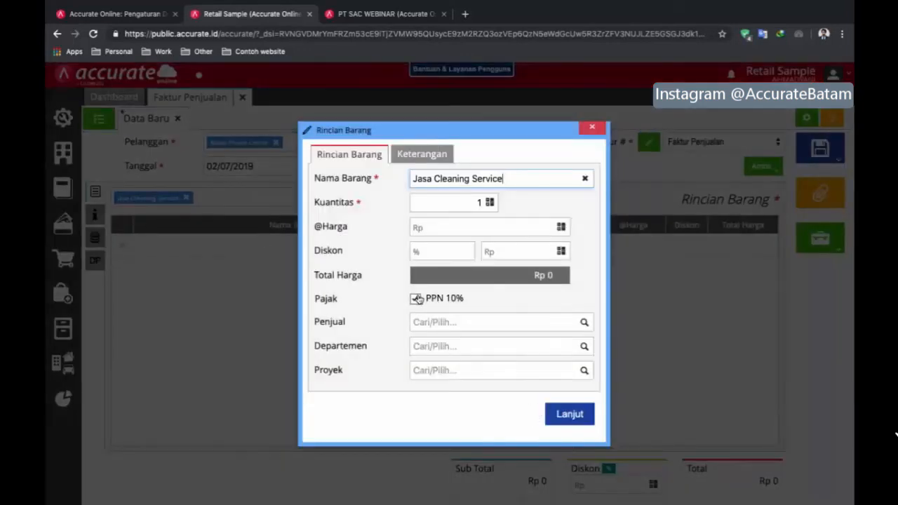
pyautogui.click(505, 226)
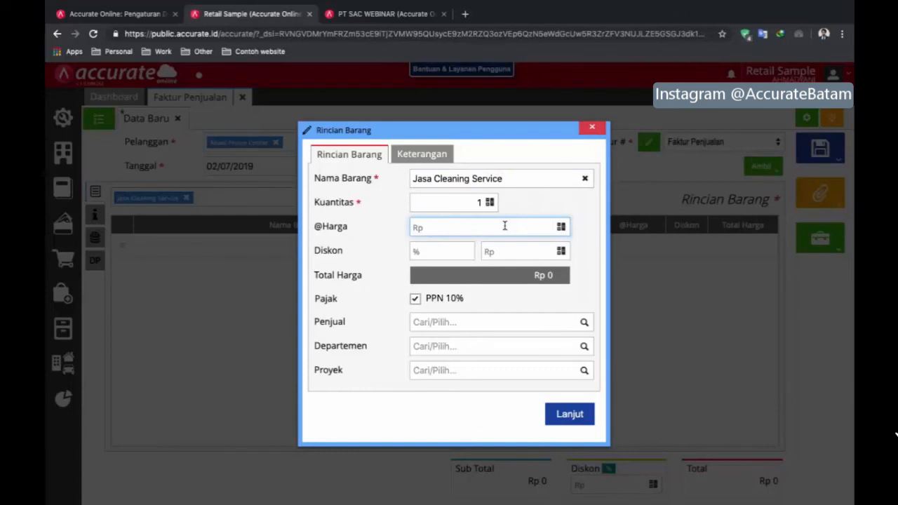
pyautogui.write('1,000,000')
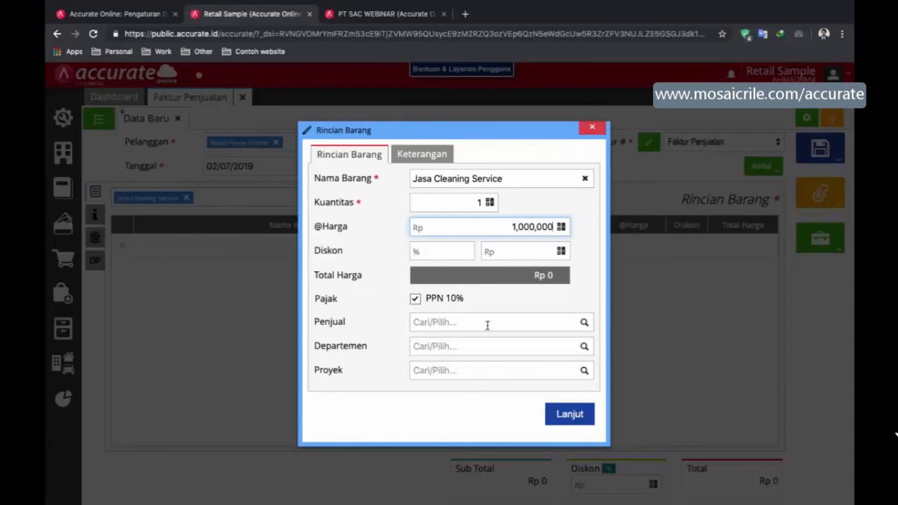
pyautogui.click(415, 300)
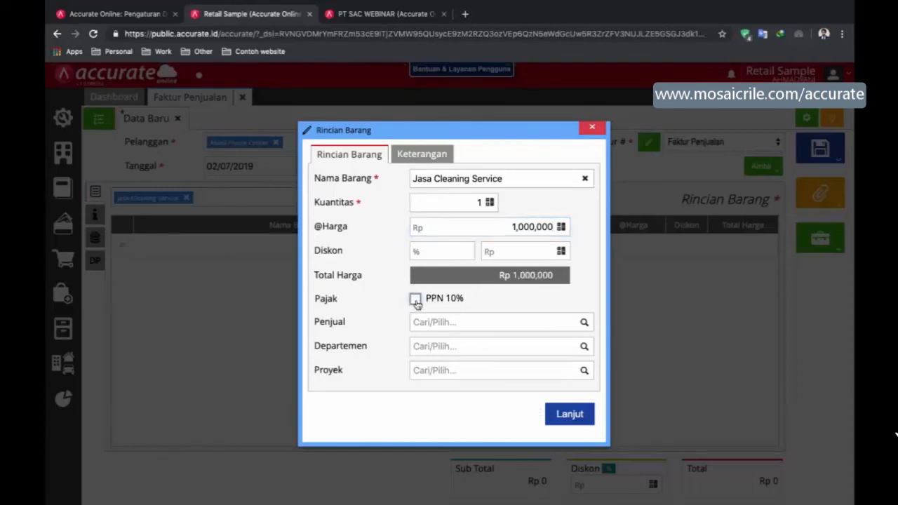
pyautogui.click(415, 299)
pyautogui.click(580, 419)
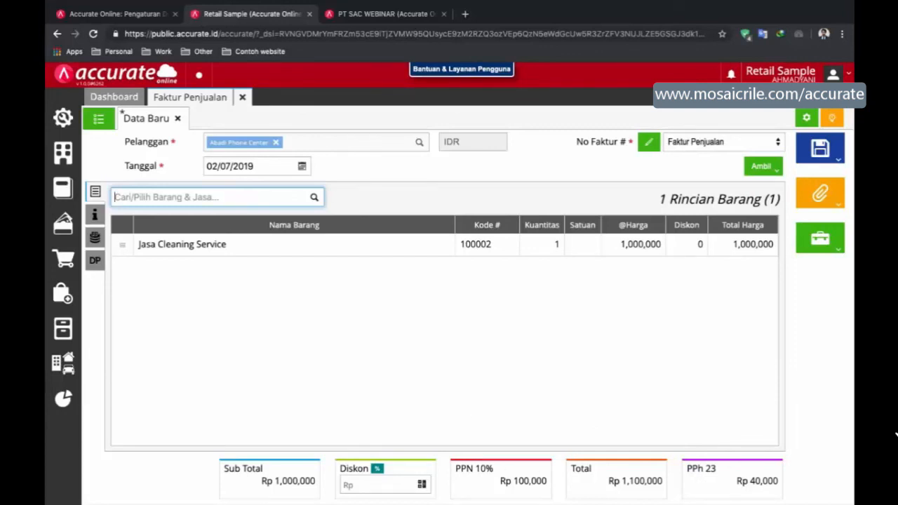
# - Try the tax-inclusive total in the invoice's additional info, turn off Kena Pajak, and discard the unsaved invoice
pyautogui.click(92, 216)
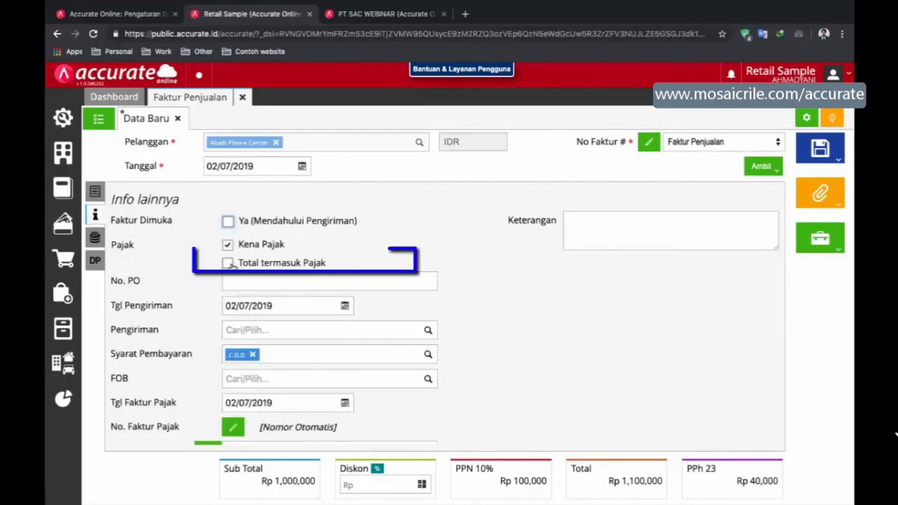
pyautogui.click(228, 263)
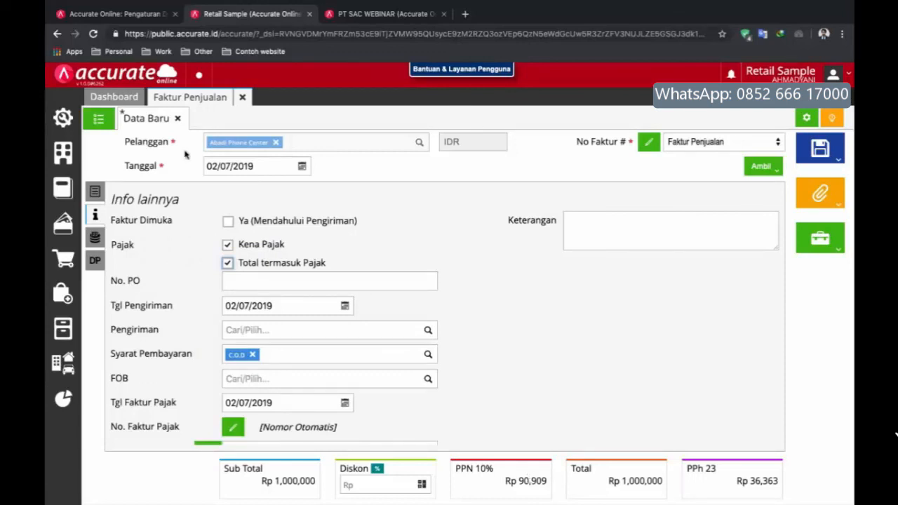
pyautogui.click(228, 246)
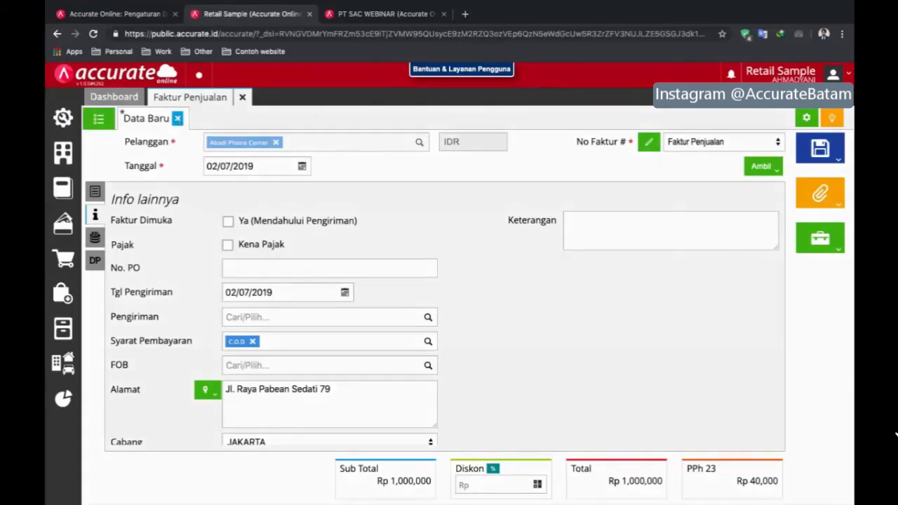
pyautogui.click(178, 120)
pyautogui.click(549, 311)
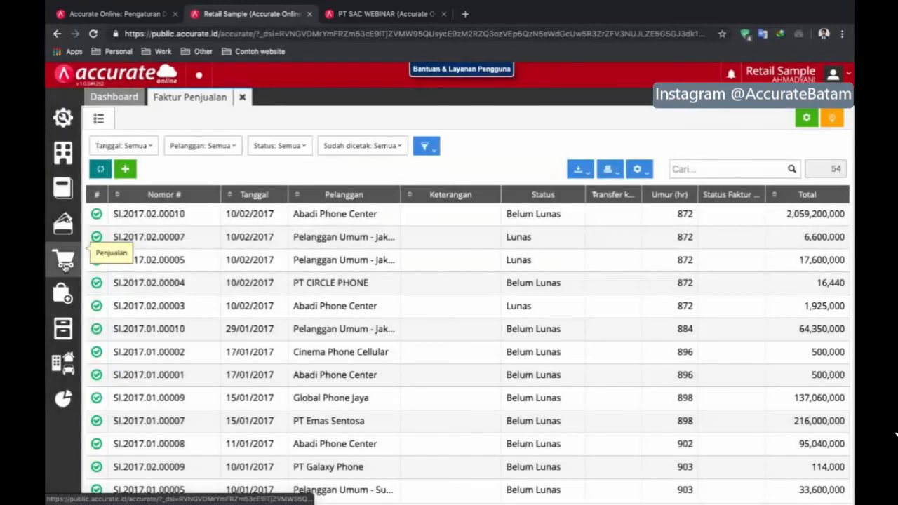
# - Close the Faktur Penjualan list and start a new Faktur Penjualan for the customer Abadi Phone Center
pyautogui.click(63, 264)
pyautogui.click(433, 316)
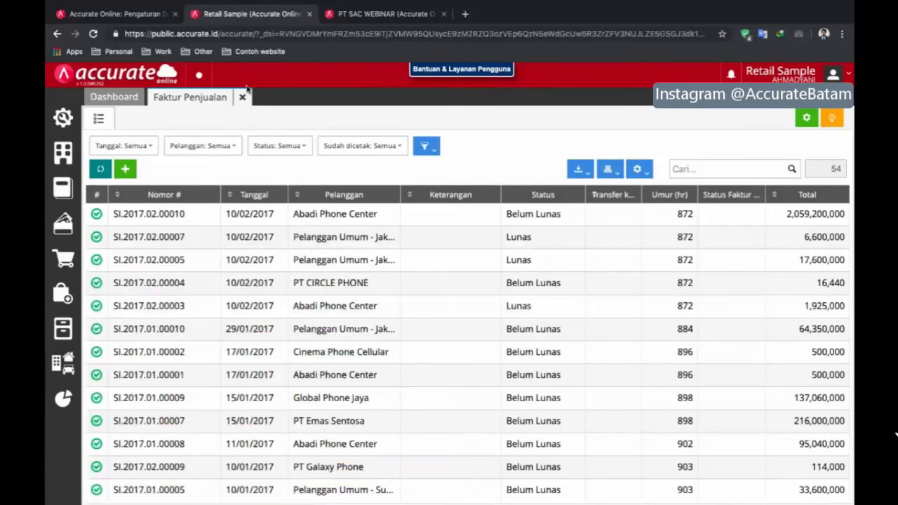
pyautogui.click(242, 98)
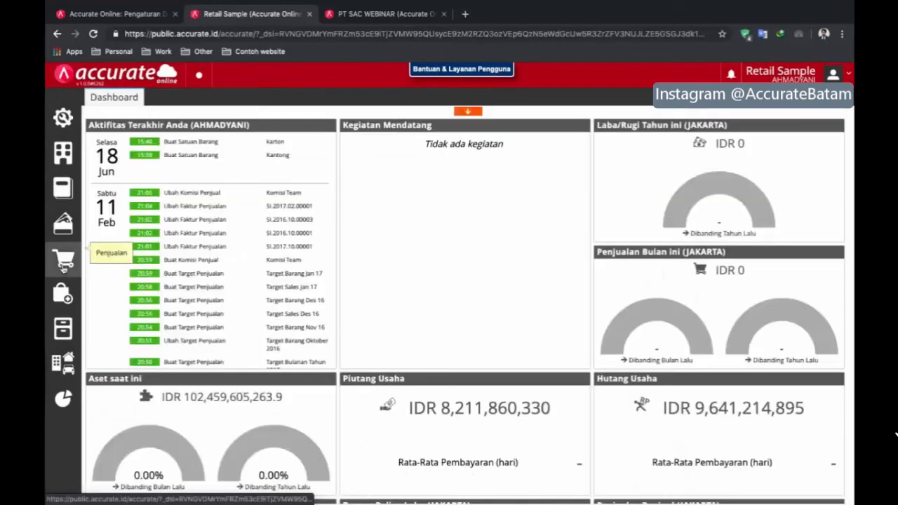
pyautogui.click(63, 263)
pyautogui.click(442, 306)
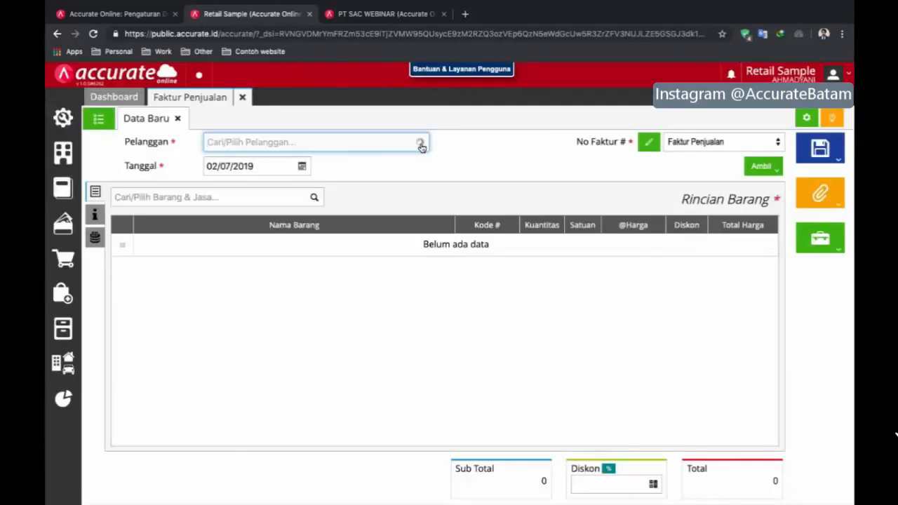
pyautogui.click(373, 175)
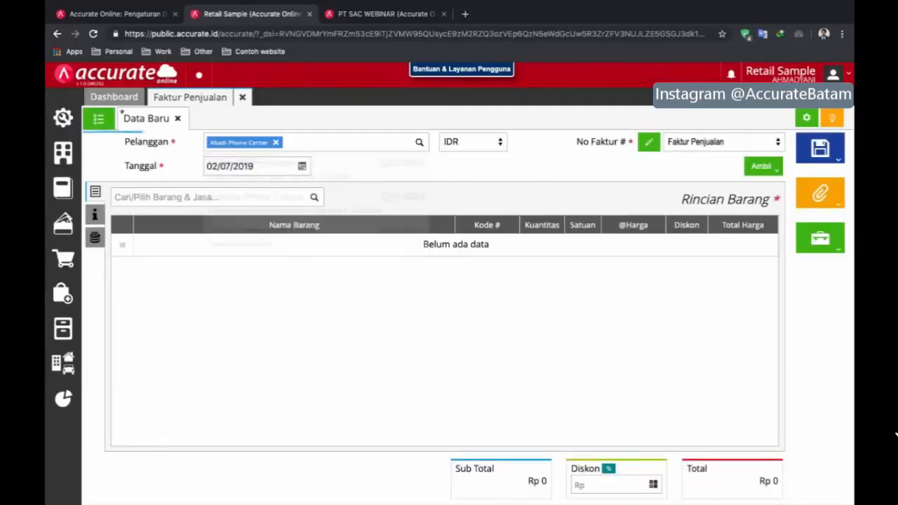
# - Add the item Anti Gores Iphone 5 to the invoice with a quantity of 10
pyautogui.click(314, 198)
pyautogui.click(258, 232)
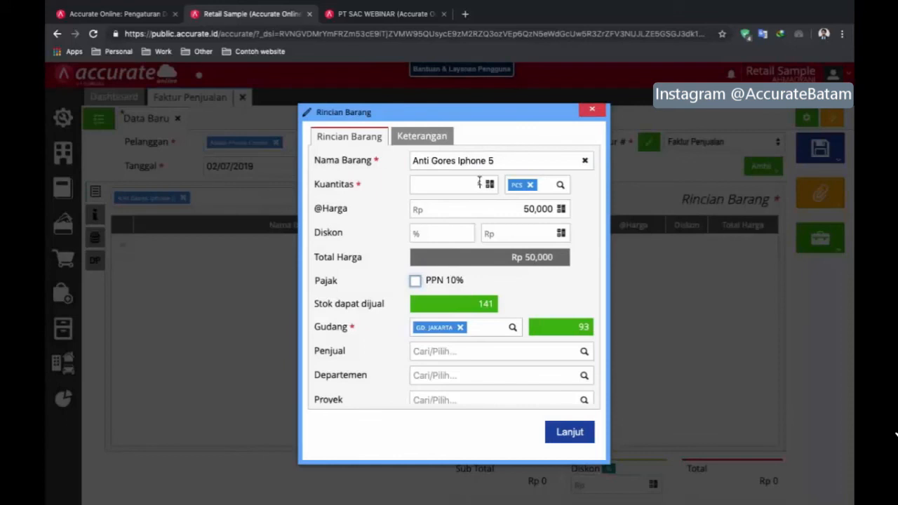
pyautogui.click(481, 183)
pyautogui.write('0')
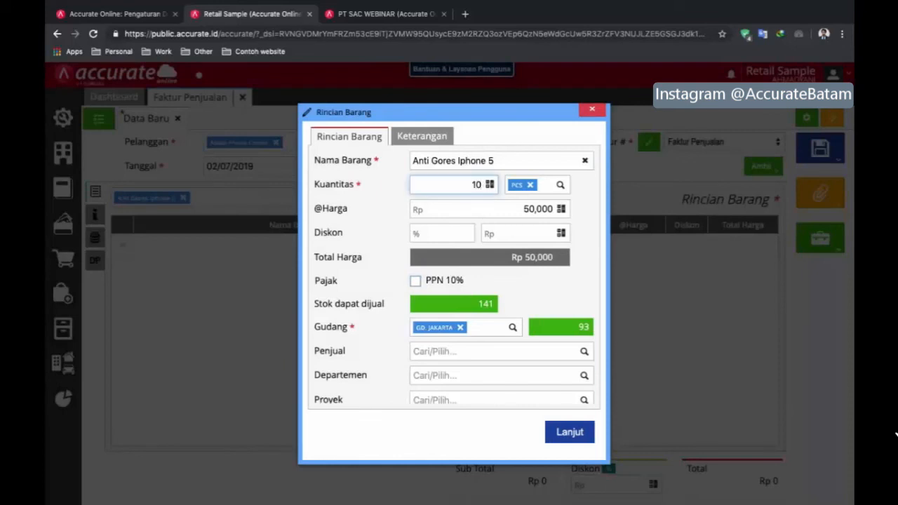
pyautogui.click(572, 433)
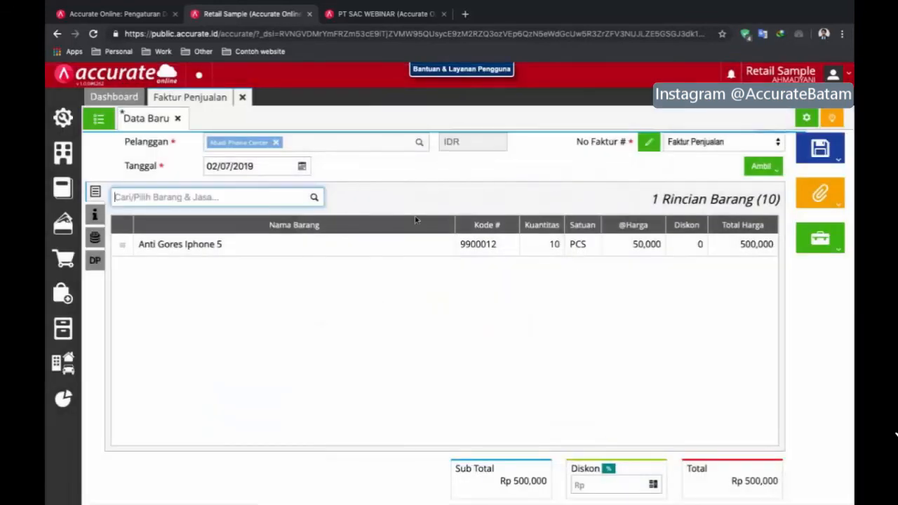
# - Add Beban Angkut Pembelian to the invoice's other costs with the amount Rp 10,000 and the description JNE
pyautogui.click(95, 238)
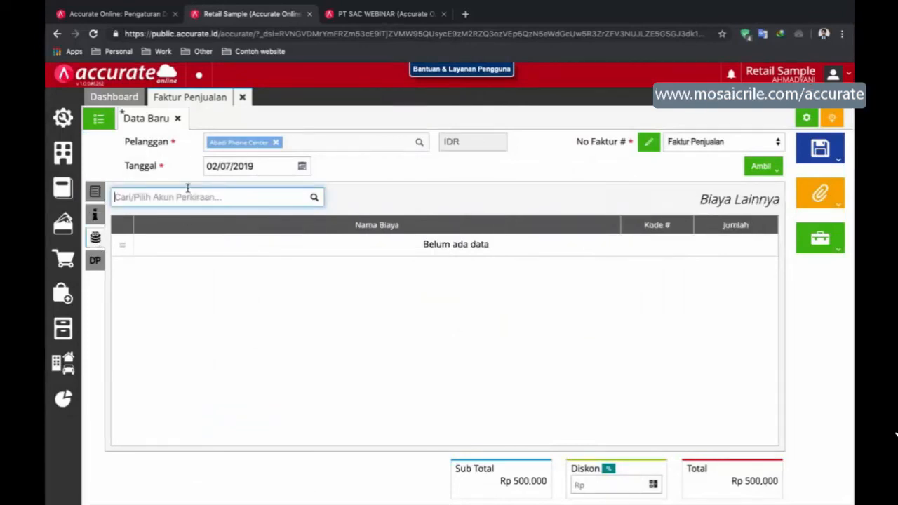
pyautogui.write('o')
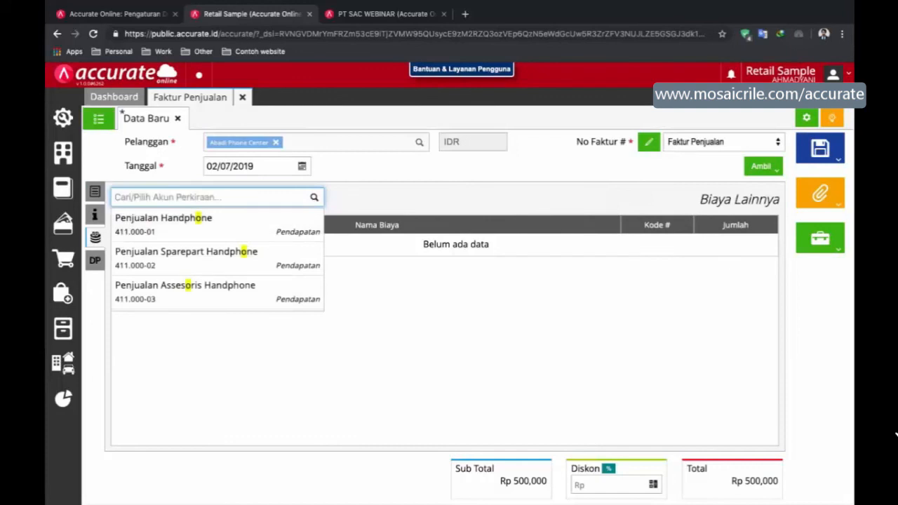
pyautogui.write('ang')
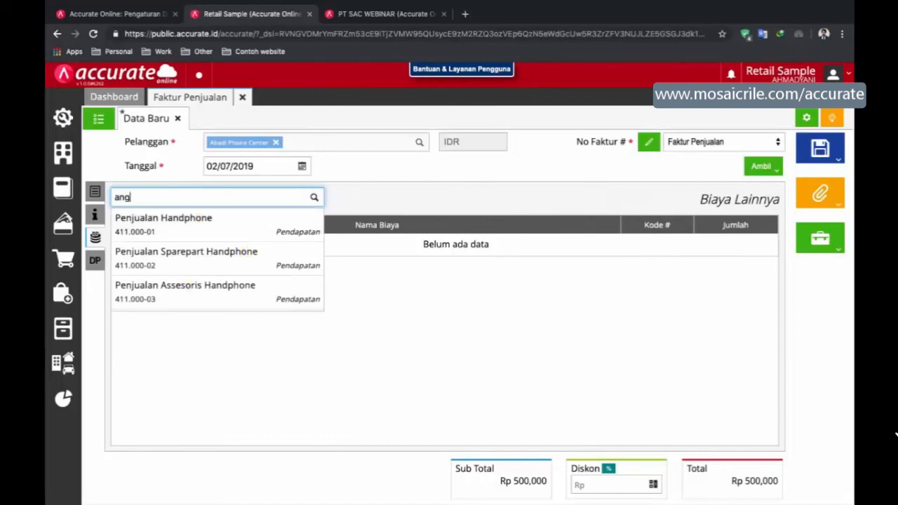
pyautogui.write('k')
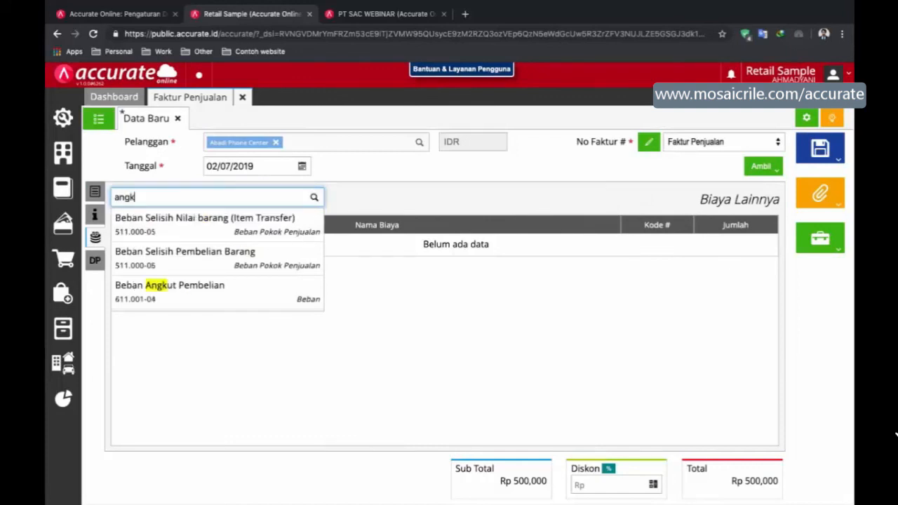
pyautogui.click(169, 285)
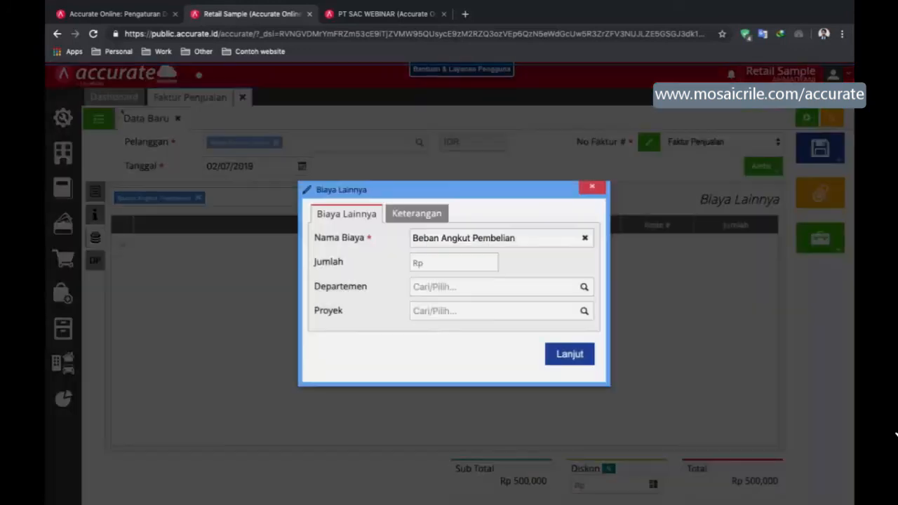
pyautogui.click(481, 262)
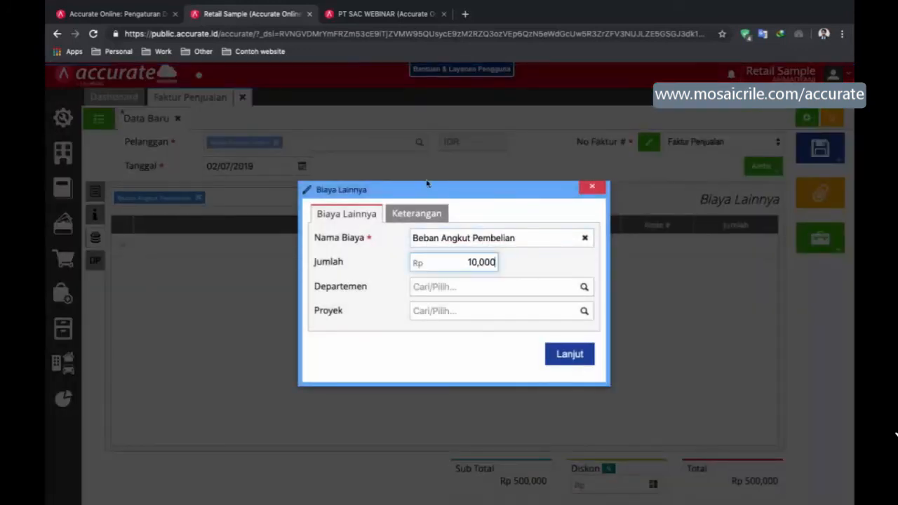
pyautogui.click(431, 212)
pyautogui.write('JNR')
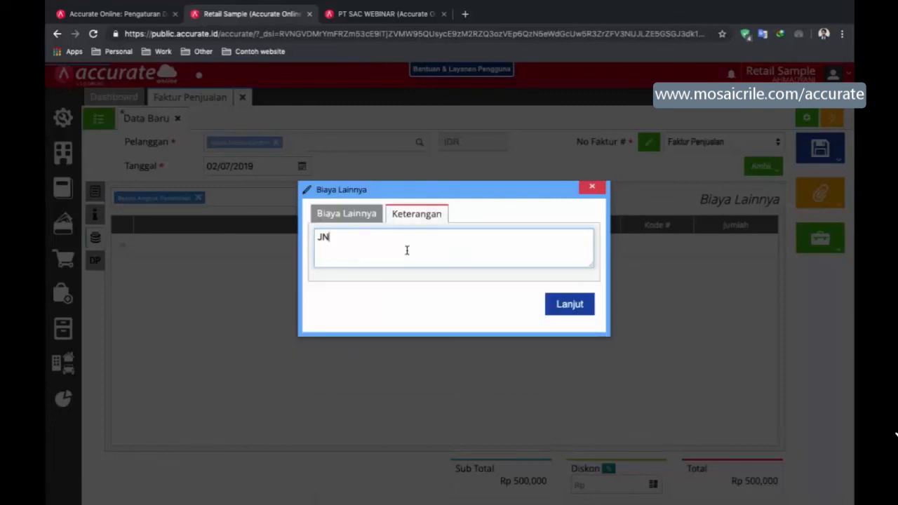
pyautogui.write('E')
pyautogui.click(552, 311)
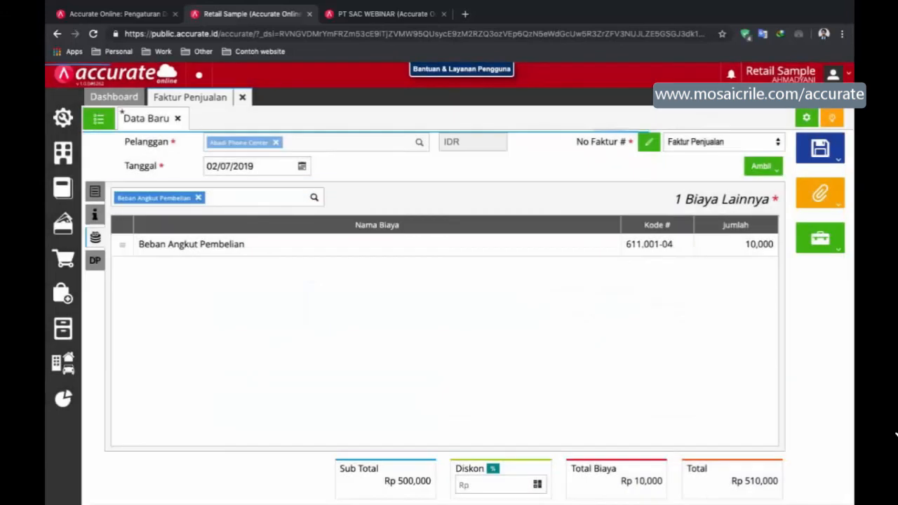
# - Submit the sales invoice for approval, leaving the optional message to the approver empty
pyautogui.click(829, 153)
pyautogui.click(761, 198)
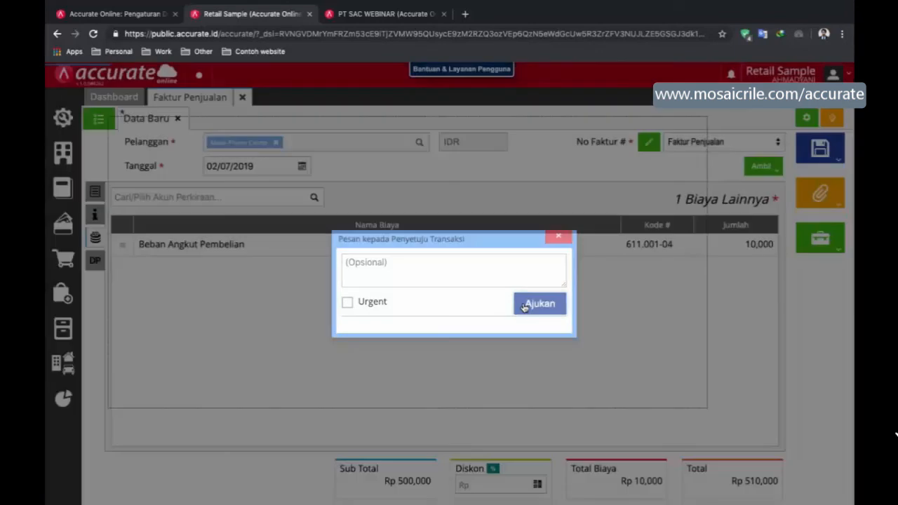
pyautogui.click(526, 305)
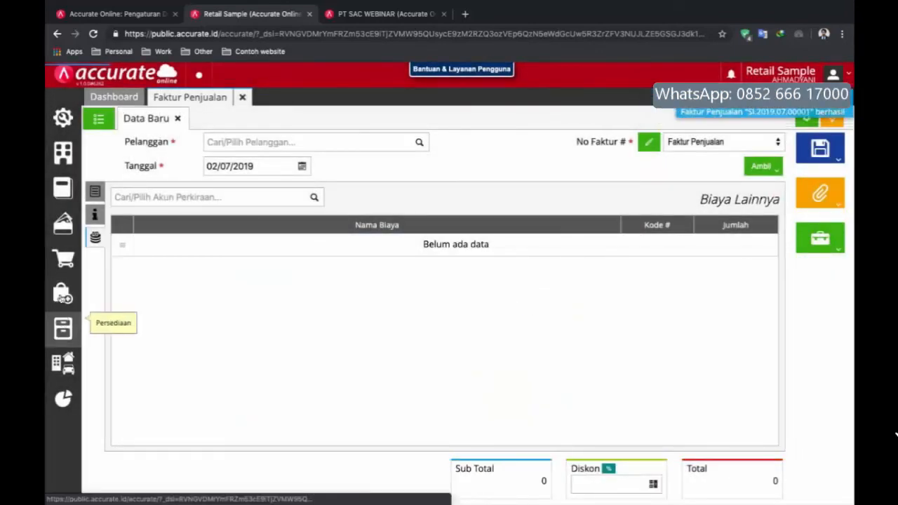
# - Start a new Penerimaan Penjualan received from the customer Abadi Phone Center
pyautogui.moveTo(63, 259)
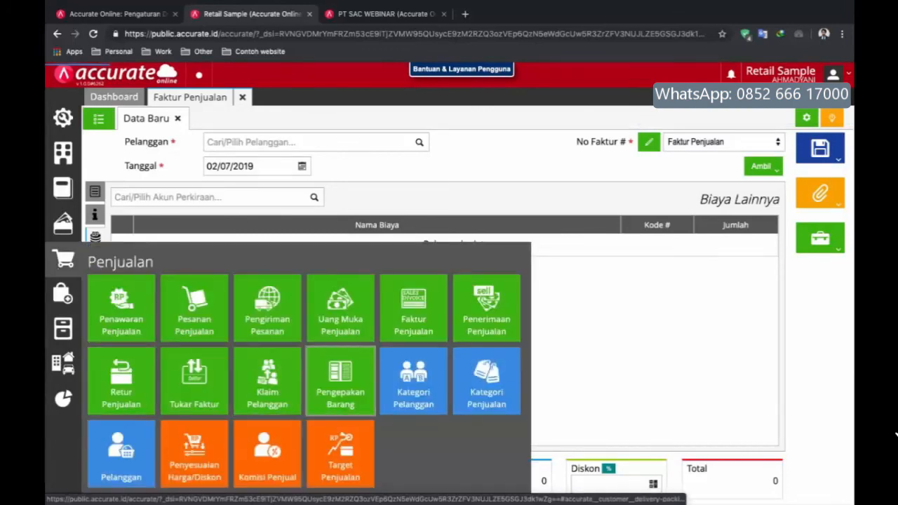
pyautogui.click(485, 312)
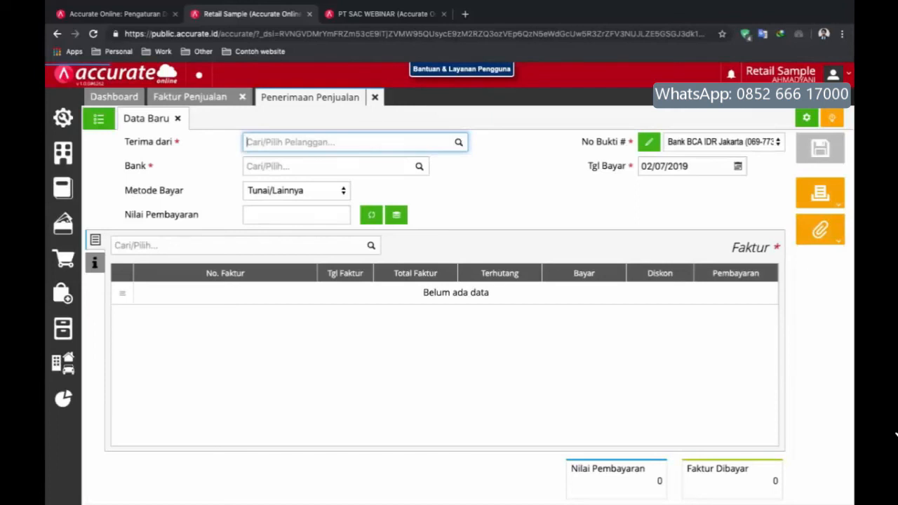
pyautogui.click(375, 168)
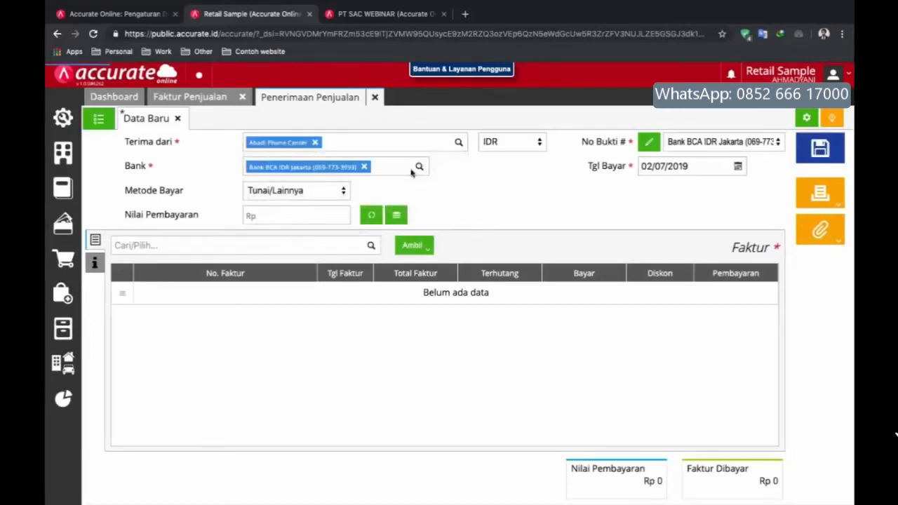
# - Add only the unpaid invoice dated 02/07/2019 to the receipt, fill the payment amount from it and save the receipt
pyautogui.click(409, 249)
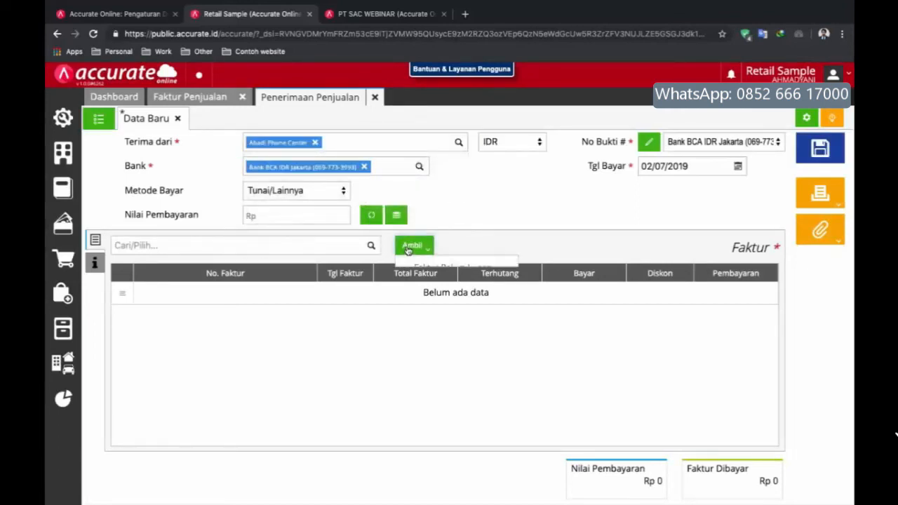
pyautogui.click(418, 274)
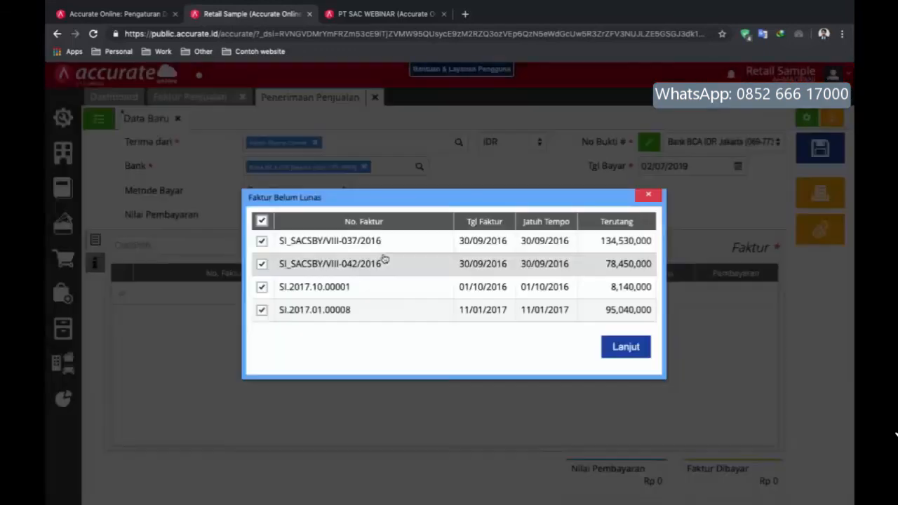
pyautogui.click(261, 221)
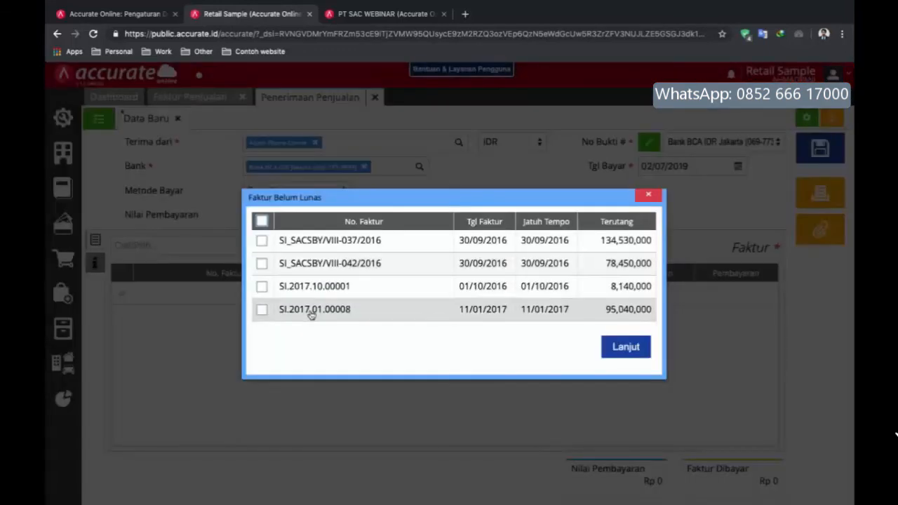
pyautogui.scroll(-2, 304, 313)
pyautogui.click(261, 312)
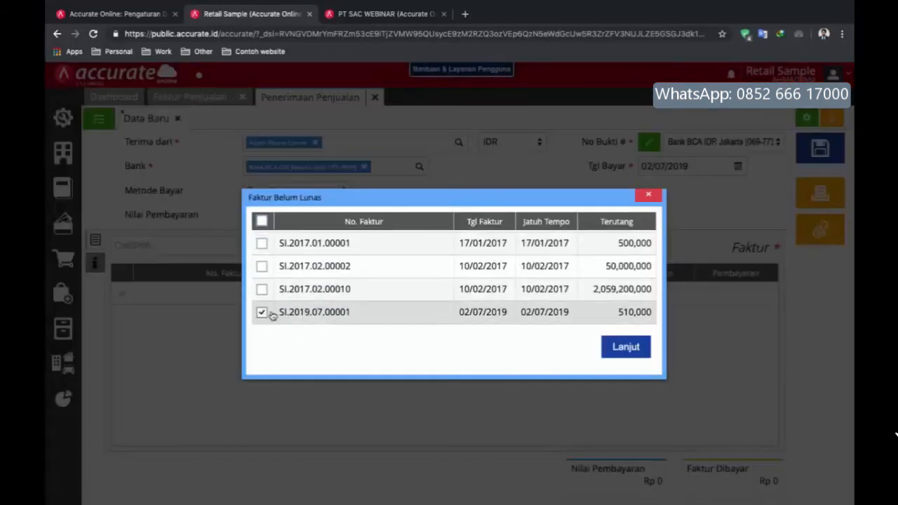
pyautogui.click(625, 347)
pyautogui.click(371, 215)
pyautogui.click(820, 148)
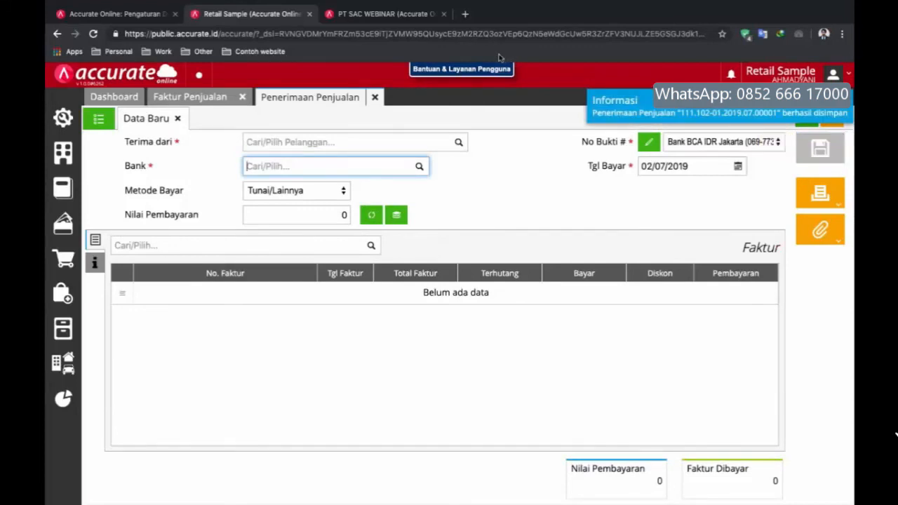
# - Close the sales receipt and sales invoice forms and start a new Pembayaran paid from Kas Kecil Kantor Jakarta
pyautogui.click(376, 98)
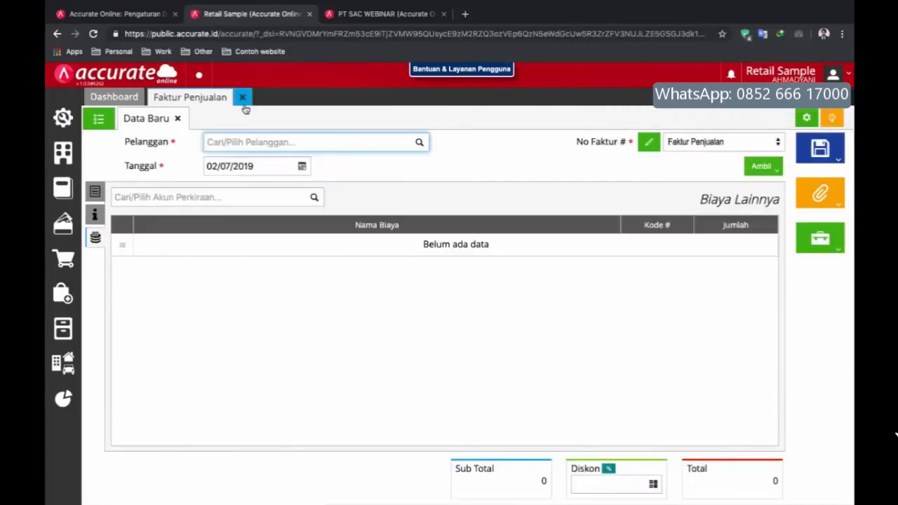
pyautogui.click(243, 98)
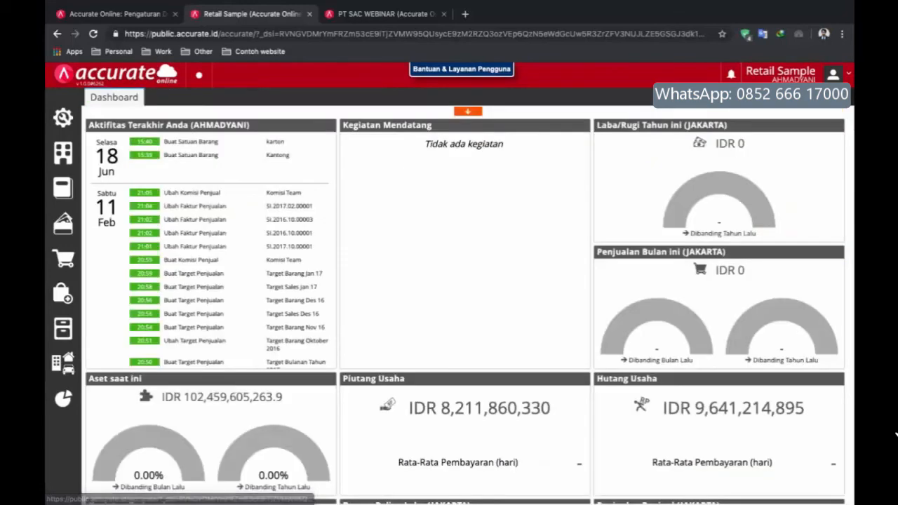
pyautogui.moveTo(53, 236)
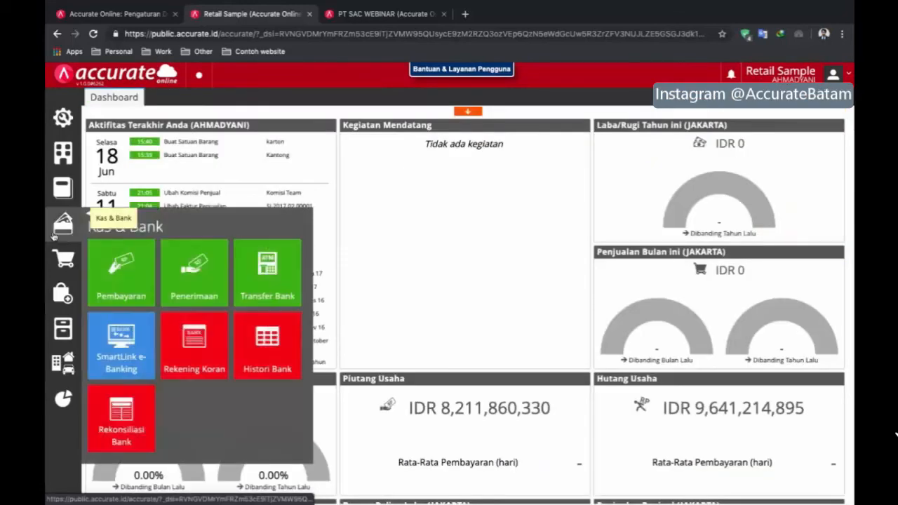
pyautogui.click(120, 270)
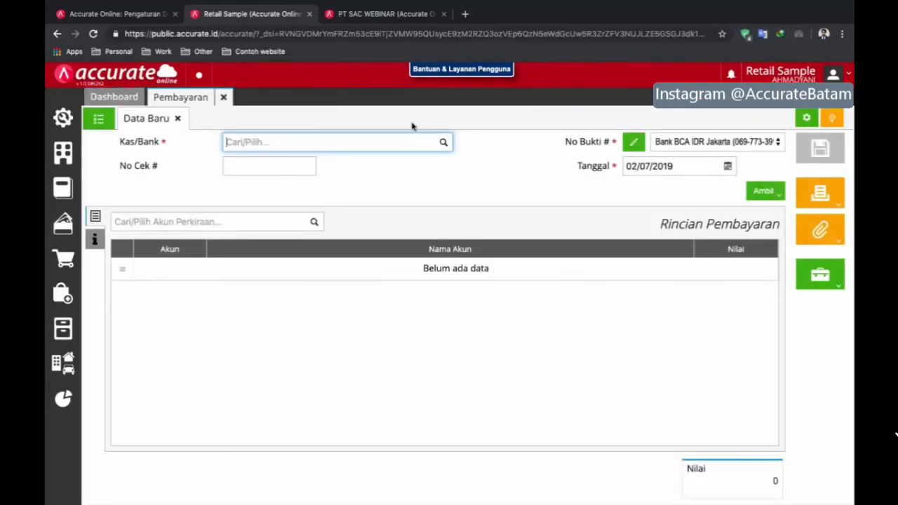
pyautogui.click(444, 145)
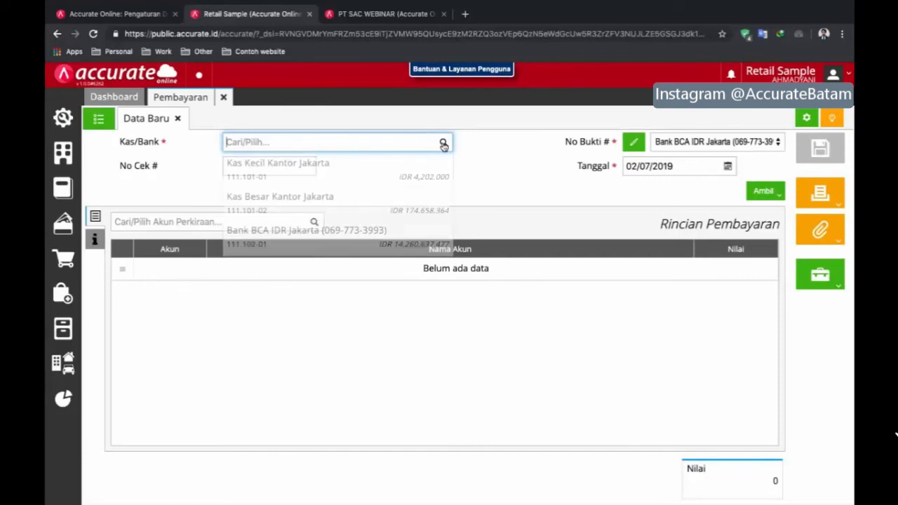
pyautogui.click(385, 164)
# - Add the account Beban Angkut Pembelian to the payment with the amount Rp 10,000 and save the payment
pyautogui.click(257, 219)
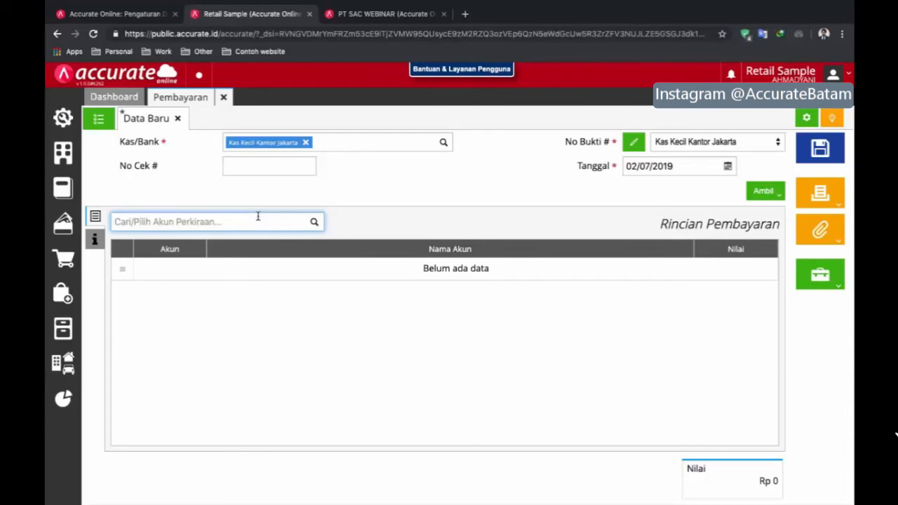
pyautogui.write('angku')
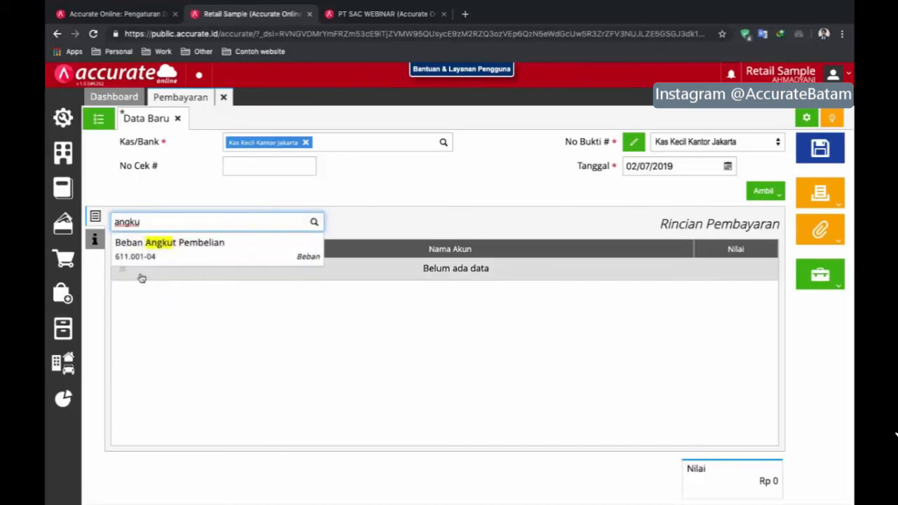
pyautogui.press('Return')
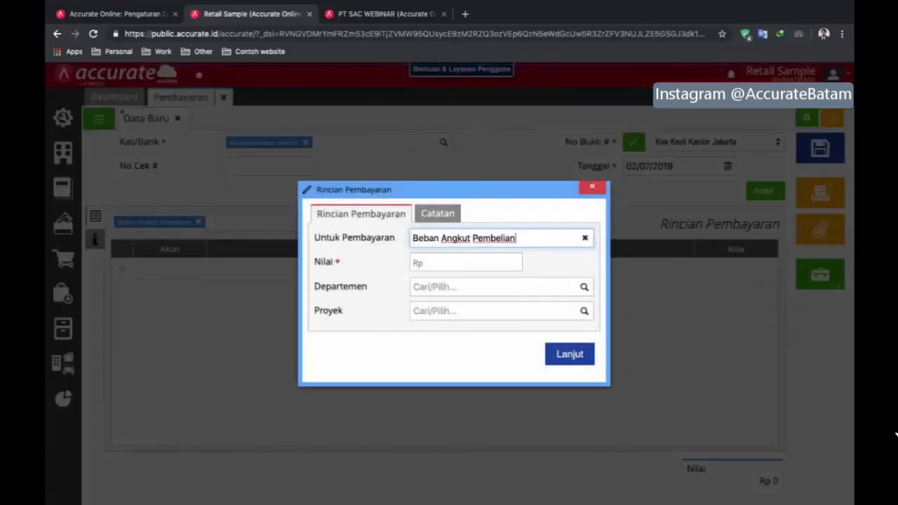
pyautogui.click(467, 262)
pyautogui.write('10,000')
pyautogui.click(568, 355)
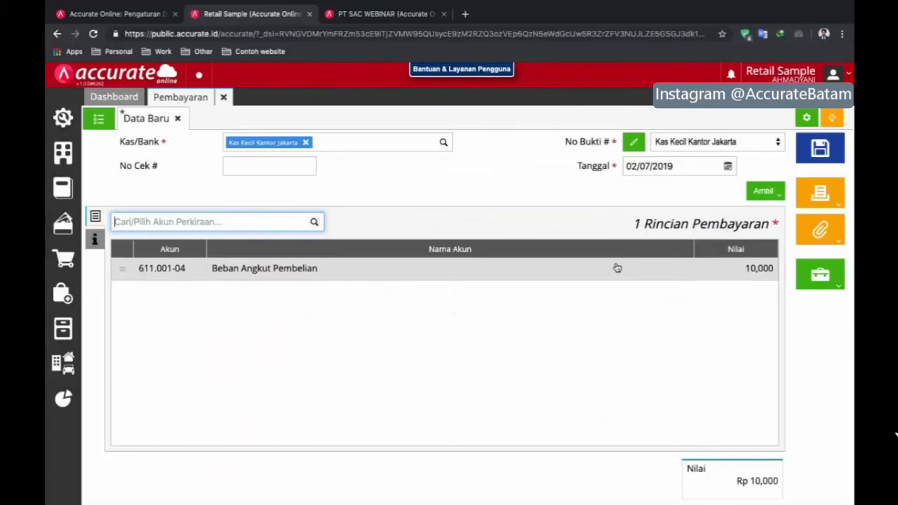
pyautogui.click(821, 148)
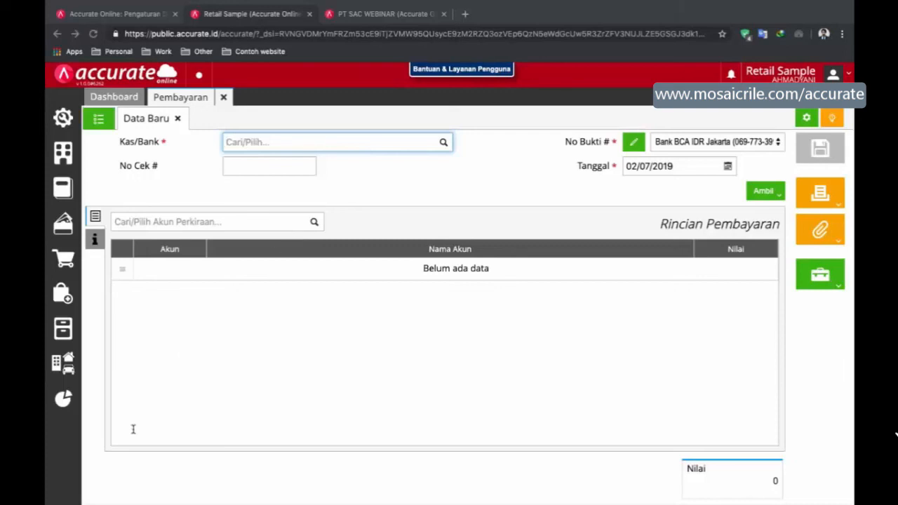
# - Open the report list and show its Keuangan reports
pyautogui.click(64, 396)
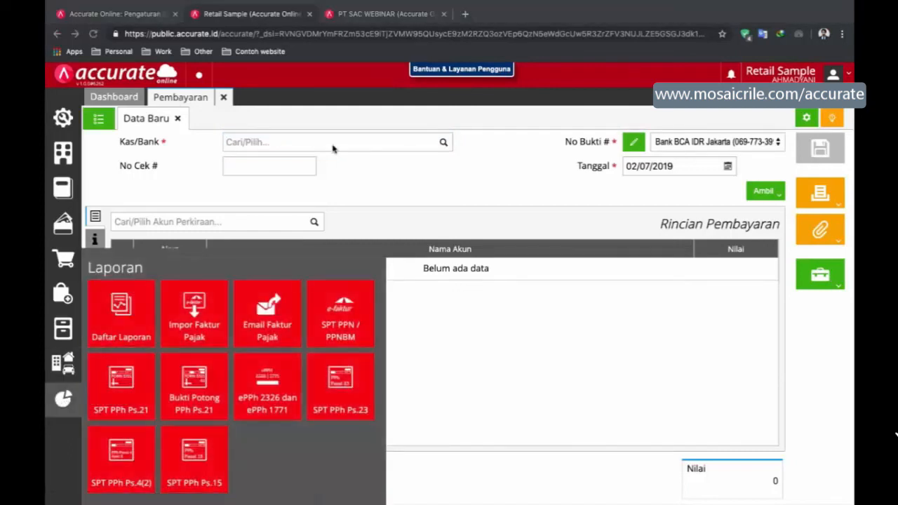
pyautogui.click(99, 317)
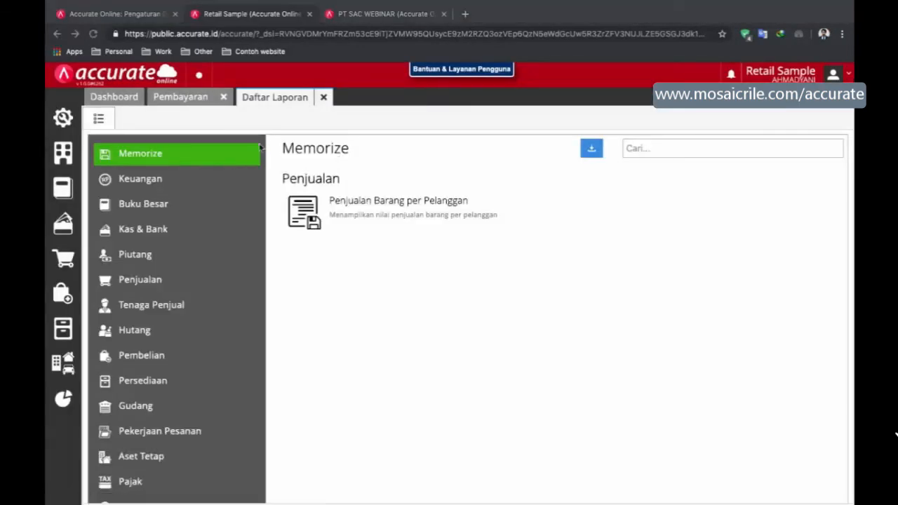
pyautogui.click(161, 181)
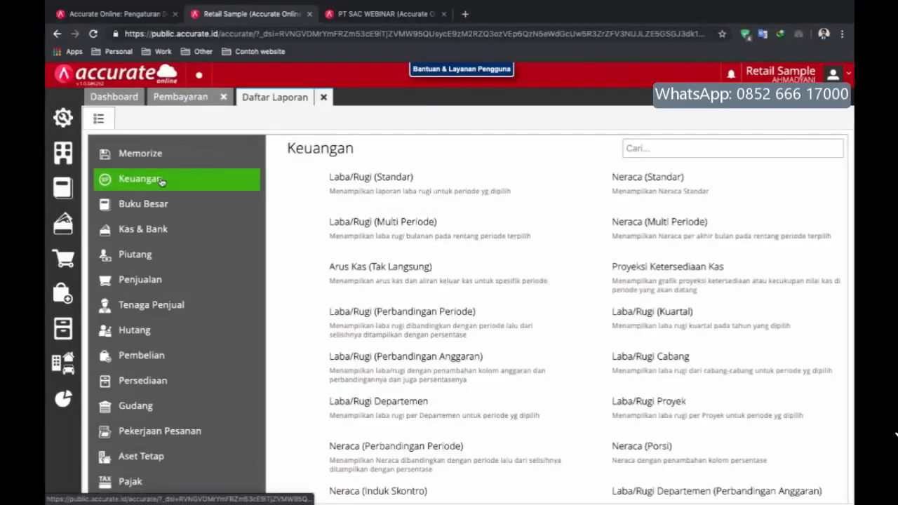
pyautogui.click(351, 189)
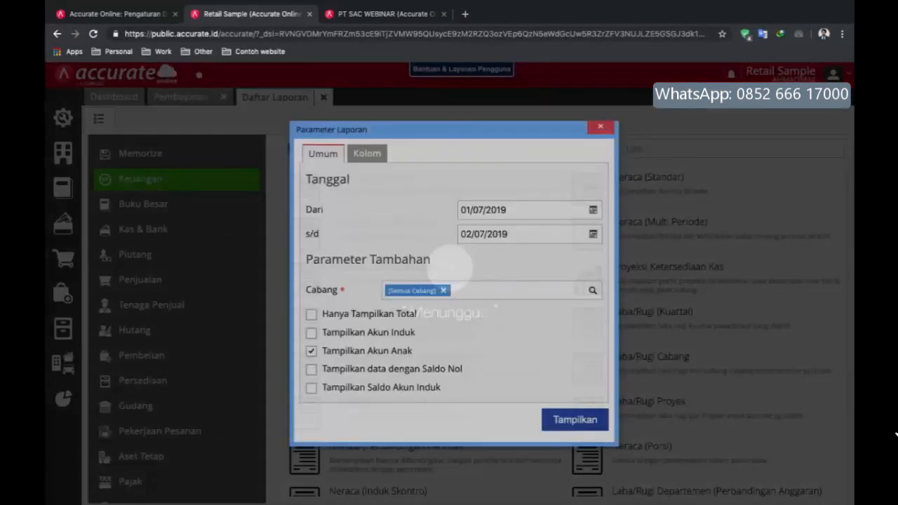
pyautogui.click(593, 291)
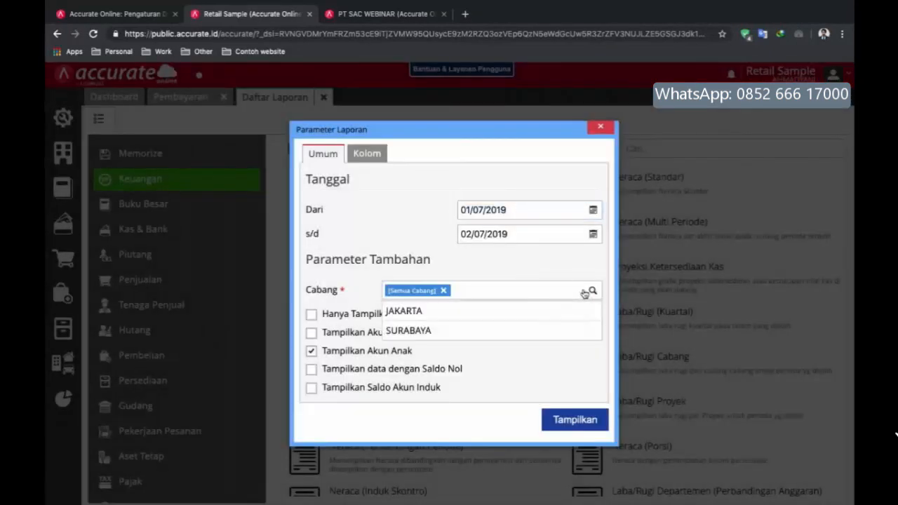
pyautogui.click(513, 319)
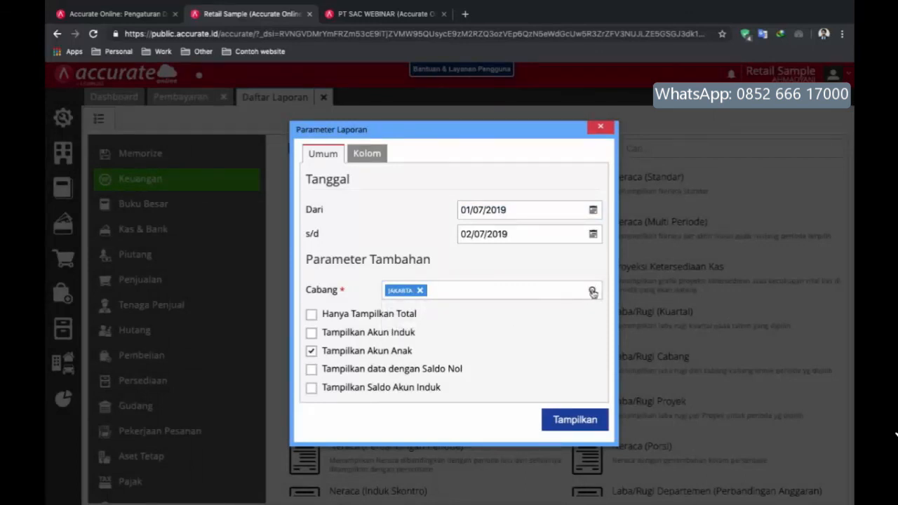
pyautogui.click(504, 333)
pyautogui.click(605, 128)
# - Generate the Laba/Rugi Cabang report with the start date 01/07/2000 and look through its income and expense sections
pyautogui.scroll(-1, 453, 272)
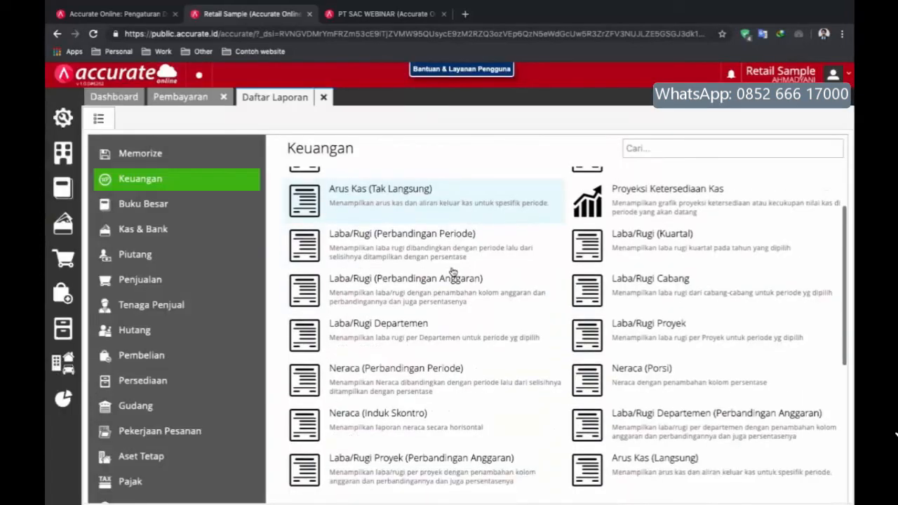
pyautogui.click(601, 280)
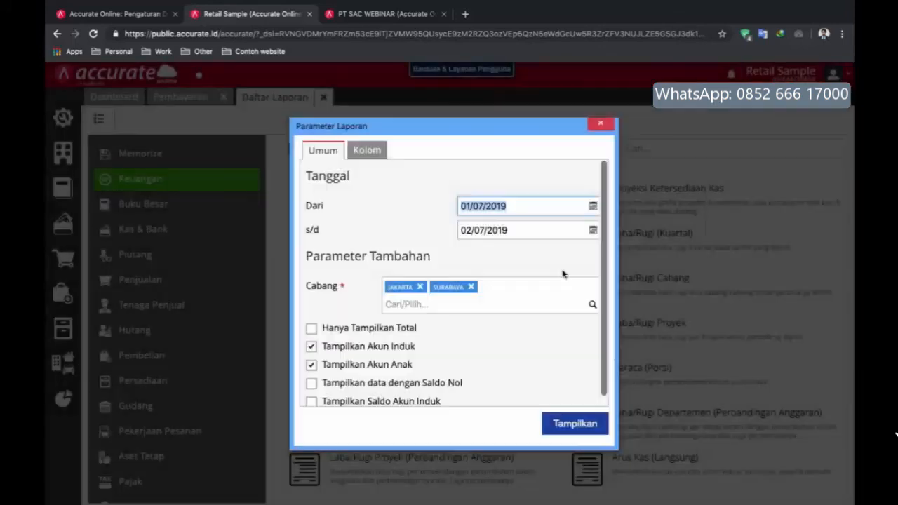
pyautogui.click(534, 207)
pyautogui.press('BackSpace')
pyautogui.press('BackSpace')
pyautogui.write('000')
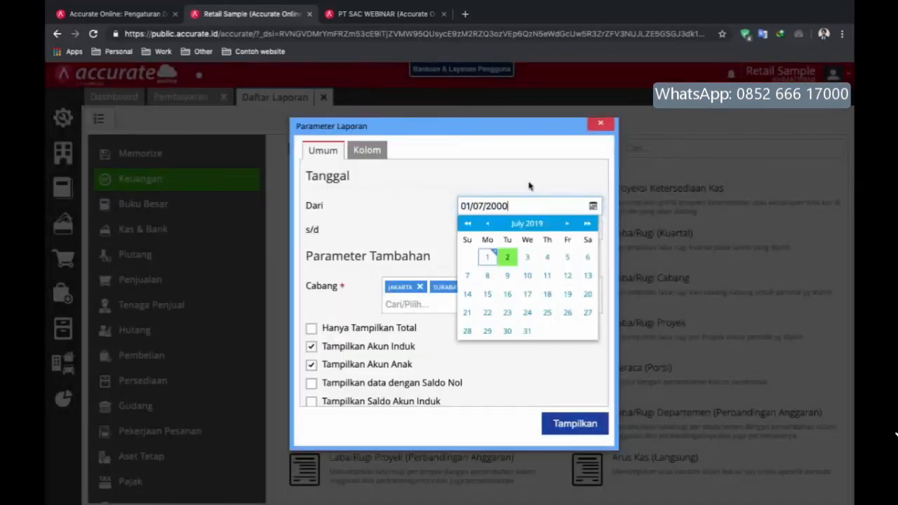
pyautogui.press('Return')
pyautogui.click(561, 425)
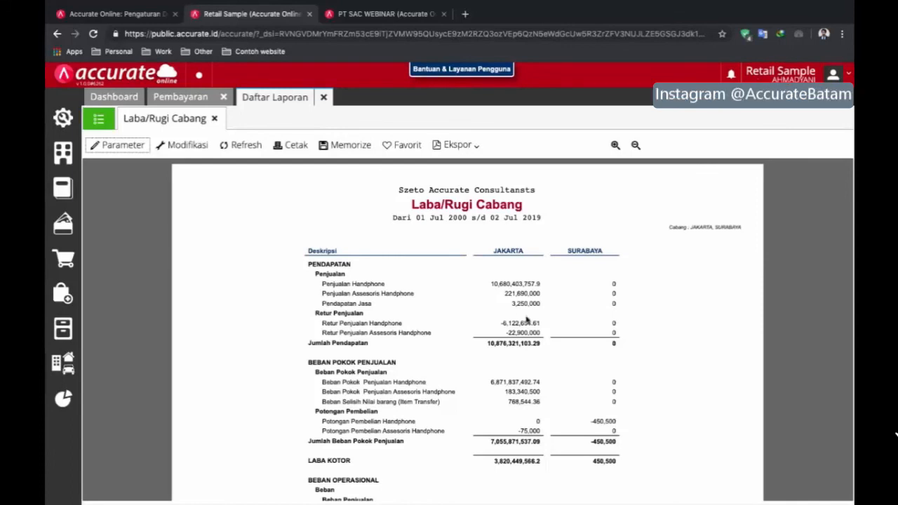
pyautogui.scroll(-1, 527, 320)
pyautogui.scroll(-10, 524, 277)
pyautogui.scroll(-3, 521, 278)
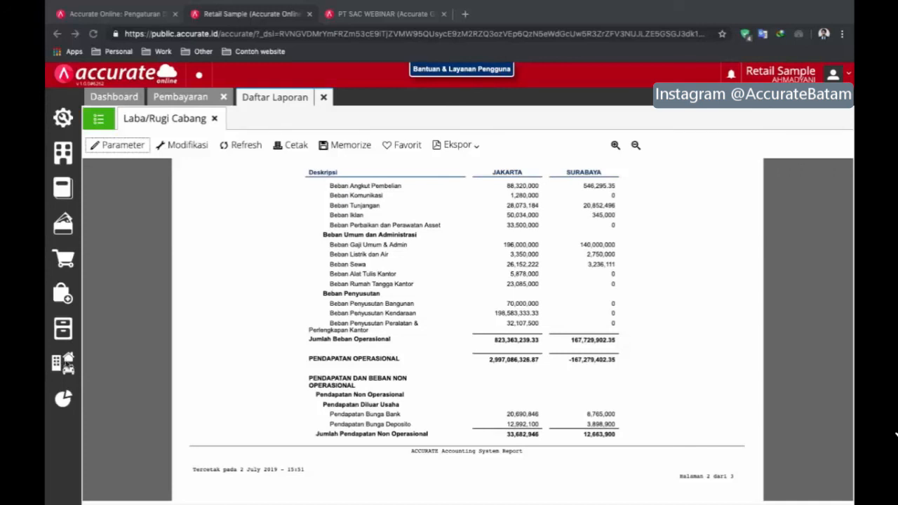
# - Open the Pemasok list and show the record of the supplier ASMUS
pyautogui.click(63, 329)
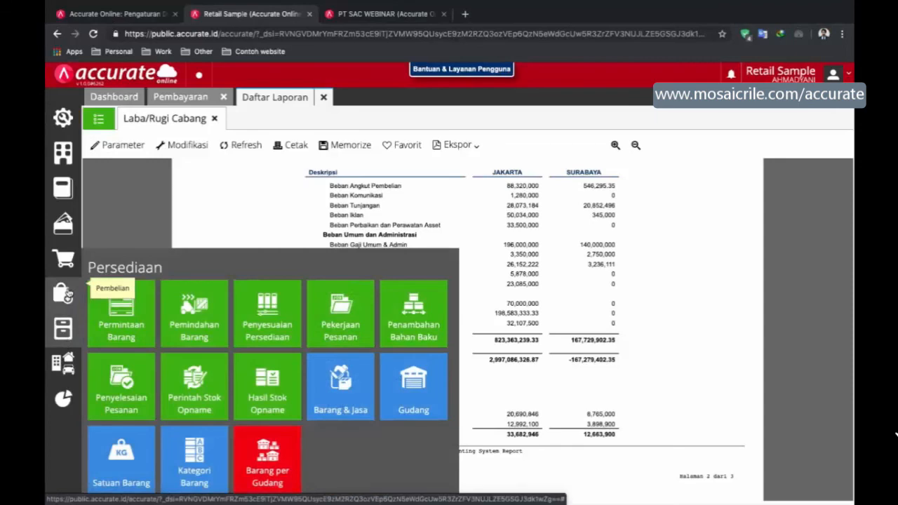
pyautogui.click(65, 293)
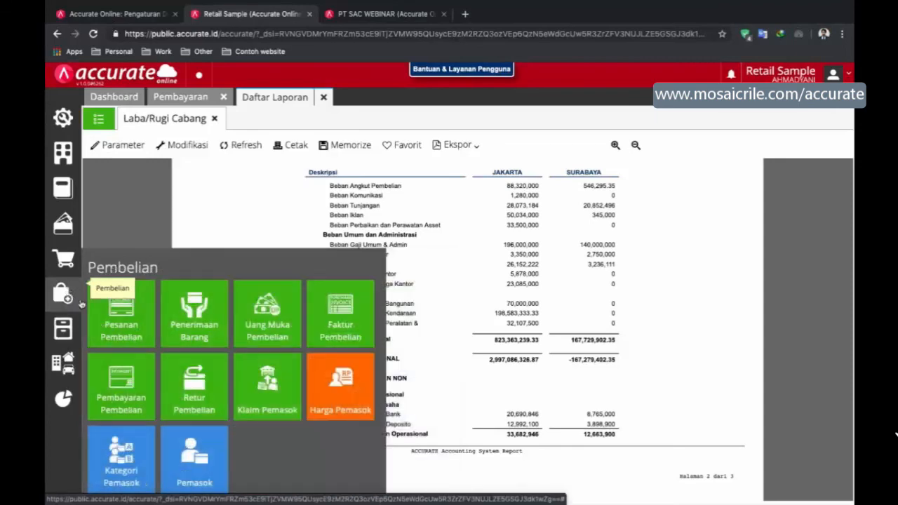
pyautogui.click(190, 455)
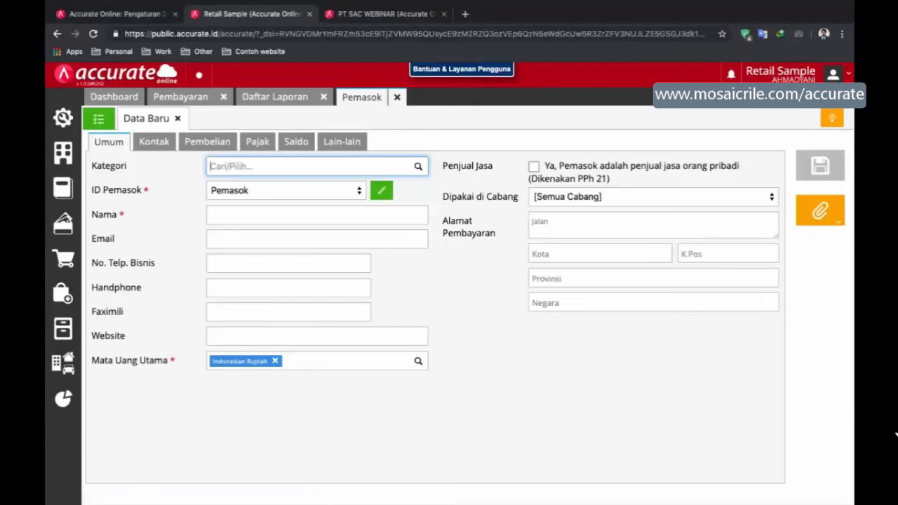
pyautogui.click(98, 120)
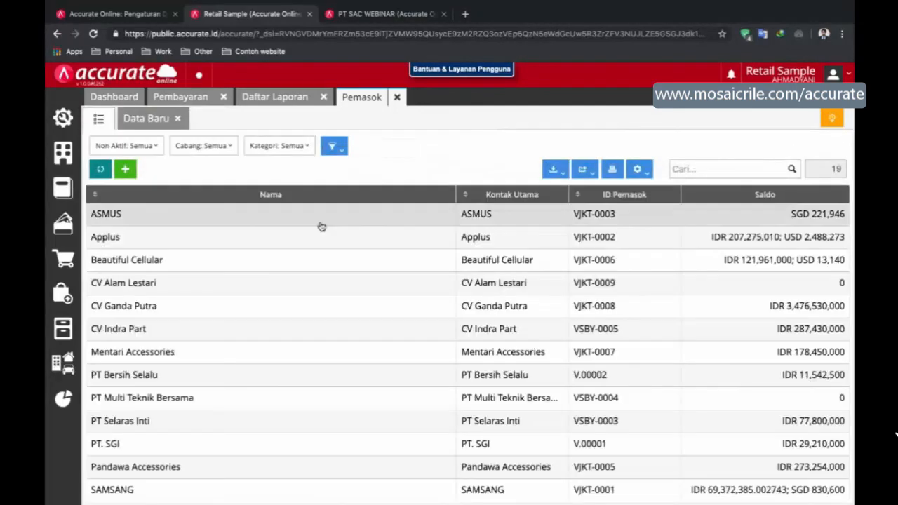
pyautogui.click(319, 224)
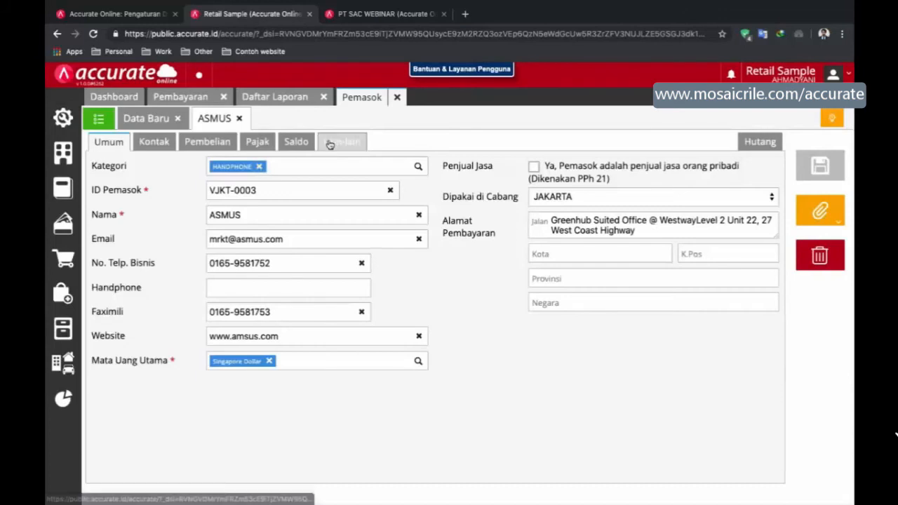
# - Examine the supplier's tax settings, including the available Kode Dokumen and Tipe Pajak options, without changing them
pyautogui.click(330, 143)
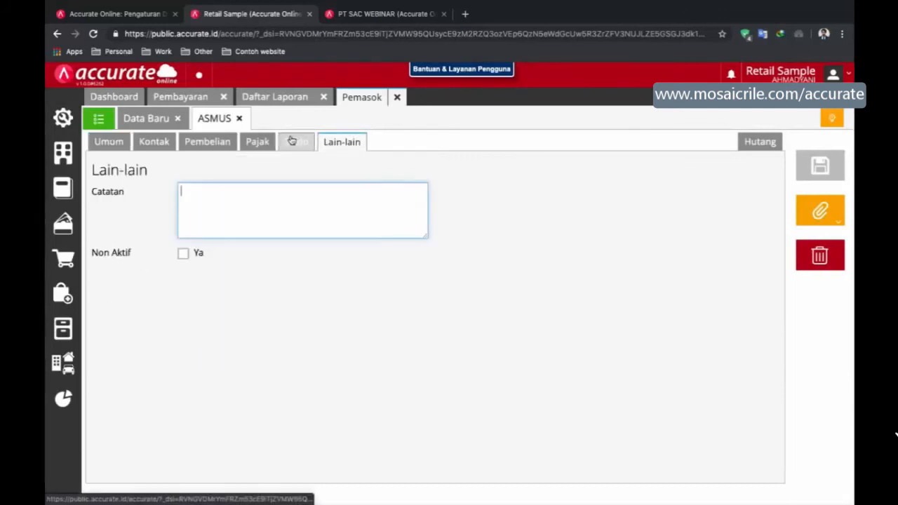
pyautogui.click(257, 141)
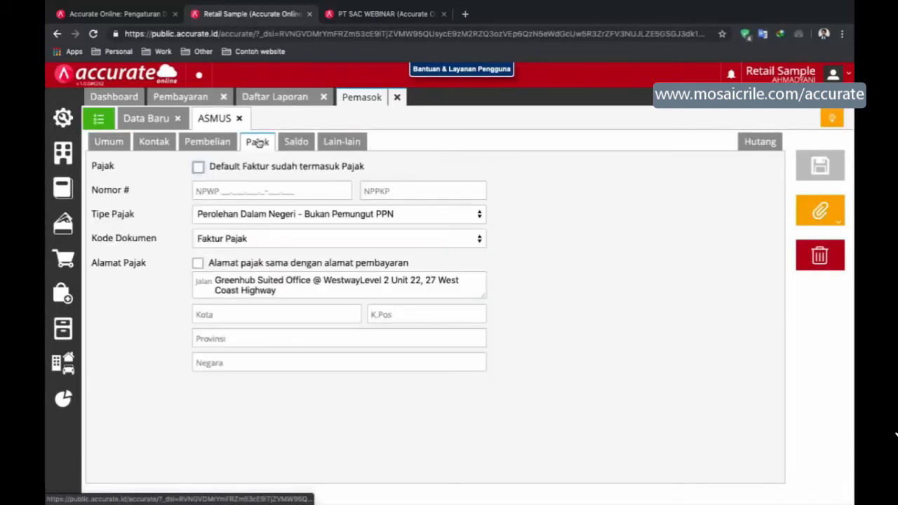
pyautogui.click(260, 242)
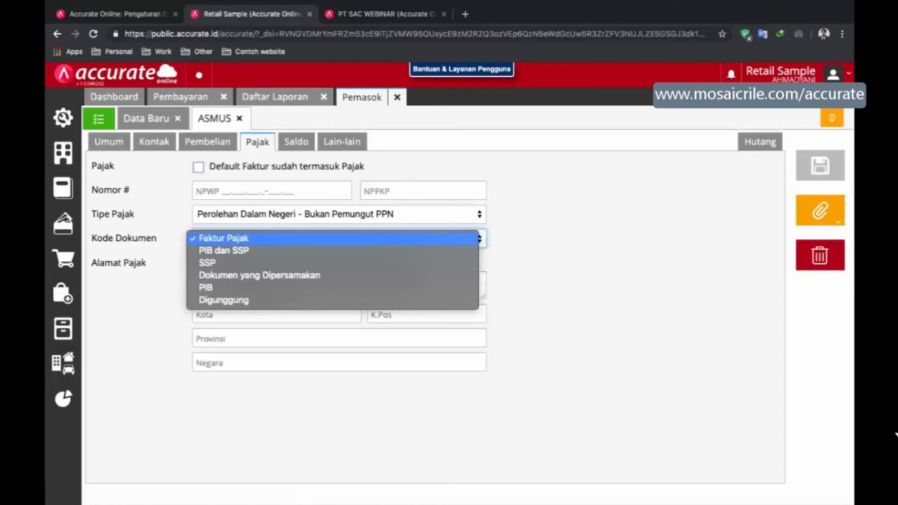
pyautogui.click(283, 219)
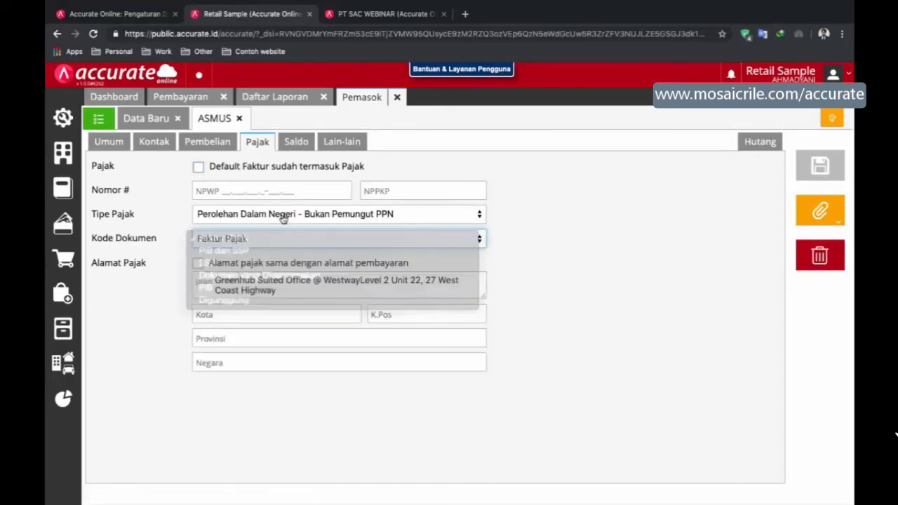
pyautogui.click(284, 216)
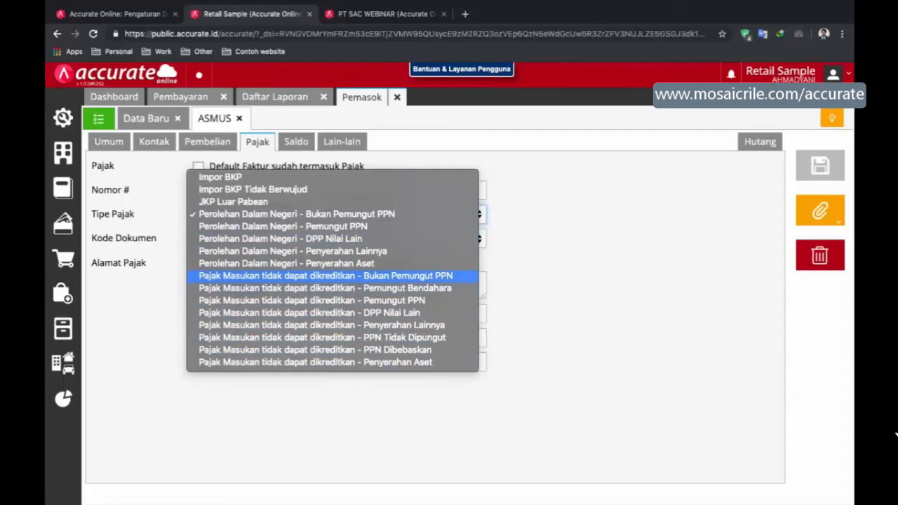
pyautogui.click(597, 211)
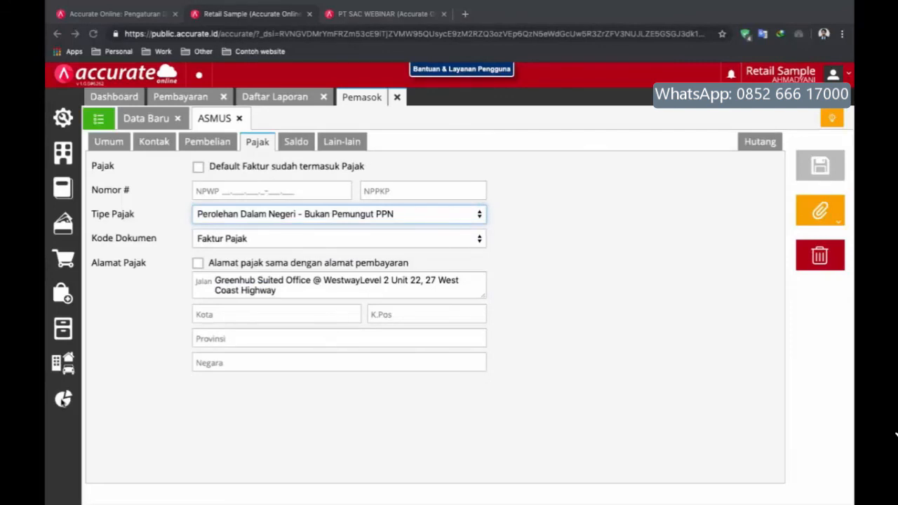
# - Return to Daftar Laporan and close the Laba/Rugi Cabang report
pyautogui.moveTo(64, 398)
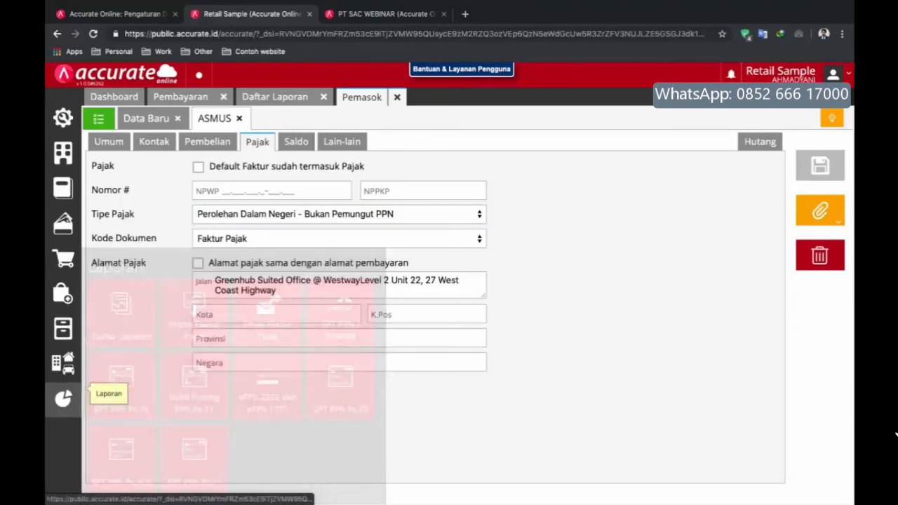
pyautogui.click(137, 305)
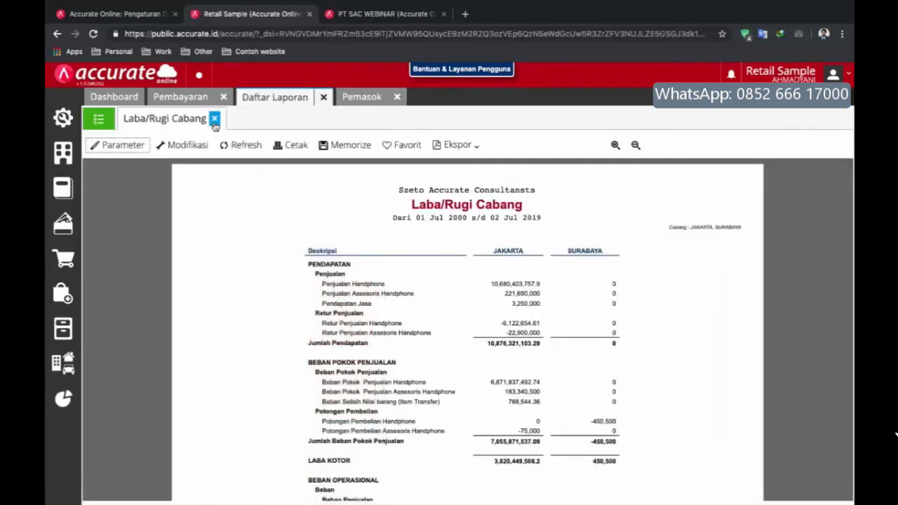
pyautogui.click(216, 118)
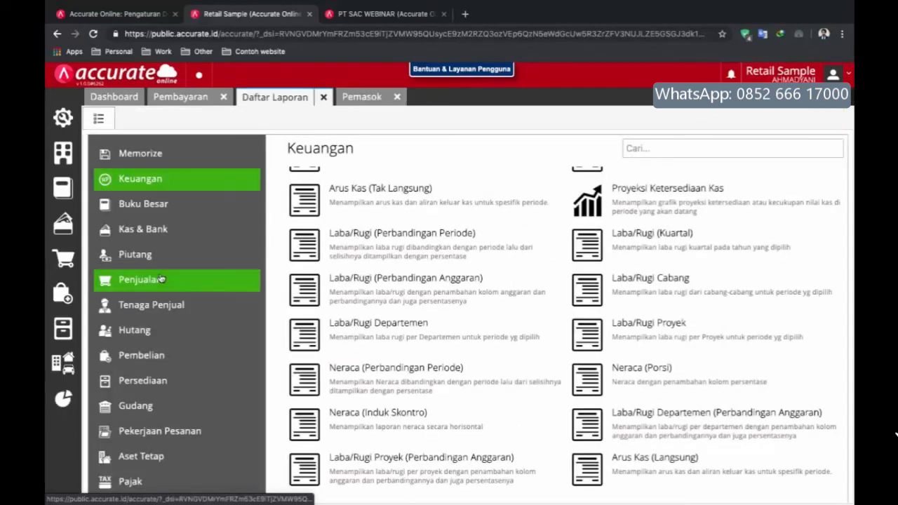
# - Generate the Penjualan per Barang report from the Penjualan reports with the start date 01/07/2000
pyautogui.click(139, 279)
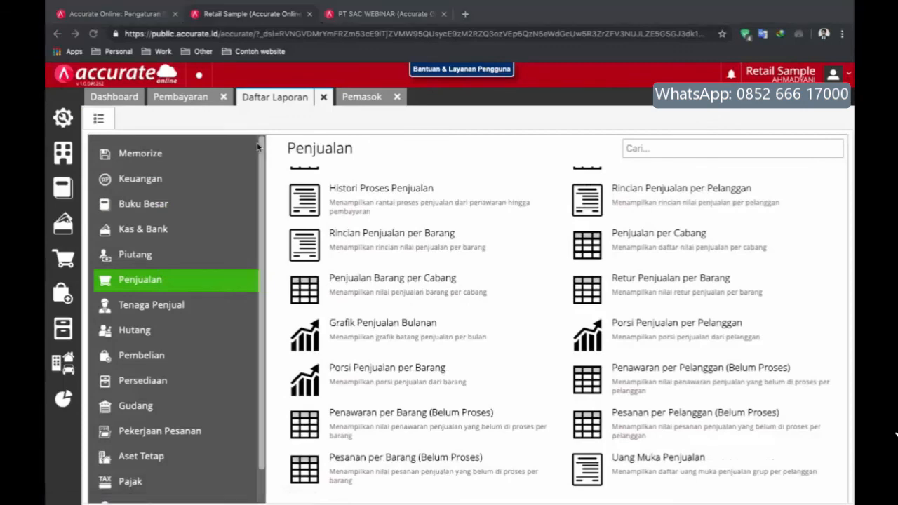
pyautogui.scroll(1, 401, 232)
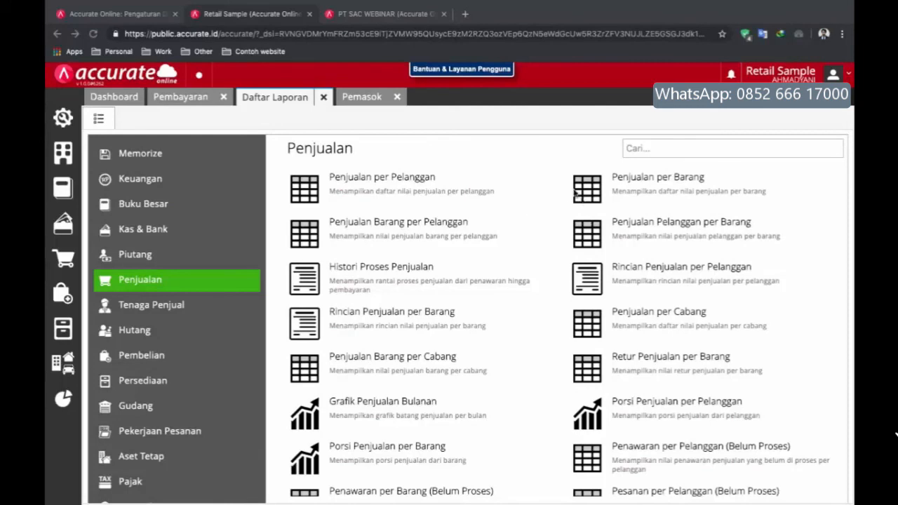
pyautogui.click(597, 201)
pyautogui.press('BackSpace')
pyautogui.press('BackSpace')
pyautogui.write('000')
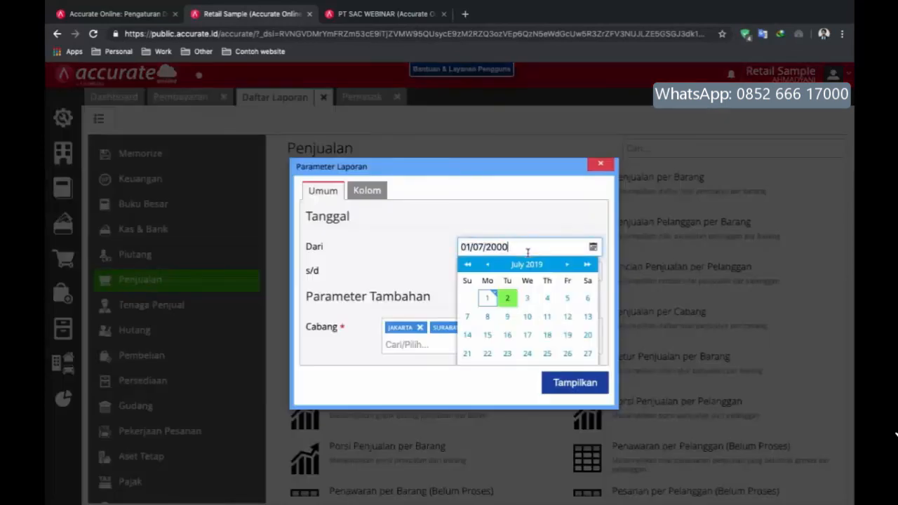
pyautogui.click(572, 383)
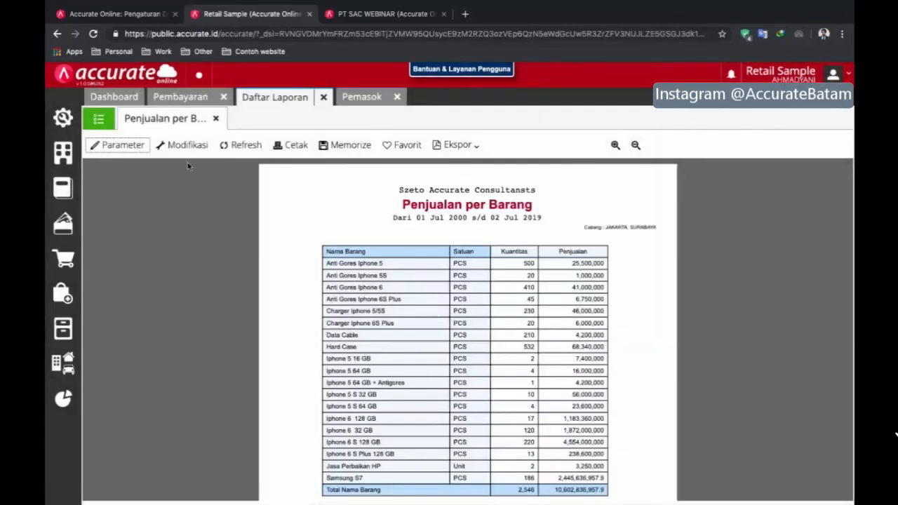
# - Examine the data columns available for modifying the report, including those under Barang & Jasa, and leave without saving
pyautogui.click(184, 145)
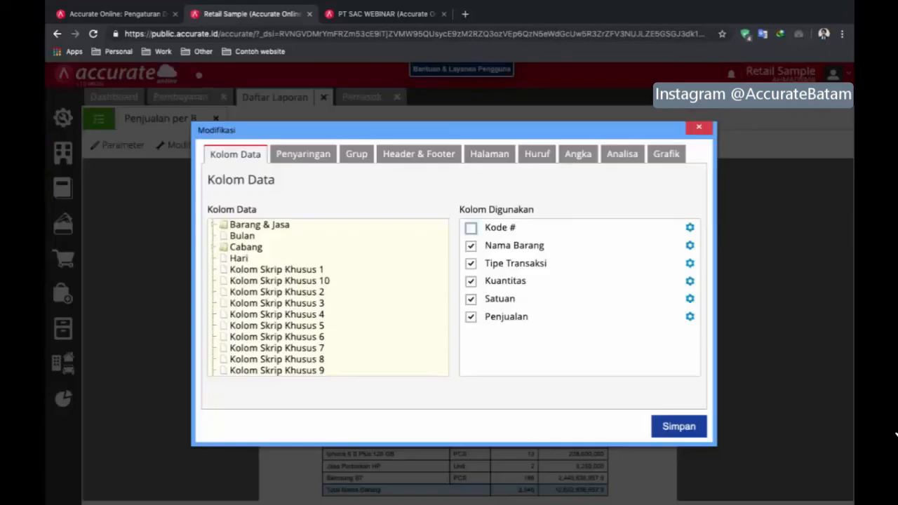
pyautogui.scroll(-3, 283, 256)
pyautogui.scroll(3, 284, 256)
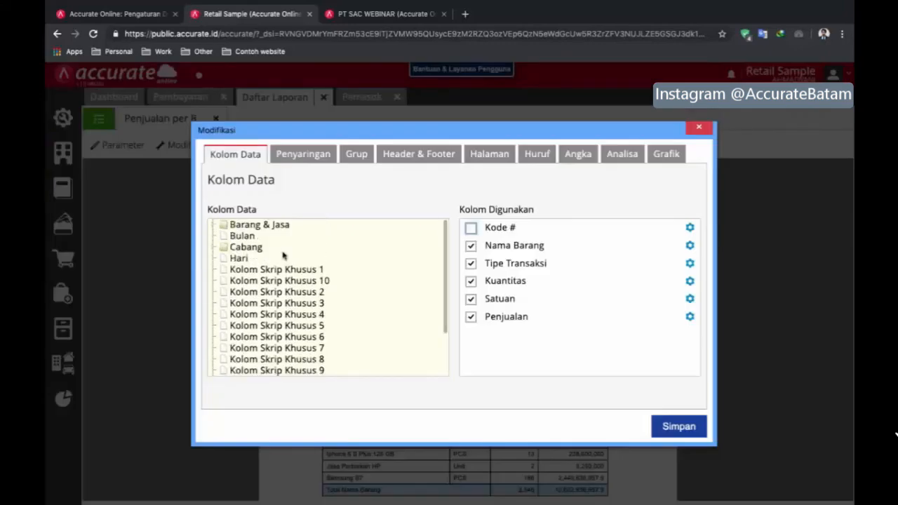
pyautogui.click(213, 225)
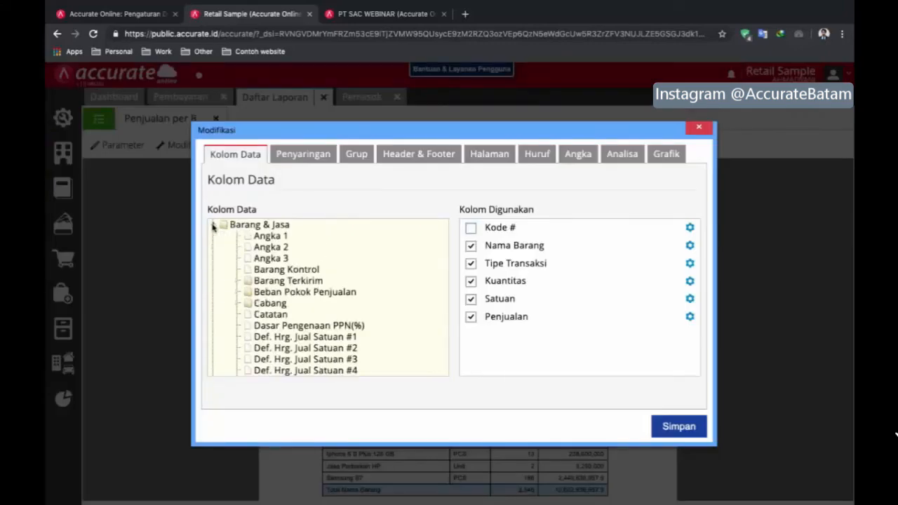
pyautogui.scroll(-3, 221, 242)
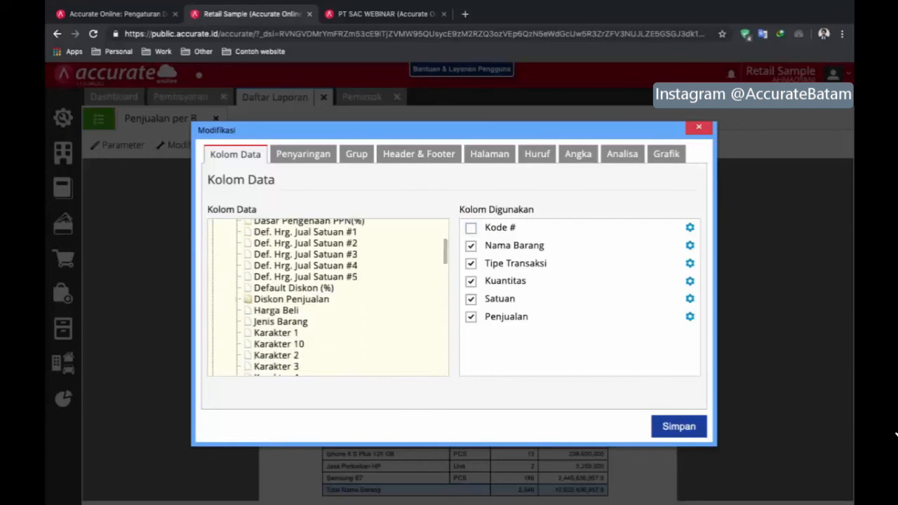
pyautogui.scroll(-2, 221, 242)
pyautogui.scroll(-4, 327, 298)
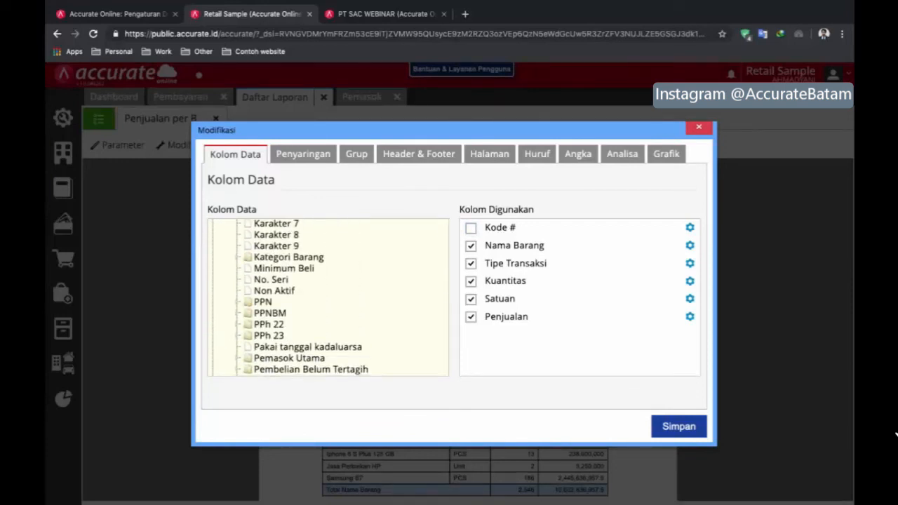
pyautogui.scroll(-2, 328, 298)
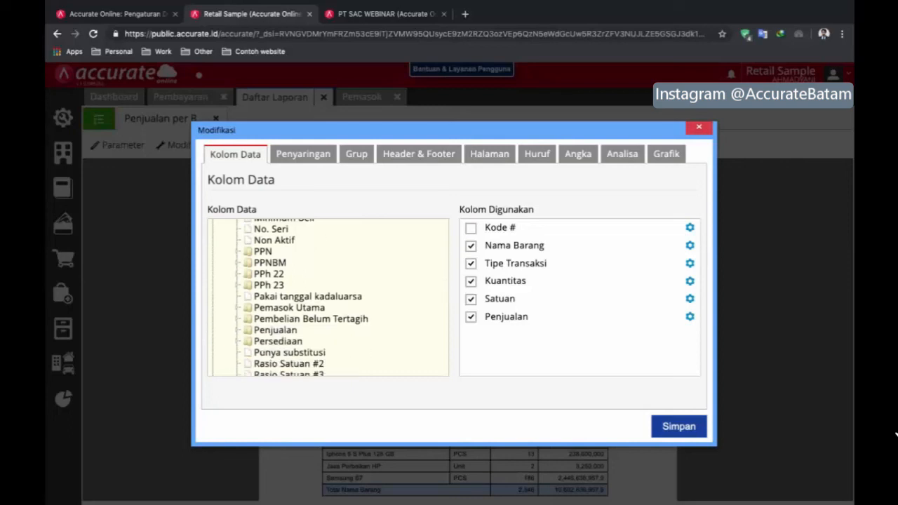
pyautogui.scroll(-10, 274, 306)
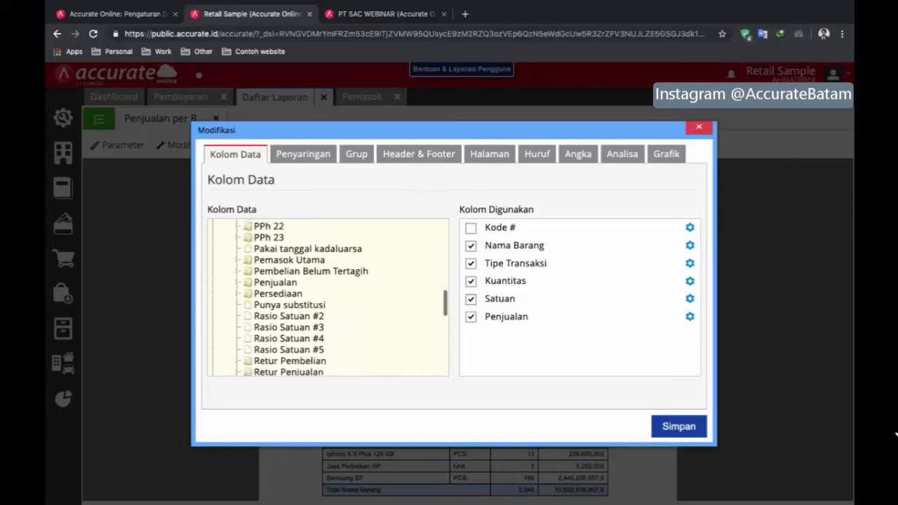
pyautogui.scroll(-1, 273, 307)
pyautogui.scroll(2, 273, 307)
pyautogui.scroll(-3, 274, 306)
pyautogui.scroll(-3, 273, 307)
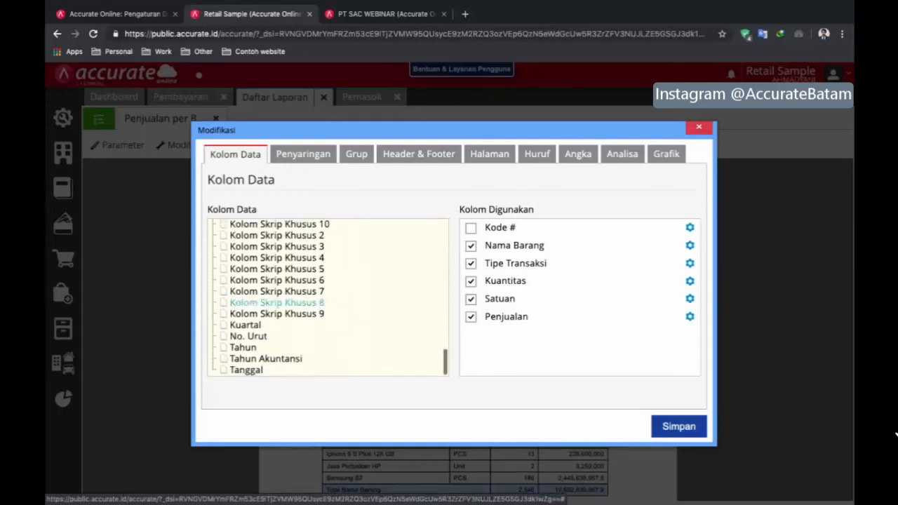
pyautogui.click(707, 130)
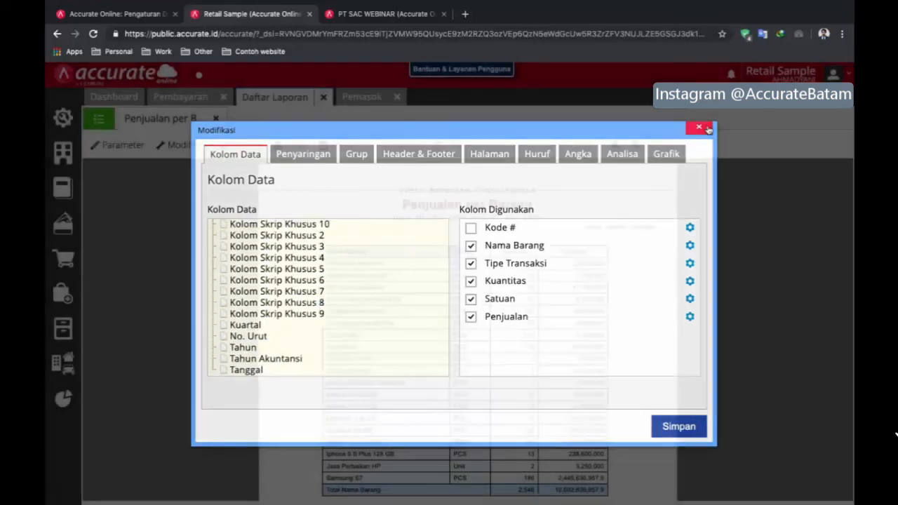
# - Close the Pemasok and Daftar Laporan modules
pyautogui.click(397, 103)
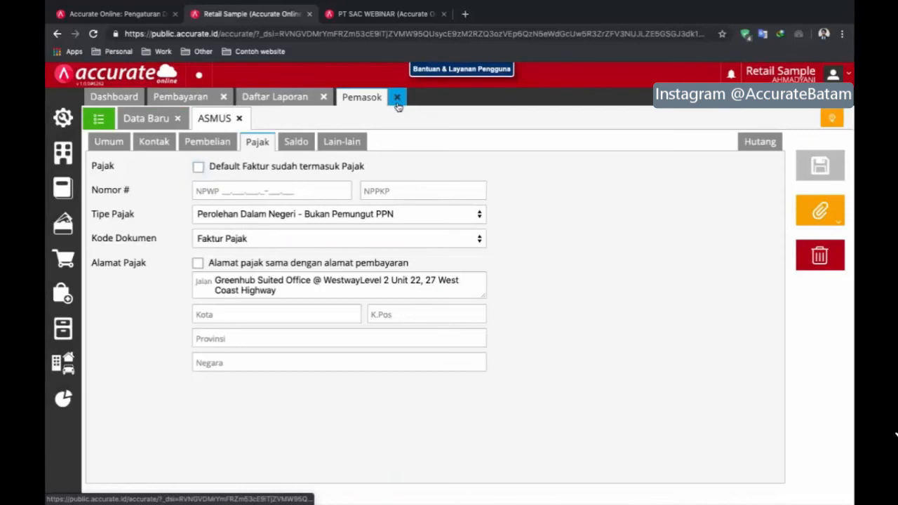
pyautogui.click(397, 103)
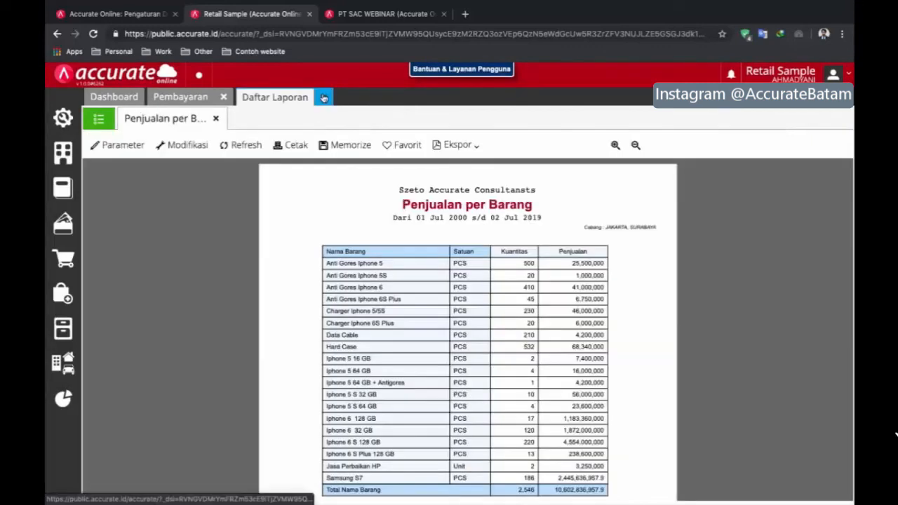
pyautogui.click(324, 97)
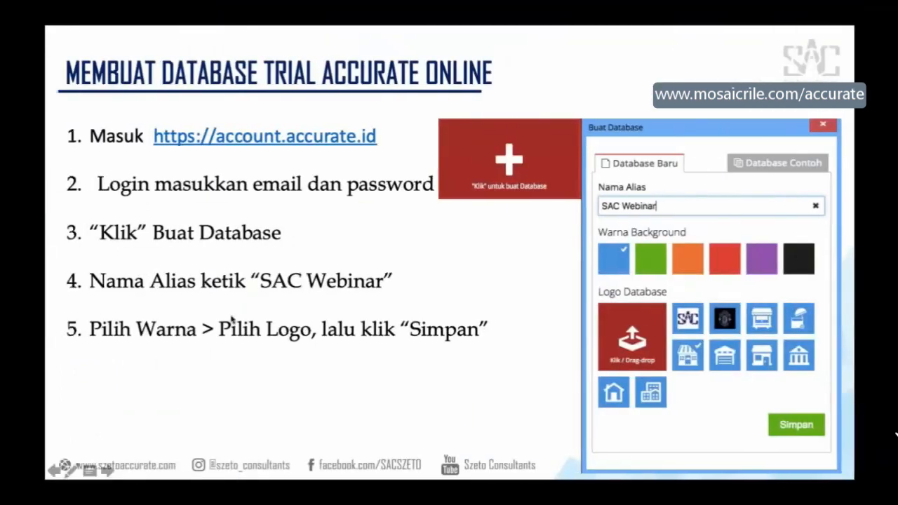
pyautogui.click(232, 320)
pyautogui.click(233, 320)
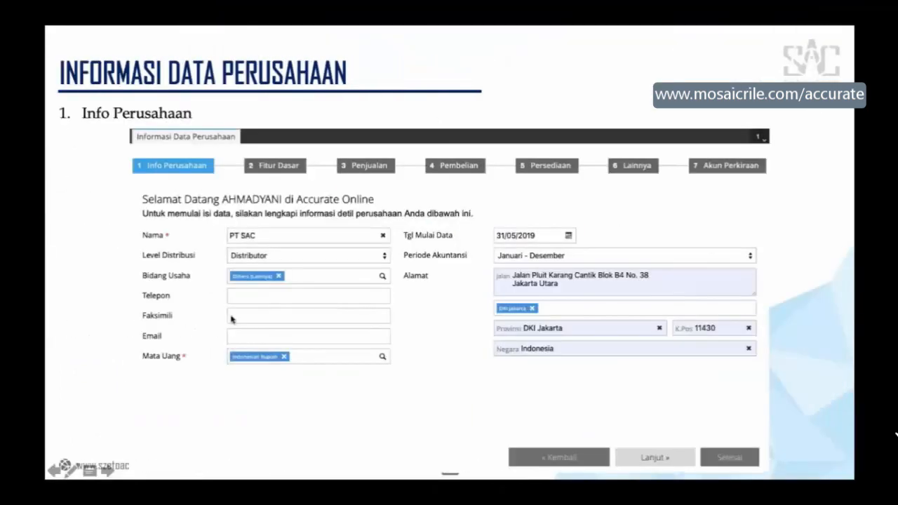
pyautogui.click(233, 320)
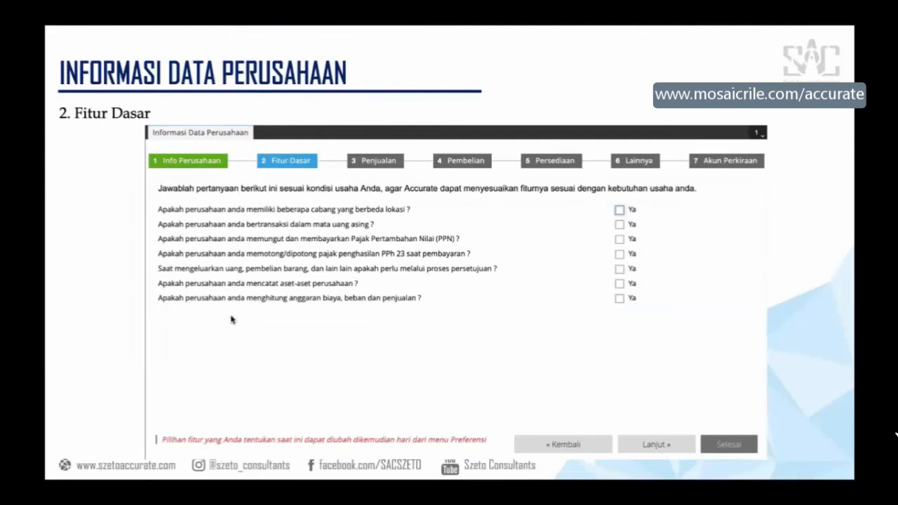